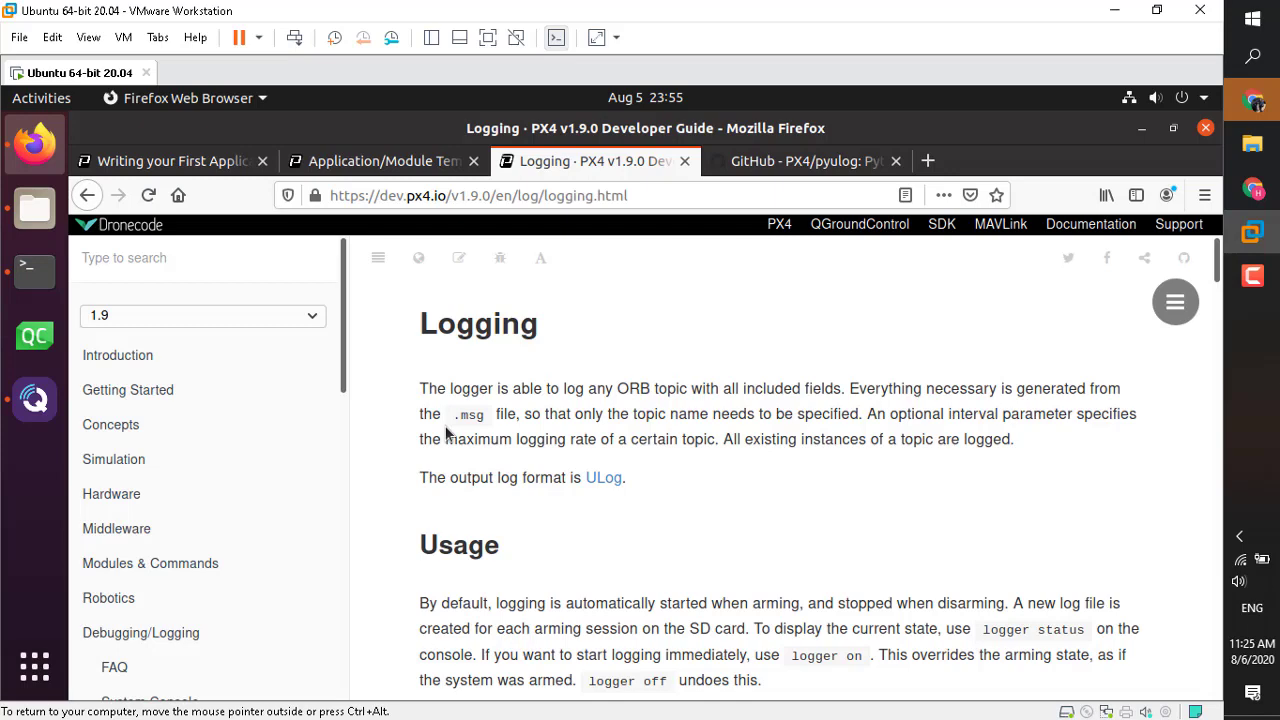
Step: Highlight the .msg mention in the PX4 Logging documentation paragraph
{"action": "key", "text": "alt+Tab"}
{"action": "left_click", "coordinate": [1046, 438]}
{"action": "left_click_drag", "start_coordinate": [457, 417], "coordinate": [489, 415]}
{"action": "left_click", "coordinate": [481, 415]}
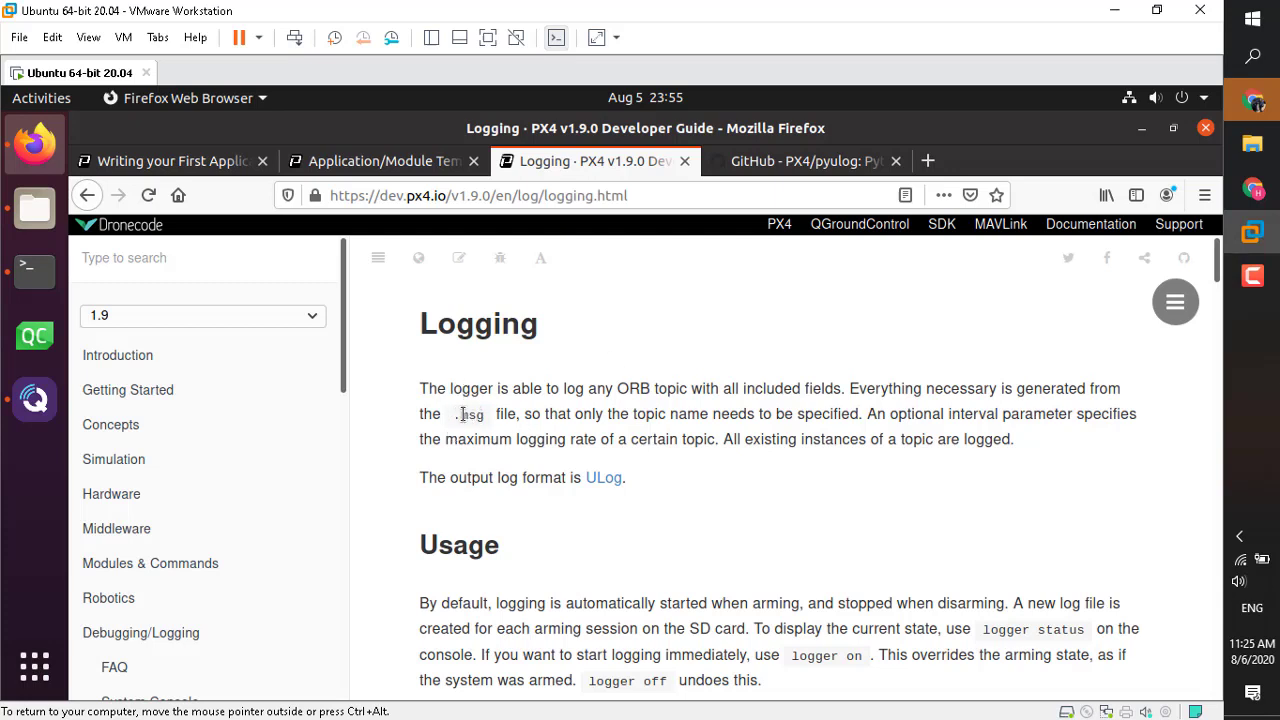
Step: Browse to px4/Firmware/msg and step through definitions like camera_capture.msg and mavlink_log.msg
{"action": "left_click", "coordinate": [34, 207]}
{"action": "left_click", "coordinate": [318, 200]}
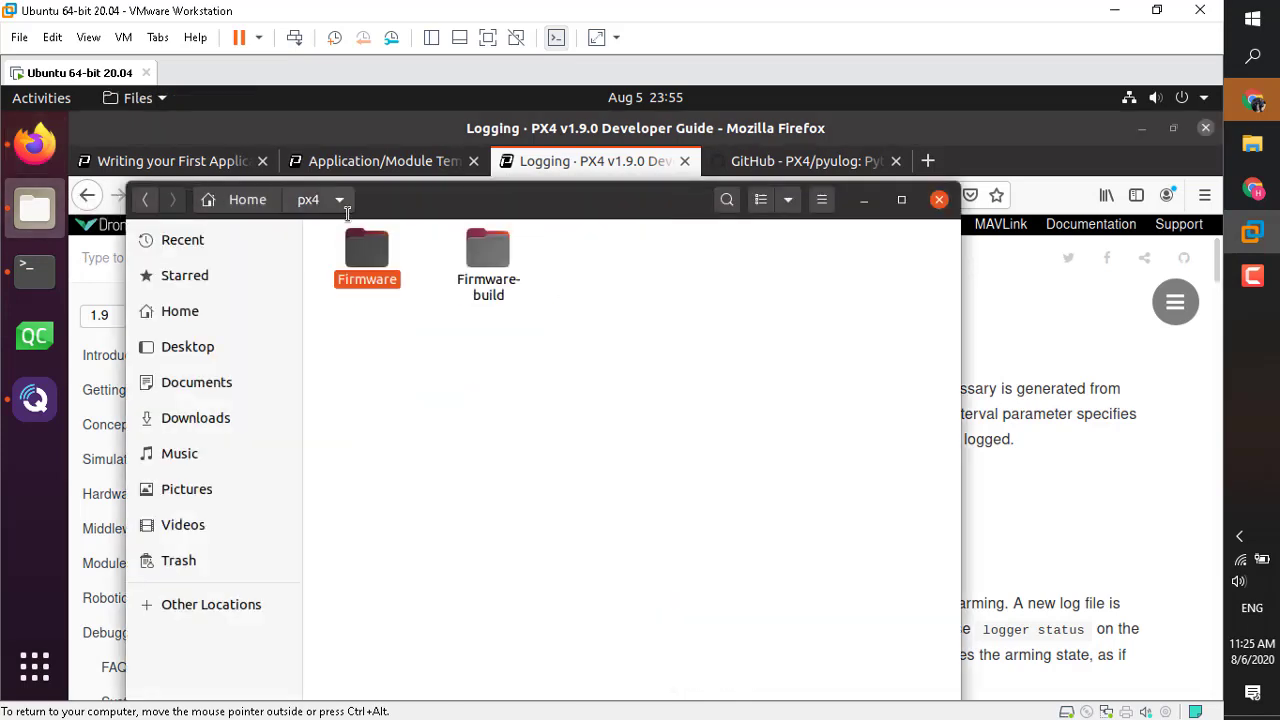
{"action": "double_click", "coordinate": [357, 238]}
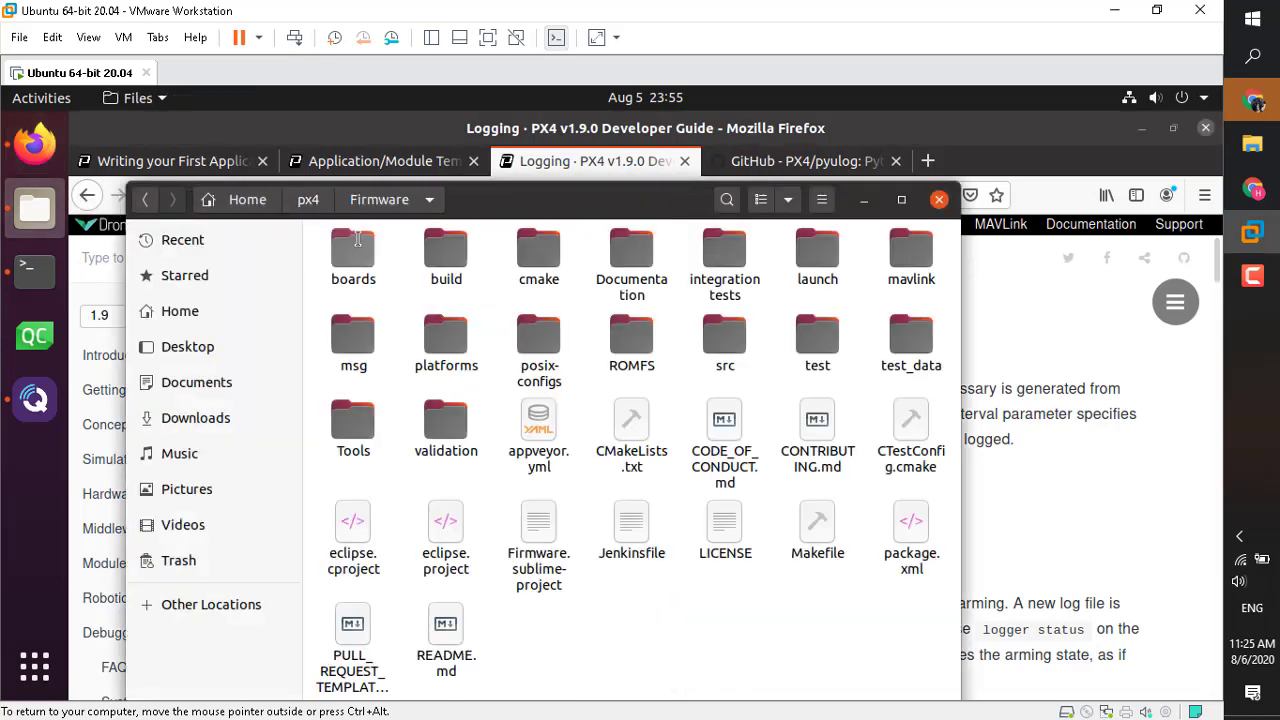
{"action": "double_click", "coordinate": [352, 338]}
{"action": "left_click", "coordinate": [551, 345]}
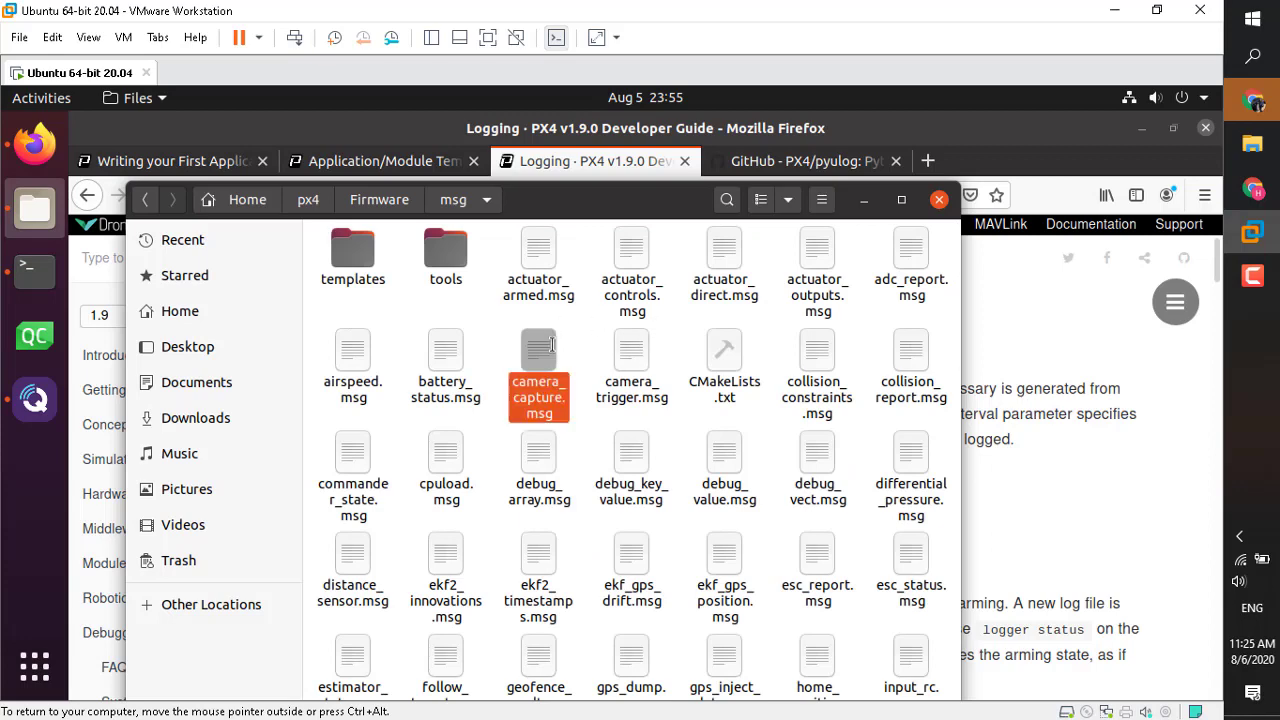
{"action": "key", "text": "Down"}
{"action": "key", "text": "Down"}
{"action": "key", "text": "Down"}
{"action": "key", "text": "Down"}
{"action": "key", "text": "Down"}
{"action": "key", "text": "Down"}
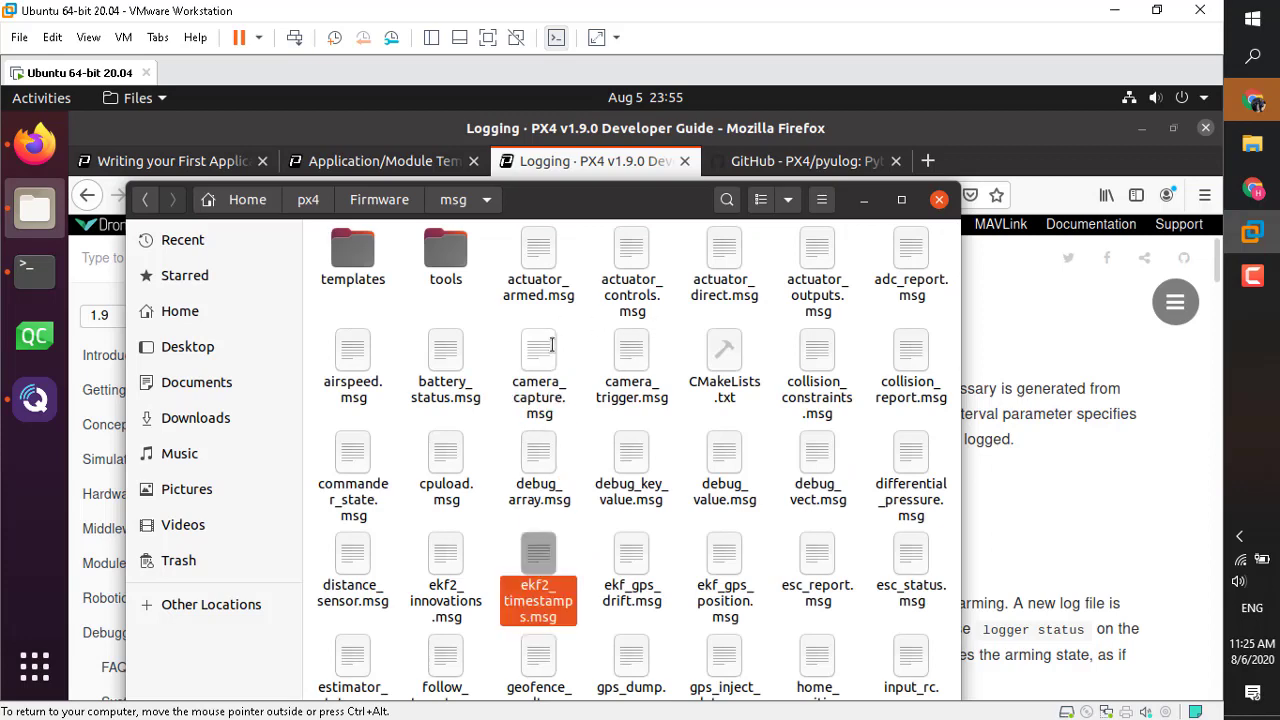
{"action": "key", "text": "Up"}
{"action": "key", "text": "Up"}
{"action": "key", "text": "Left"}
{"action": "key", "text": "Down"}
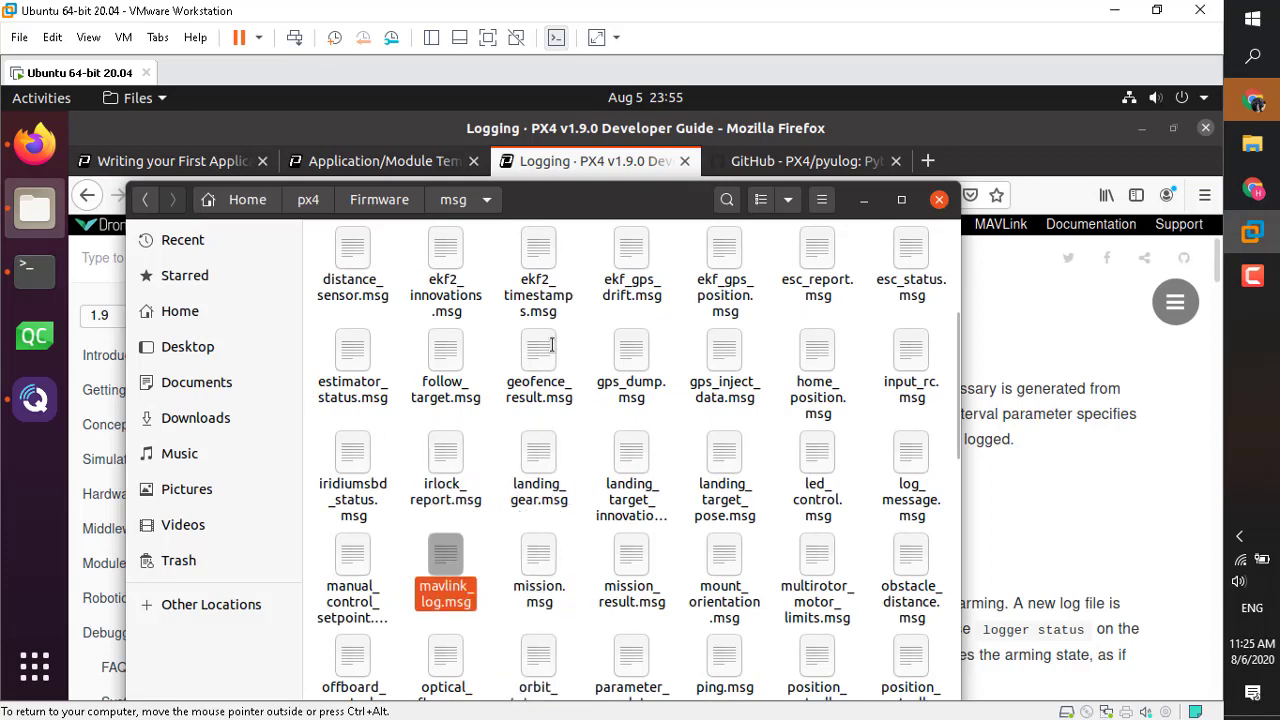
Step: Scroll the Logging page down to Configuration and highlight the words 'SD card'
{"action": "key", "text": "alt+Tab"}
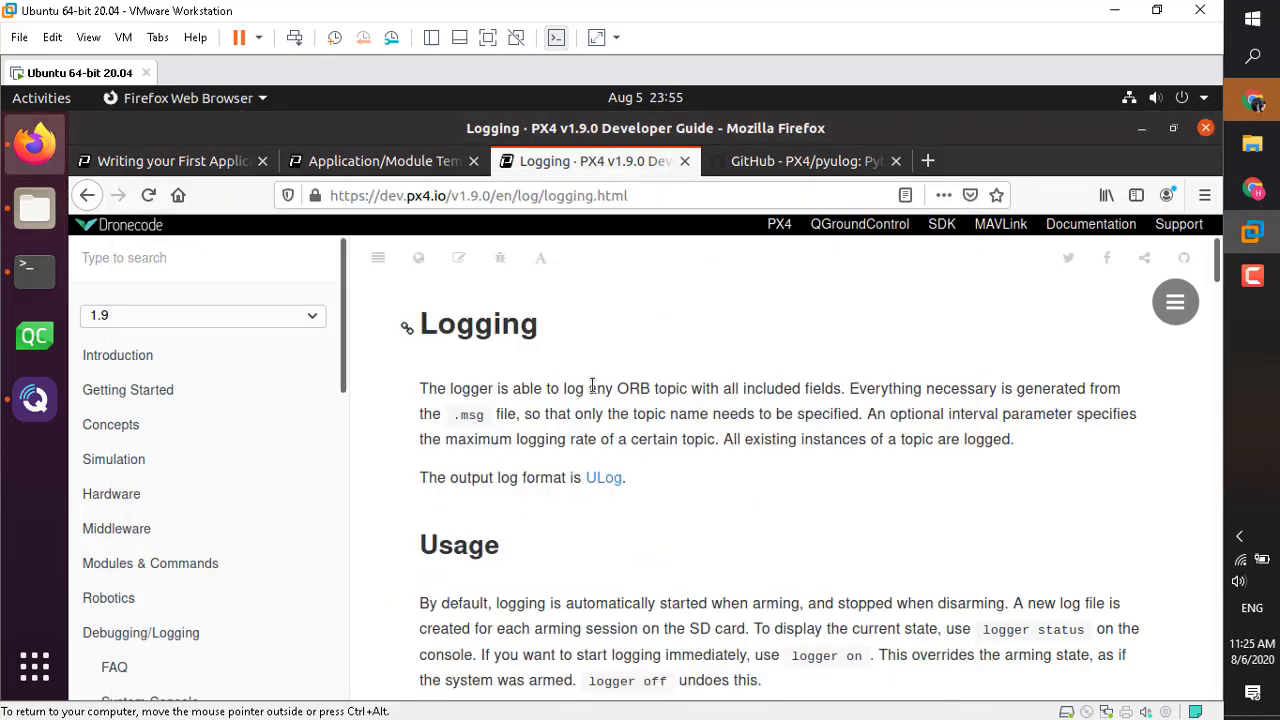
{"action": "scroll", "coordinate": [592, 385], "scroll_direction": "down", "scroll_amount": 1}
{"action": "scroll", "coordinate": [592, 385], "scroll_direction": "down", "scroll_amount": 4}
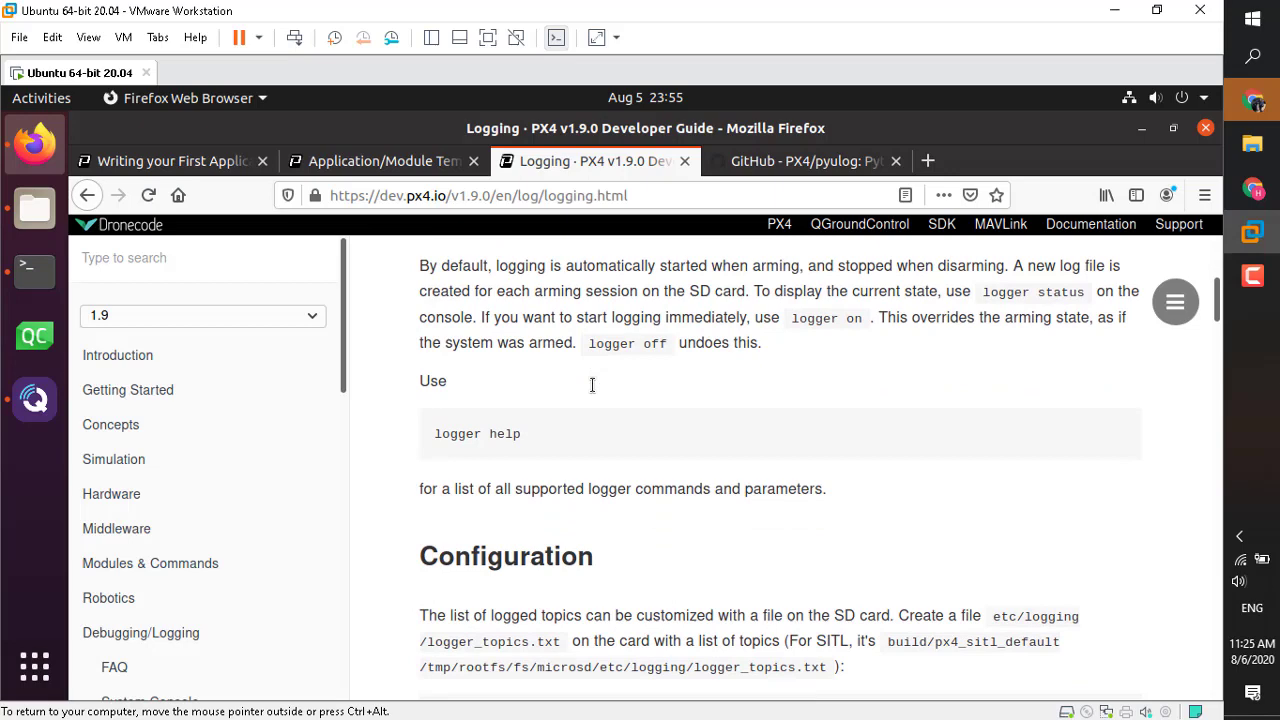
{"action": "scroll", "coordinate": [592, 385], "scroll_direction": "down", "scroll_amount": 3}
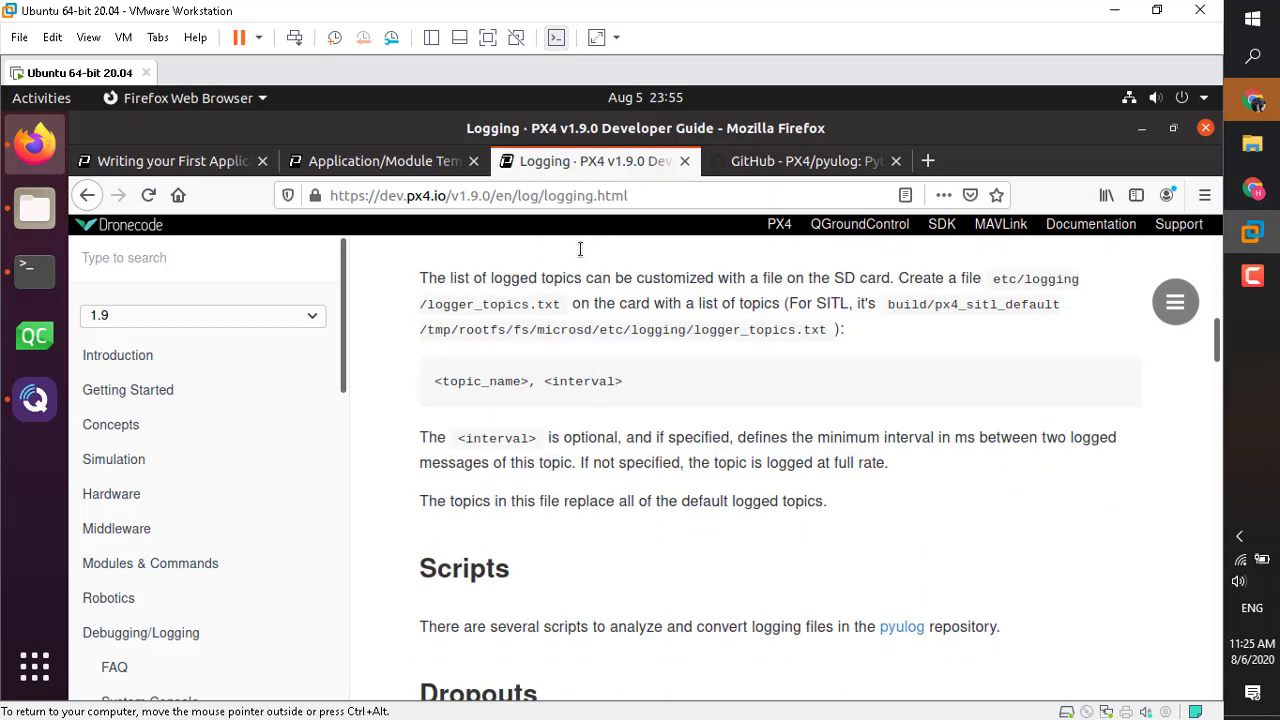
{"action": "left_click_drag", "start_coordinate": [835, 278], "coordinate": [892, 280]}
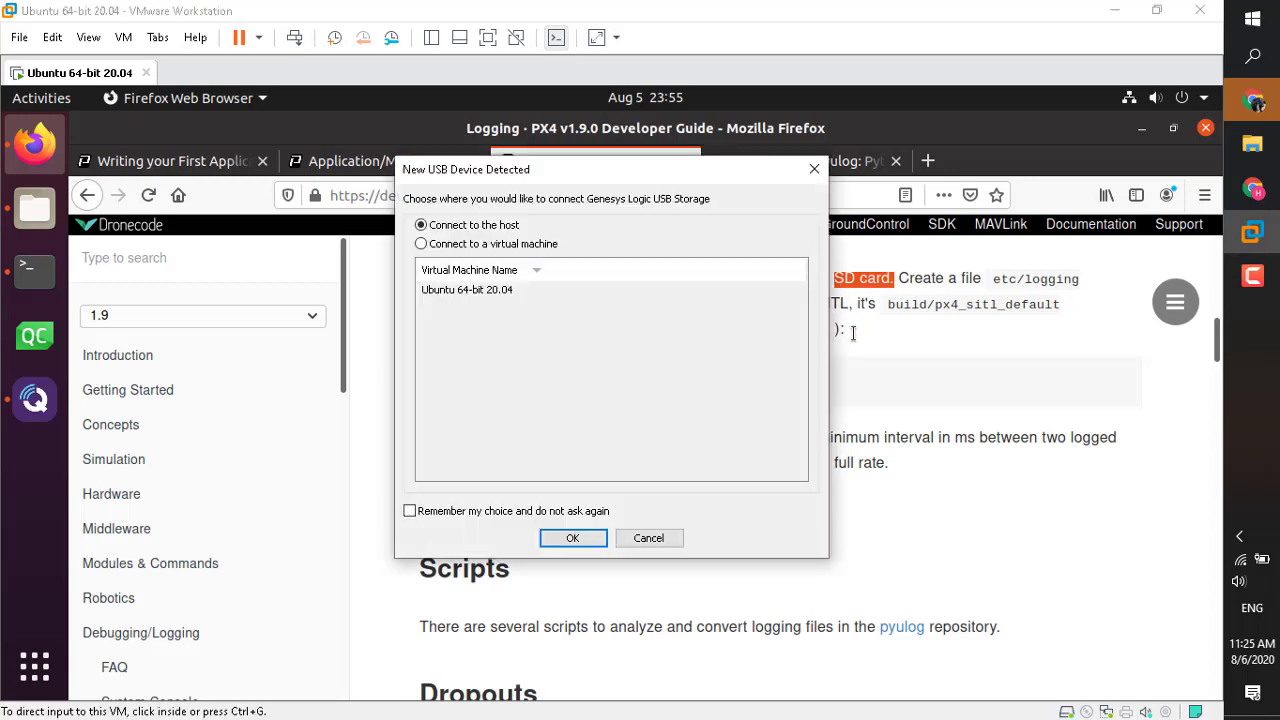
Step: Attach the Genesys Logic USB storage to the Ubuntu 64-bit 20.04 virtual machine
{"action": "left_click", "coordinate": [449, 245]}
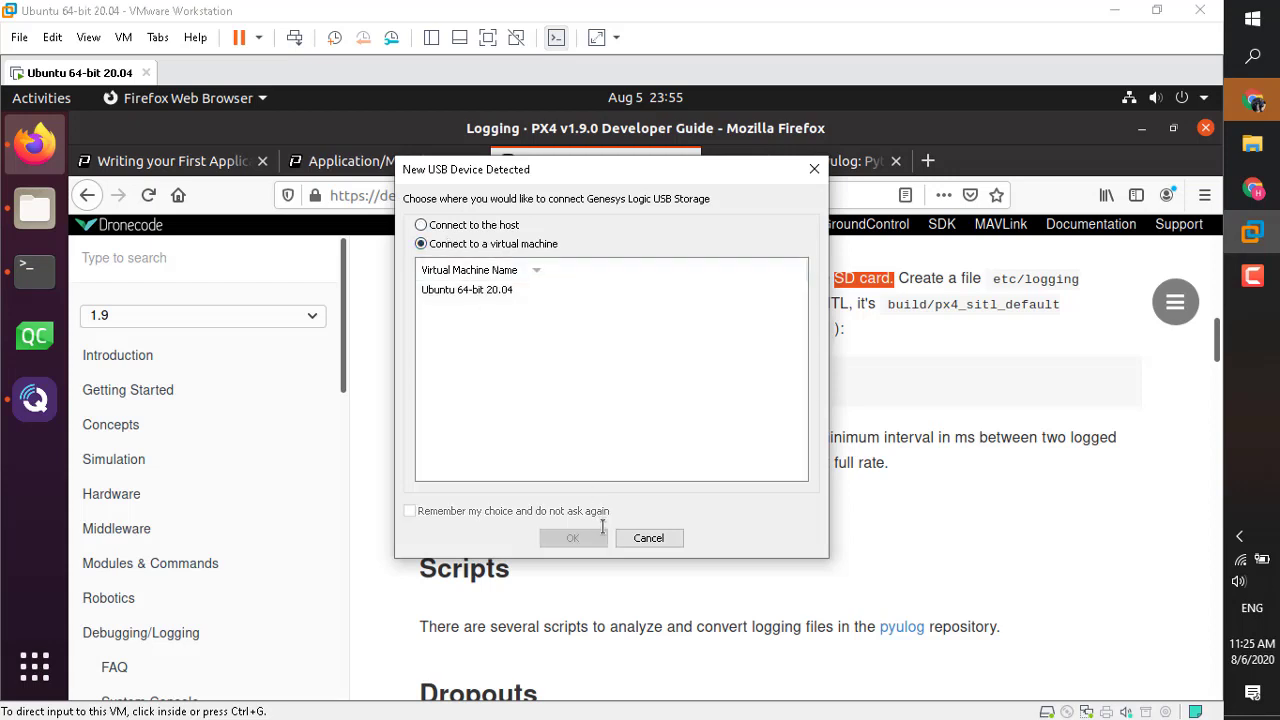
{"action": "left_click", "coordinate": [476, 290]}
{"action": "left_click", "coordinate": [571, 537]}
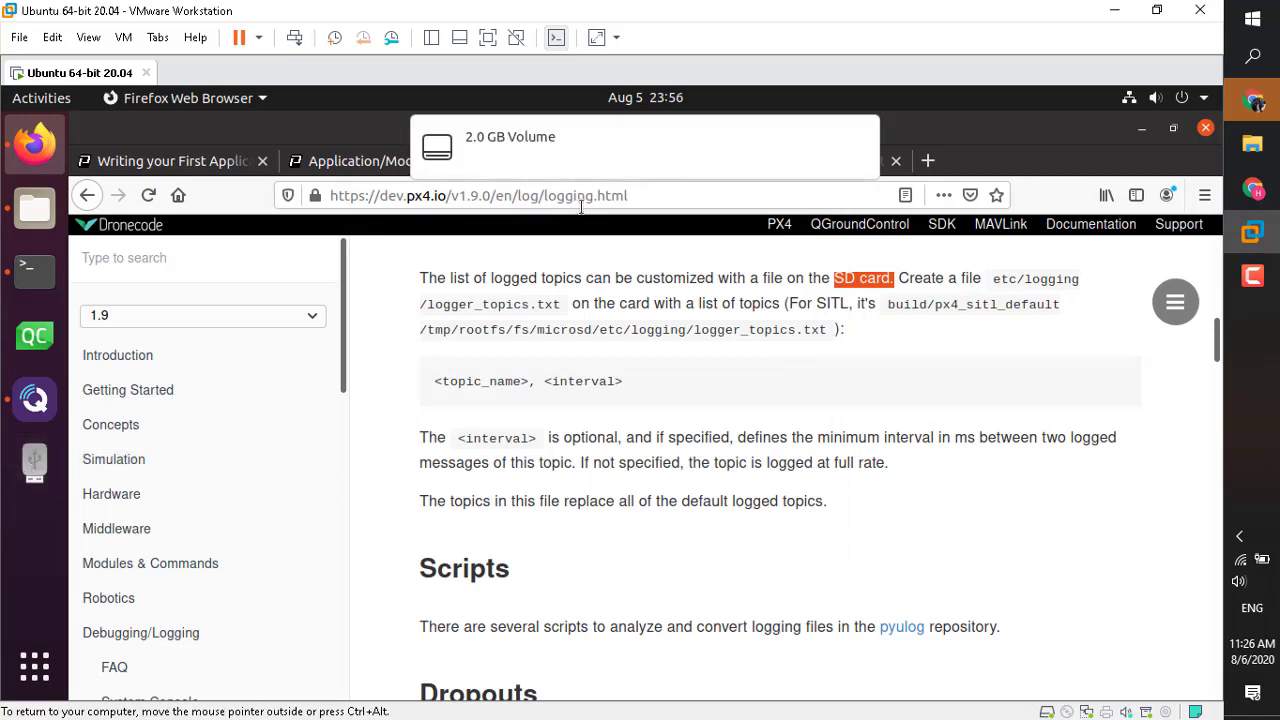
Step: On the 2.0 GB Volume, make an 'etc' folder with a 'logging' folder inside it
{"action": "left_click", "coordinate": [516, 140]}
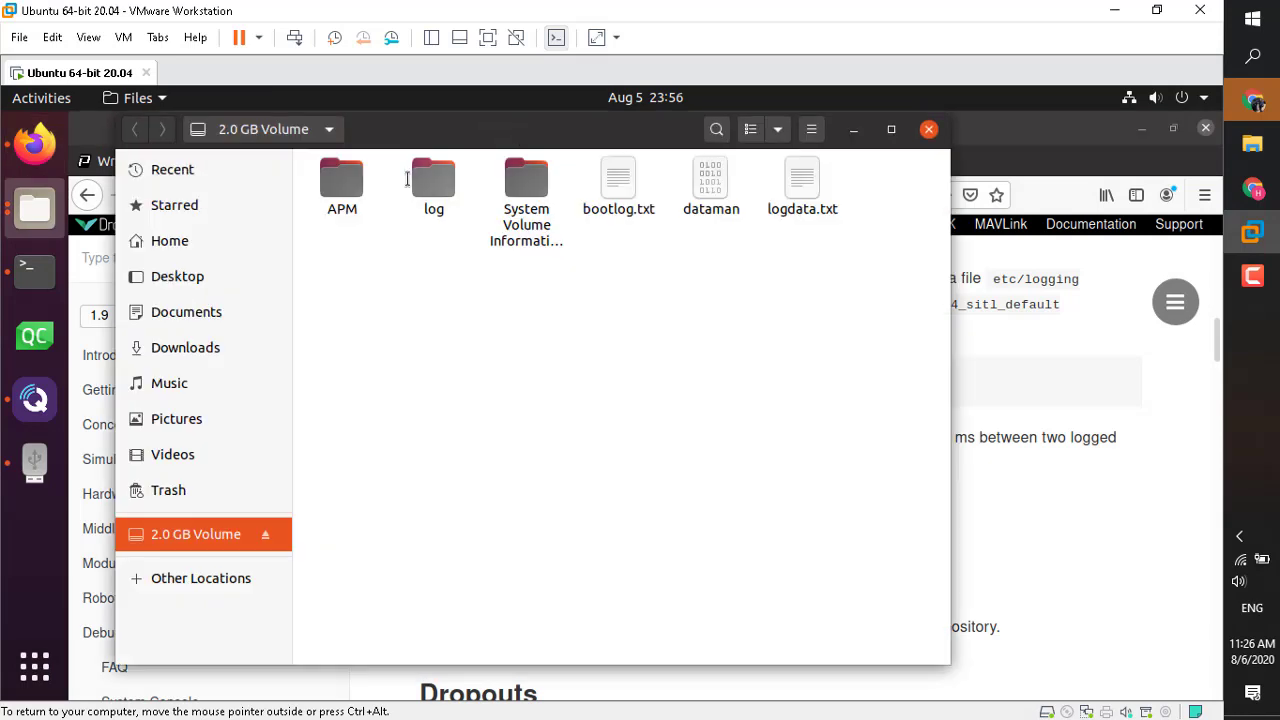
{"action": "right_click", "coordinate": [526, 309]}
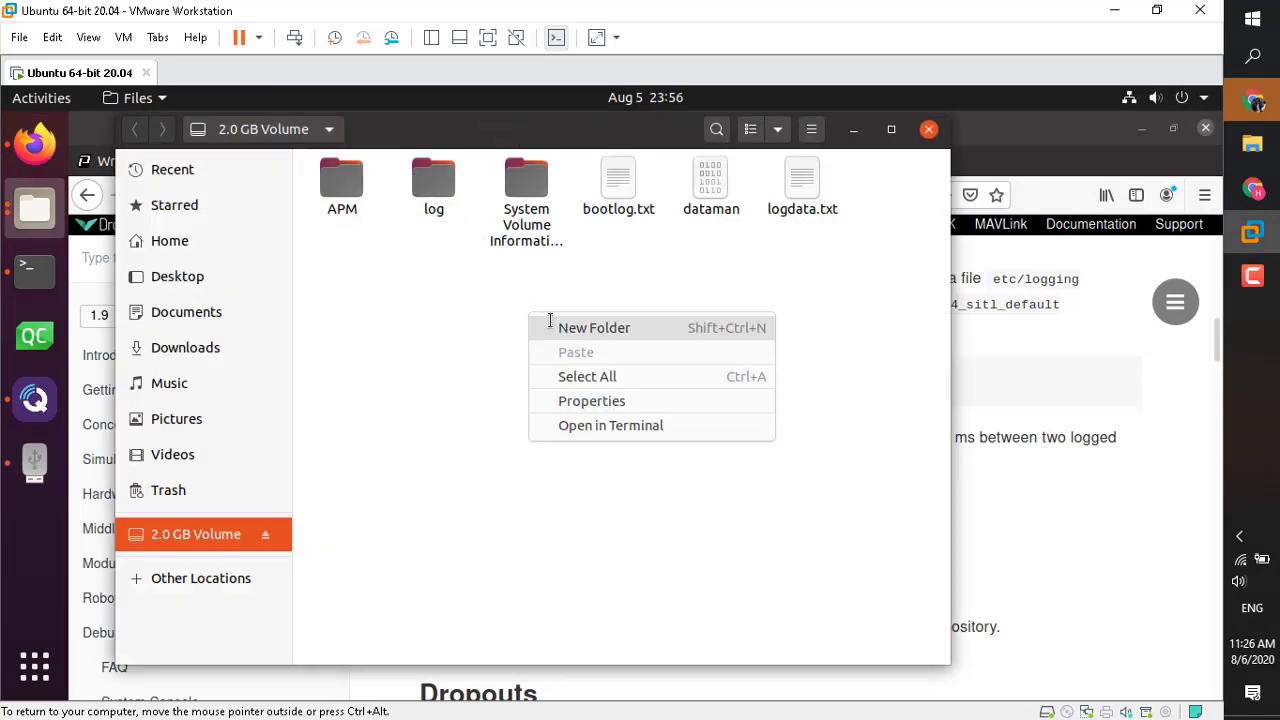
{"action": "left_click", "coordinate": [548, 321]}
{"action": "type", "text": "etc"}
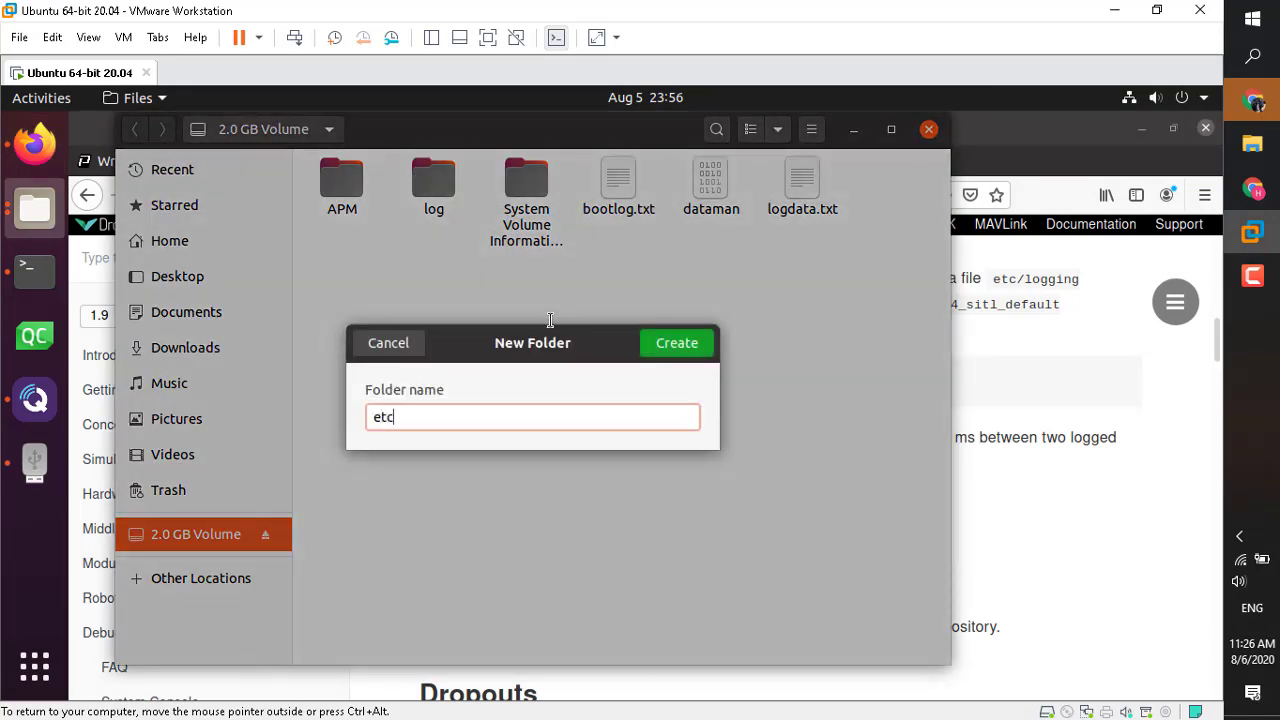
{"action": "key", "text": "Return"}
{"action": "key", "text": "Return"}
{"action": "right_click", "coordinate": [550, 320]}
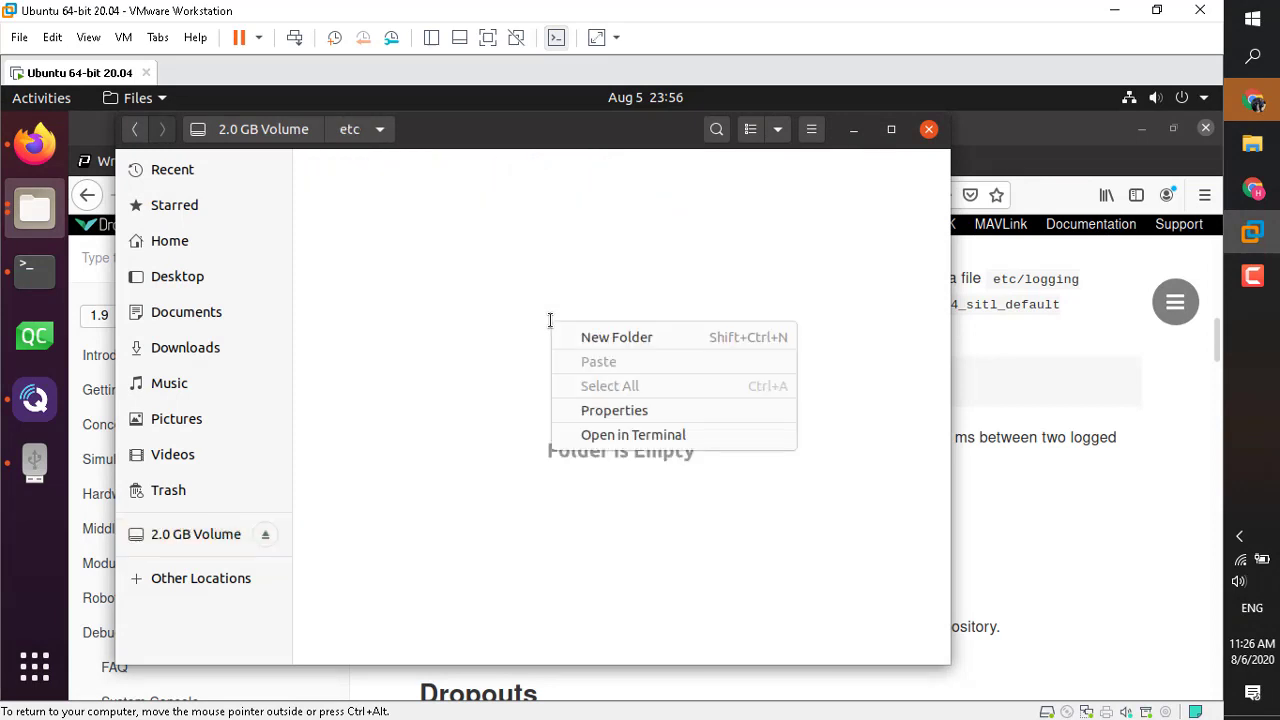
{"action": "left_click", "coordinate": [562, 336]}
{"action": "type", "text": "l"}
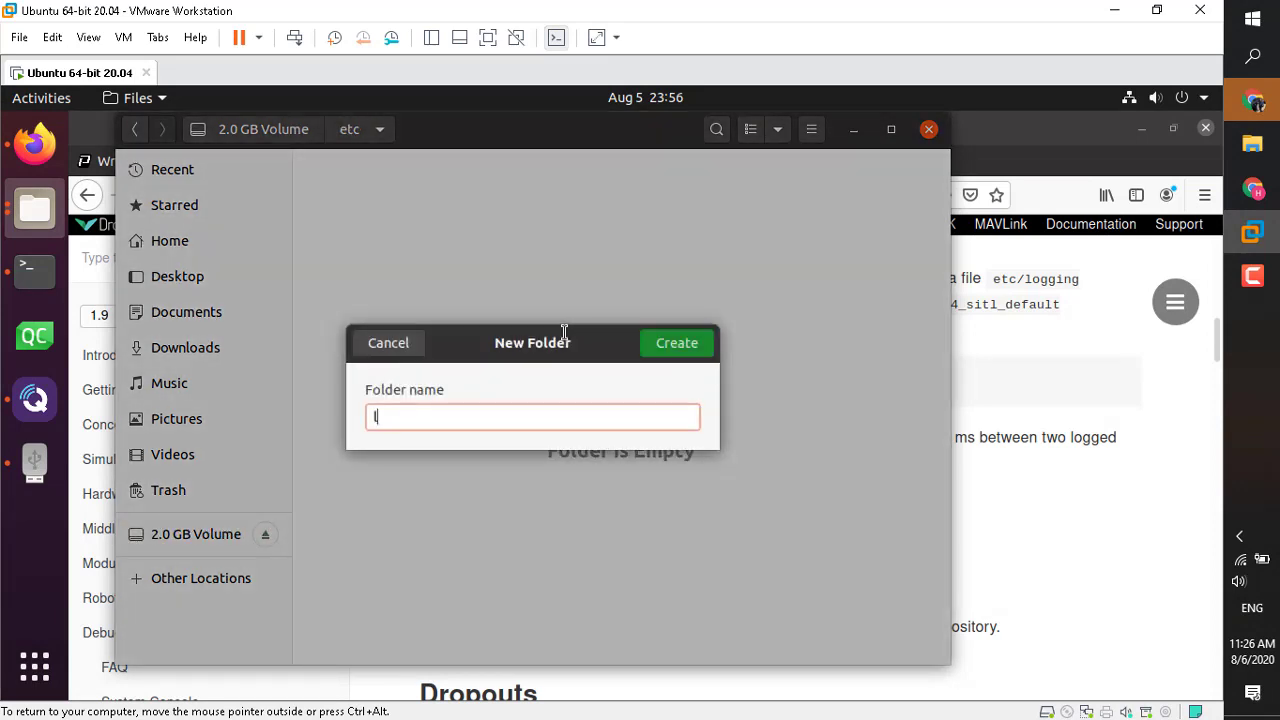
{"action": "type", "text": "ogging"}
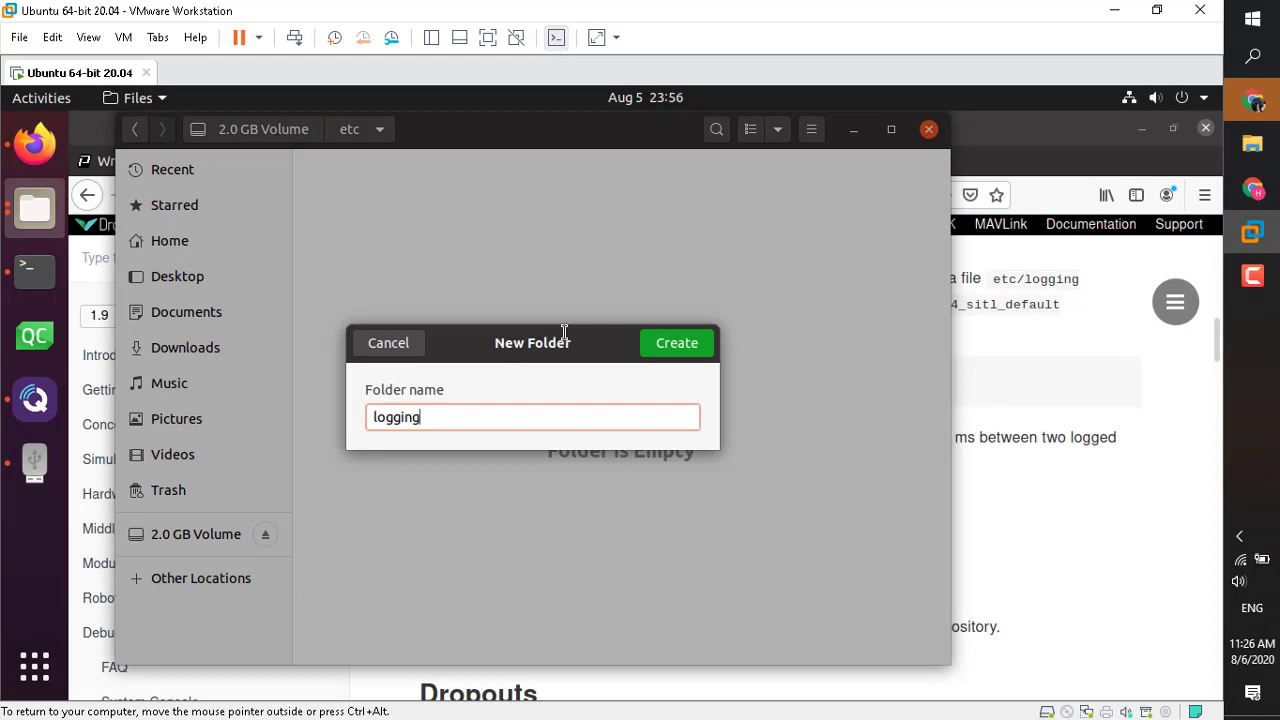
{"action": "key", "text": "Return"}
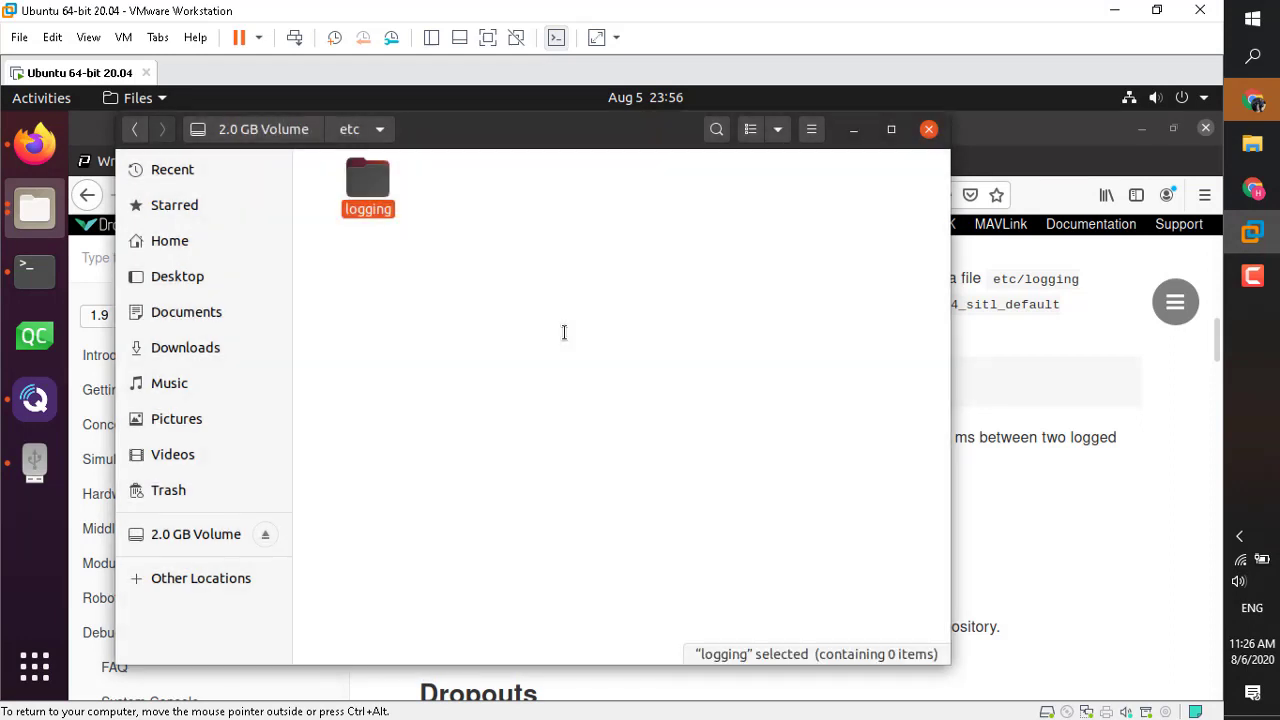
{"action": "double_click", "coordinate": [375, 190]}
{"action": "left_click", "coordinate": [1045, 337]}
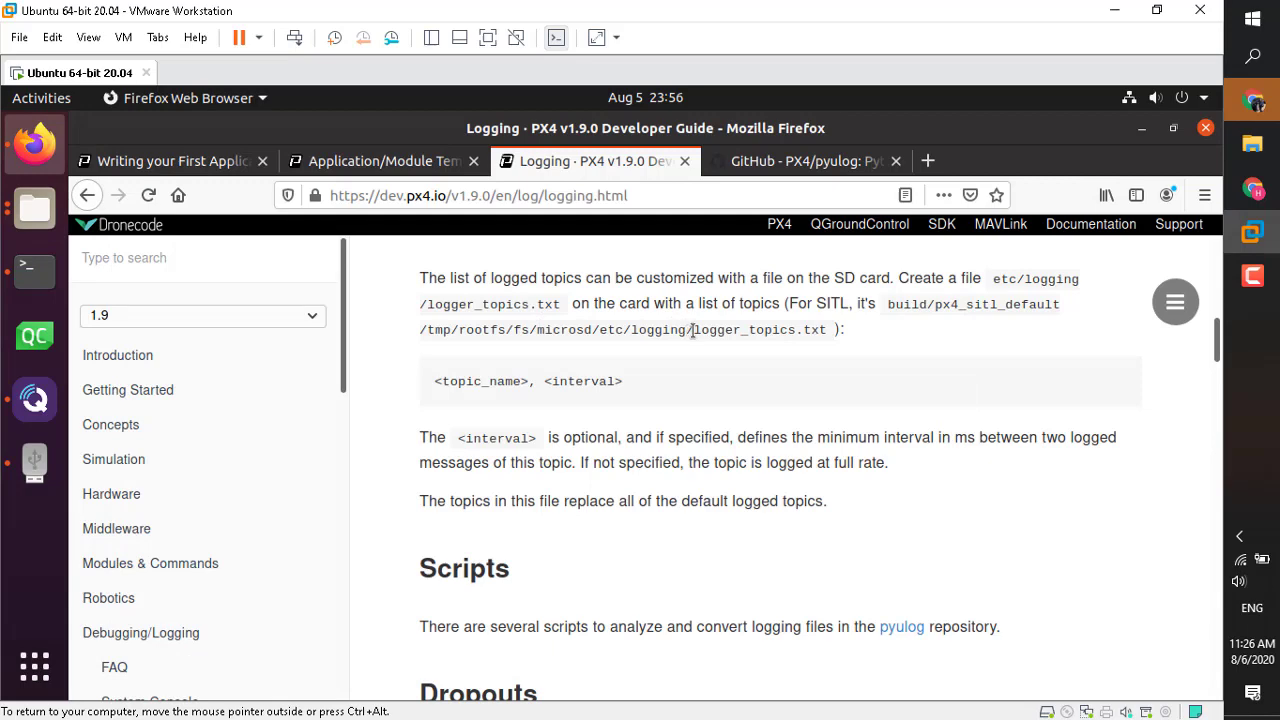
Step: Copy the logger_topics.txt file name from the docs and launch Text Editor
{"action": "left_click_drag", "start_coordinate": [692, 330], "coordinate": [822, 328]}
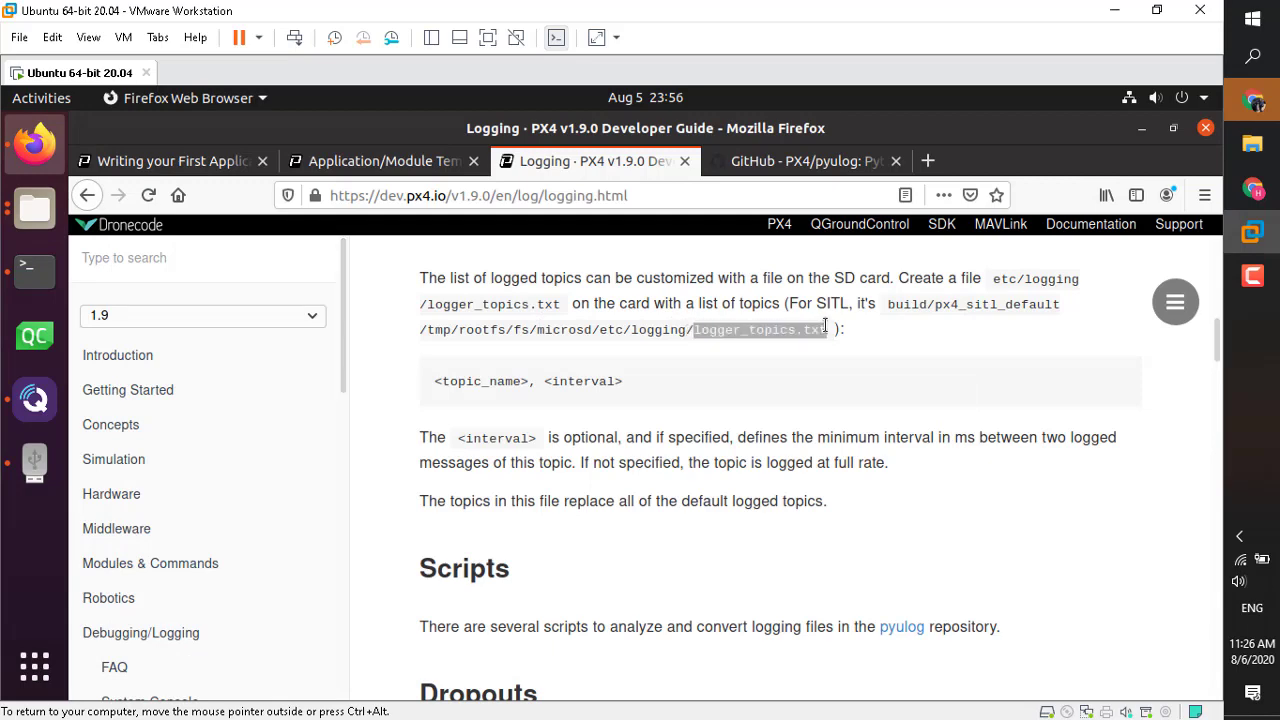
{"action": "key", "text": "super"}
{"action": "type", "text": "text"}
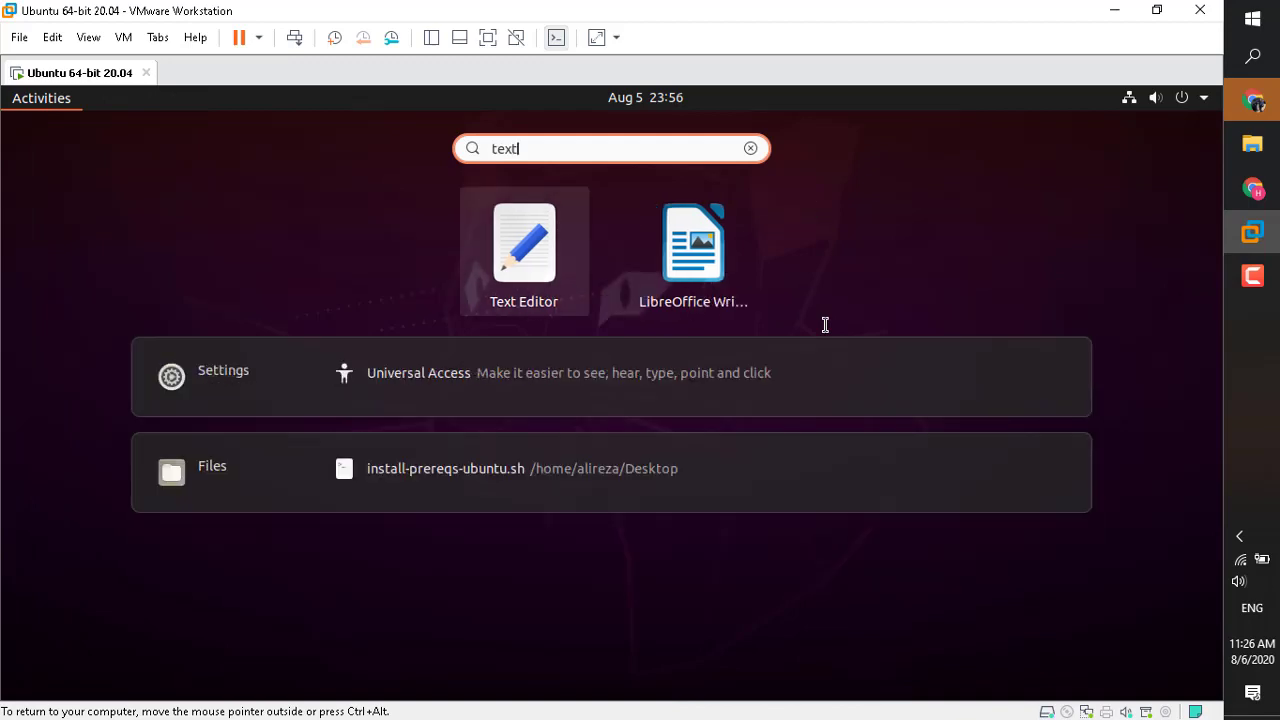
{"action": "key", "text": "Return"}
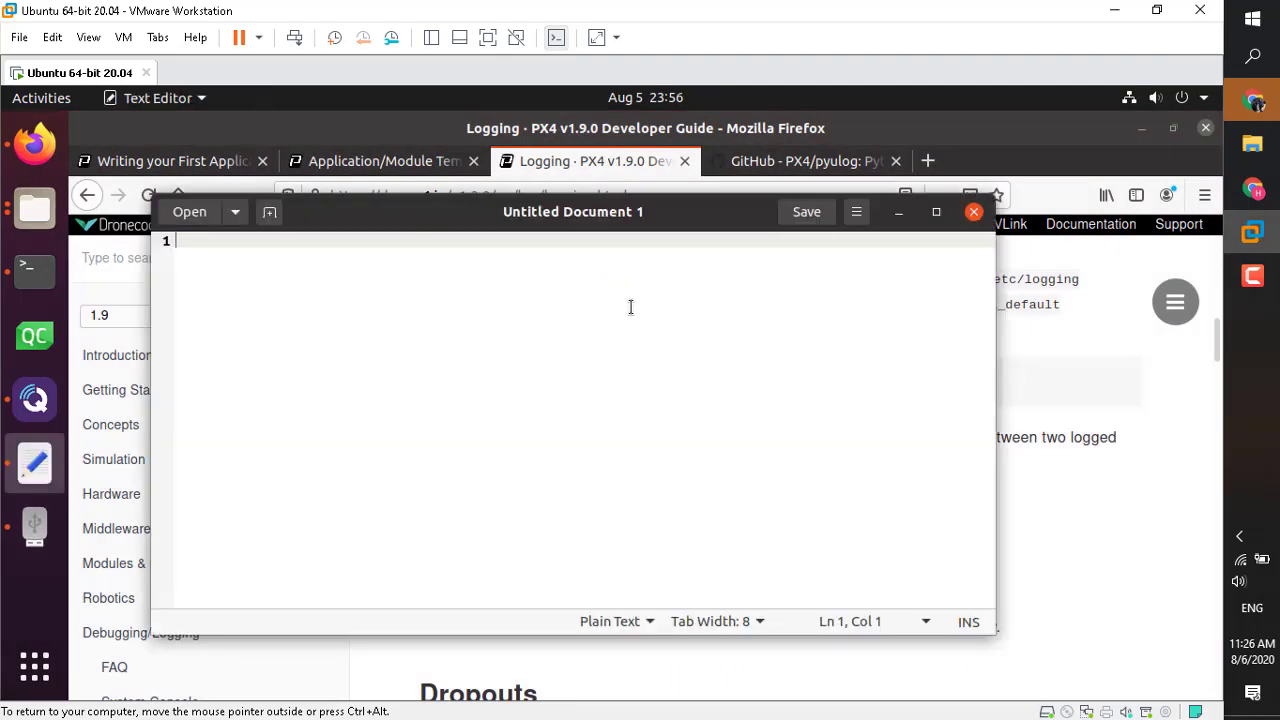
Step: Save the empty document as logger_topics.txt in the 2.0 GB Volume's etc/logging folder
{"action": "key", "text": "ctrl+s"}
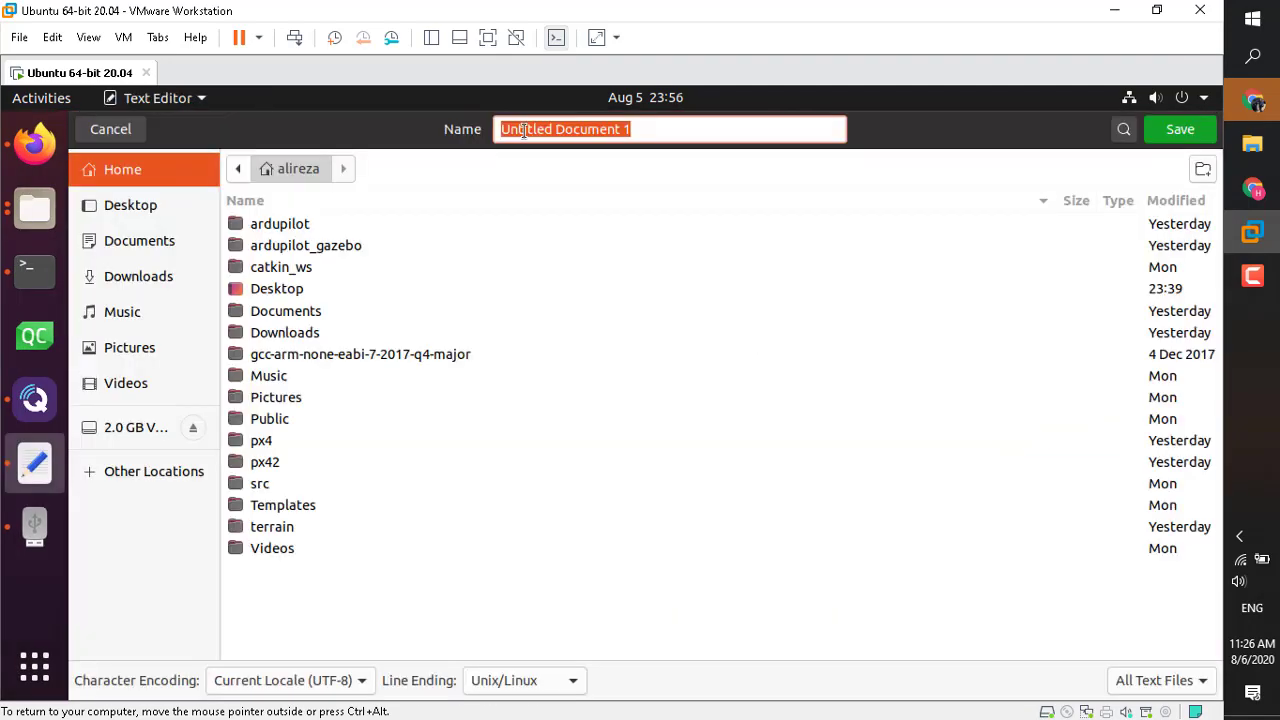
{"action": "left_click", "coordinate": [114, 424]}
{"action": "double_click", "coordinate": [295, 254]}
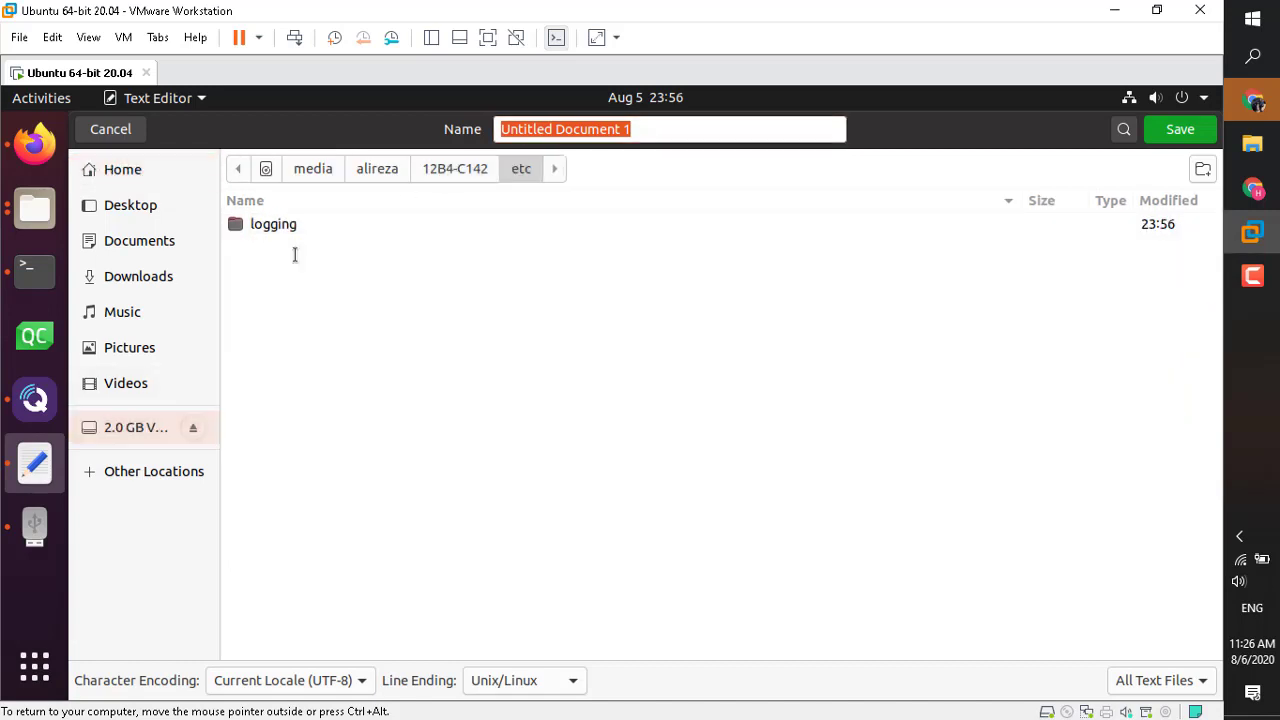
{"action": "double_click", "coordinate": [258, 226]}
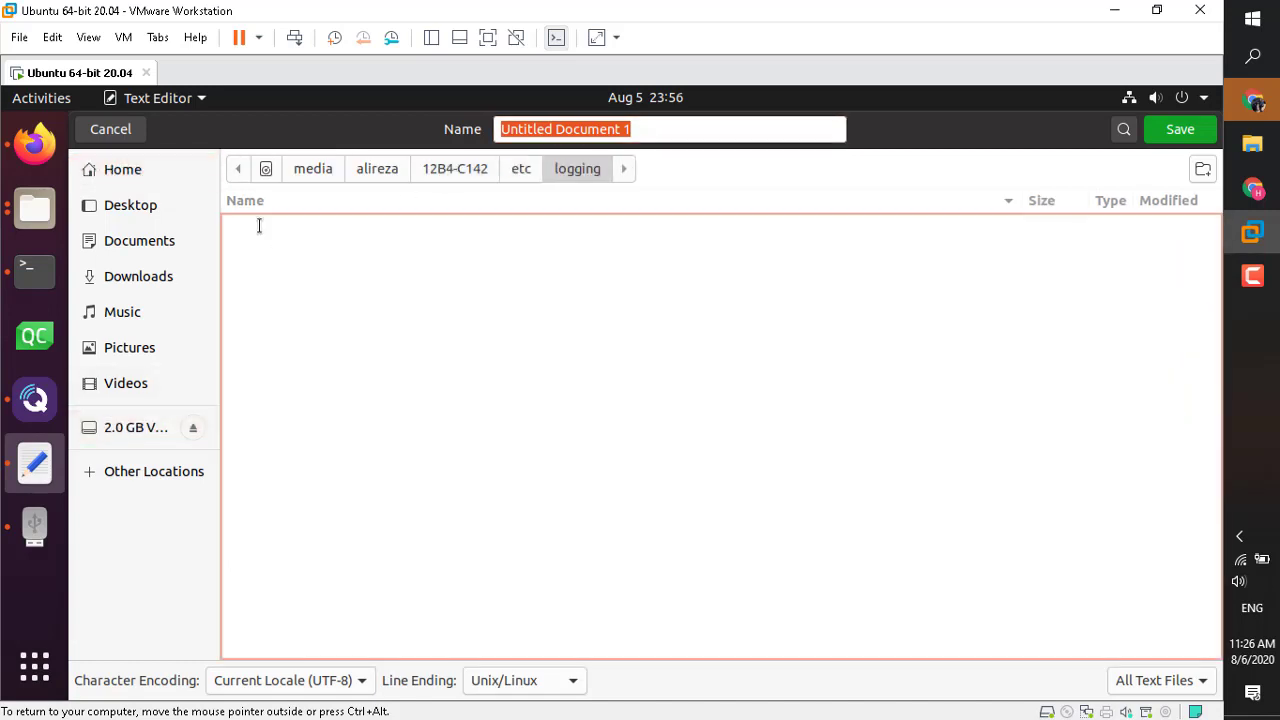
{"action": "triple_click", "coordinate": [528, 128]}
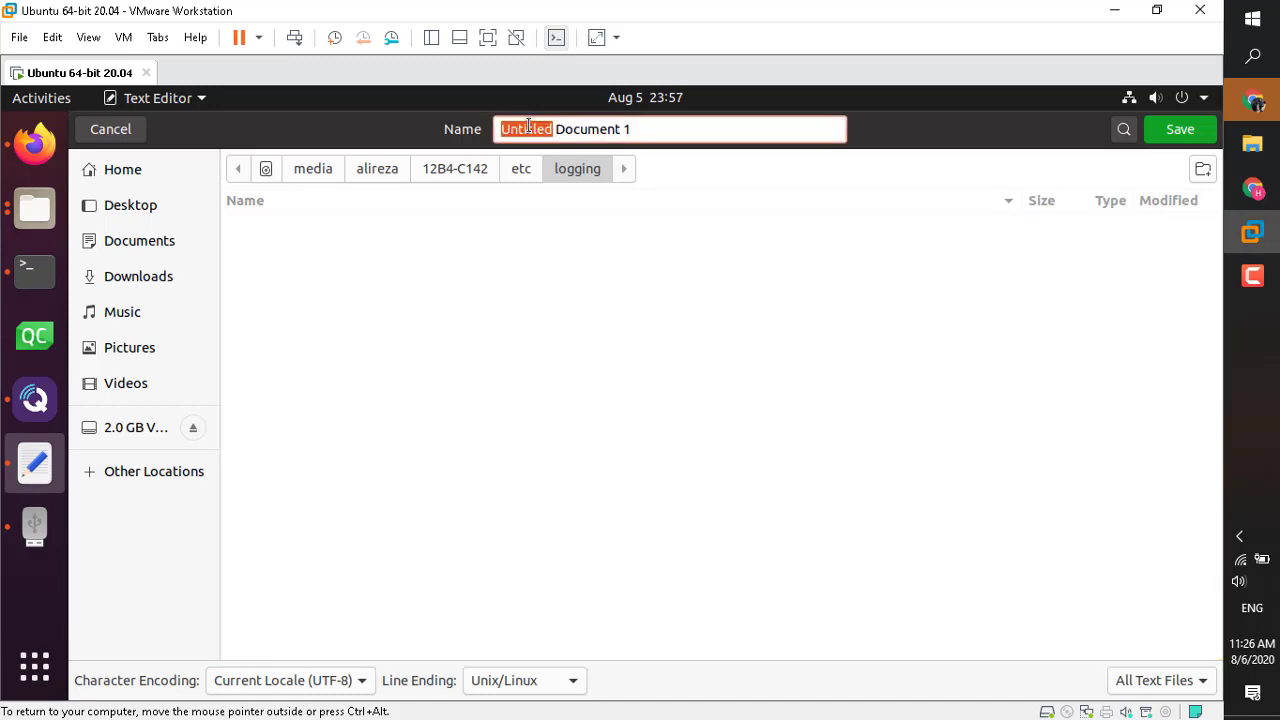
{"action": "type", "text": "logger_topics.txt"}
{"action": "left_click", "coordinate": [1170, 126]}
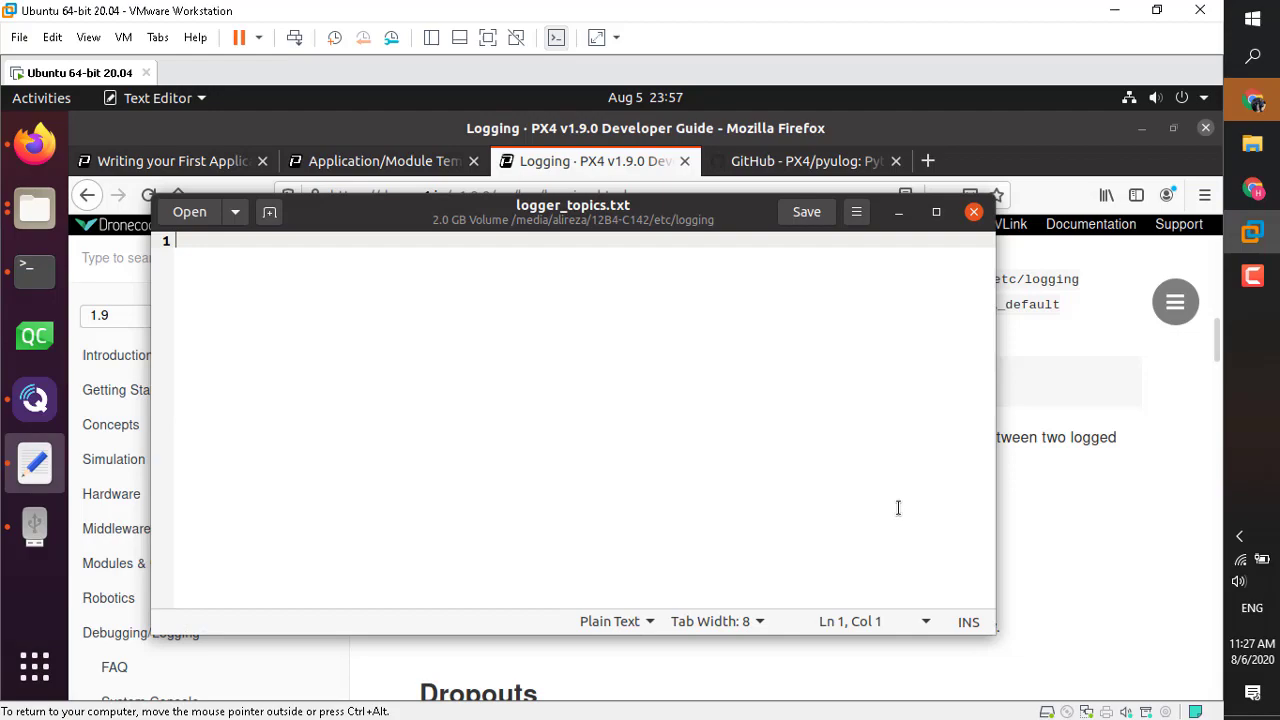
Step: Highlight the <interval> placeholder and the sentence saying the interval is optional
{"action": "left_click", "coordinate": [1034, 540]}
{"action": "scroll", "coordinate": [1034, 540], "scroll_direction": "down", "scroll_amount": 10}
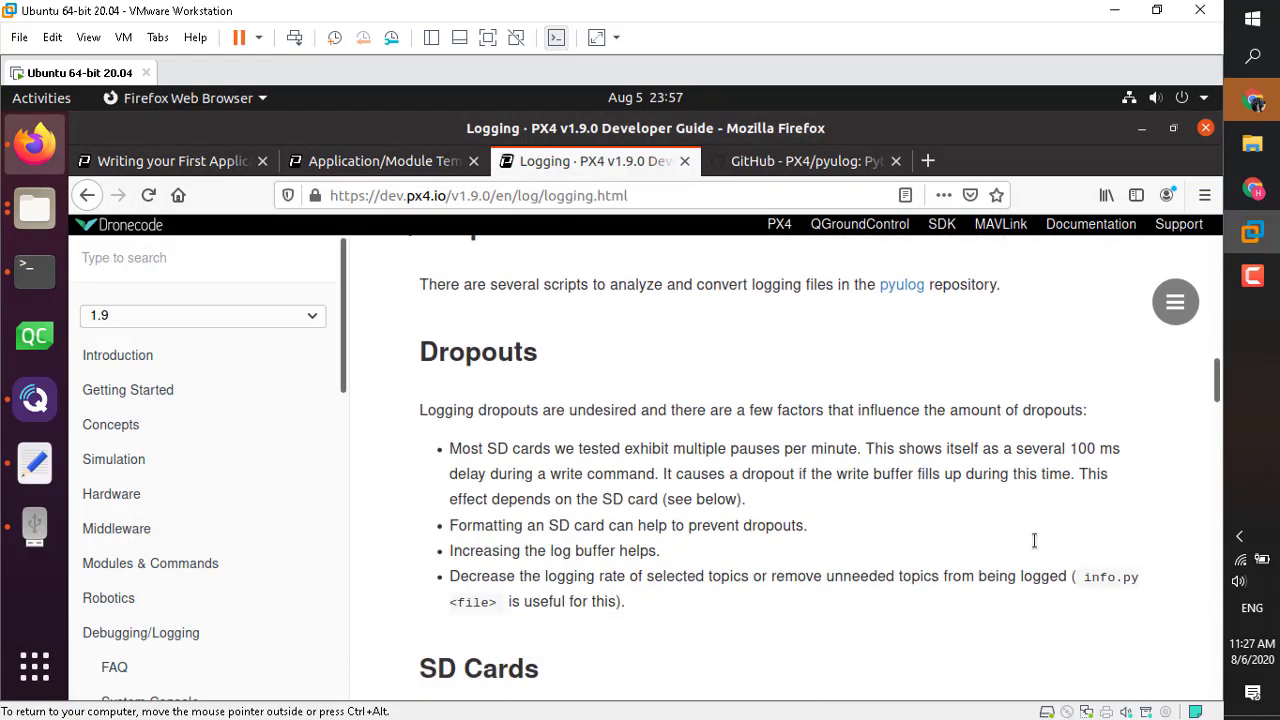
{"action": "scroll", "coordinate": [1034, 540], "scroll_direction": "down", "scroll_amount": 3}
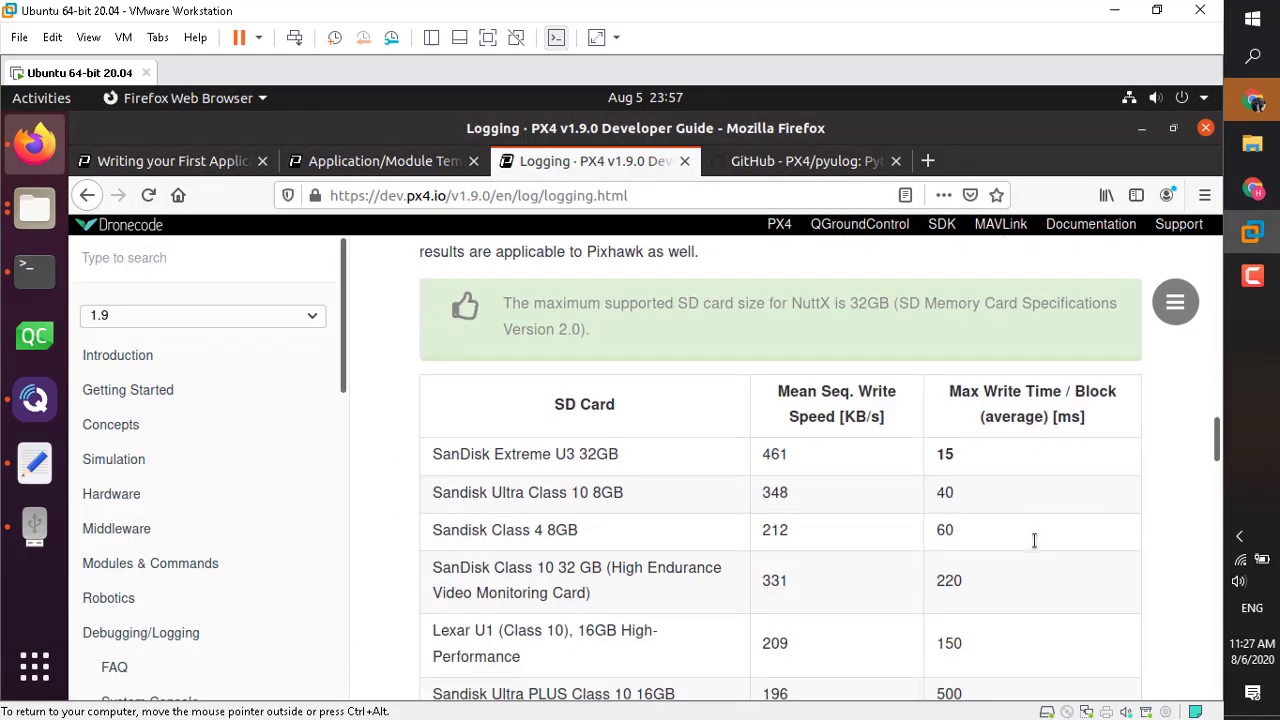
{"action": "scroll", "coordinate": [1034, 540], "scroll_direction": "up", "scroll_amount": 4}
{"action": "scroll", "coordinate": [1034, 540], "scroll_direction": "up", "scroll_amount": 8}
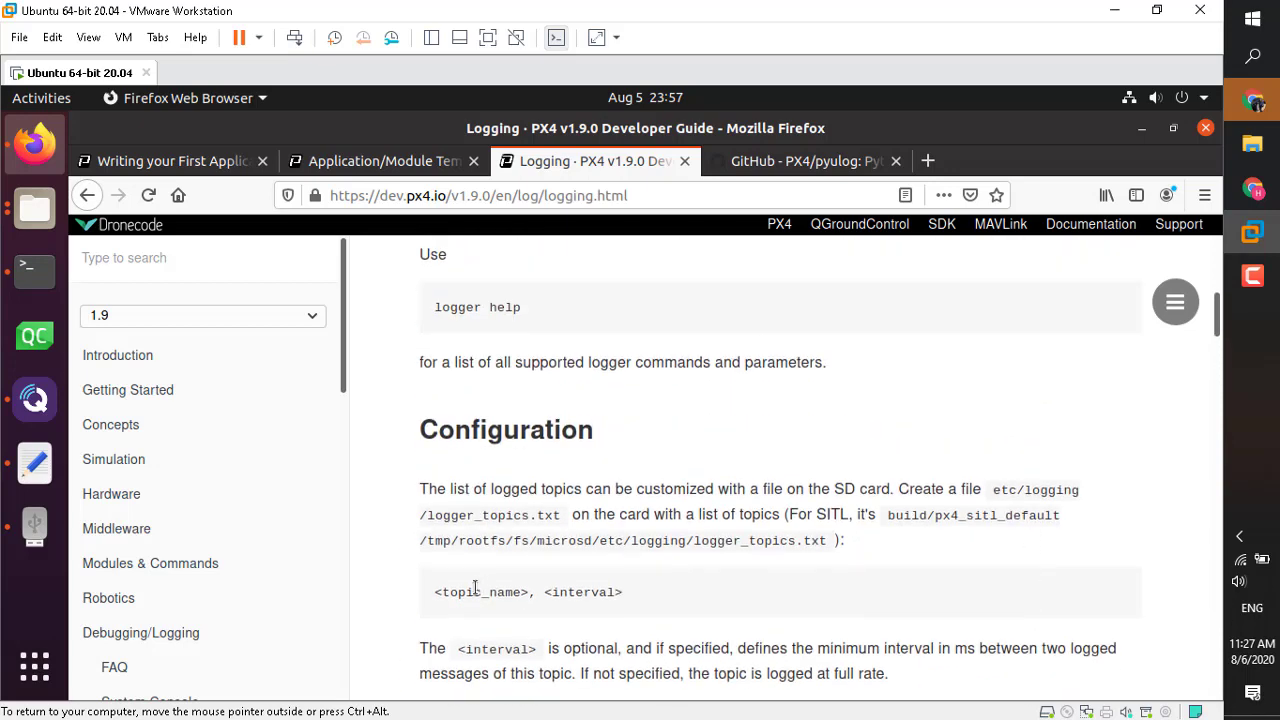
{"action": "double_click", "coordinate": [475, 590]}
{"action": "double_click", "coordinate": [578, 592]}
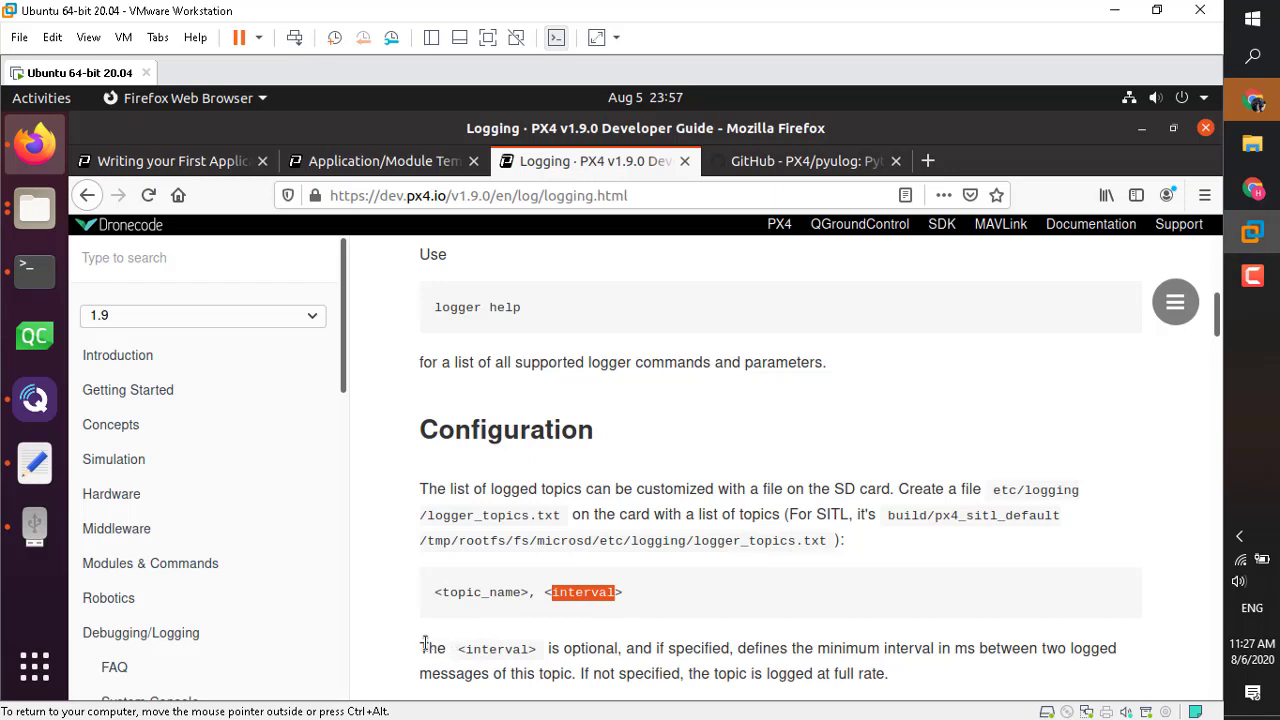
{"action": "left_click_drag", "start_coordinate": [425, 643], "coordinate": [617, 648]}
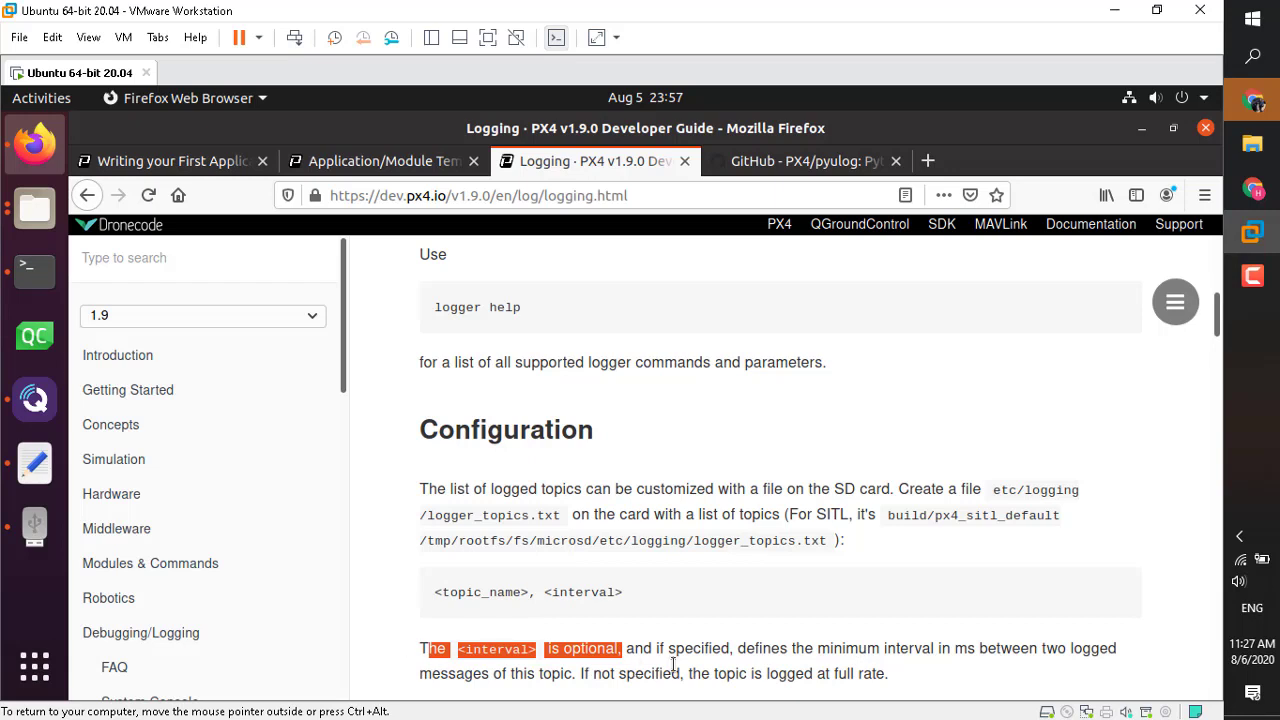
{"action": "left_click", "coordinate": [566, 617]}
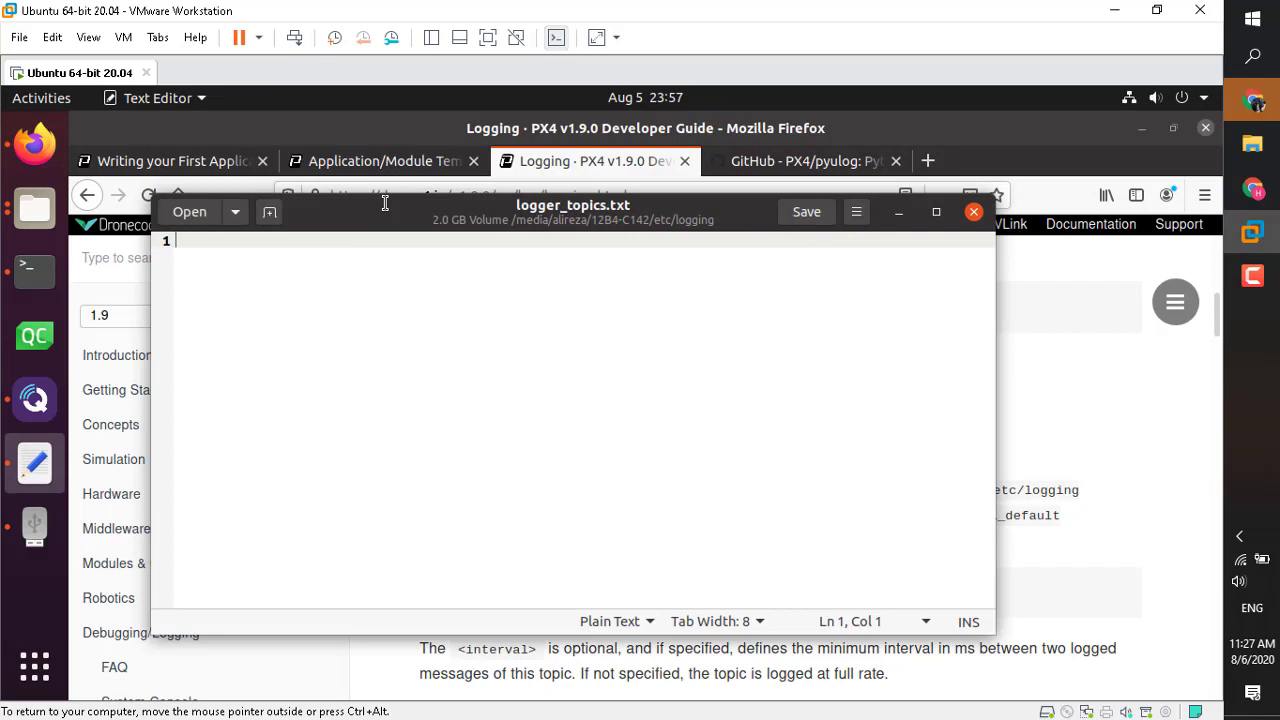
Step: Copy the adc_report name from the msg folder into logger_topics.txt as the first line
{"action": "left_click", "coordinate": [22, 218]}
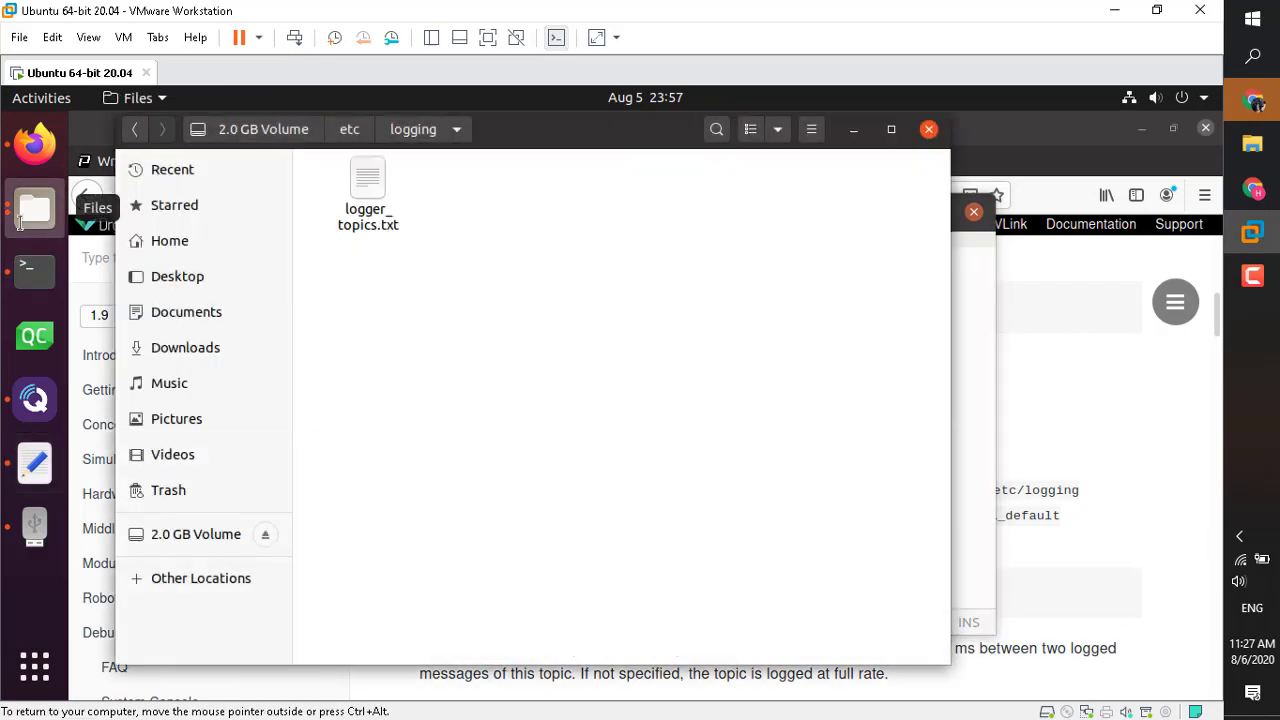
{"action": "left_click", "coordinate": [30, 213]}
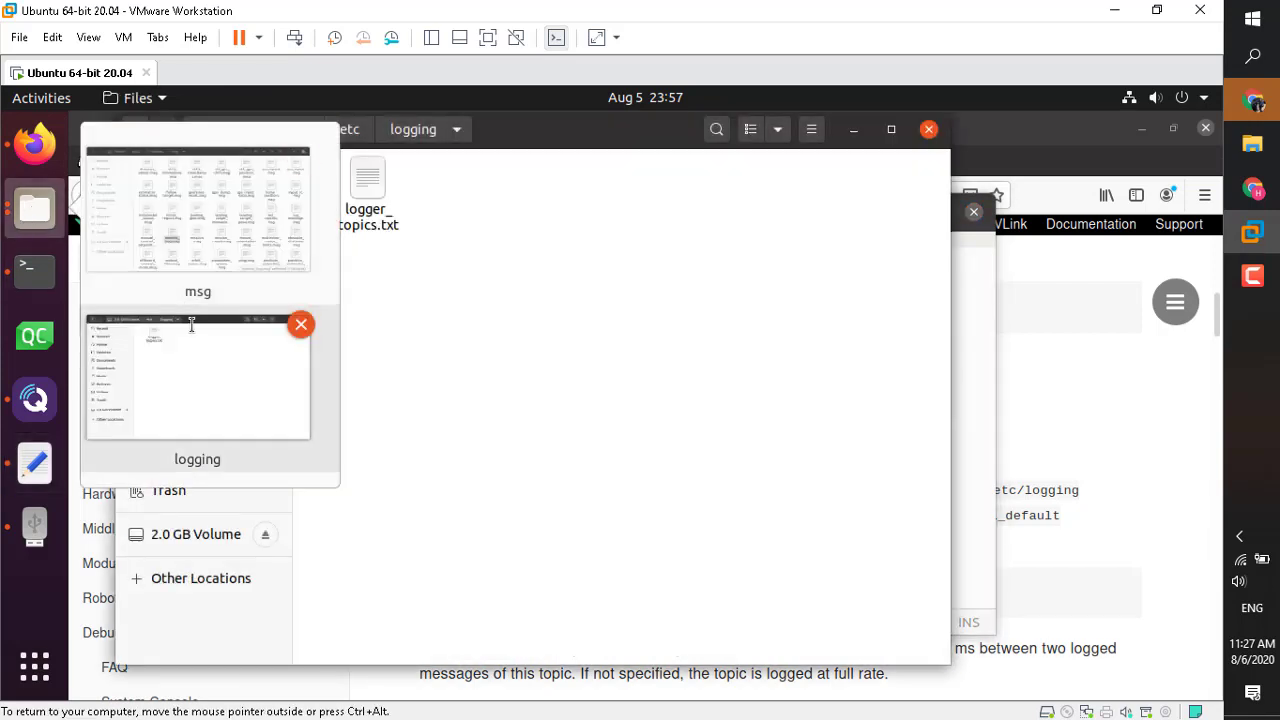
{"action": "left_click", "coordinate": [179, 267]}
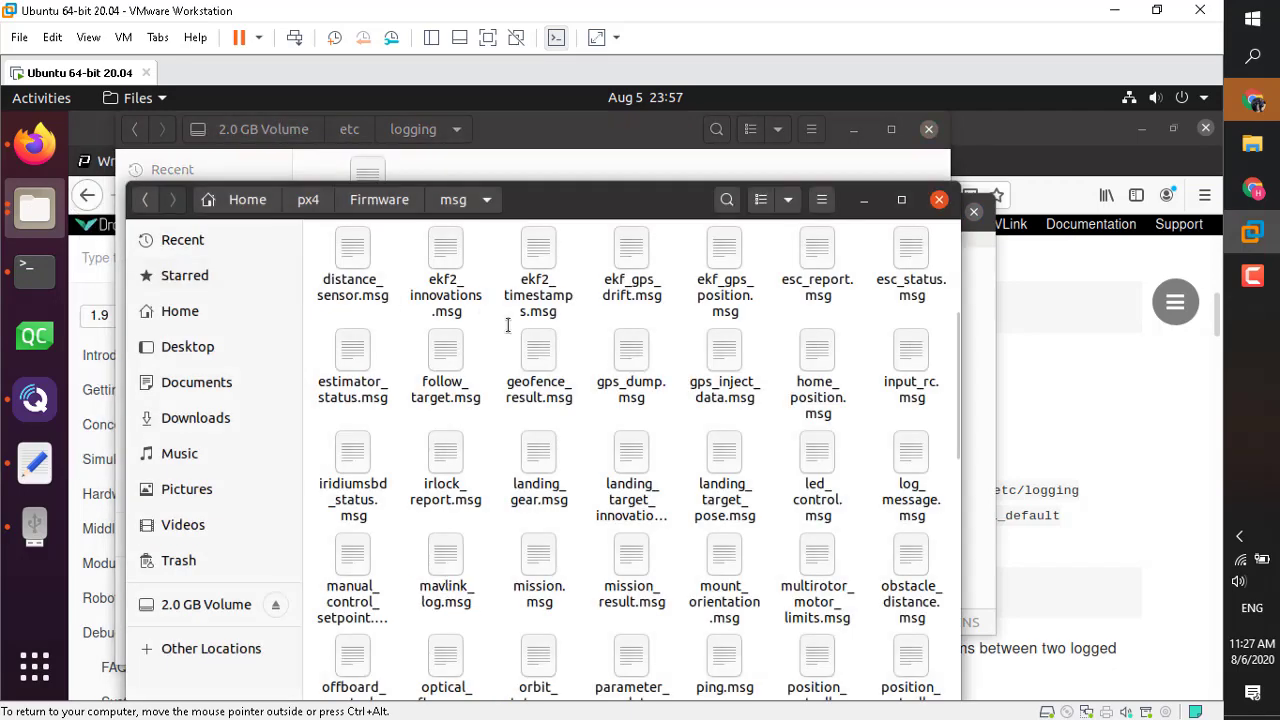
{"action": "key", "text": "Right"}
{"action": "key", "text": "Right"}
{"action": "key", "text": "Right"}
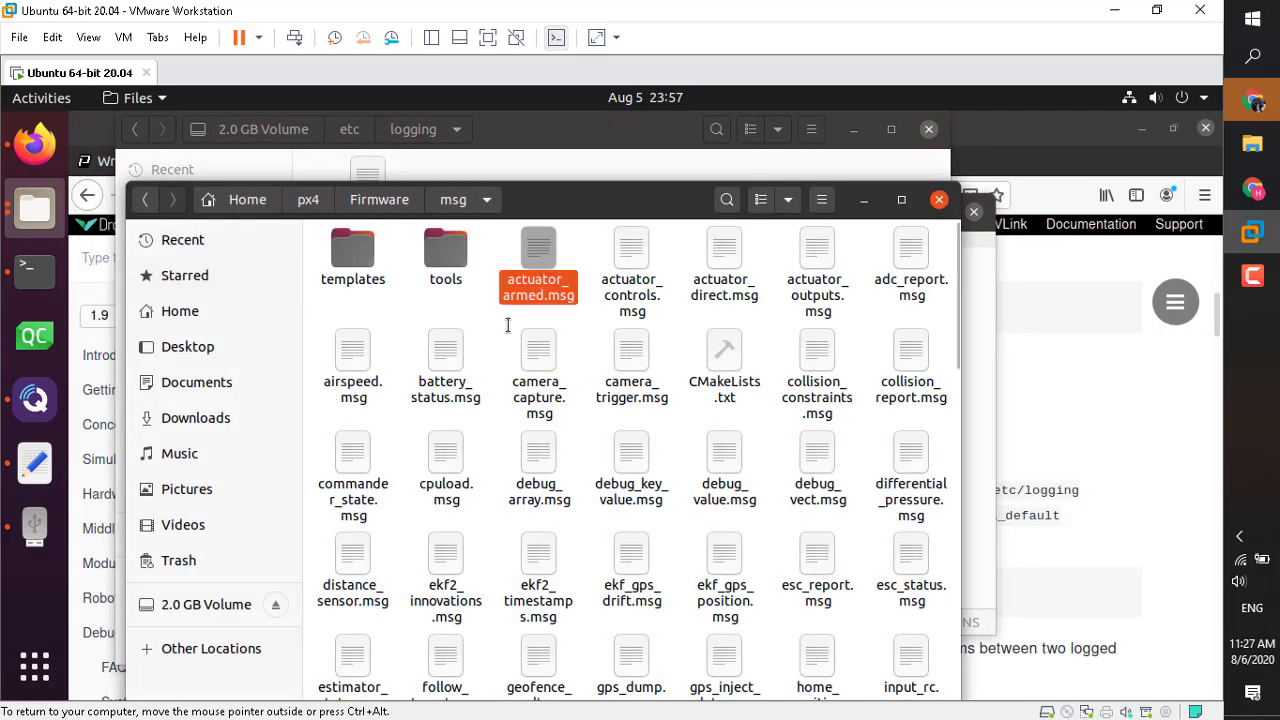
{"action": "key", "text": "Right"}
{"action": "key", "text": "Right"}
{"action": "key", "text": "Right"}
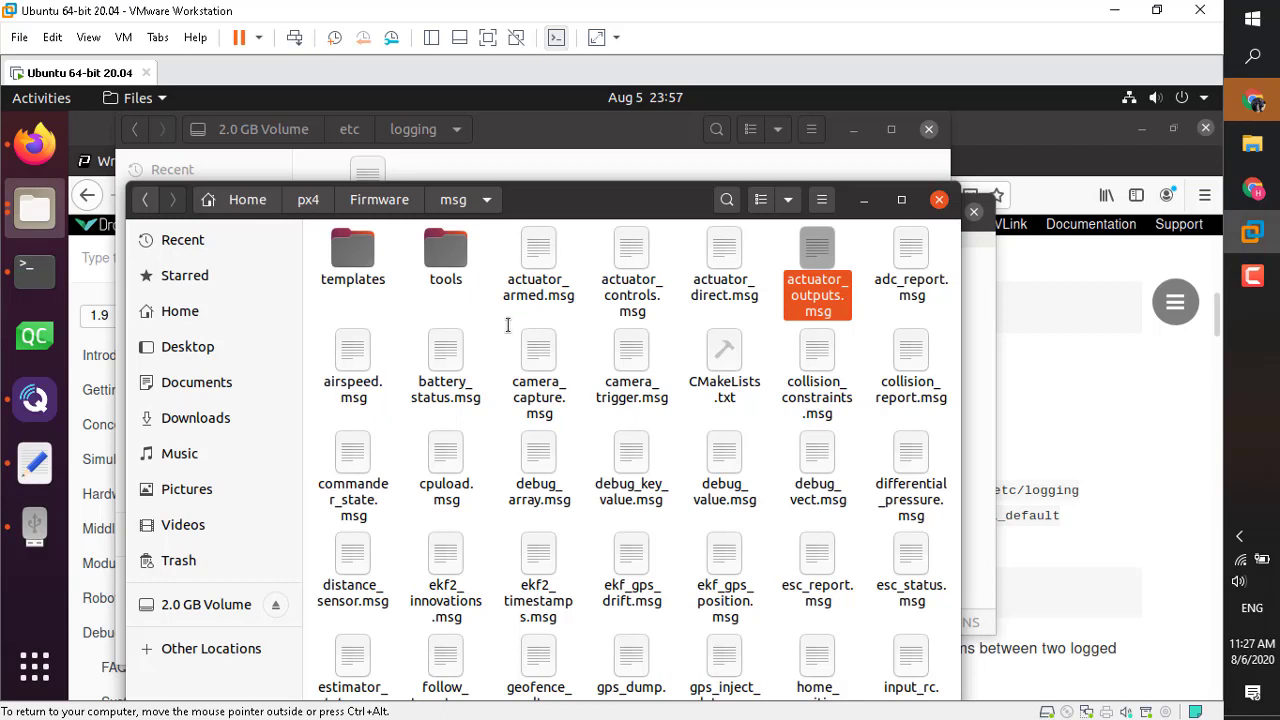
{"action": "right_click", "coordinate": [905, 284]}
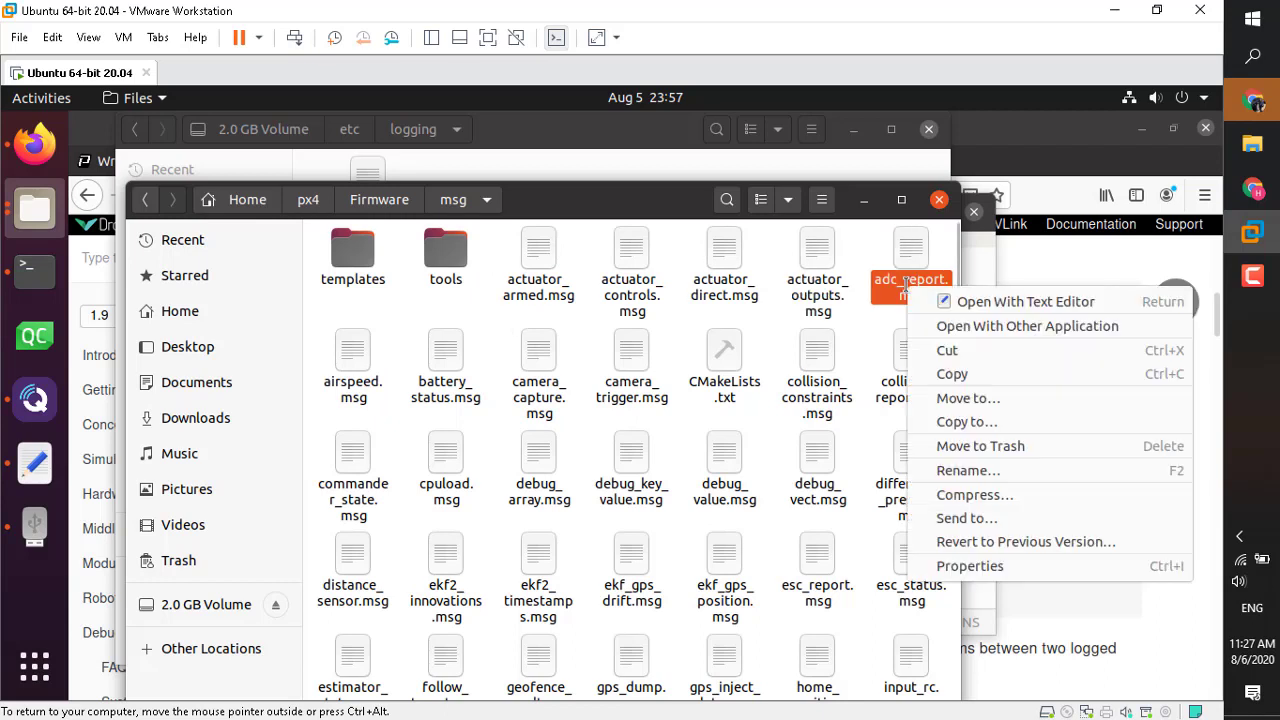
{"action": "left_click", "coordinate": [941, 468]}
{"action": "key", "text": "ctrl+c"}
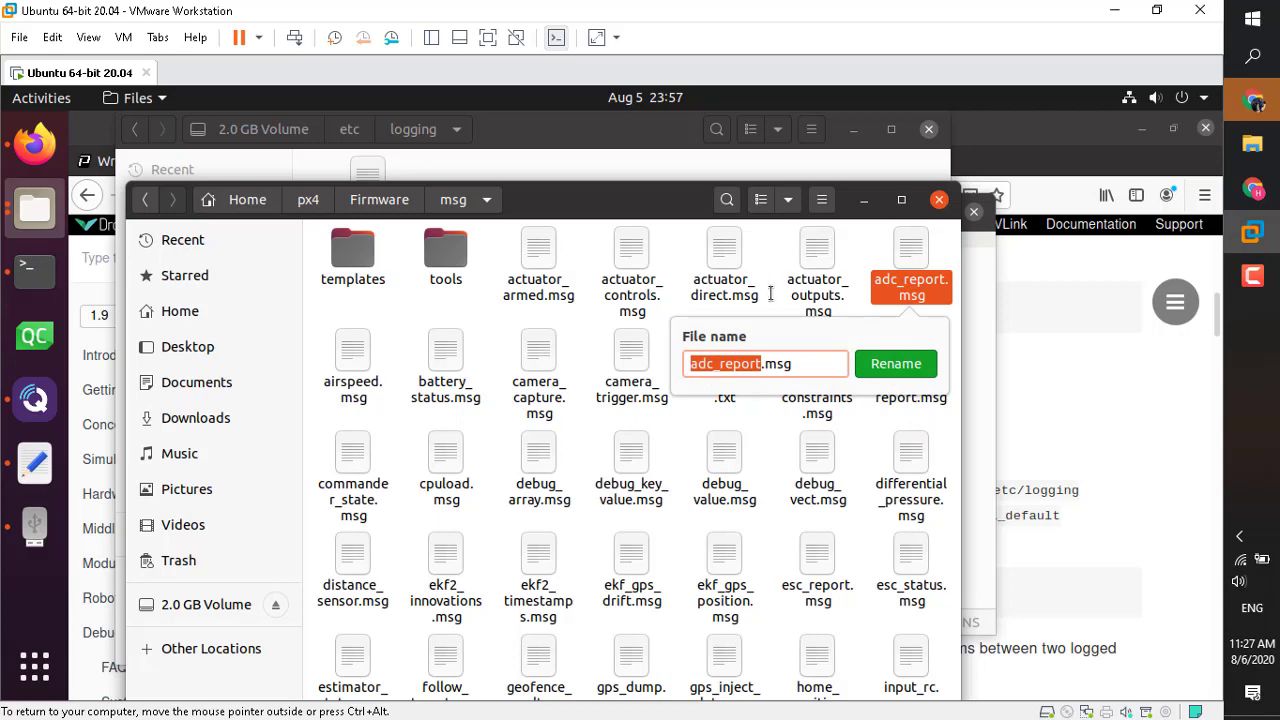
{"action": "key", "text": "Escape"}
{"action": "key", "text": "alt+Tab"}
{"action": "key", "text": "alt+Tab"}
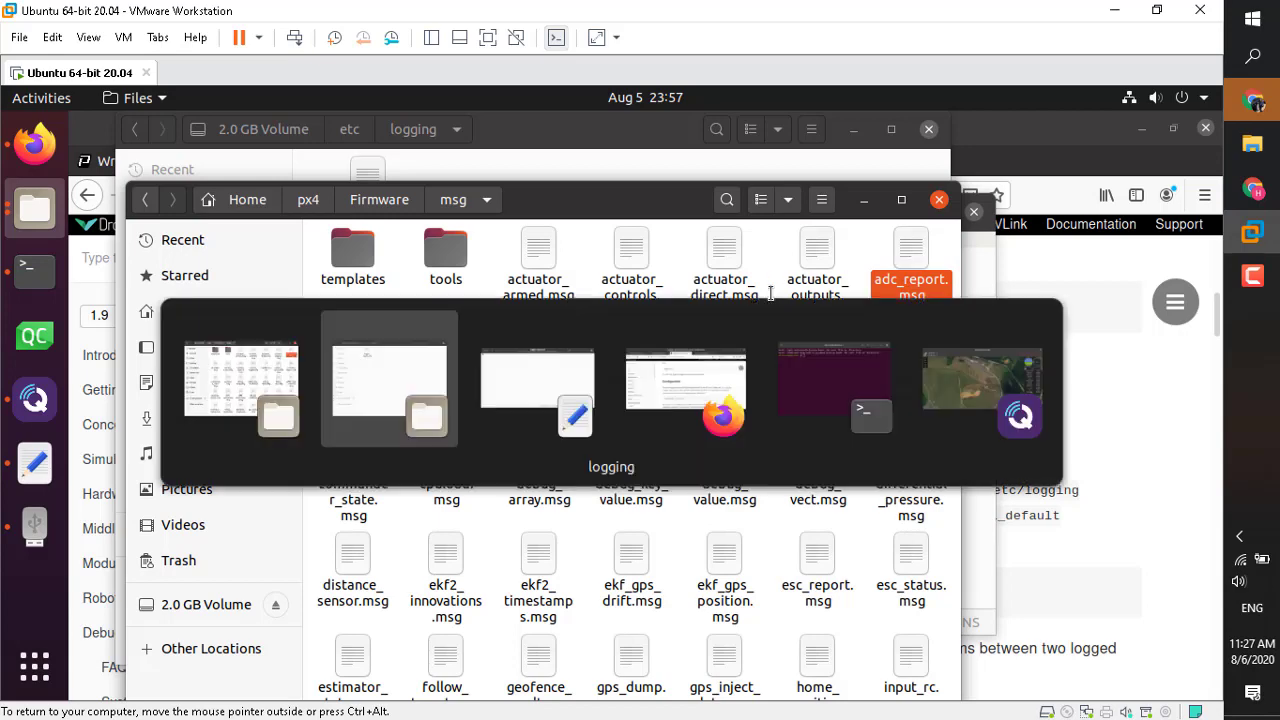
{"action": "key", "text": "ctrl+v"}
{"action": "key", "text": "Return"}
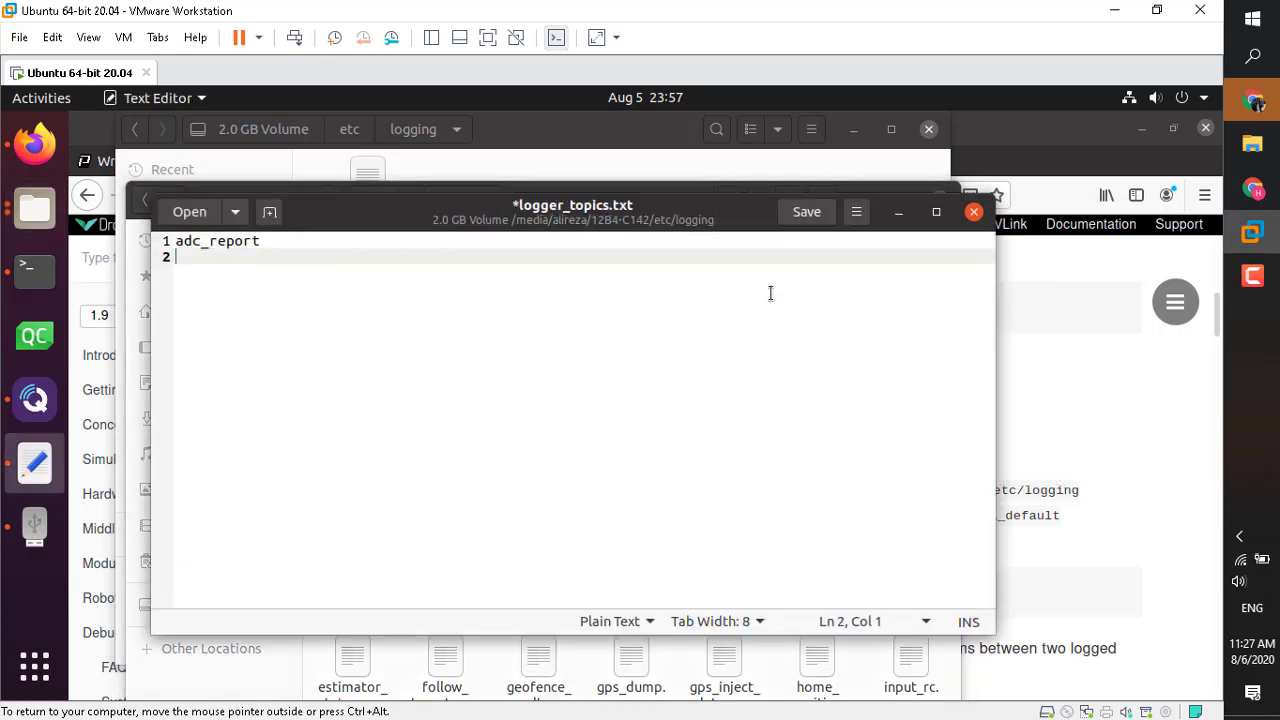
Step: Add airspeed on the next line of logger_topics.txt
{"action": "key", "text": "alt+Tab"}
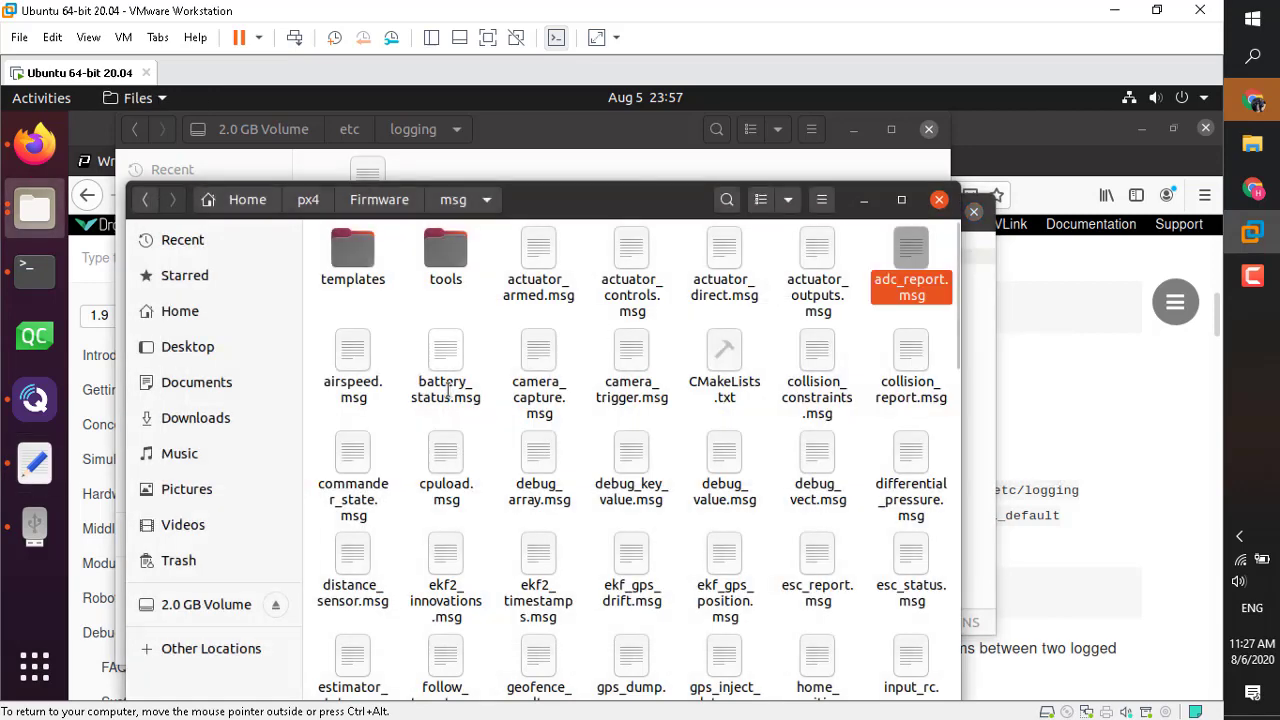
{"action": "left_click", "coordinate": [447, 390]}
{"action": "key", "text": "Left"}
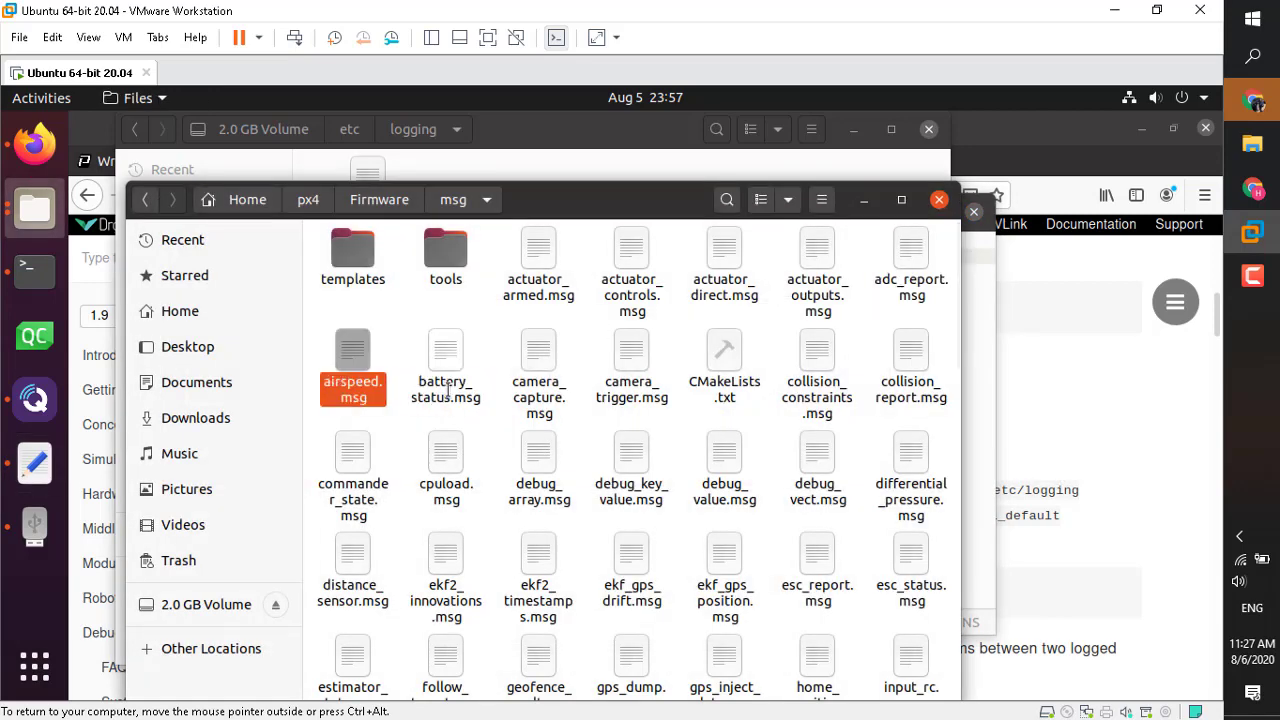
{"action": "right_click", "coordinate": [325, 393]}
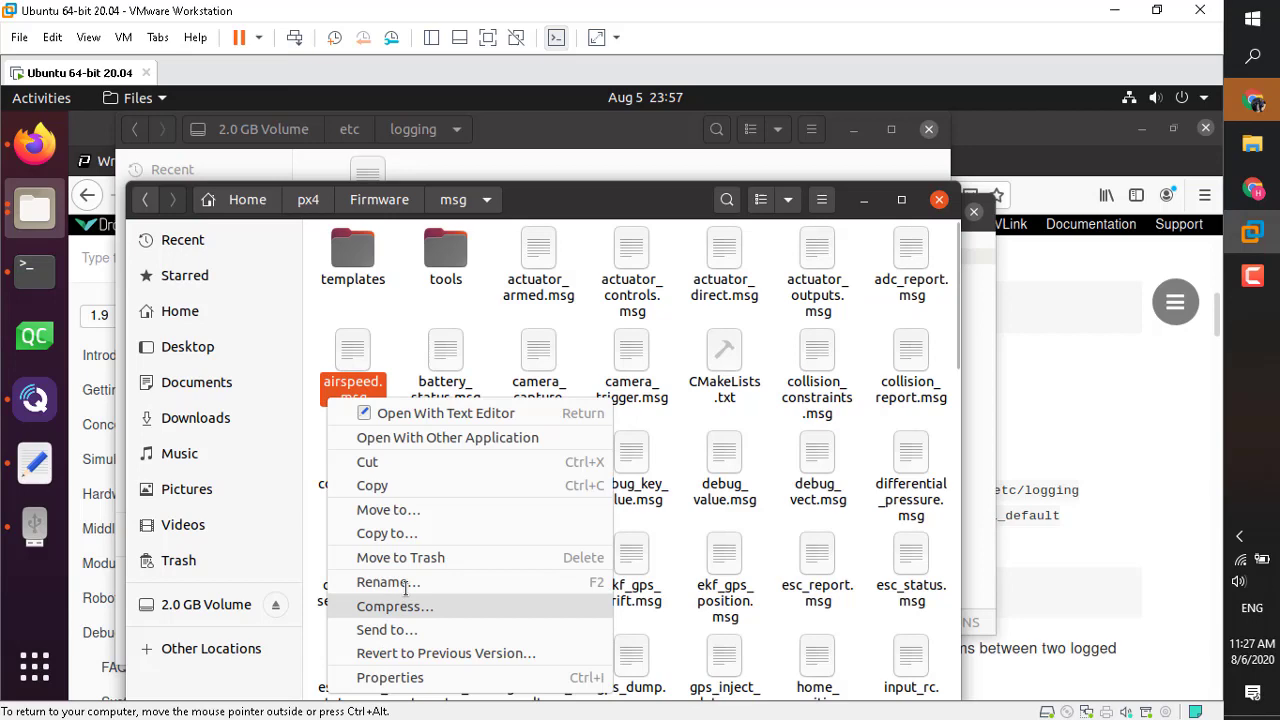
{"action": "left_click", "coordinate": [441, 582]}
{"action": "key", "text": "ctrl+c"}
{"action": "key", "text": "alt+Tab"}
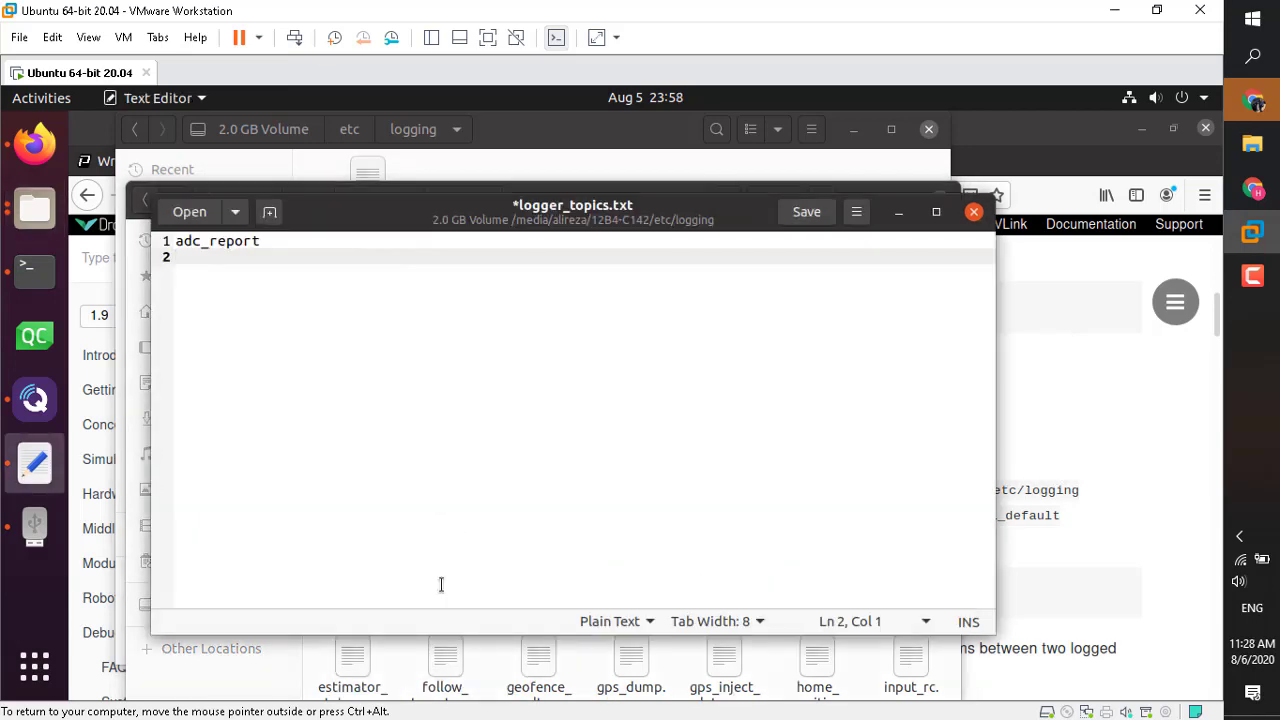
{"action": "key", "text": "ctrl+v"}
{"action": "key", "text": "Return"}
Step: Find ekf_gps_position.msg and add ekf_gps_position to the topics list
{"action": "key", "text": "alt+Tab"}
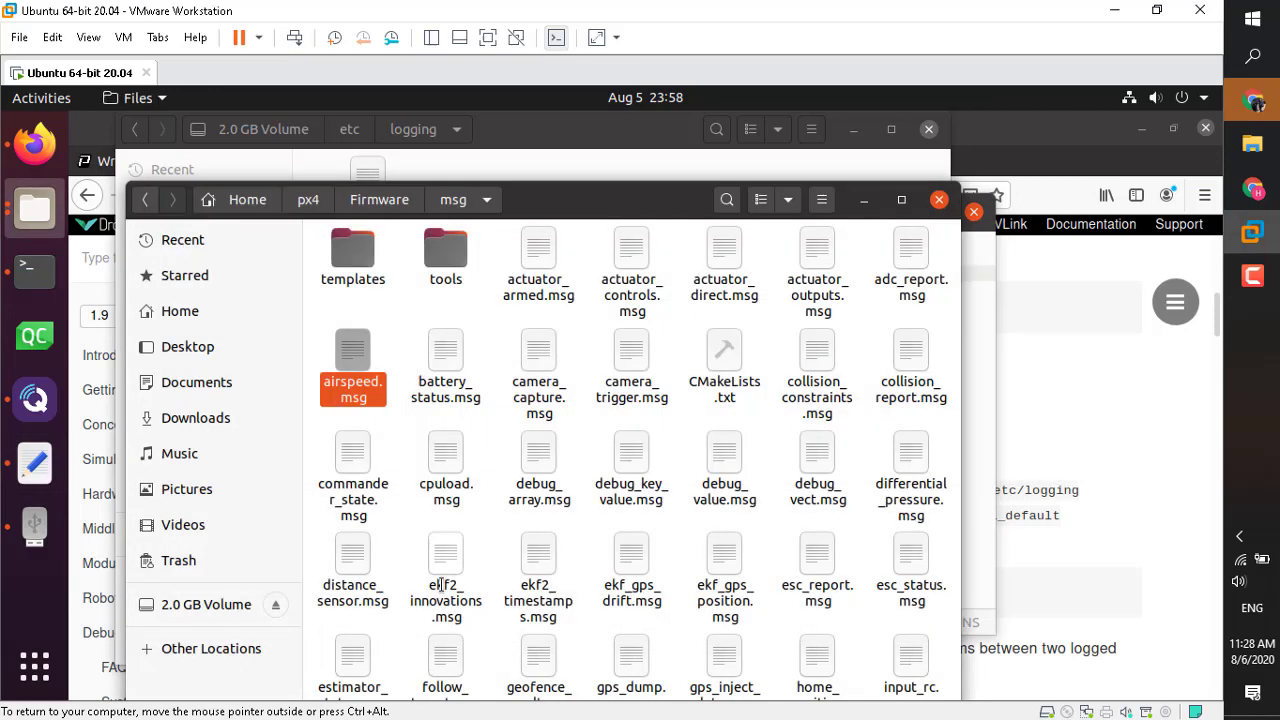
{"action": "key", "text": "Right"}
{"action": "key", "text": "Right"}
{"action": "key", "text": "Right"}
{"action": "key", "text": "Right"}
{"action": "key", "text": "Right"}
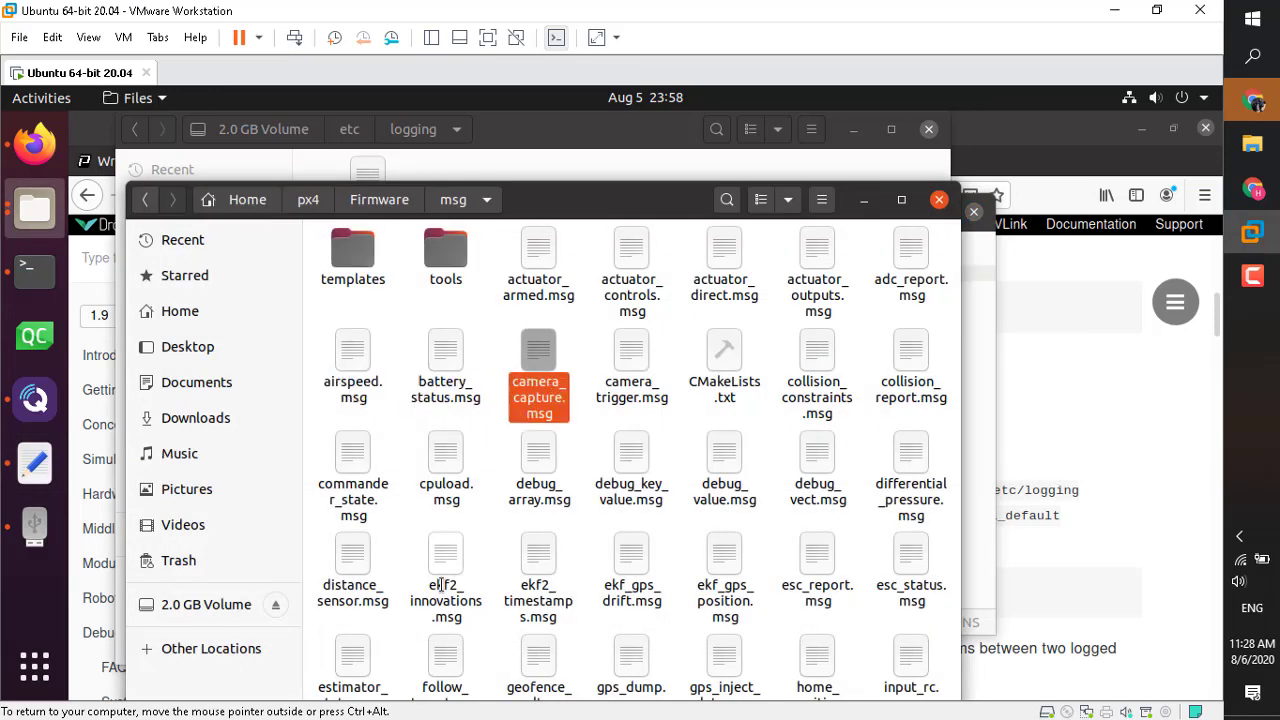
{"action": "key", "text": "Down"}
{"action": "key", "text": "Right"}
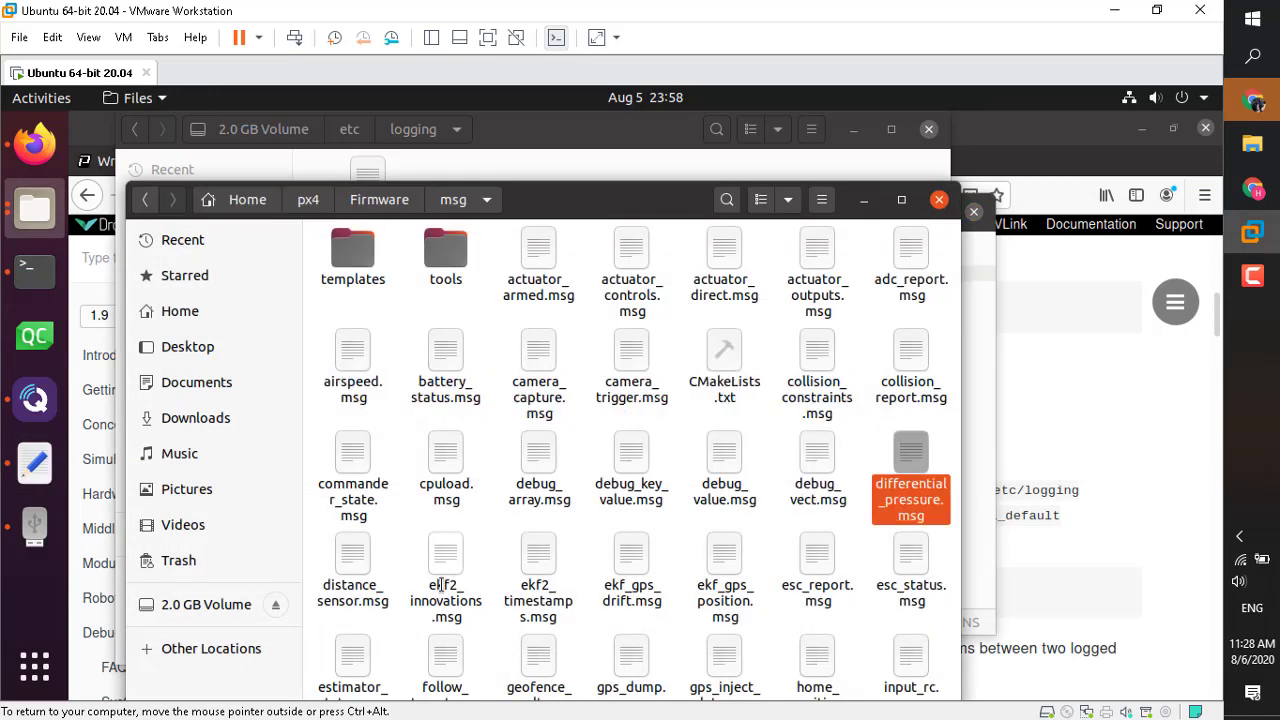
{"action": "key", "text": "Left"}
{"action": "key", "text": "Left"}
{"action": "key", "text": "Left"}
{"action": "key", "text": "Left"}
{"action": "key", "text": "Left"}
{"action": "key", "text": "Left"}
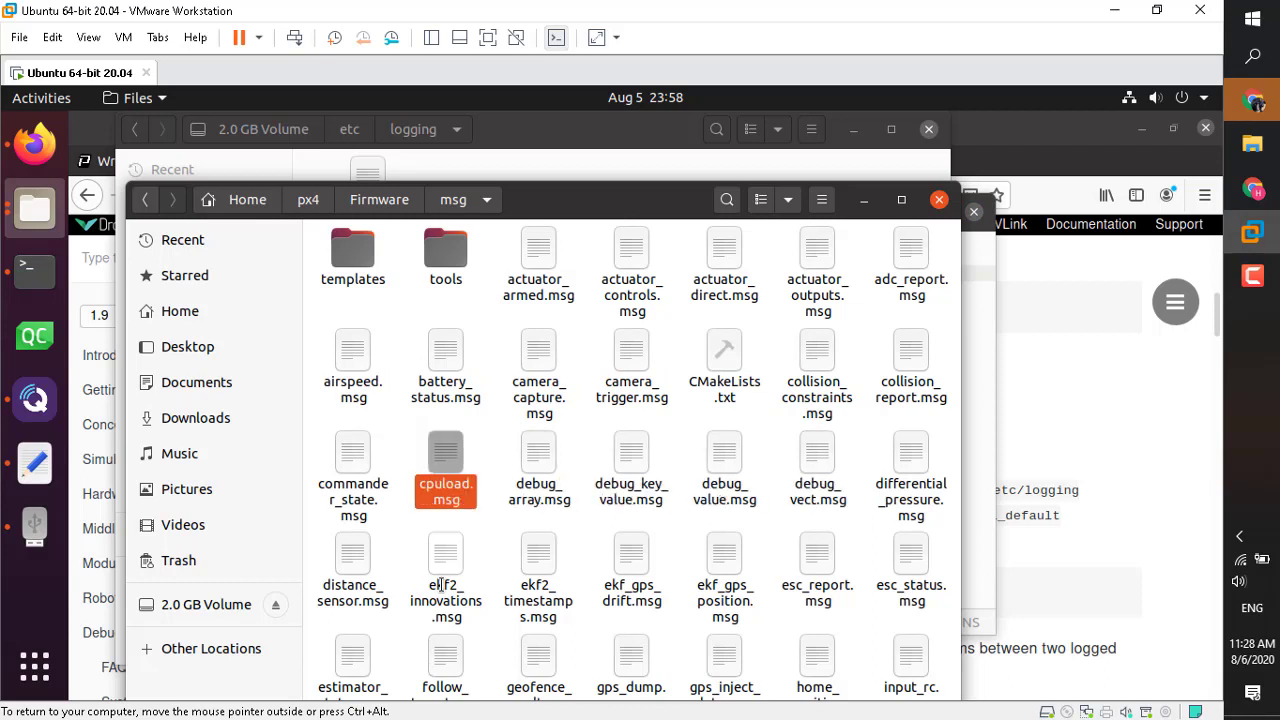
{"action": "key", "text": "Down"}
{"action": "key", "text": "Right"}
{"action": "key", "text": "Right"}
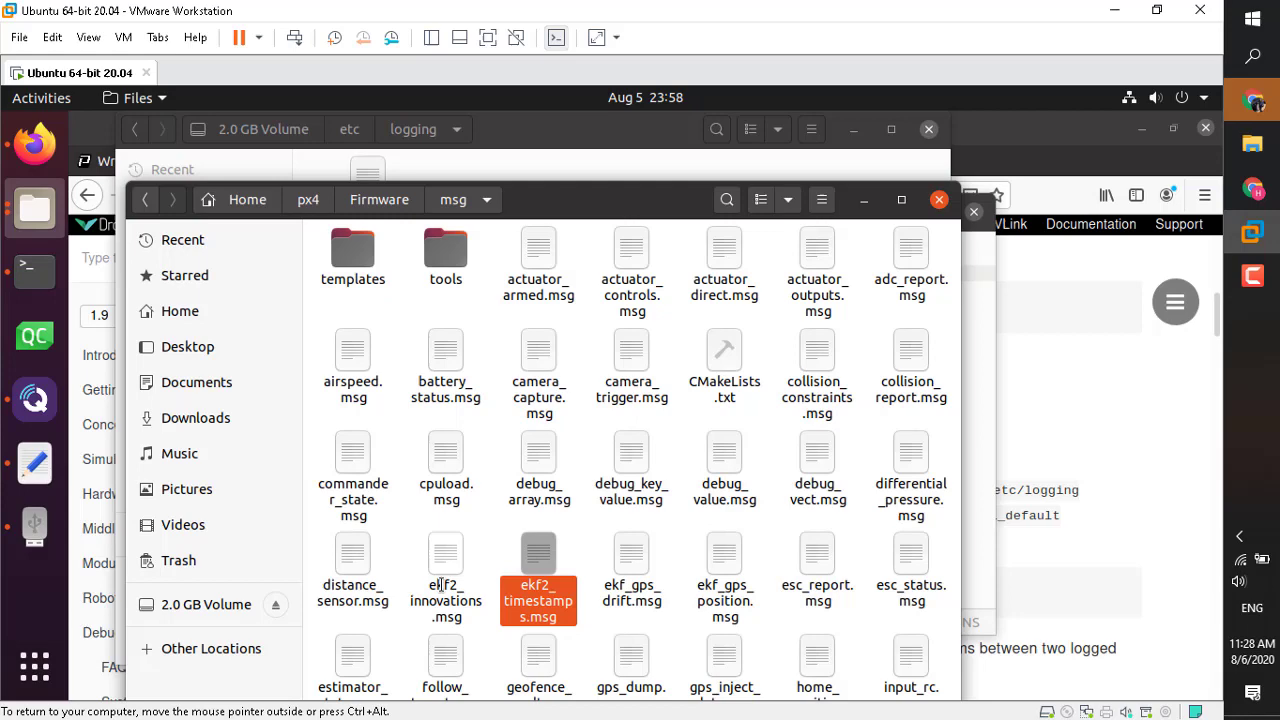
{"action": "key", "text": "Right"}
{"action": "key", "text": "Right"}
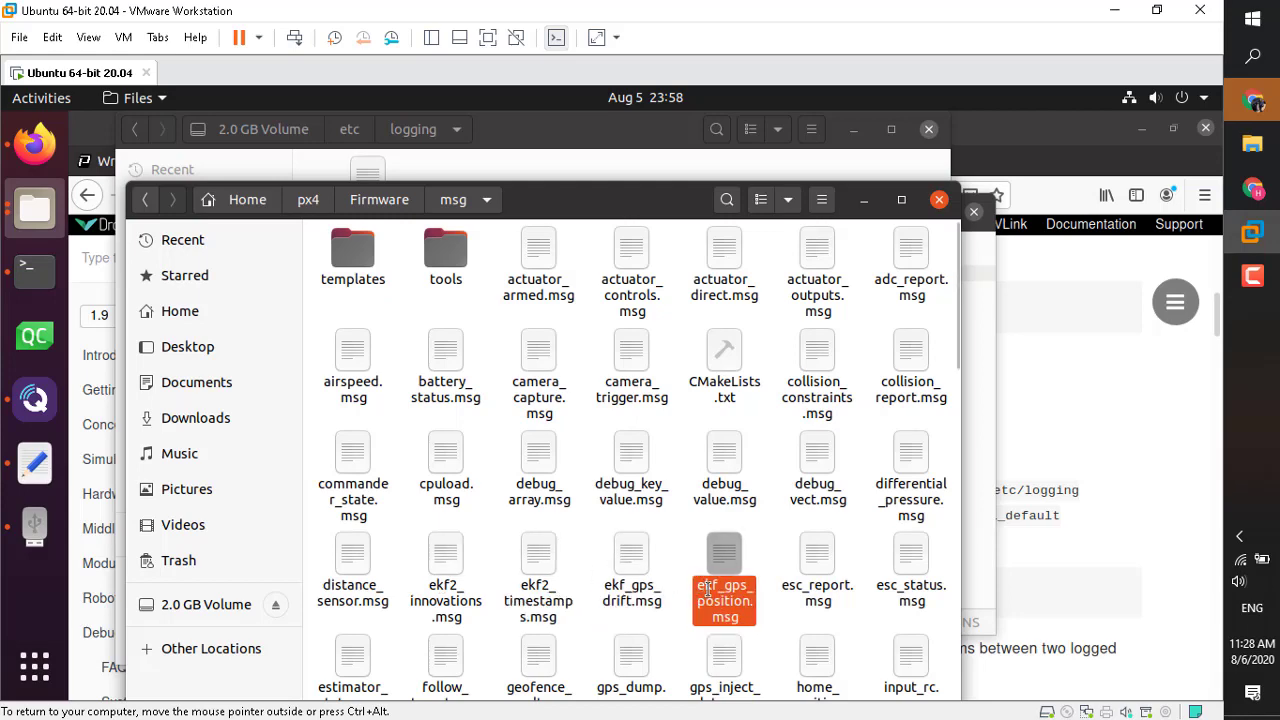
{"action": "key", "text": "F2"}
{"action": "key", "text": "ctrl+c"}
{"action": "key", "text": "Escape"}
{"action": "key", "text": "alt+Tab"}
{"action": "key", "text": "ctrl+v"}
{"action": "key", "text": "Return"}
Step: Move down to the sensor files and copy the sensor_baro topic name
{"action": "key", "text": "alt+Tab"}
{"action": "key", "text": "Down"}
{"action": "key", "text": "Down"}
{"action": "key", "text": "Down"}
{"action": "key", "text": "Down"}
{"action": "key", "text": "Right"}
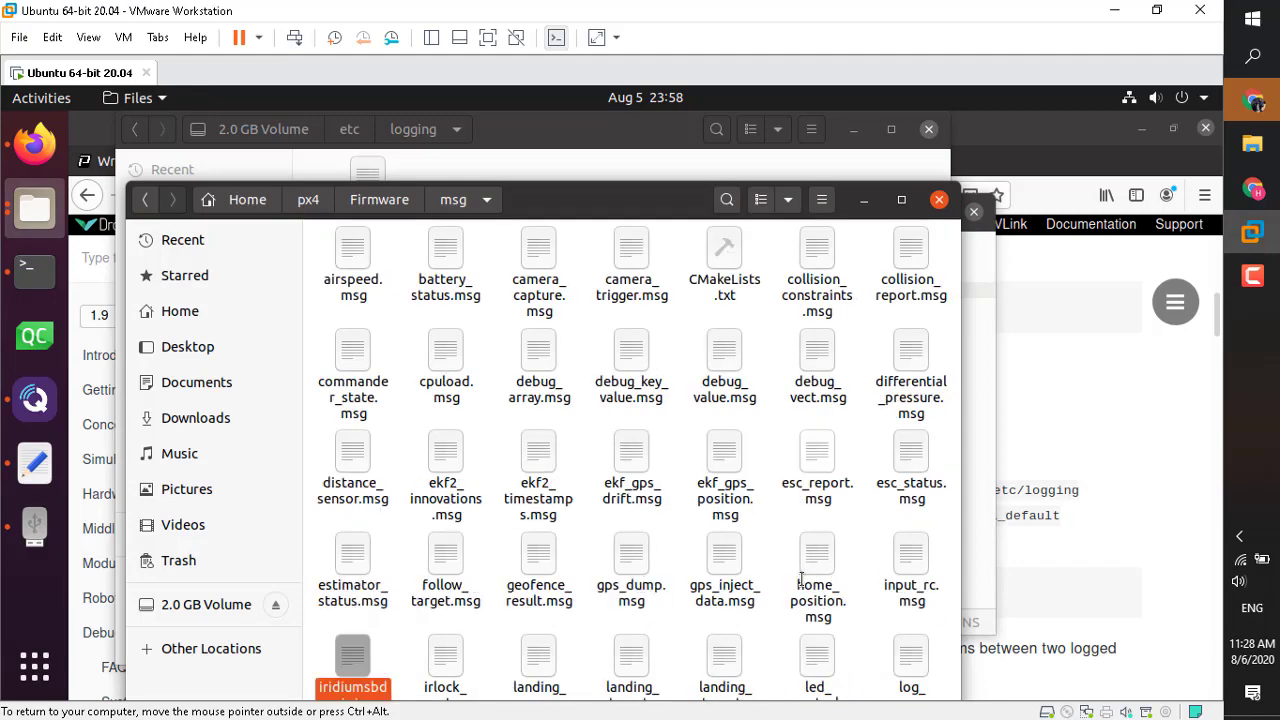
{"action": "key", "text": "Left"}
{"action": "key", "text": "Left"}
{"action": "key", "text": "Left"}
{"action": "key", "text": "Down"}
{"action": "key", "text": "Right"}
{"action": "key", "text": "Right"}
{"action": "key", "text": "Right"}
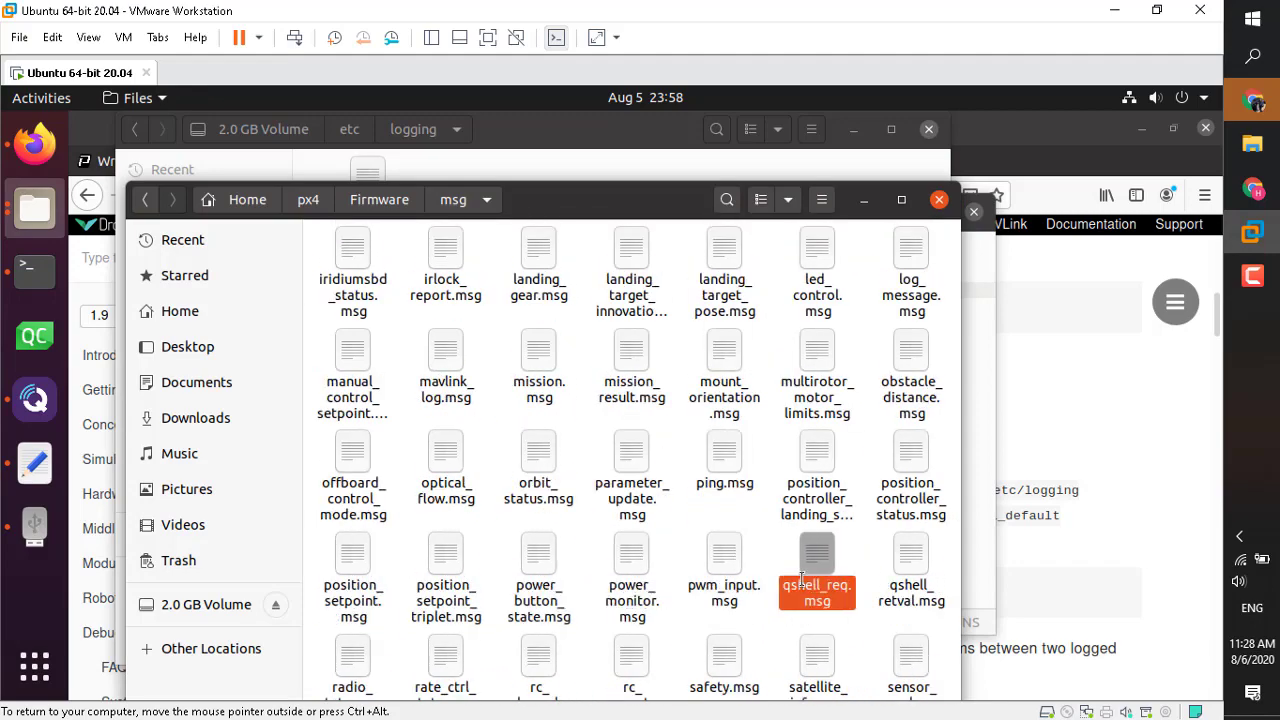
{"action": "key", "text": "Down"}
{"action": "right_click", "coordinate": [525, 605]}
{"action": "key", "text": "Escape"}
{"action": "key", "text": "Left"}
{"action": "key", "text": "Left"}
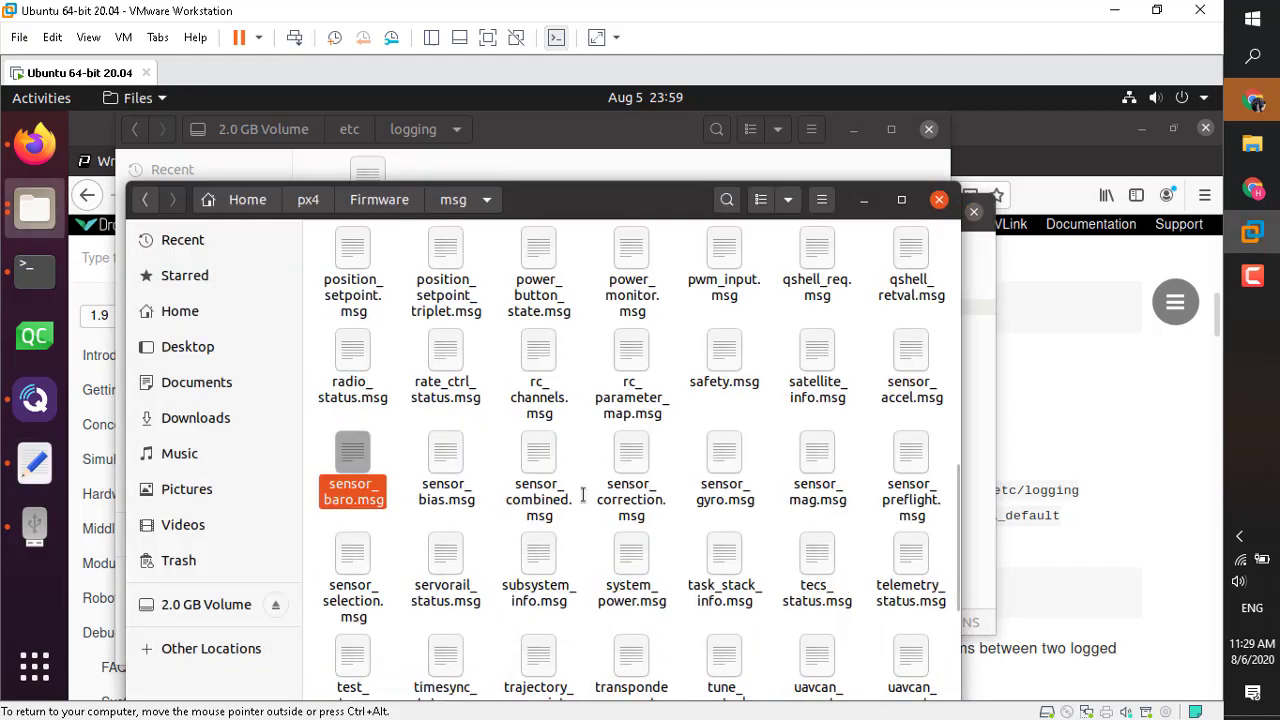
{"action": "key", "text": "F2"}
{"action": "key", "text": "Escape"}
Step: Move through the vehicle files and copy the vehicle_global_position name
{"action": "key", "text": "Down"}
{"action": "key", "text": "Down"}
{"action": "key", "text": "Right"}
{"action": "key", "text": "Right"}
{"action": "key", "text": "Down"}
{"action": "key", "text": "shift+F10"}
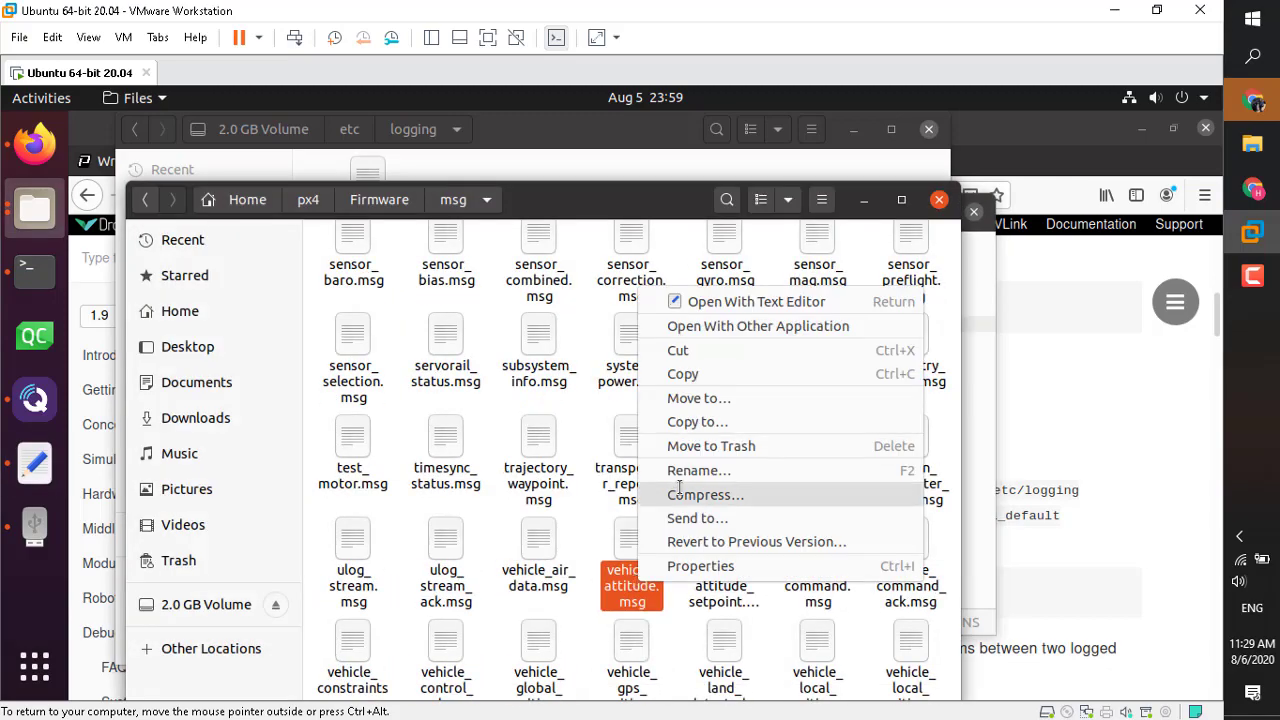
{"action": "key", "text": "Escape"}
{"action": "key", "text": "shift+F10"}
{"action": "key", "text": "Escape"}
{"action": "key", "text": "Up"}
{"action": "key", "text": "Down"}
Step: Paste the copied vehicle topic into logger_topics.txt to complete the list
{"action": "key", "text": "Down"}
{"action": "key", "text": "Right"}
{"action": "key", "text": "Right"}
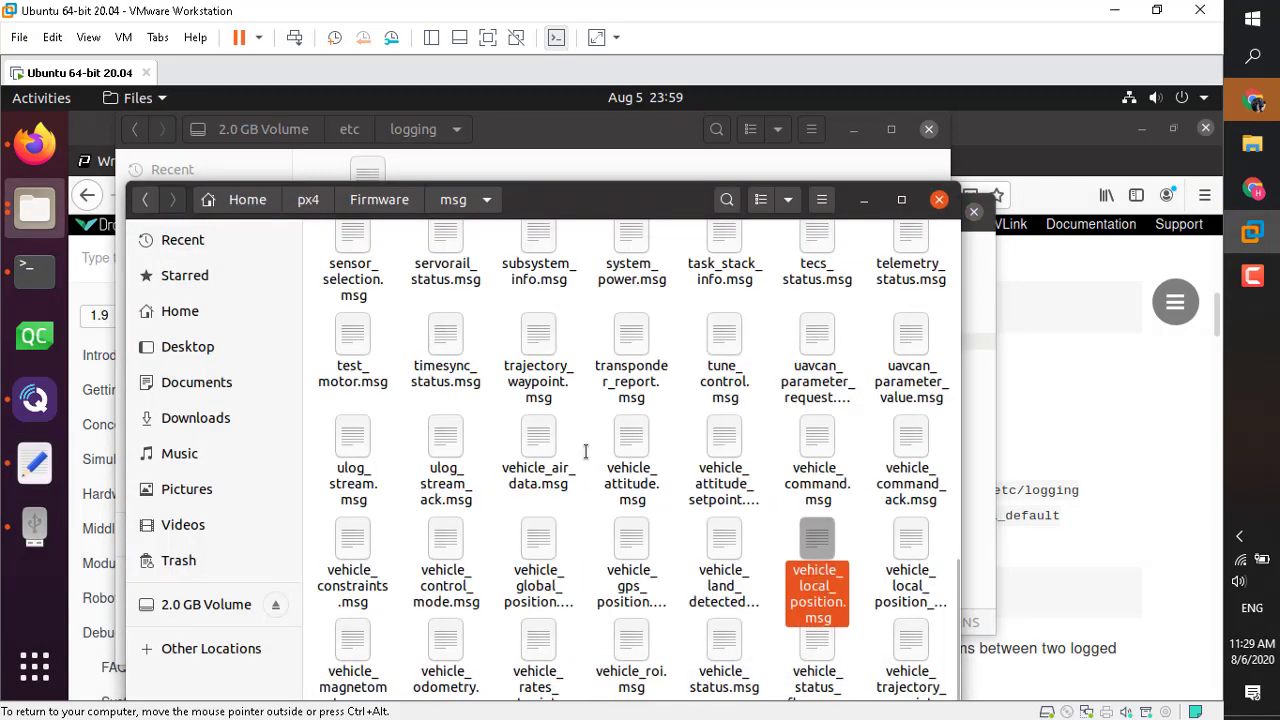
{"action": "key", "text": "Right"}
{"action": "key", "text": "Left"}
{"action": "key", "text": "Left"}
{"action": "key", "text": "Left"}
{"action": "key", "text": "Left"}
{"action": "key", "text": "Right"}
{"action": "key", "text": "shift+F10"}
{"action": "key", "text": "alt+Tab"}
{"action": "key", "text": "alt+Tab"}
{"action": "key", "text": "Down"}
{"action": "key", "text": "Right"}
{"action": "key", "text": "Right"}
{"action": "key", "text": "Right"}
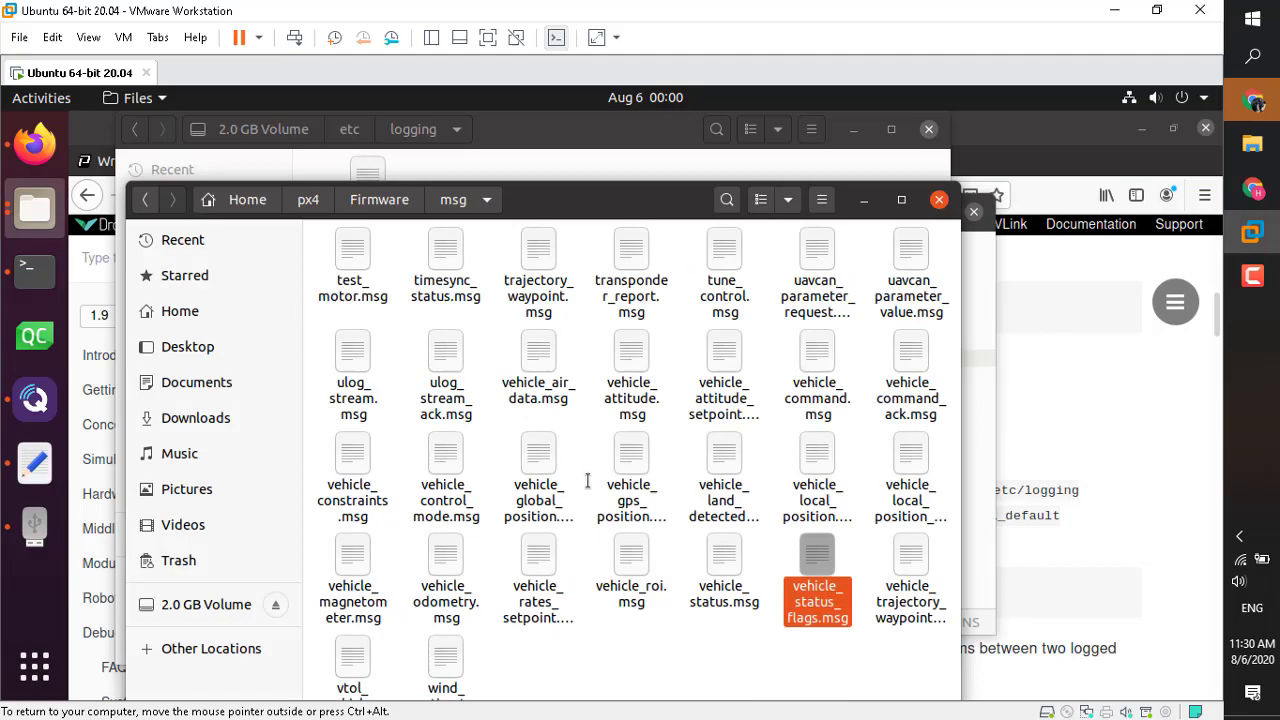
{"action": "key", "text": "Up"}
{"action": "key", "text": "Up"}
{"action": "key", "text": "Up"}
{"action": "key", "text": "Up"}
{"action": "key", "text": "Up"}
{"action": "key", "text": "Up"}
{"action": "key", "text": "Up"}
{"action": "key", "text": "Up"}
{"action": "key", "text": "alt+Tab"}
{"action": "key", "text": "Escape"}
{"action": "key", "text": "Down"}
{"action": "key", "text": "Right"}
{"action": "key", "text": "alt+Tab"}
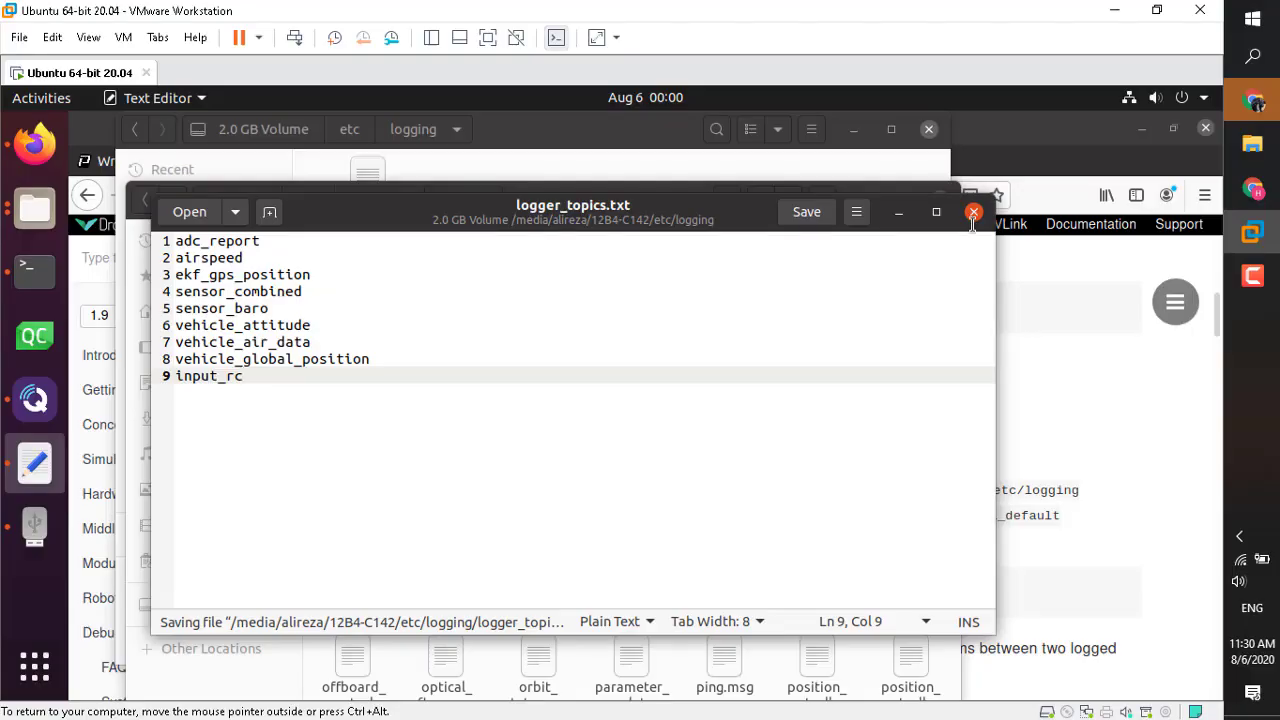
Step: Close logger_topics.txt and eject the 2.0 GB Volume
{"action": "left_click", "coordinate": [971, 211]}
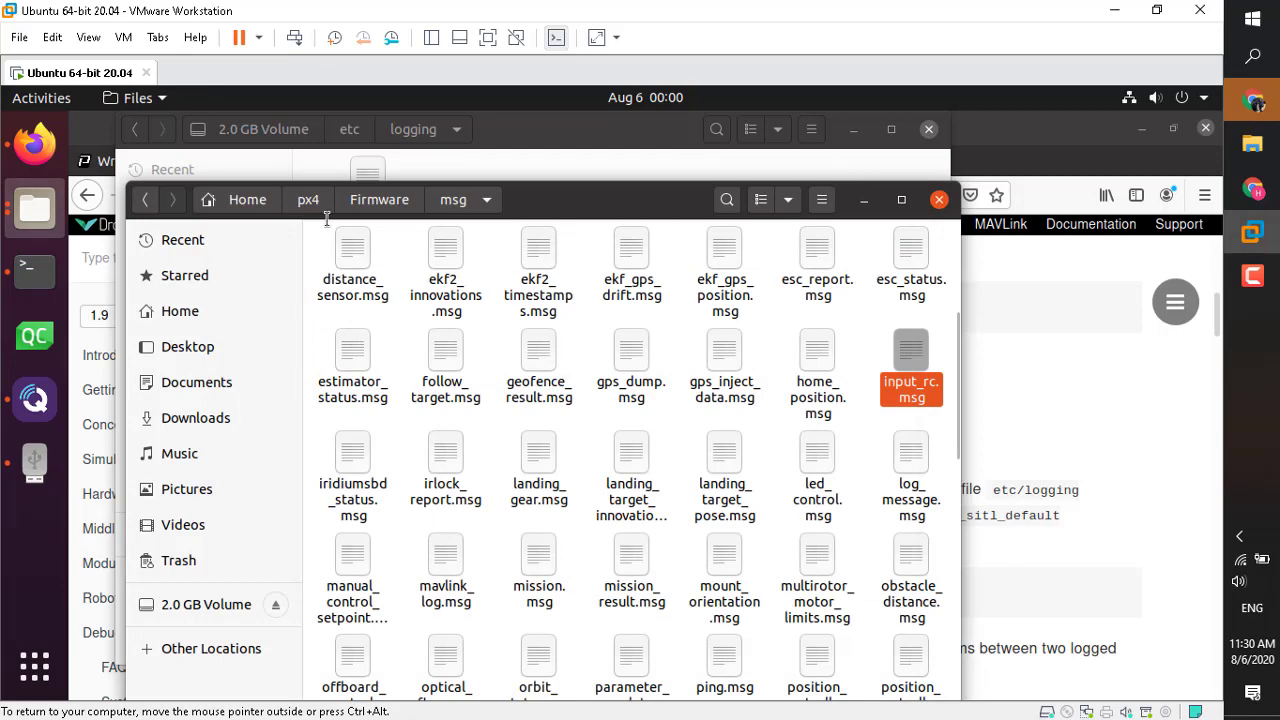
{"action": "left_click", "coordinate": [377, 201]}
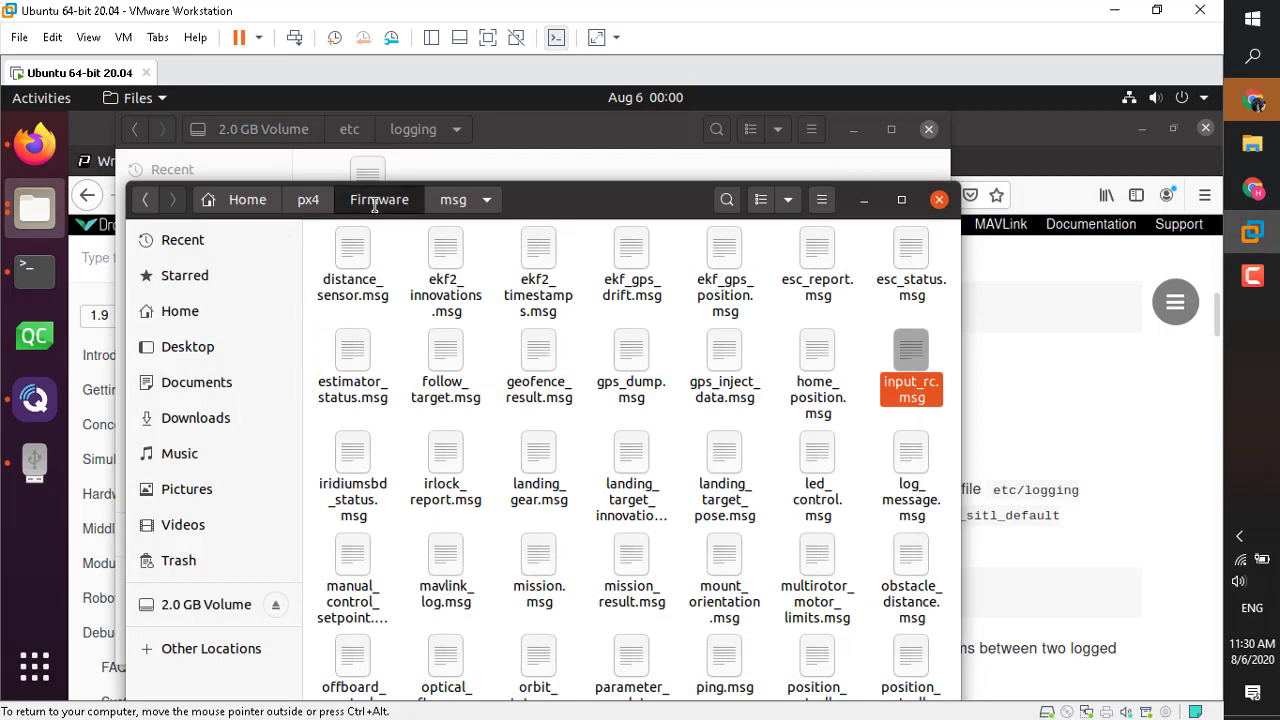
{"action": "left_click", "coordinate": [276, 604]}
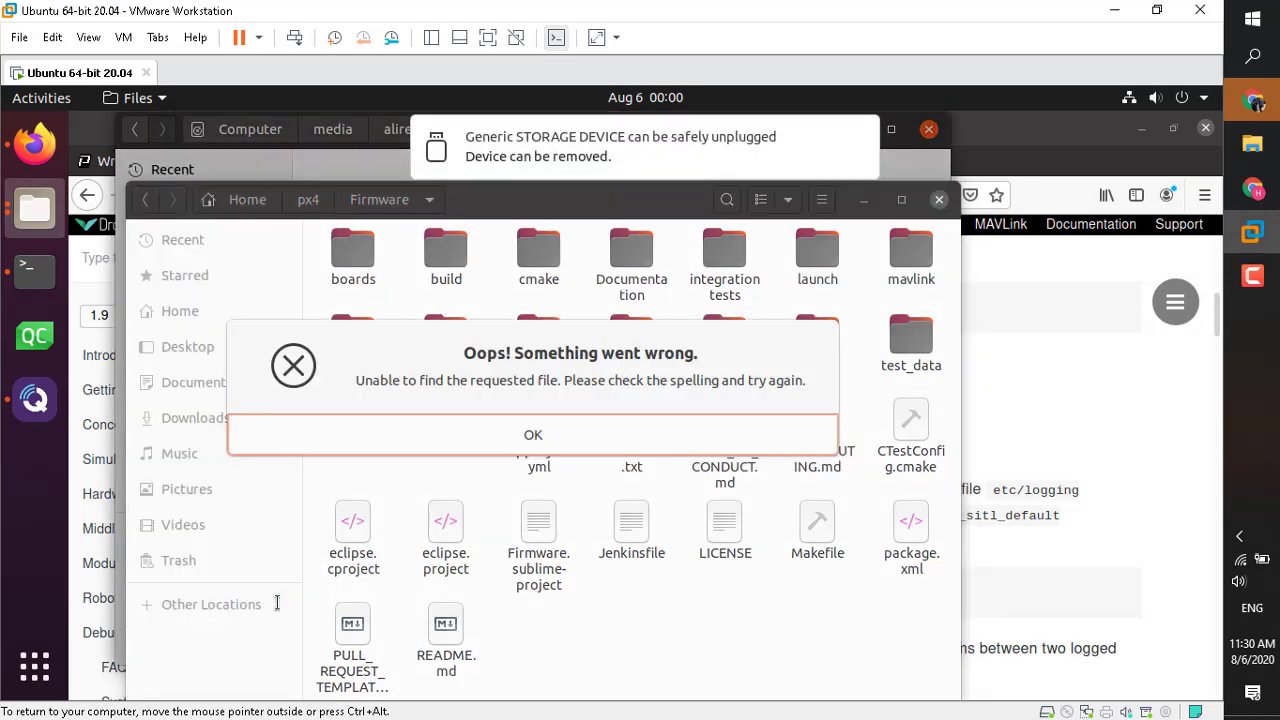
{"action": "left_click", "coordinate": [1253, 275]}
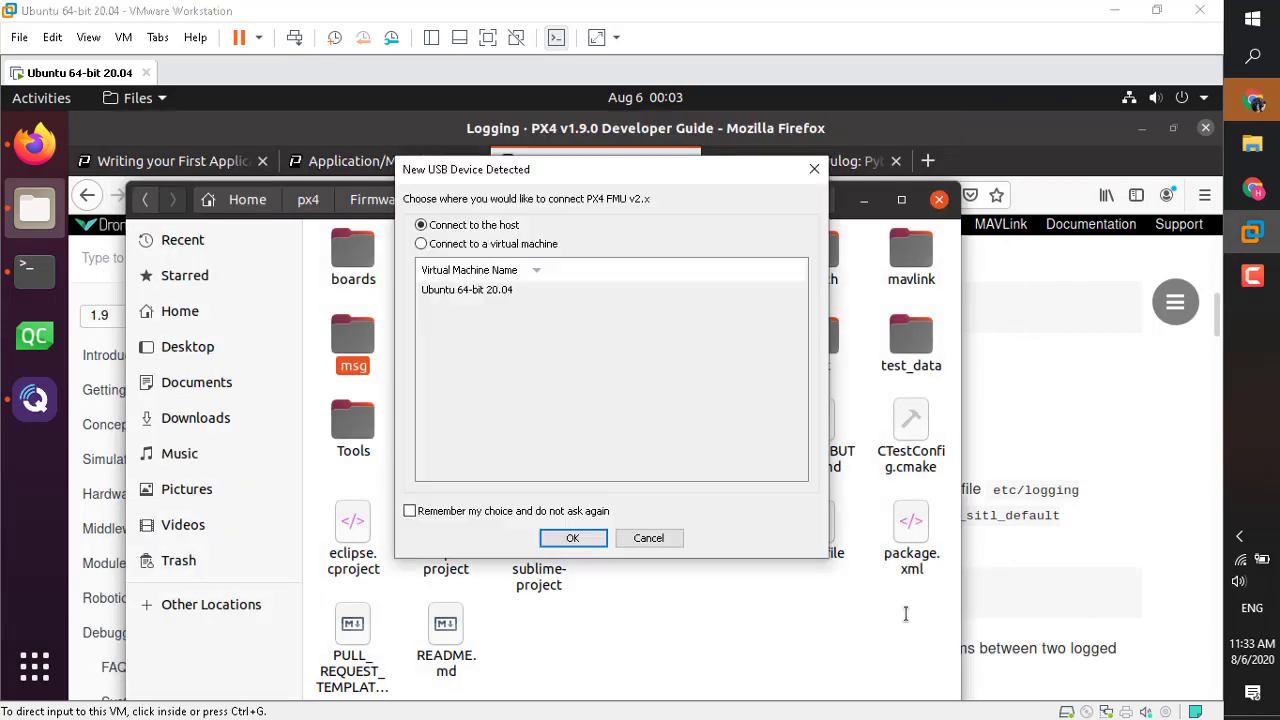
Step: Attach the PX4 FMU v2.x to the Ubuntu 64-bit 20.04 VM and bring up QGroundControl Daily
{"action": "left_click", "coordinate": [465, 243]}
{"action": "left_click", "coordinate": [466, 288]}
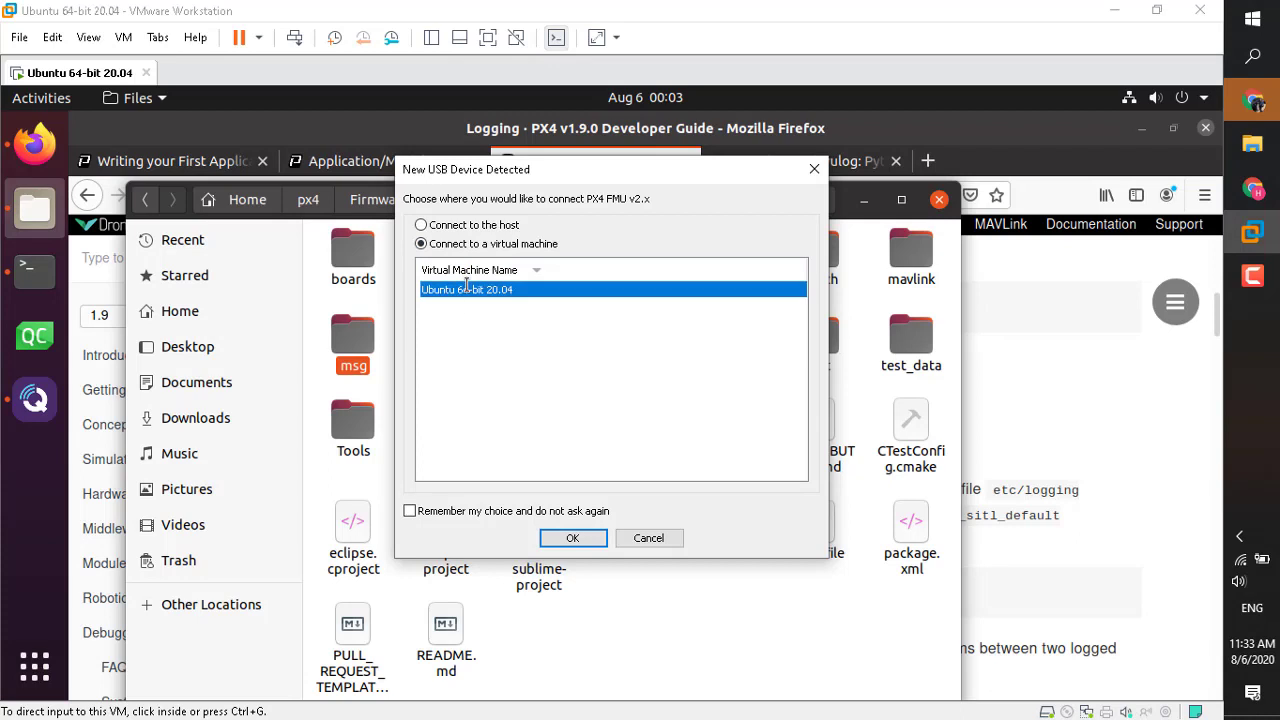
{"action": "left_click", "coordinate": [572, 540]}
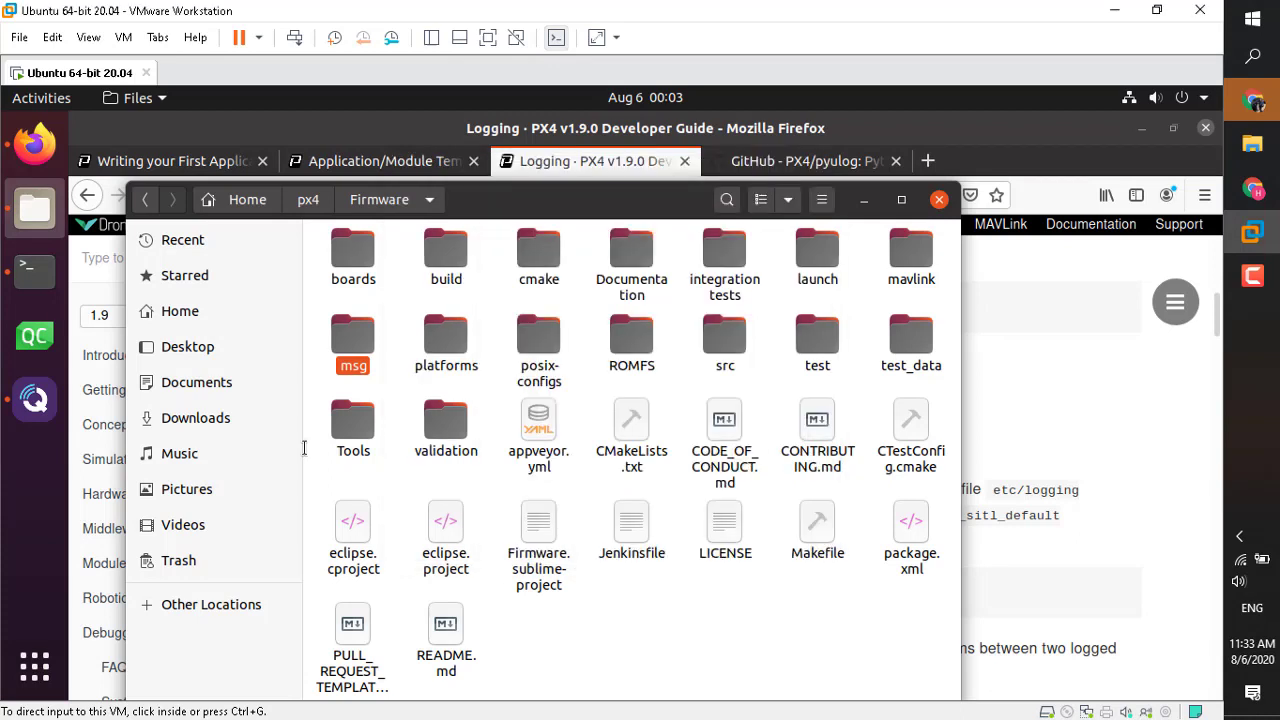
{"action": "left_click", "coordinate": [24, 406]}
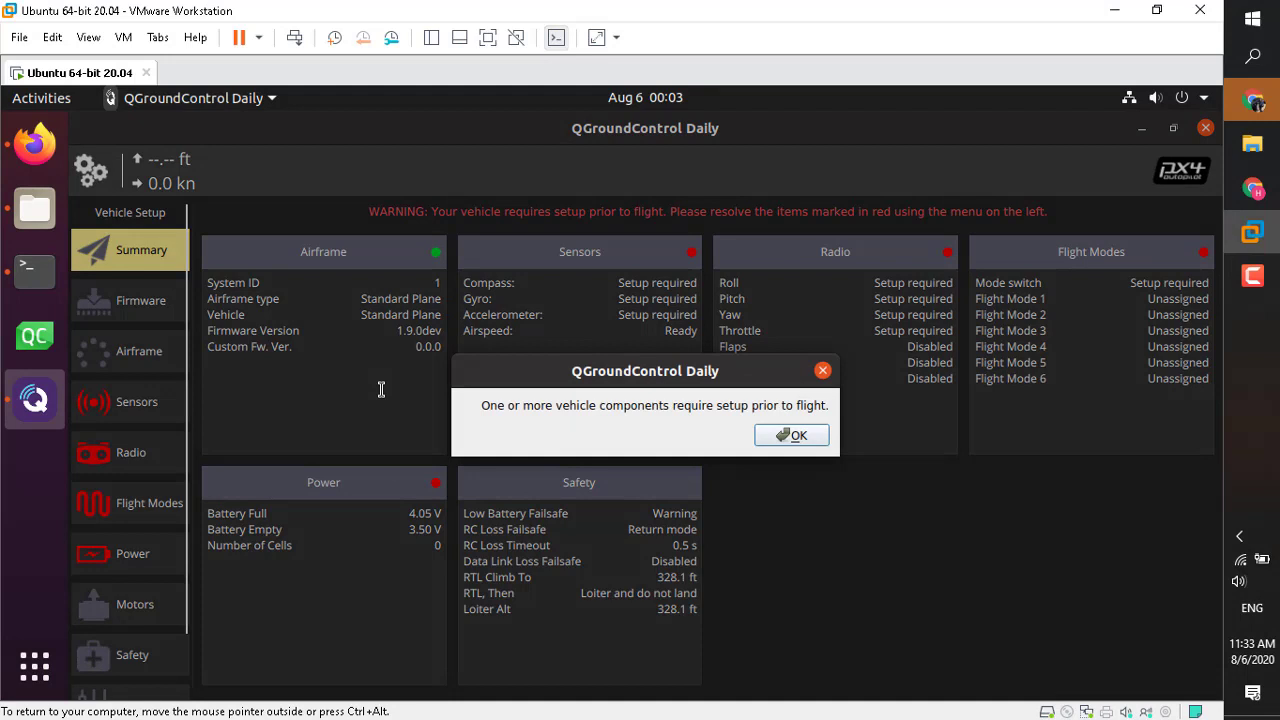
{"action": "left_click", "coordinate": [791, 435]}
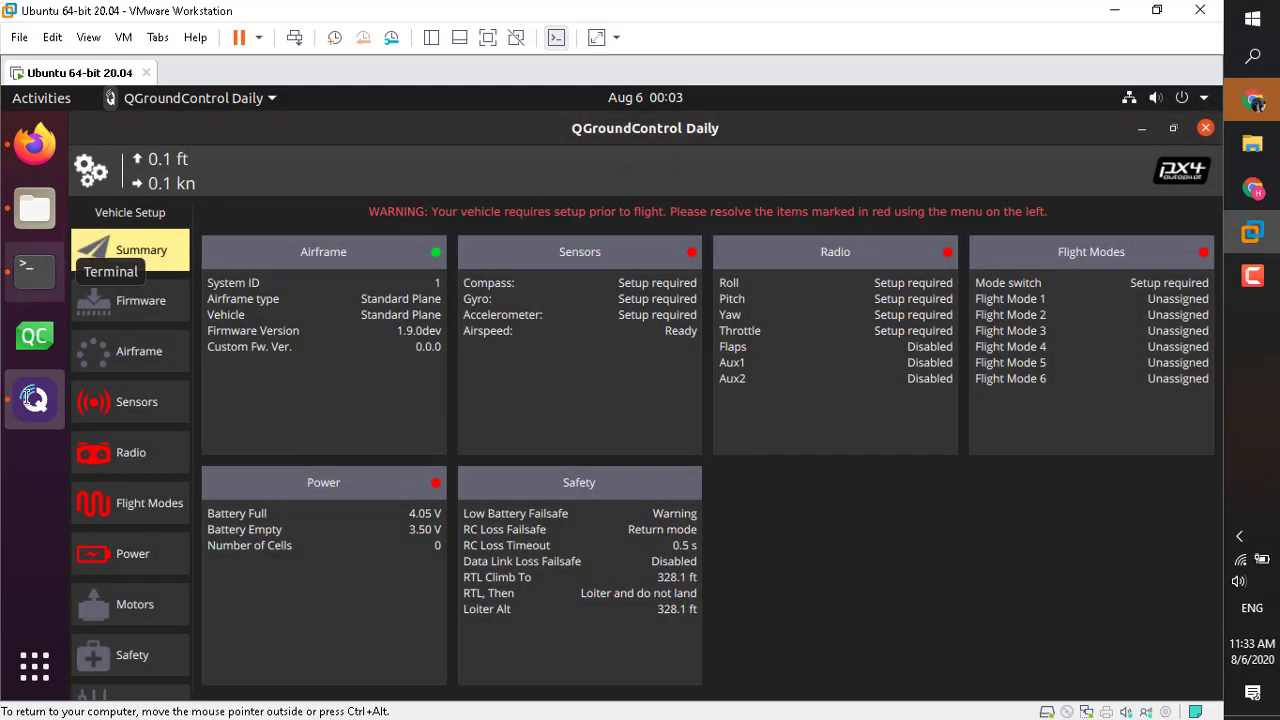
{"action": "left_click", "coordinate": [93, 442]}
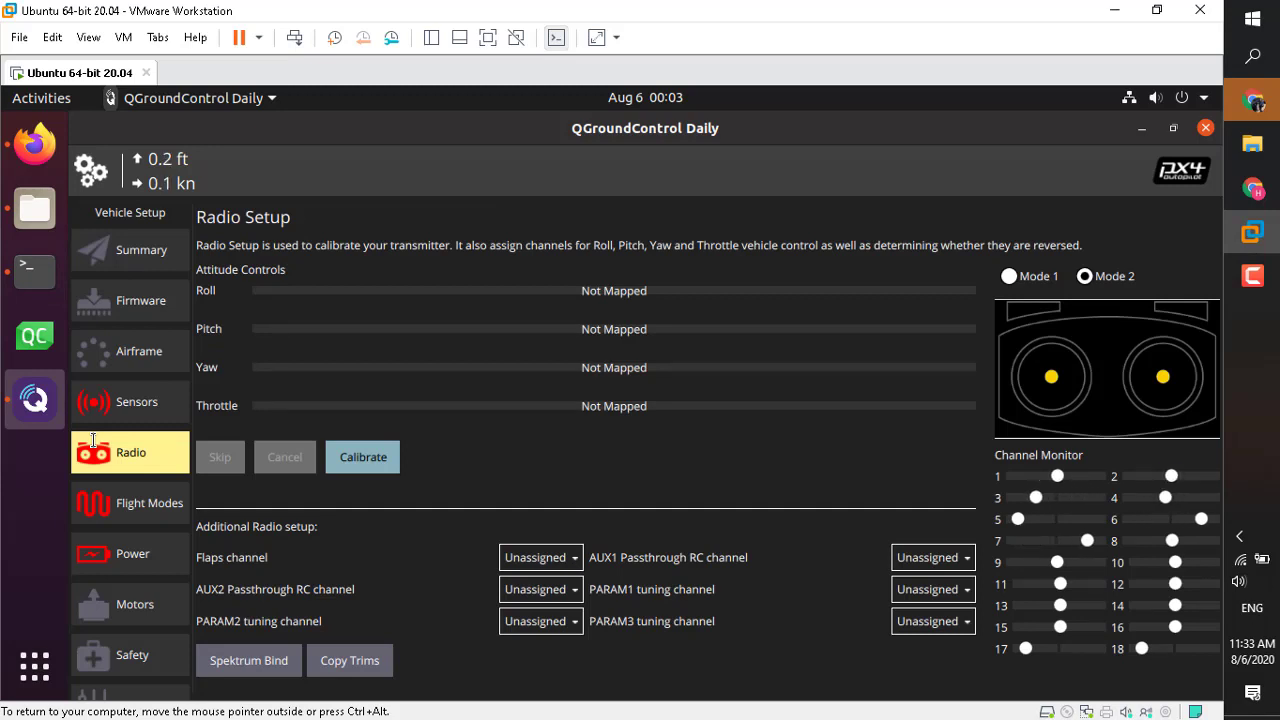
{"action": "left_click", "coordinate": [100, 165]}
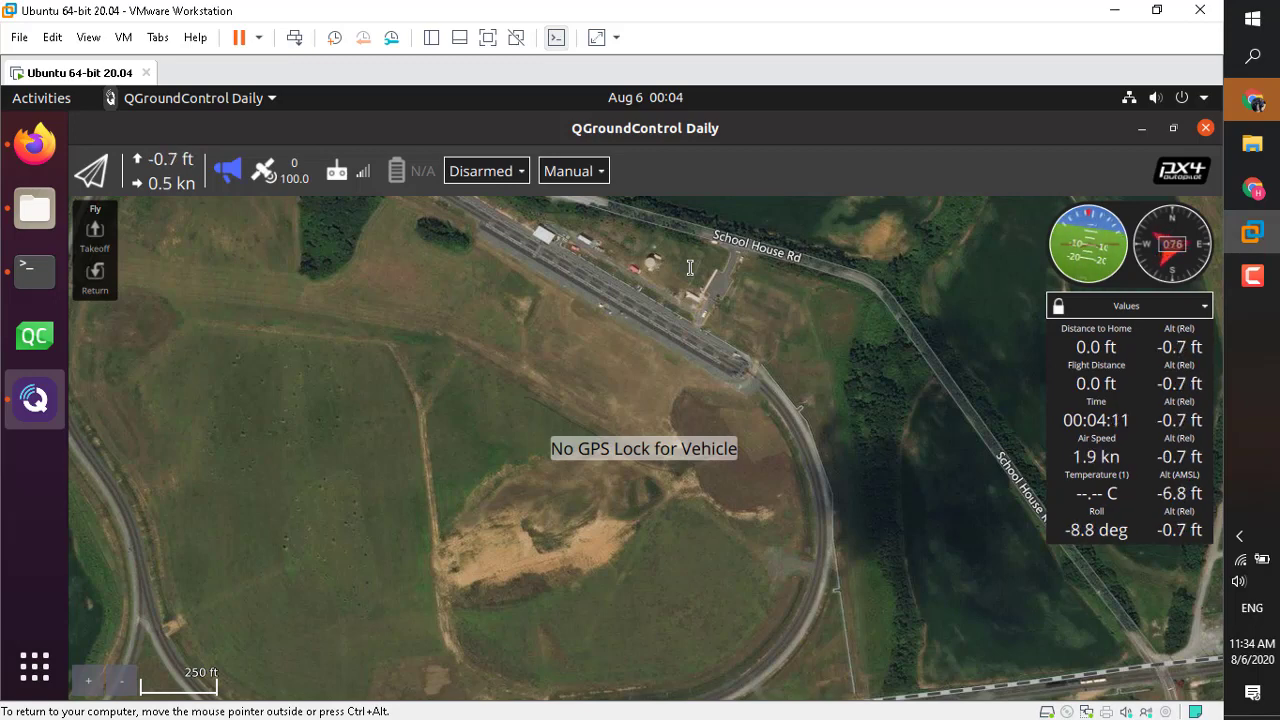
{"action": "left_click", "coordinate": [364, 171]}
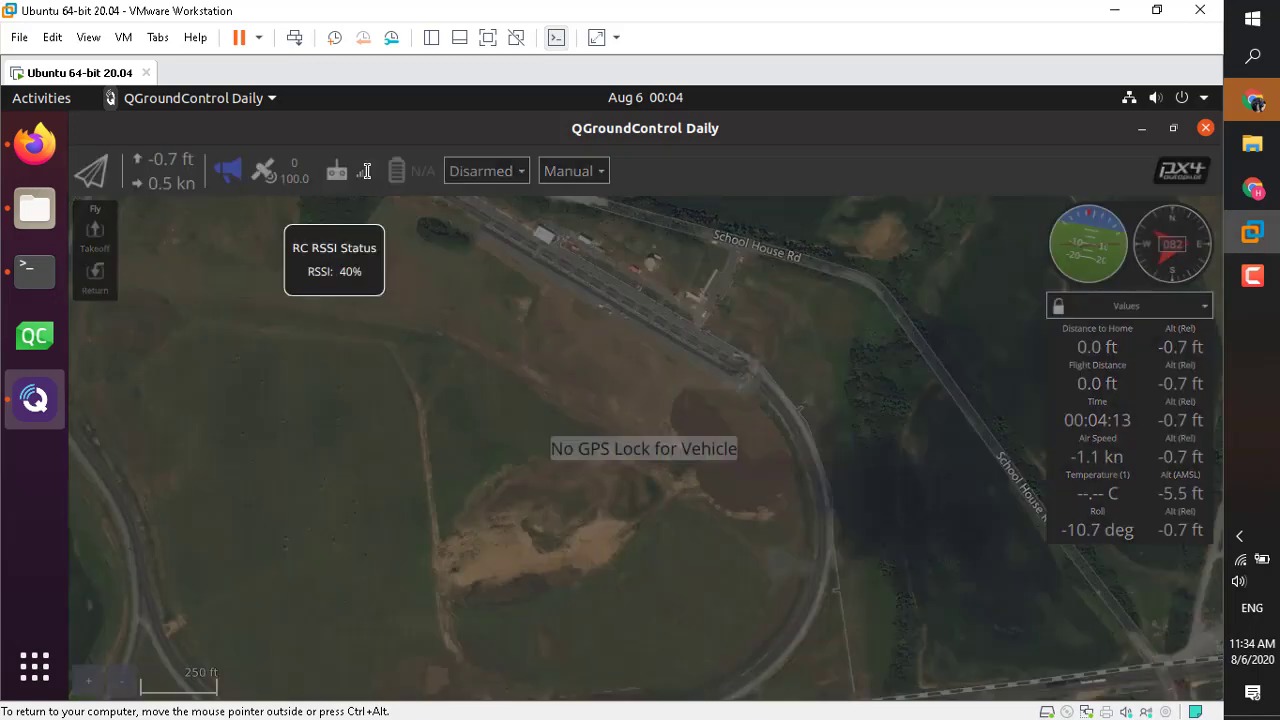
{"action": "left_click", "coordinate": [365, 171]}
{"action": "left_click", "coordinate": [339, 168]}
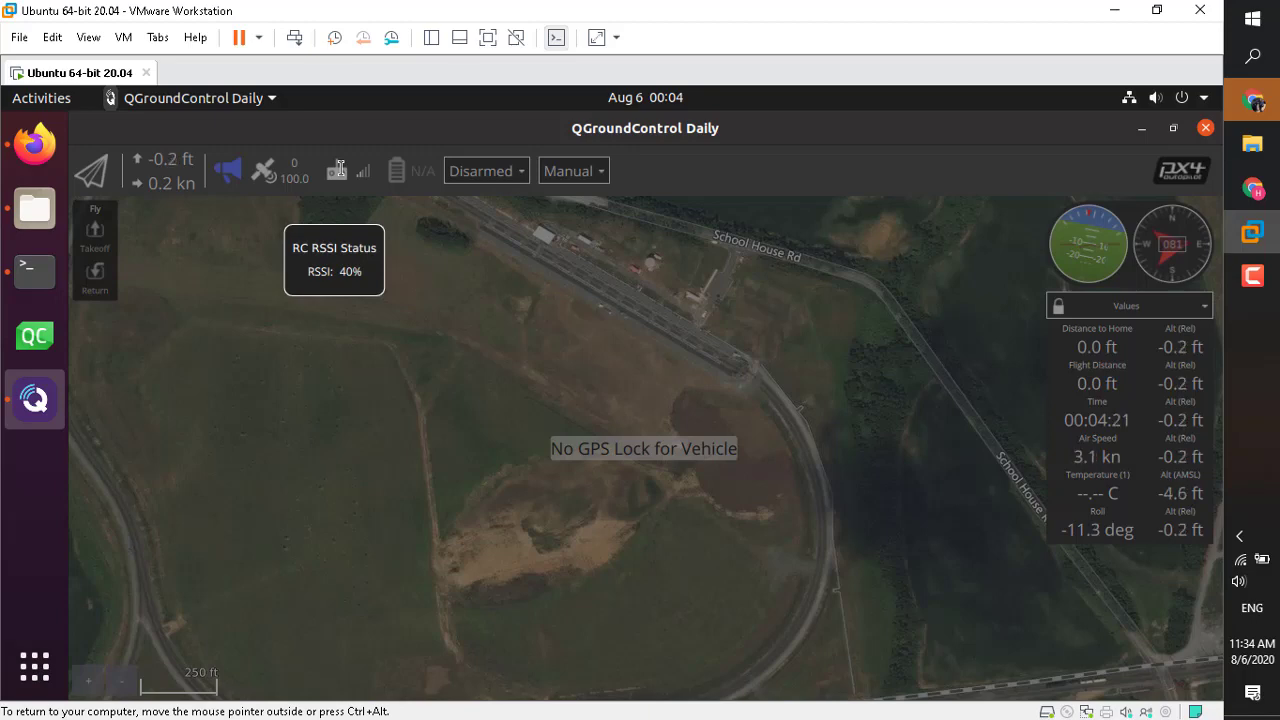
{"action": "left_click", "coordinate": [474, 372]}
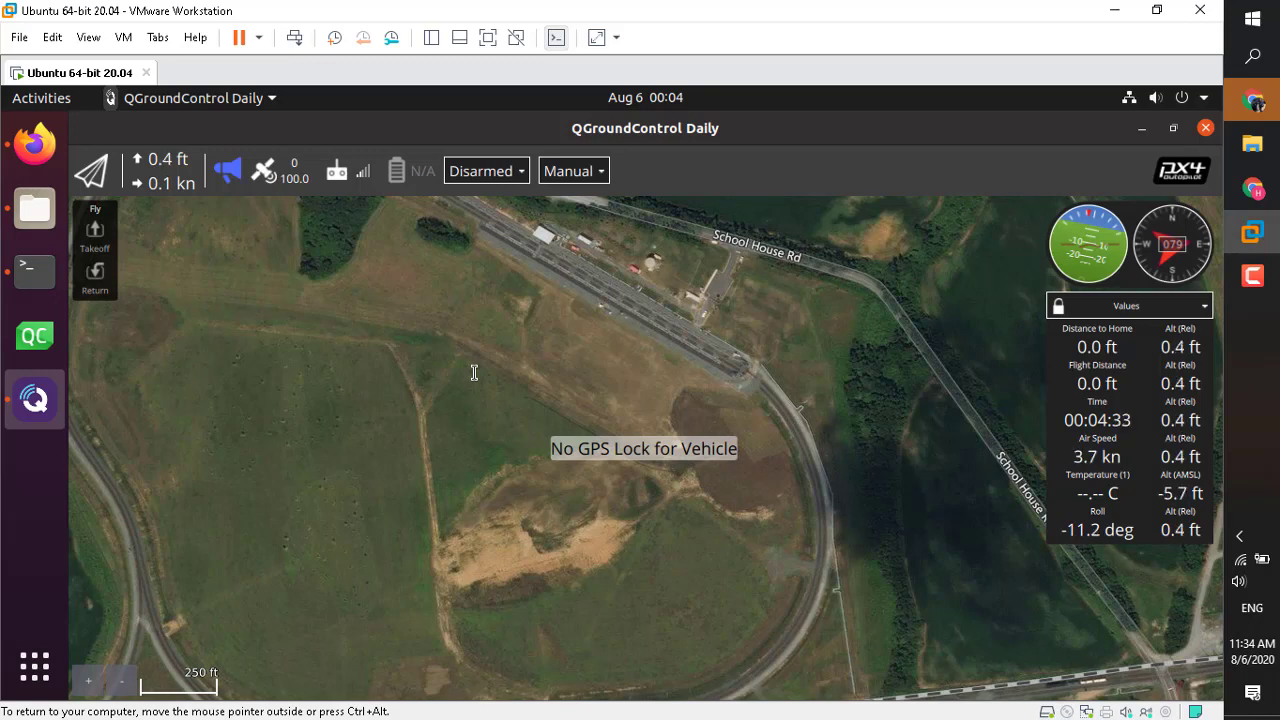
{"action": "left_click", "coordinate": [290, 165]}
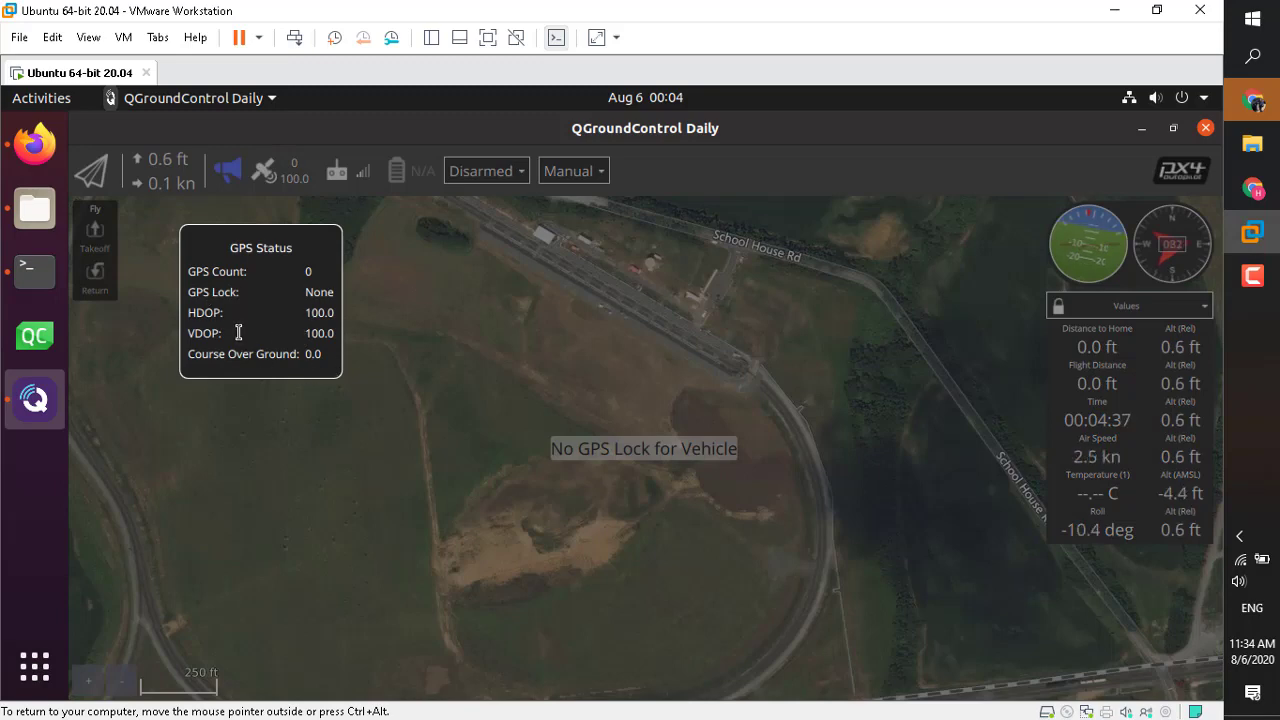
{"action": "left_click", "coordinate": [388, 366]}
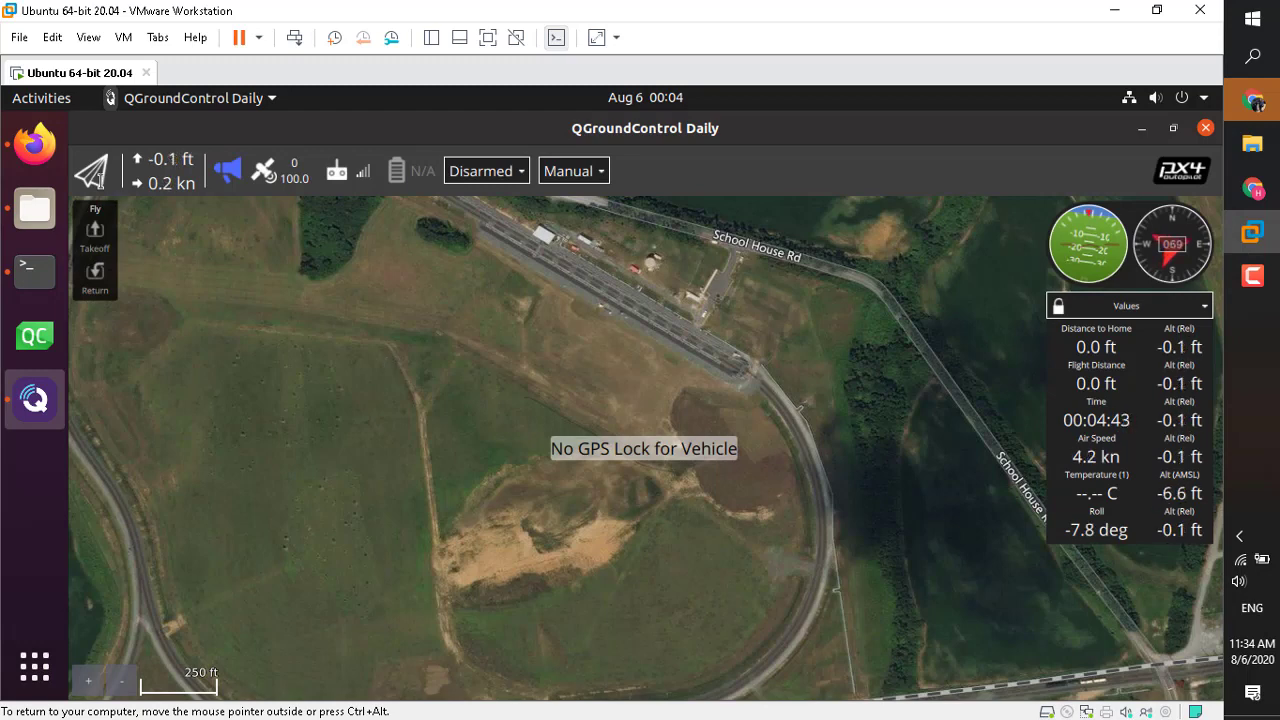
{"action": "left_click", "coordinate": [91, 171]}
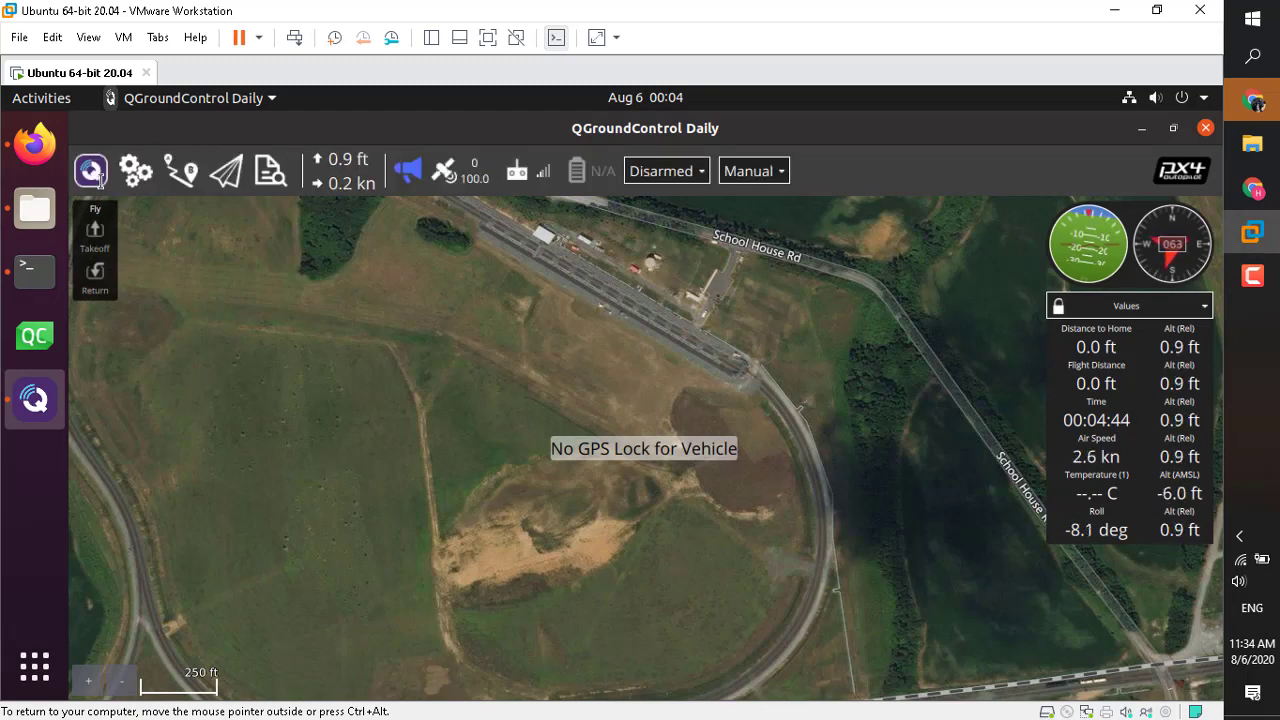
Step: Filter the vehicle Parameters list by 'logg' to show the logging parameters
{"action": "left_click", "coordinate": [150, 172]}
{"action": "scroll", "coordinate": [155, 500], "scroll_direction": "down", "scroll_amount": 2}
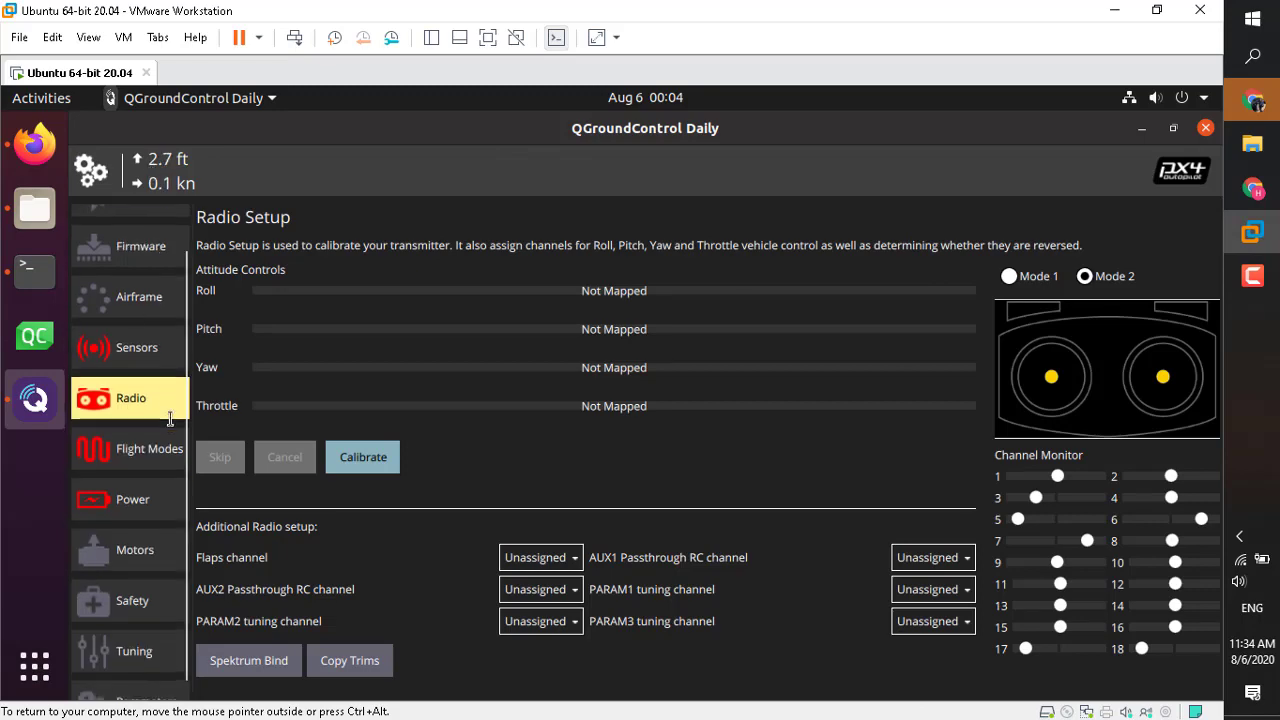
{"action": "left_click", "coordinate": [141, 675]}
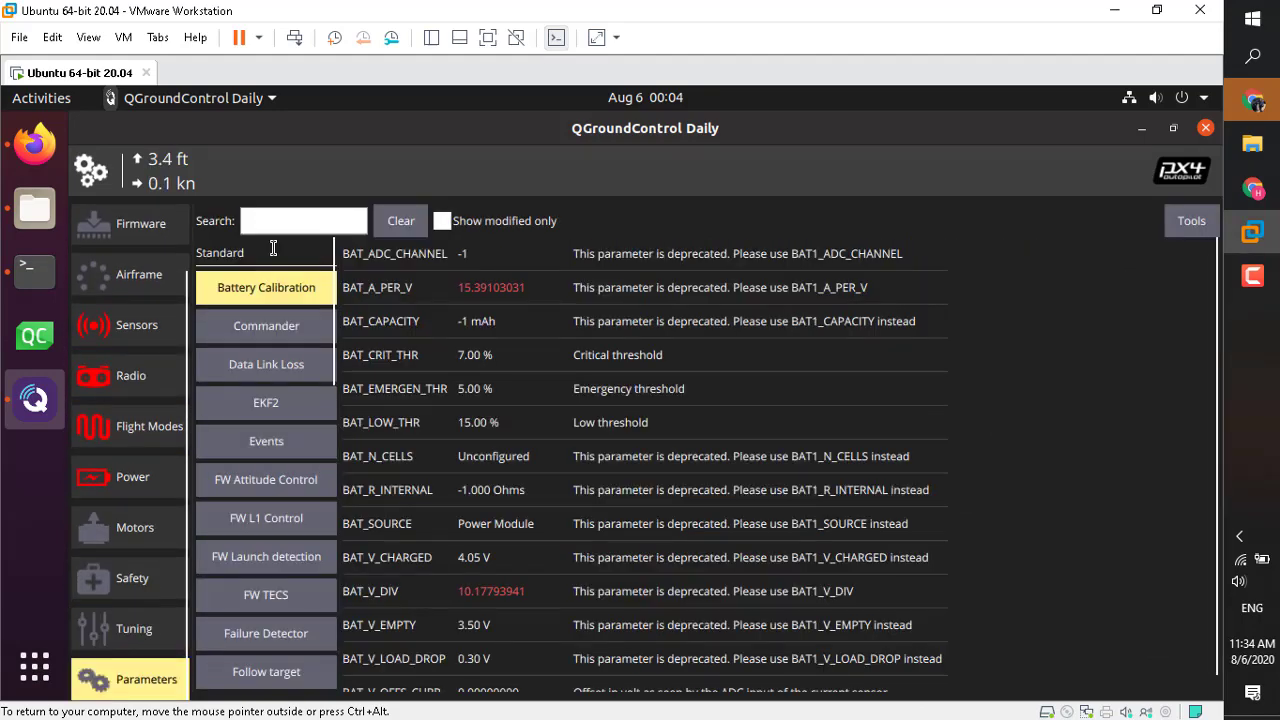
{"action": "left_click", "coordinate": [286, 228]}
{"action": "type", "text": "logger"}
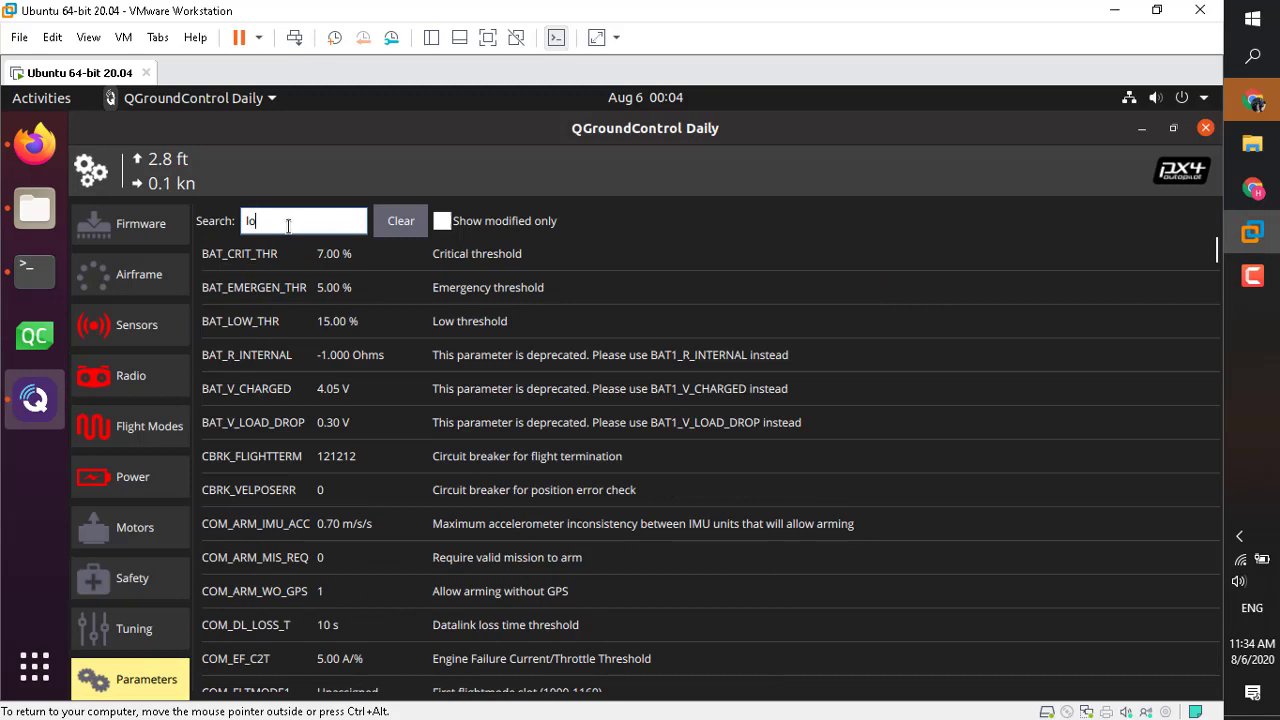
{"action": "key", "text": "BackSpace"}
{"action": "key", "text": "BackSpace"}
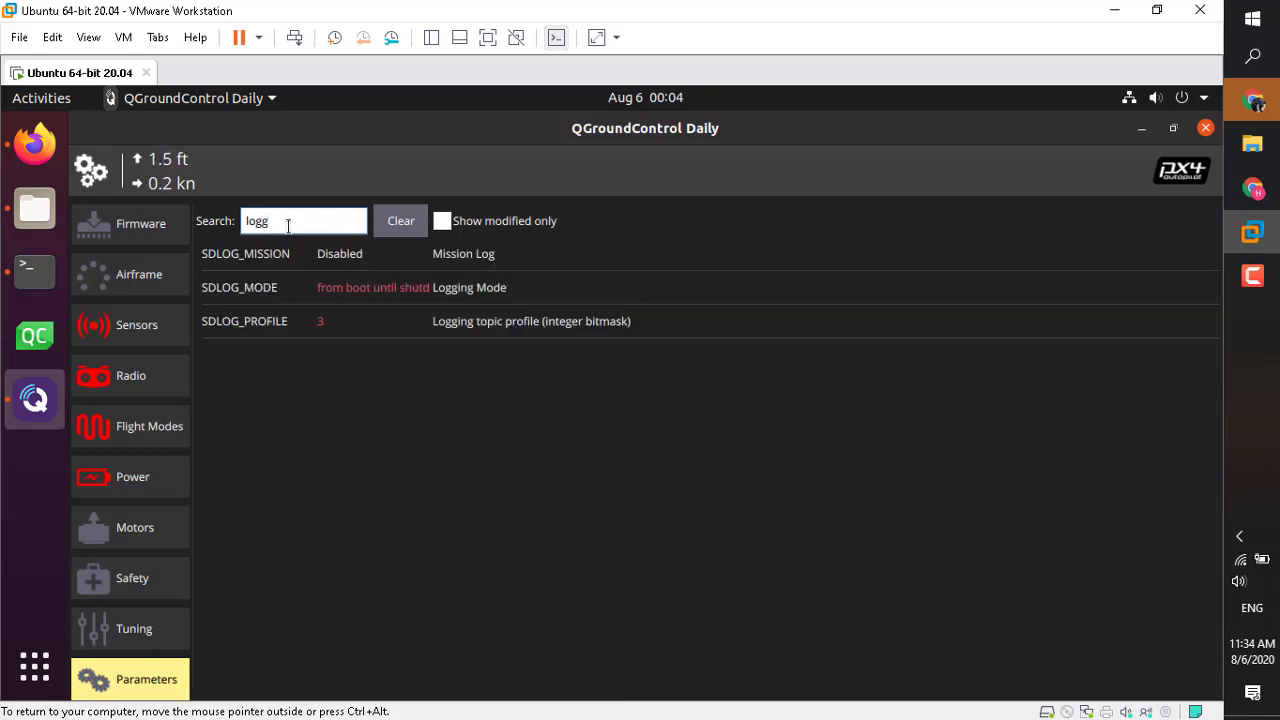
Step: Review SDLOG_MODE's choices and cancel, leaving it at from boot until shutdown
{"action": "left_click", "coordinate": [328, 291]}
{"action": "left_click", "coordinate": [1073, 341]}
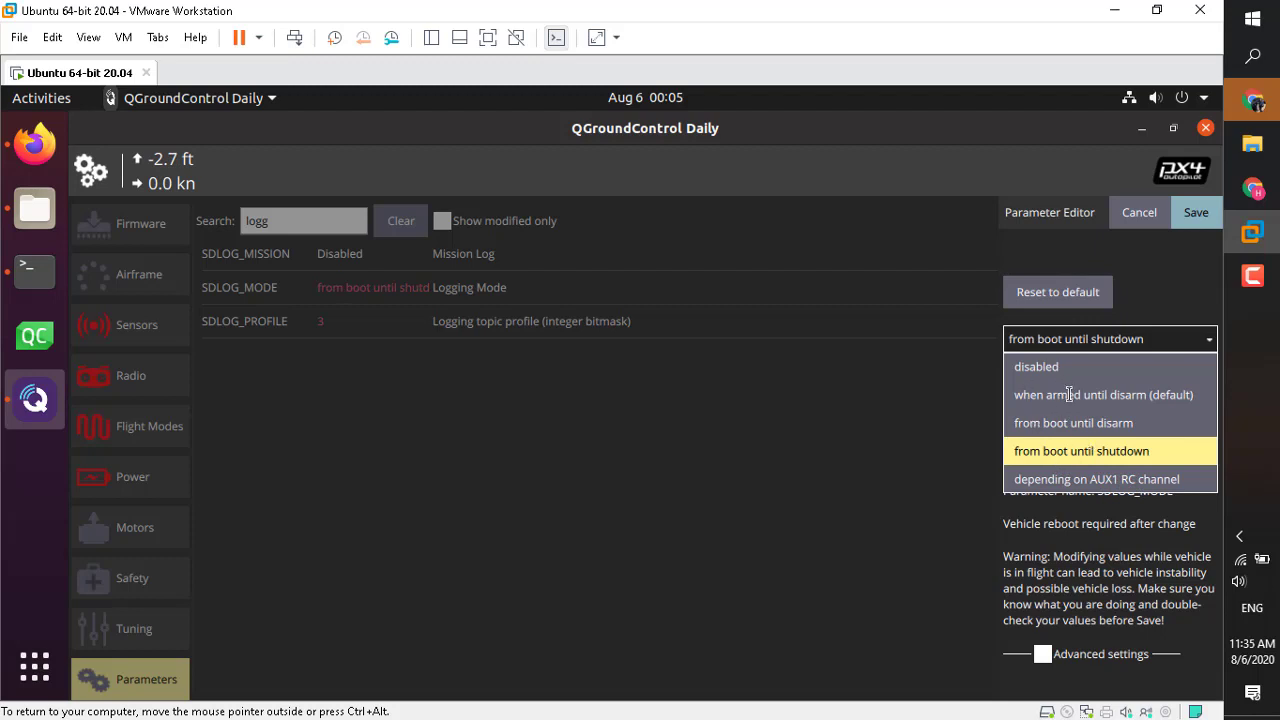
{"action": "left_click", "coordinate": [945, 454]}
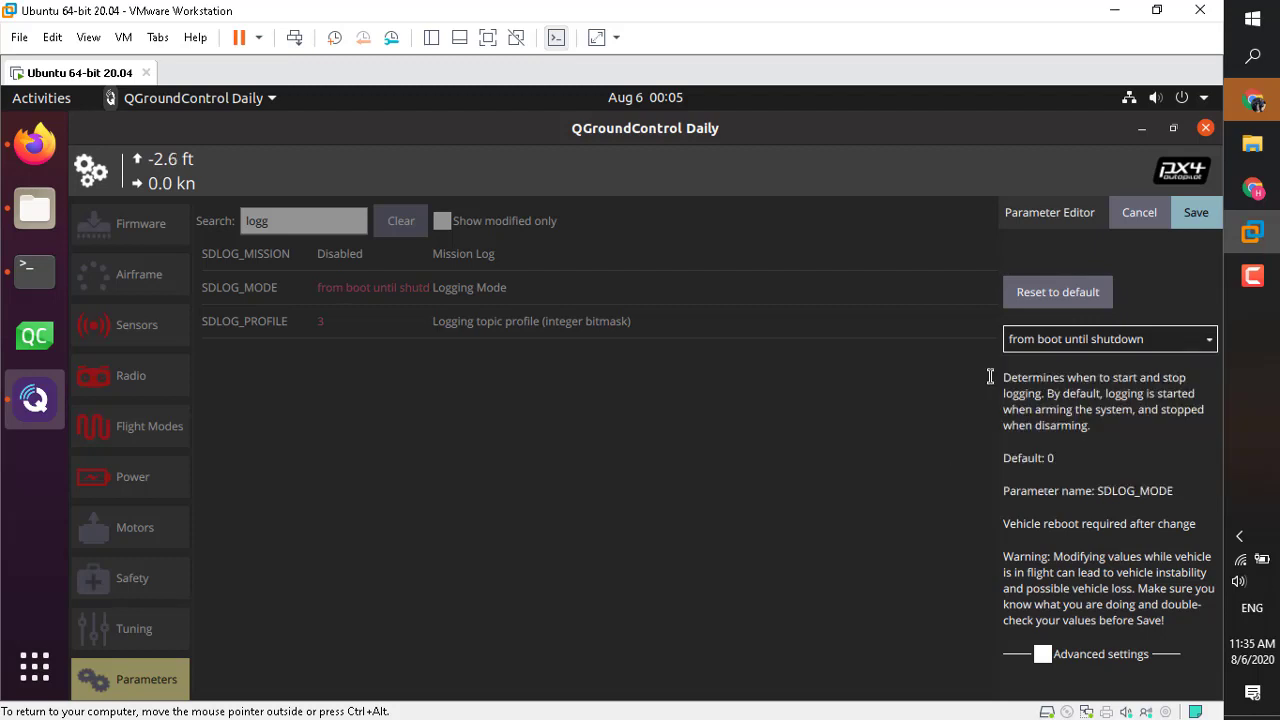
{"action": "left_click", "coordinate": [1138, 214]}
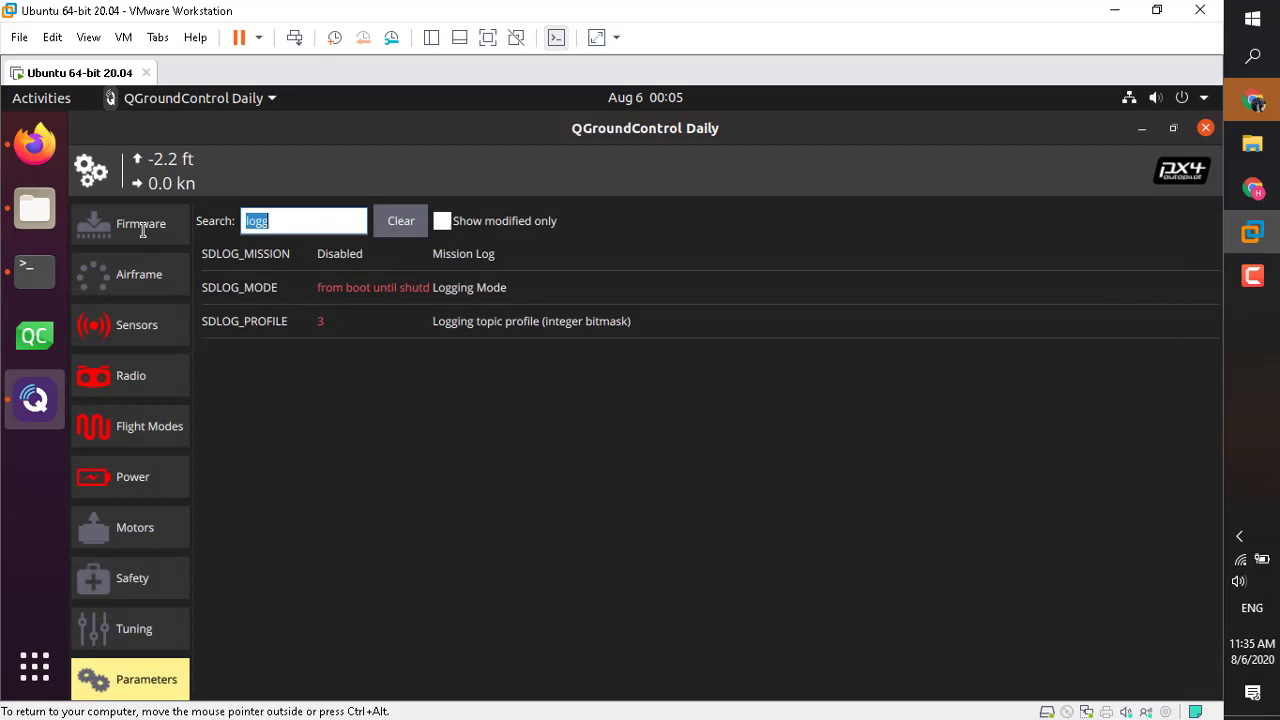
{"action": "left_click", "coordinate": [104, 178]}
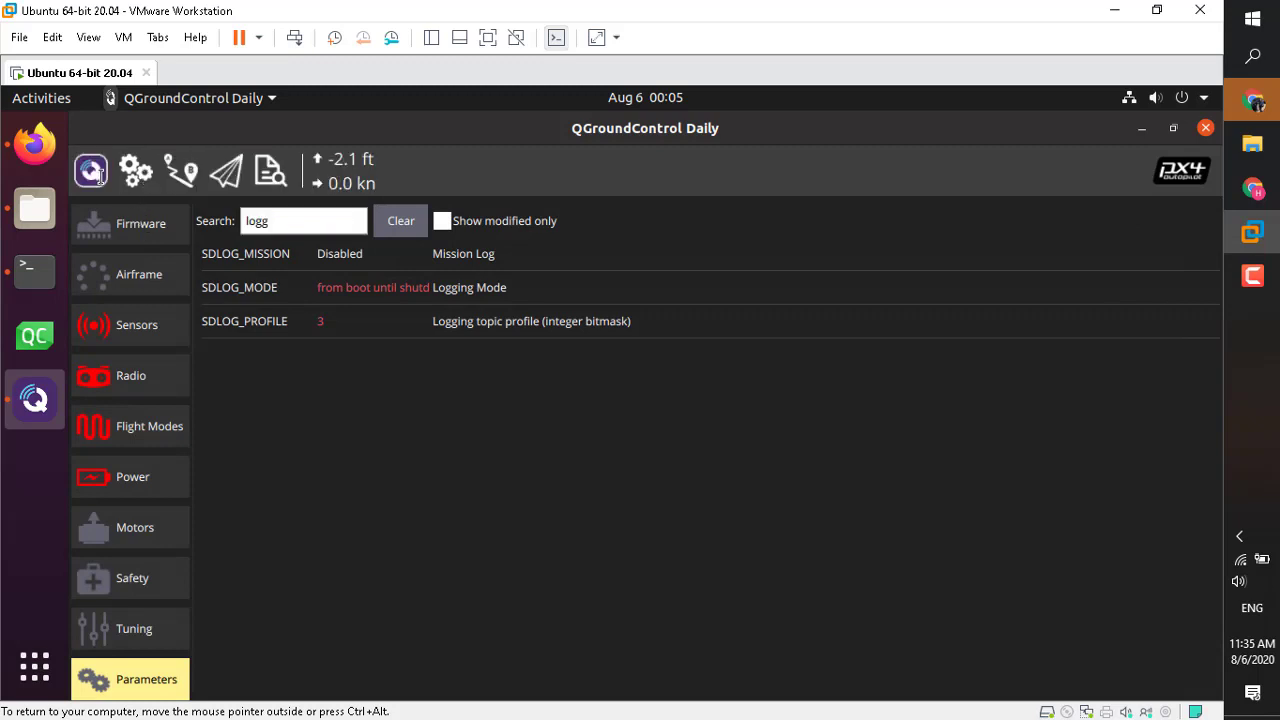
Step: Look through the flight map, the application settings console log, and the Log Download page
{"action": "left_click", "coordinate": [222, 180]}
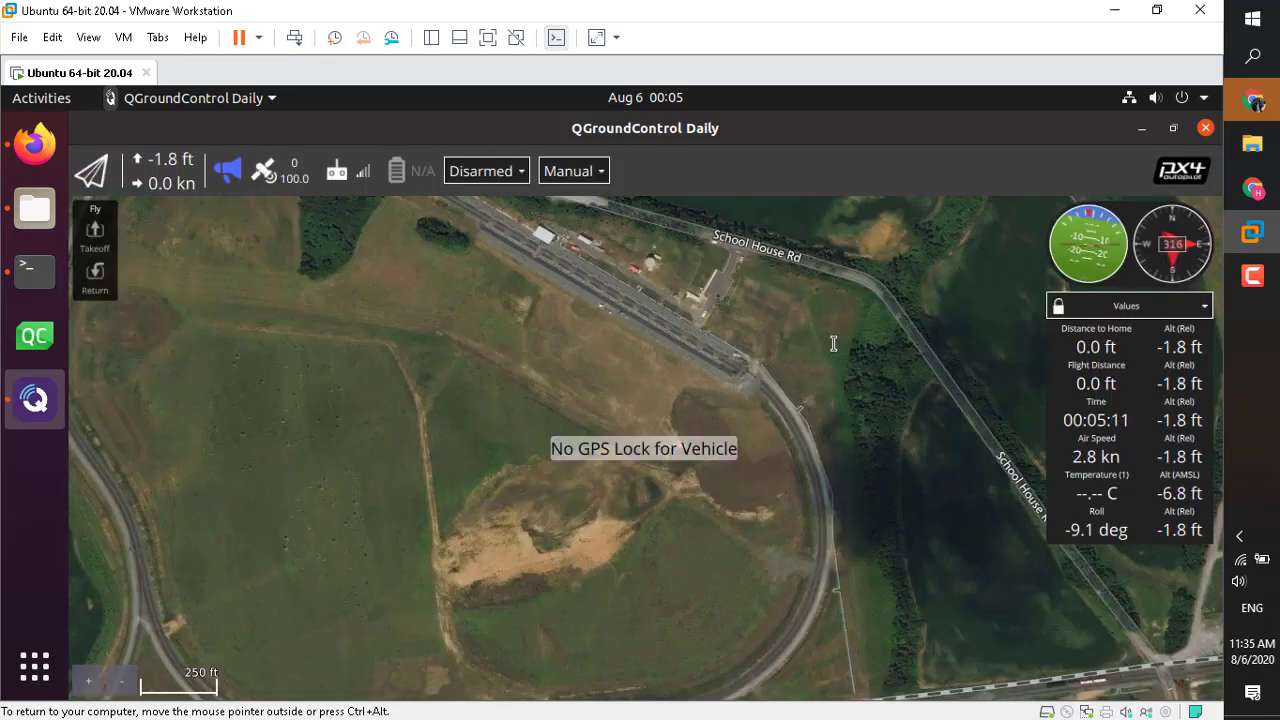
{"action": "mouse_move", "coordinate": [1252, 275]}
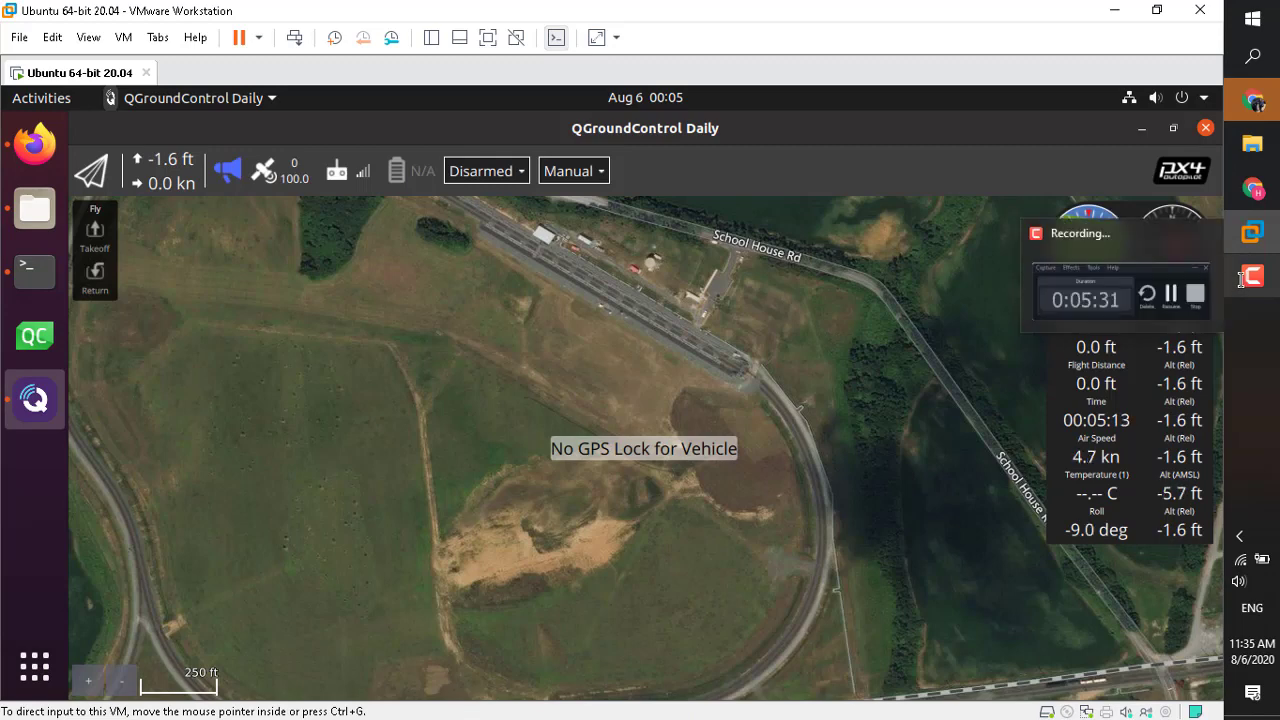
{"action": "left_click", "coordinate": [90, 170]}
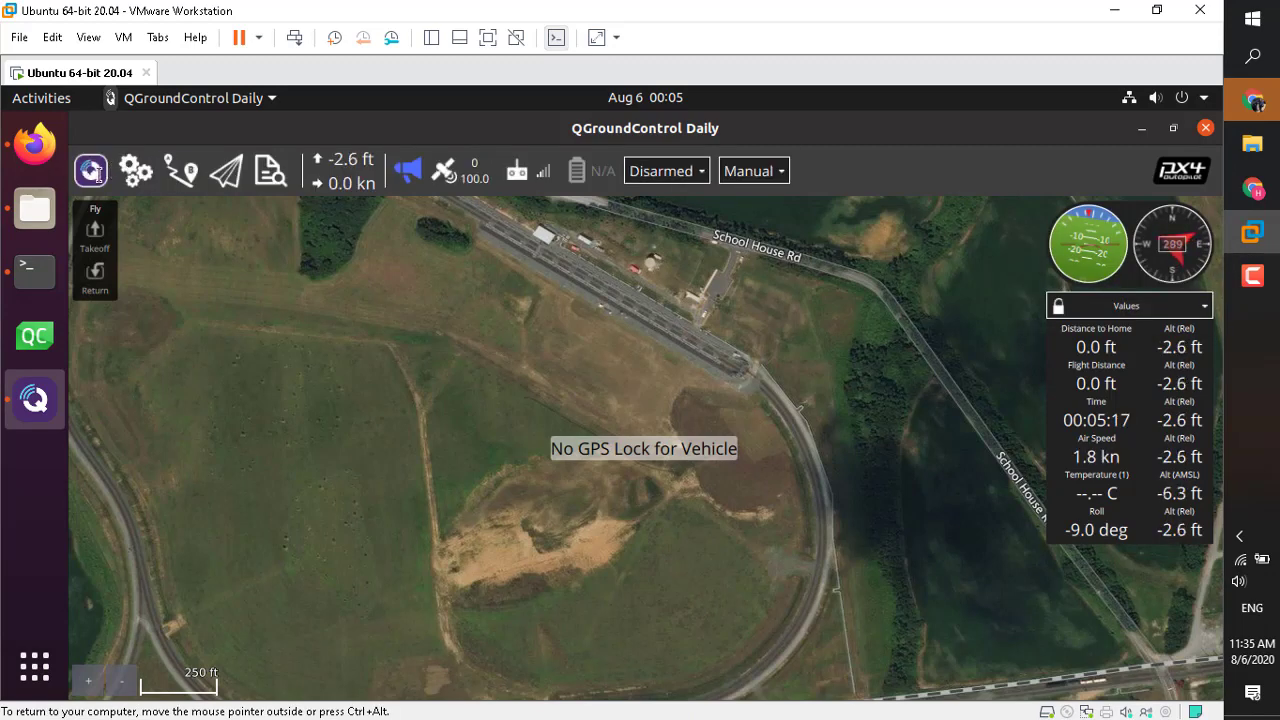
{"action": "left_click", "coordinate": [133, 170]}
{"action": "left_click", "coordinate": [115, 410]}
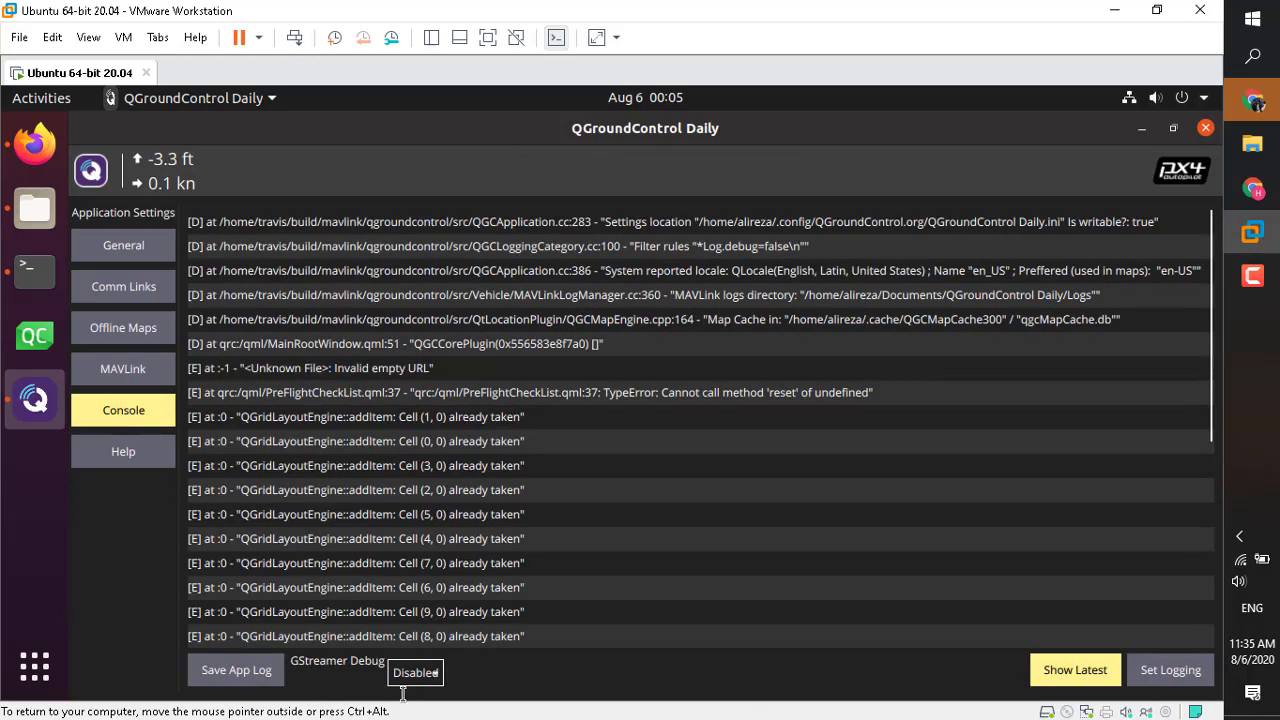
{"action": "left_click", "coordinate": [91, 170]}
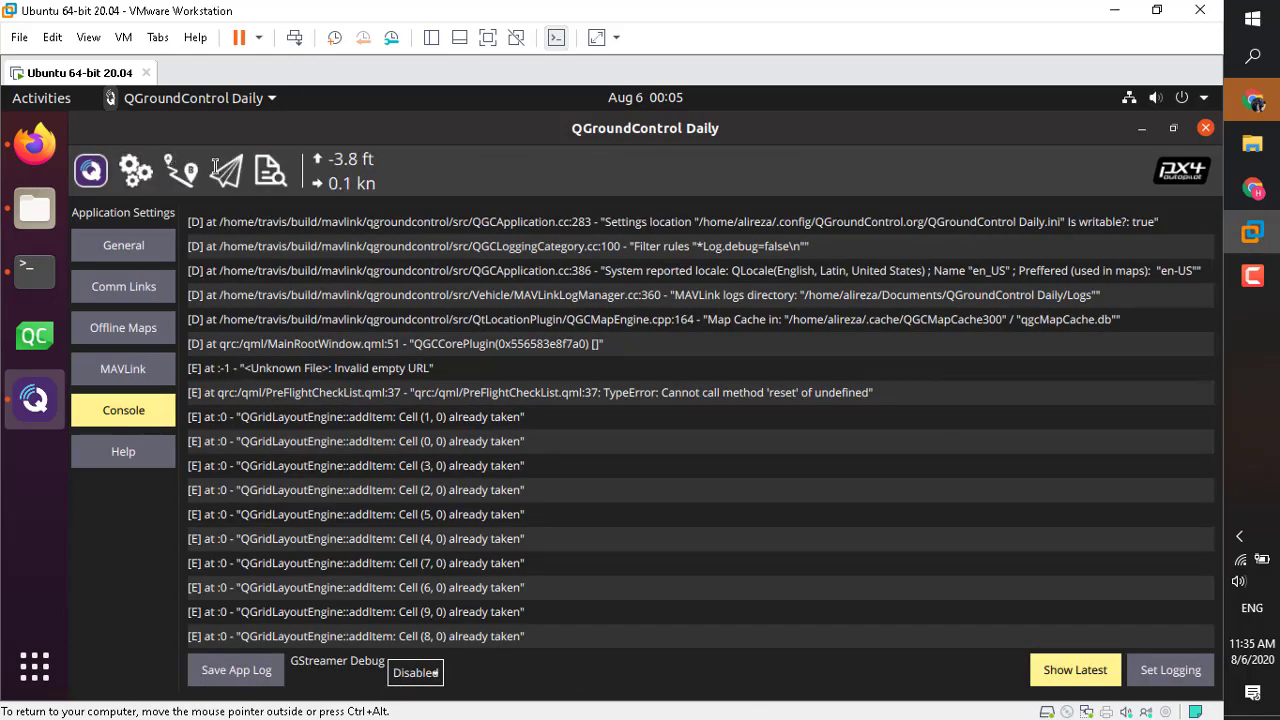
{"action": "left_click", "coordinate": [266, 170]}
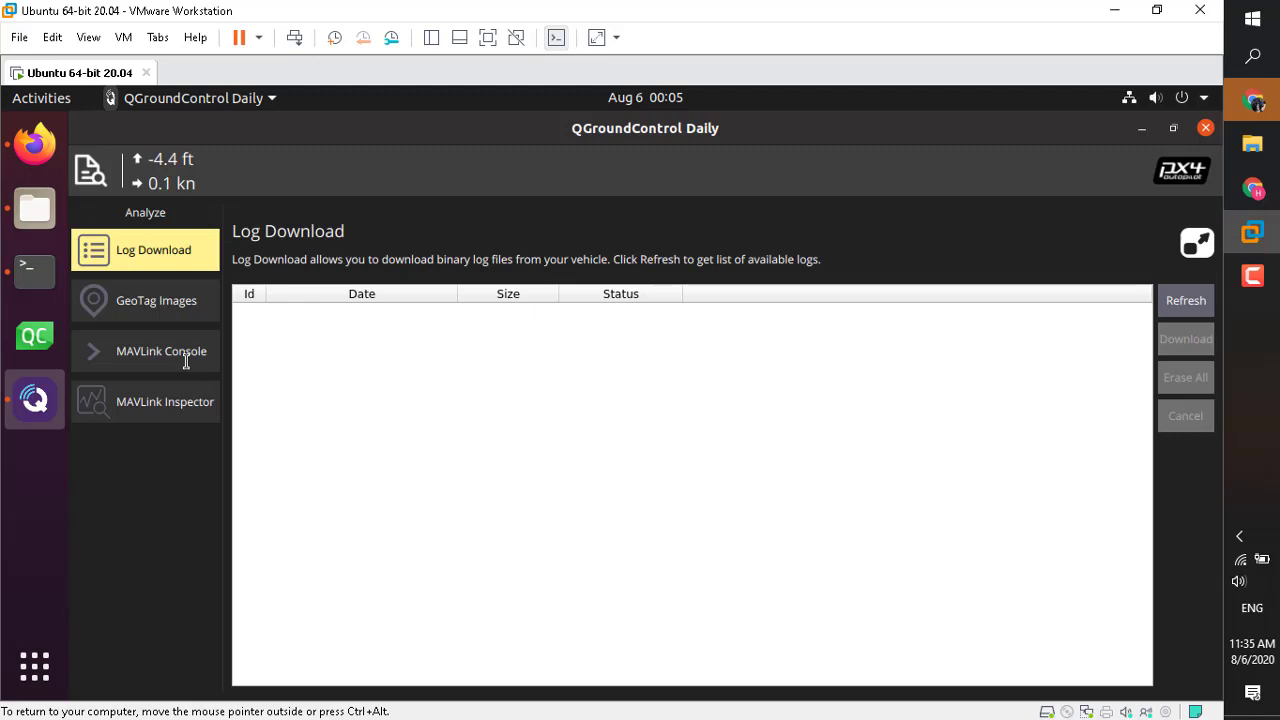
Step: Check the logger's status by running 'logger status' in the MAVLink Console shell
{"action": "left_click", "coordinate": [186, 352]}
{"action": "left_click", "coordinate": [324, 667]}
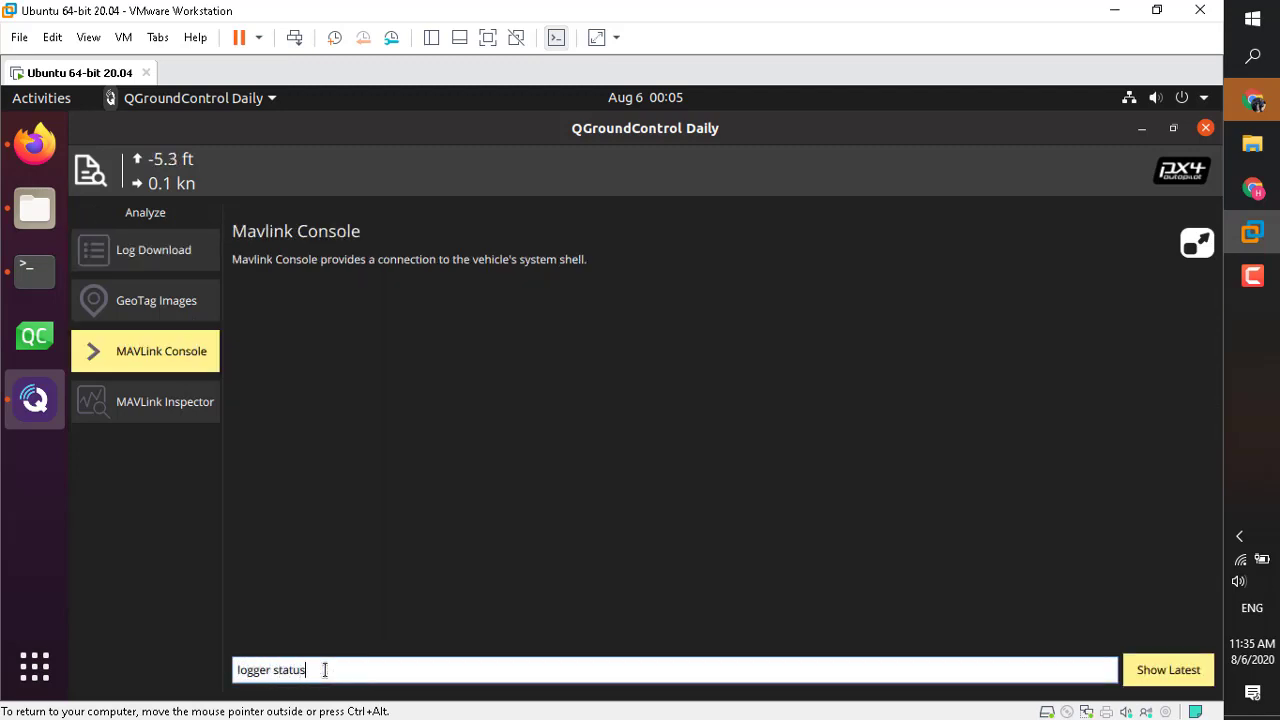
{"action": "type", "text": "logger status"}
{"action": "key", "text": "Return"}
Step: Stop the logger with 'logger stop' and return to the flight map view
{"action": "type", "text": "lo"}
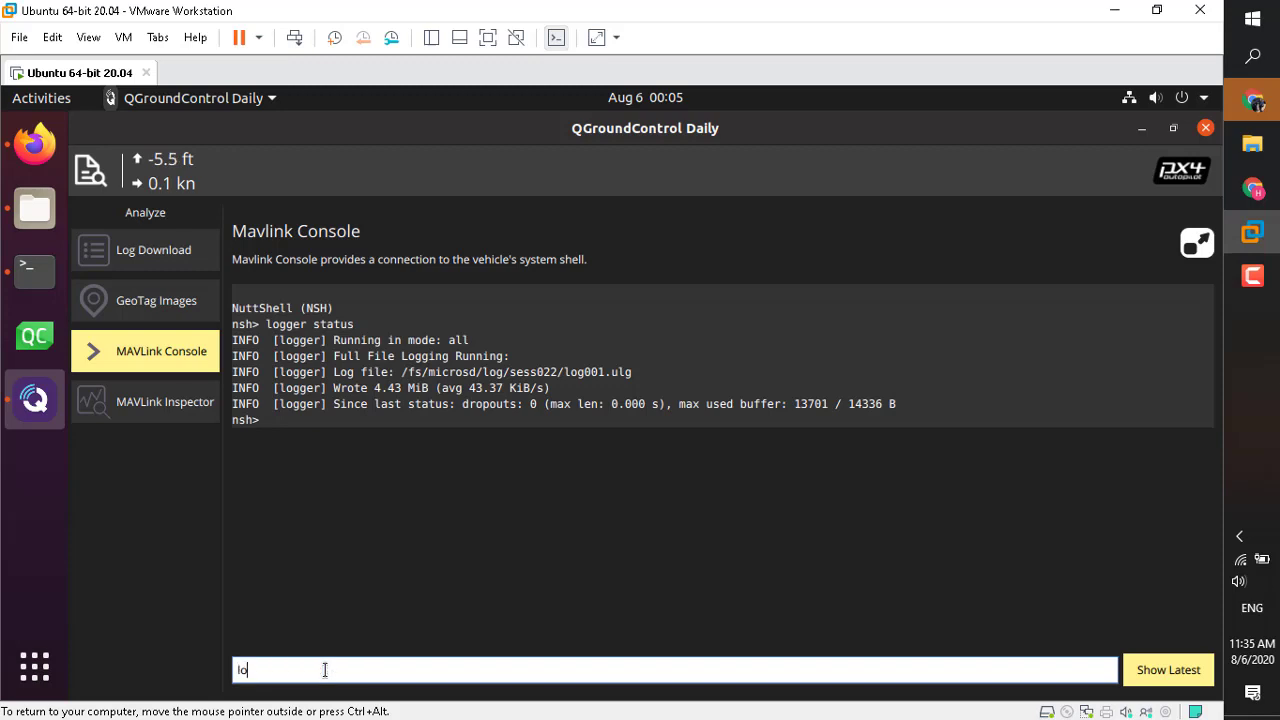
{"action": "type", "text": "gger stop"}
{"action": "key", "text": "Return"}
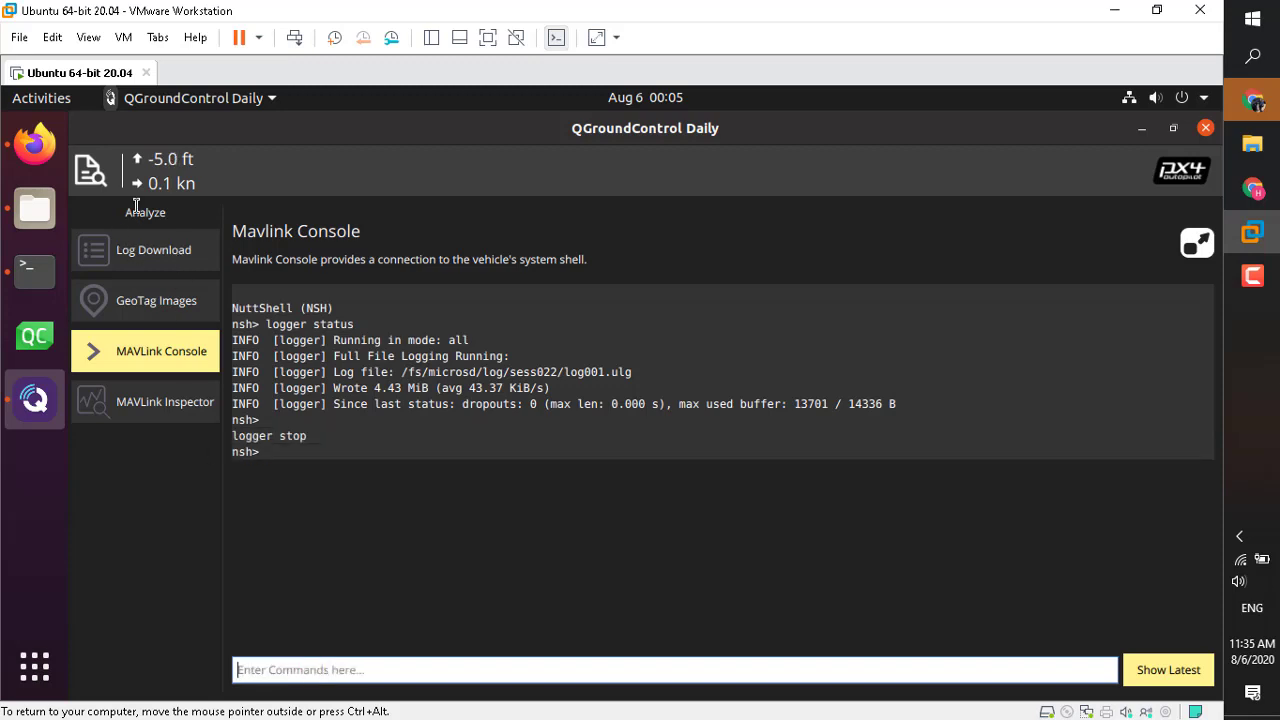
{"action": "left_click", "coordinate": [90, 170]}
{"action": "left_click", "coordinate": [237, 178]}
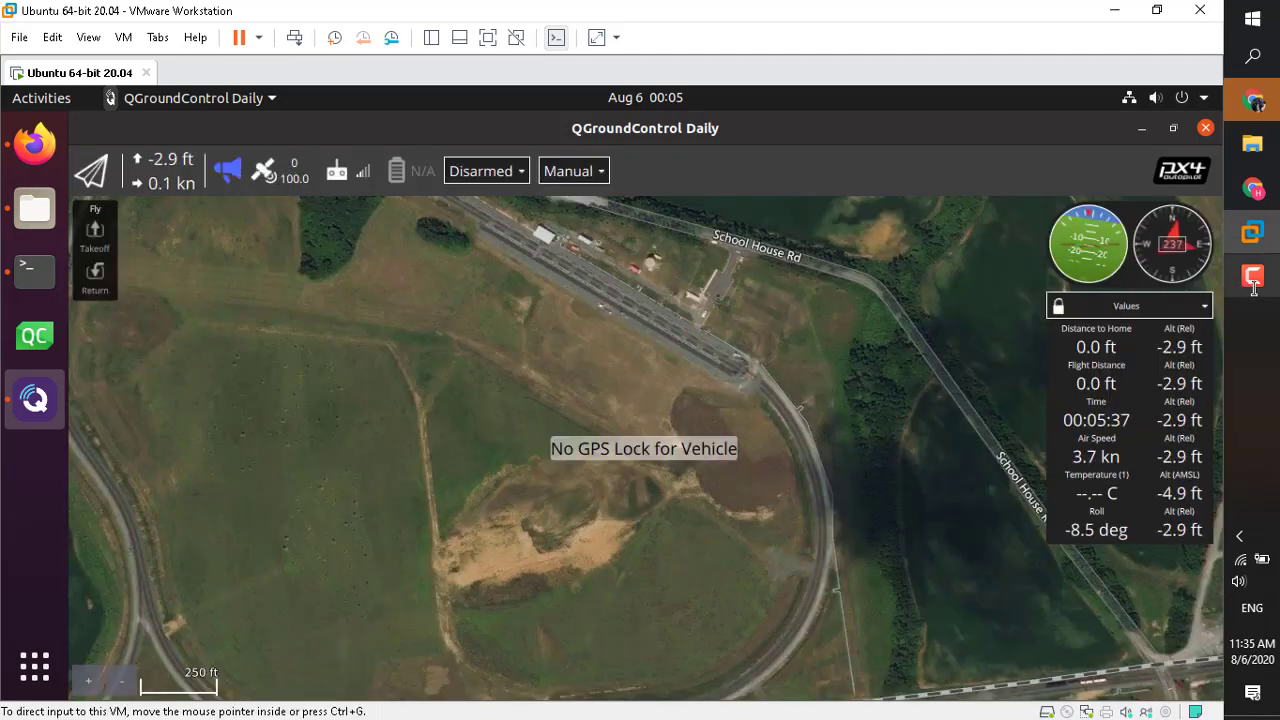
Step: Open and close the GPS status details, then reopen the MAVLink Console shell
{"action": "left_click", "coordinate": [1254, 287]}
{"action": "left_click", "coordinate": [912, 612]}
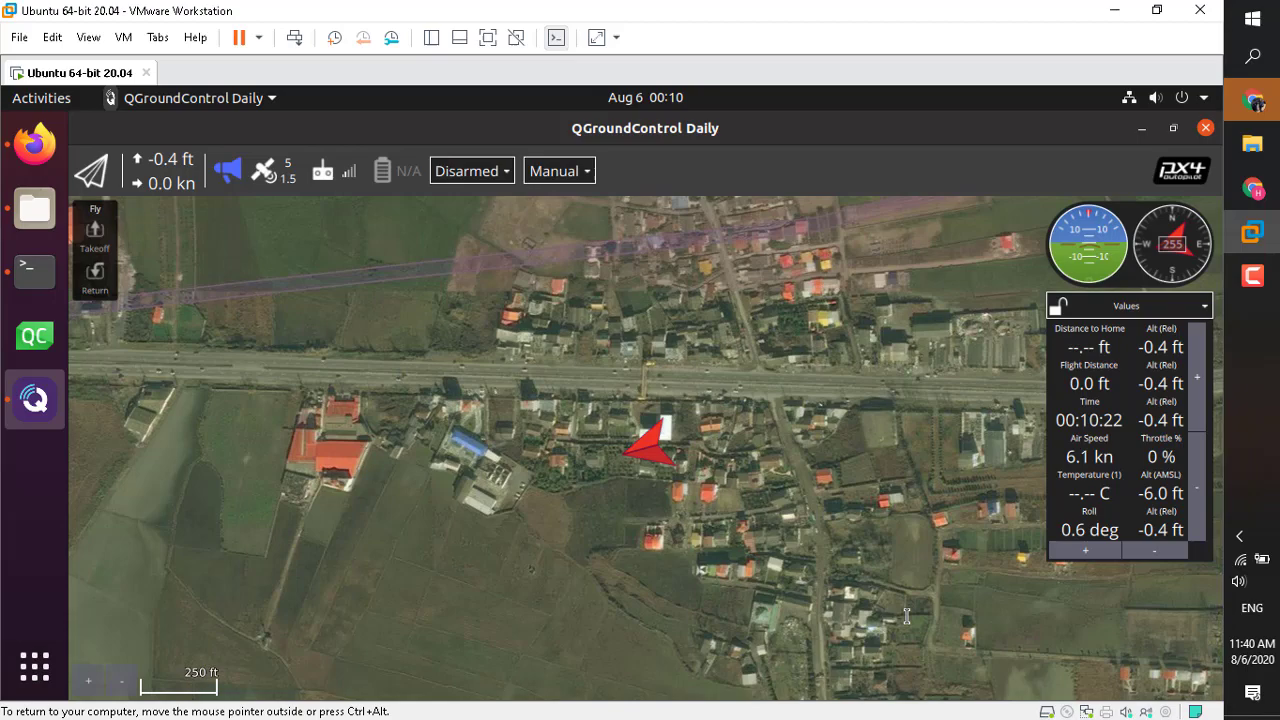
{"action": "left_click", "coordinate": [270, 163]}
{"action": "left_click", "coordinate": [587, 292]}
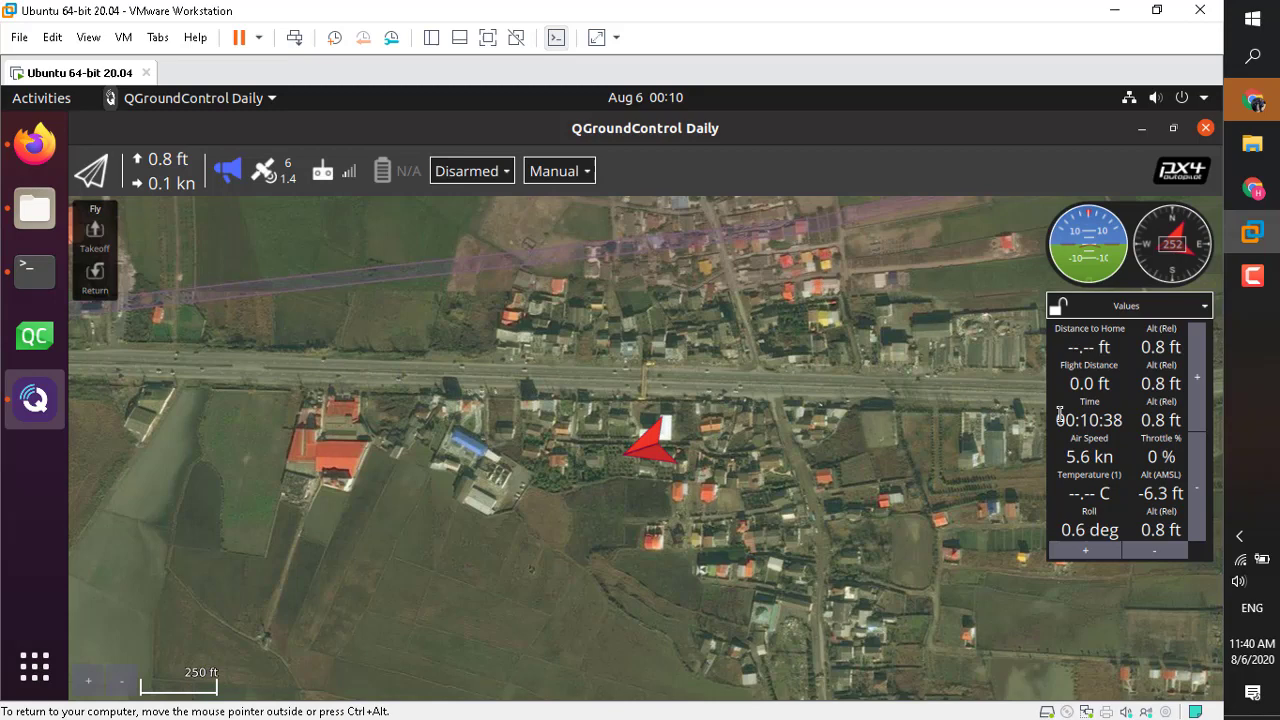
{"action": "left_click", "coordinate": [92, 172]}
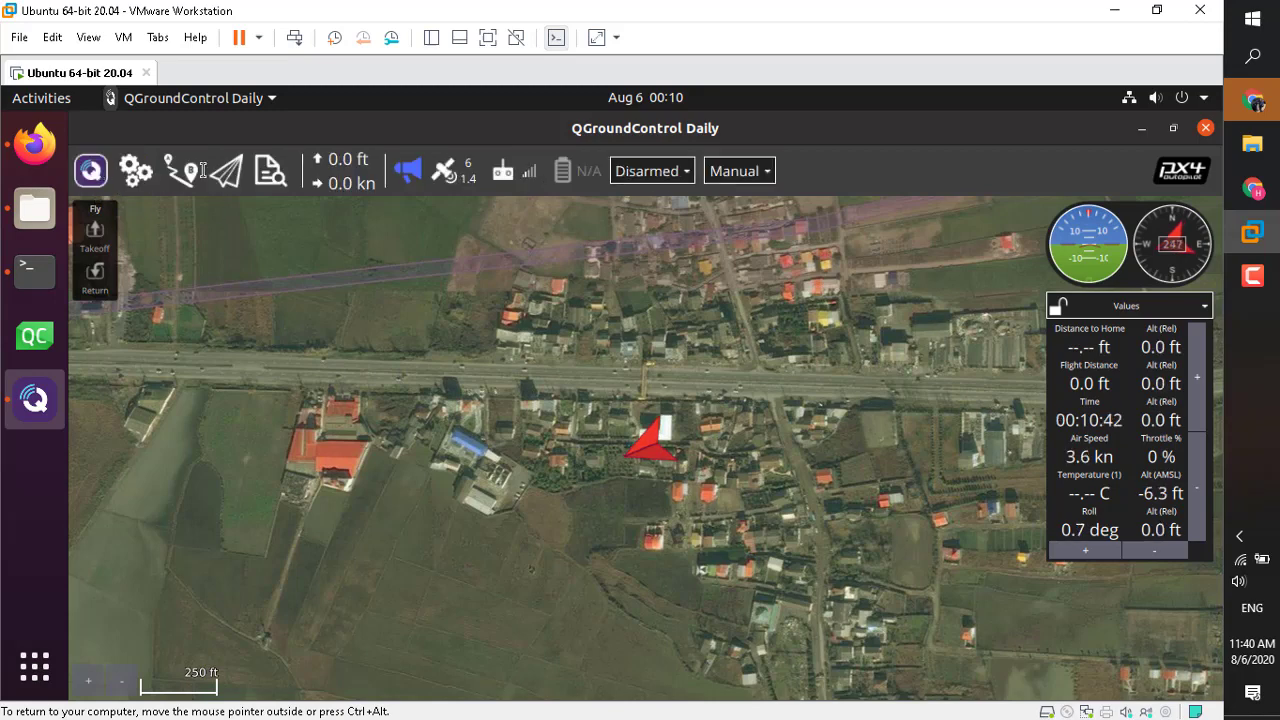
{"action": "left_click", "coordinate": [272, 170]}
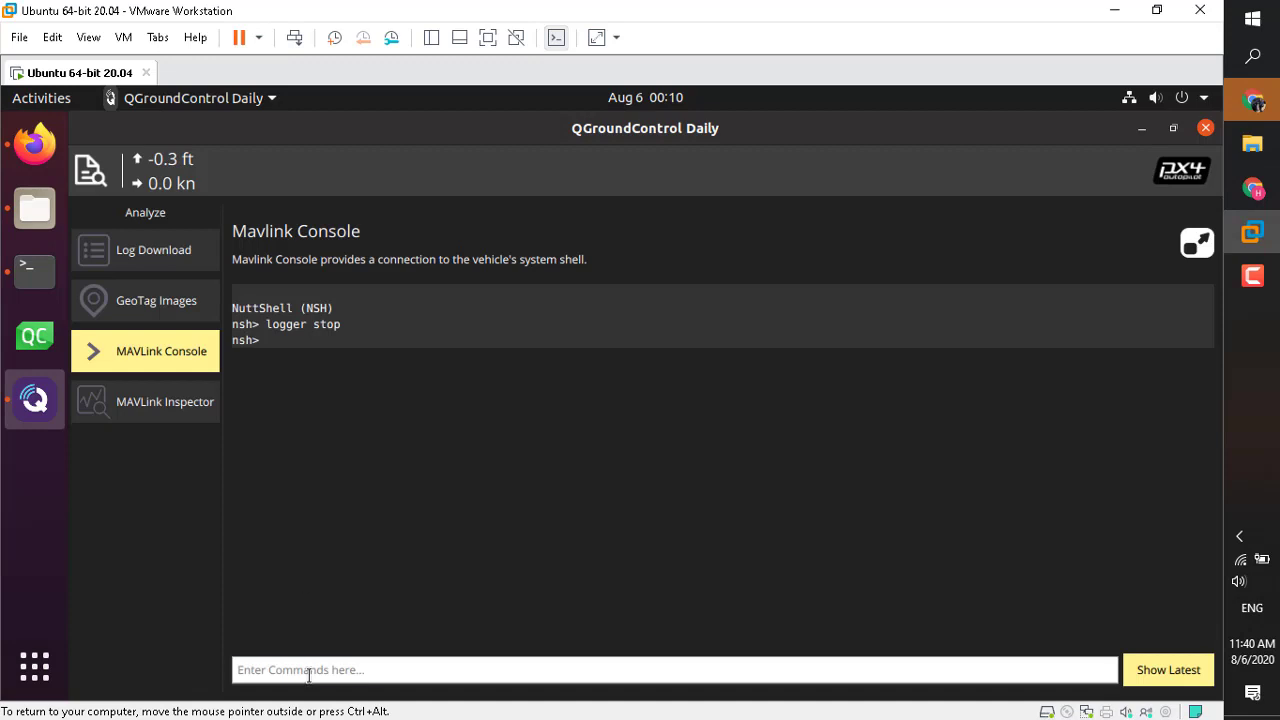
Step: Run 'logger start', then 'logger status', which reports mode all, not logging
{"action": "left_click", "coordinate": [309, 670]}
{"action": "type", "text": "logger"}
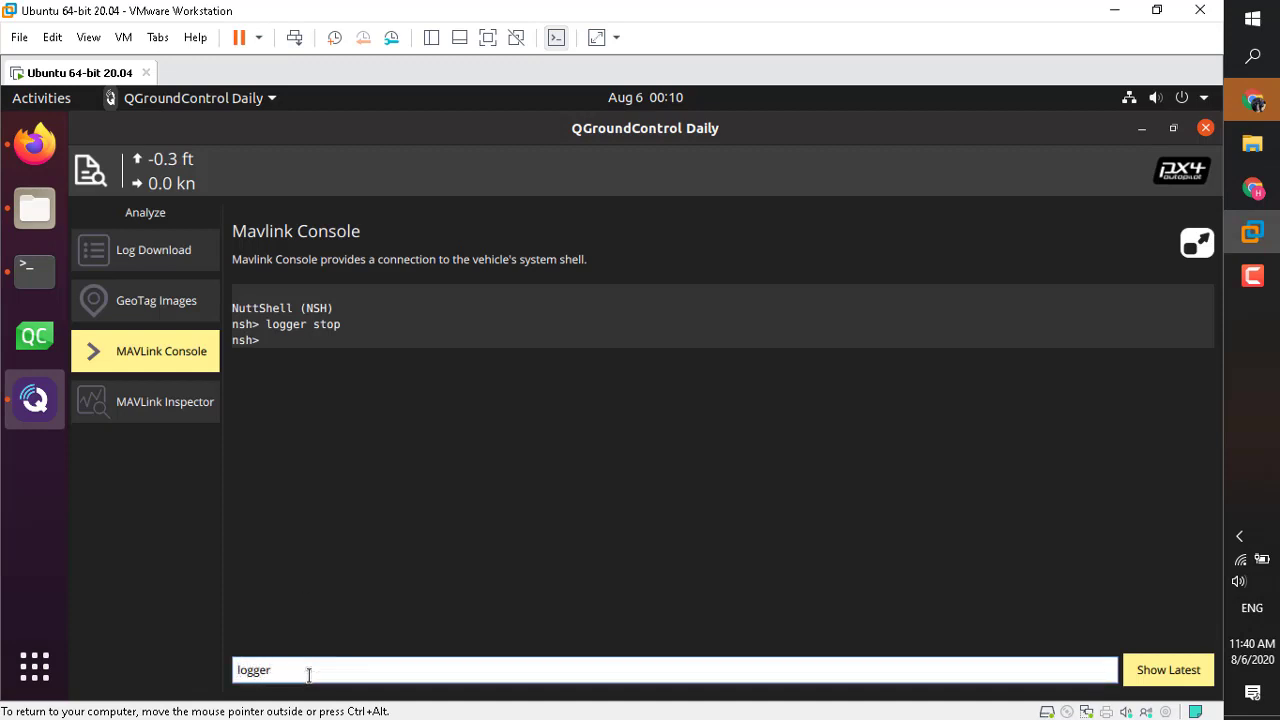
{"action": "type", "text": " start"}
{"action": "key", "text": "Return"}
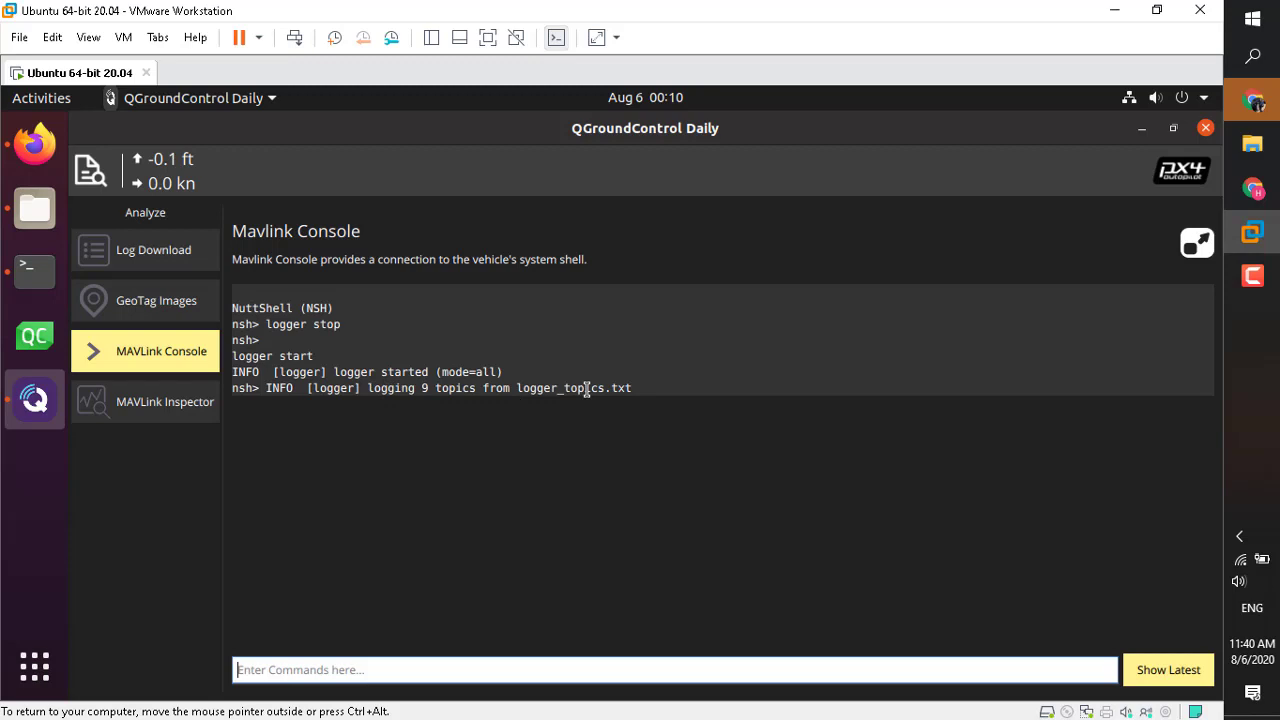
{"action": "type", "text": "logge"}
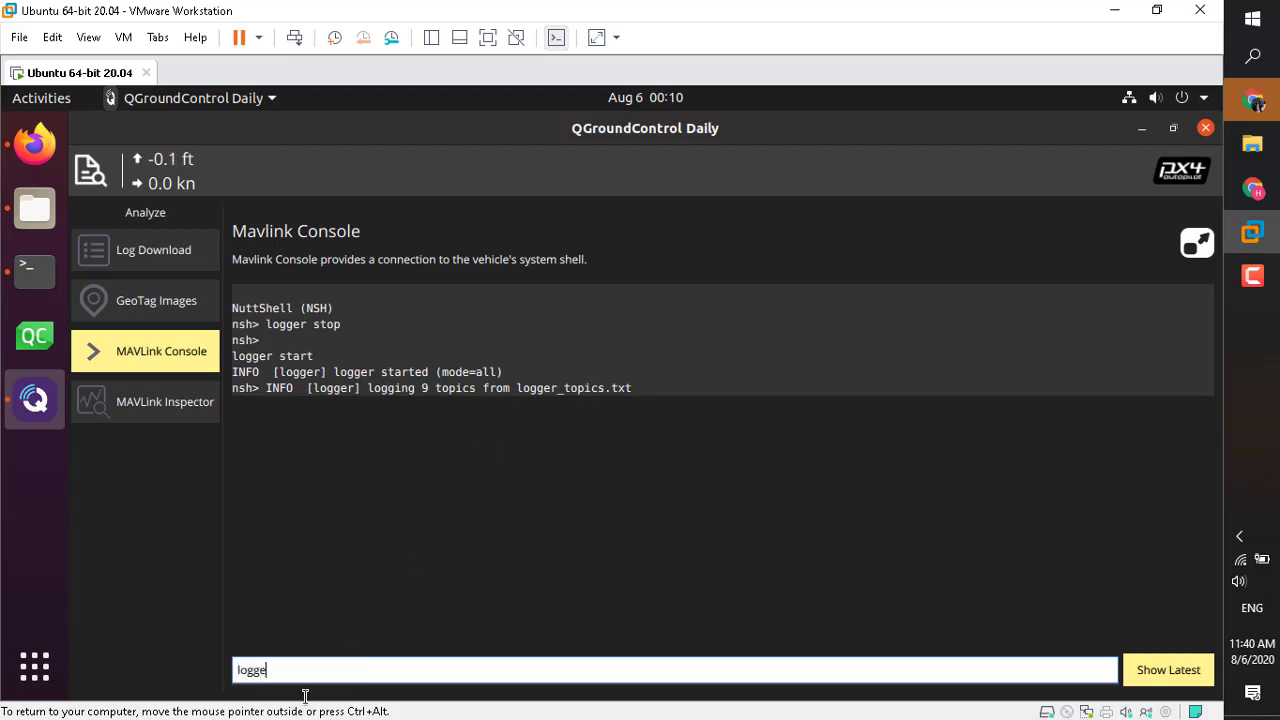
{"action": "type", "text": "r status"}
{"action": "key", "text": "Return"}
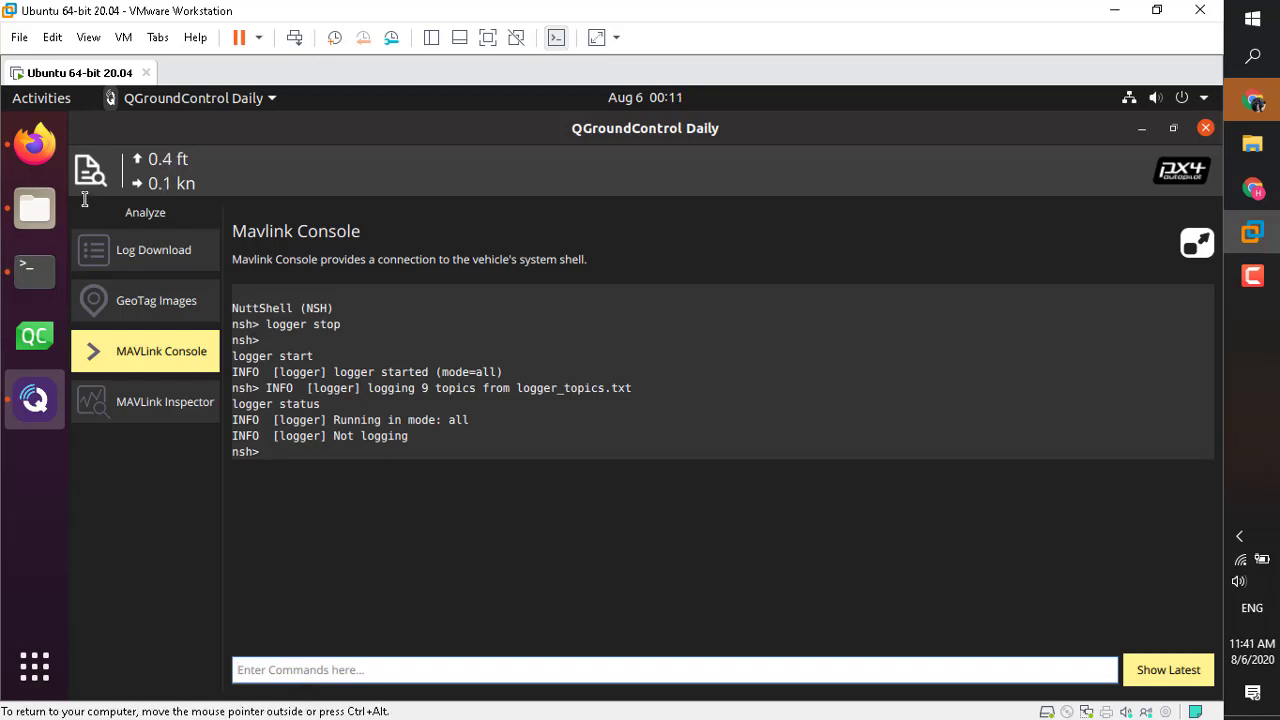
{"action": "left_click", "coordinate": [90, 172]}
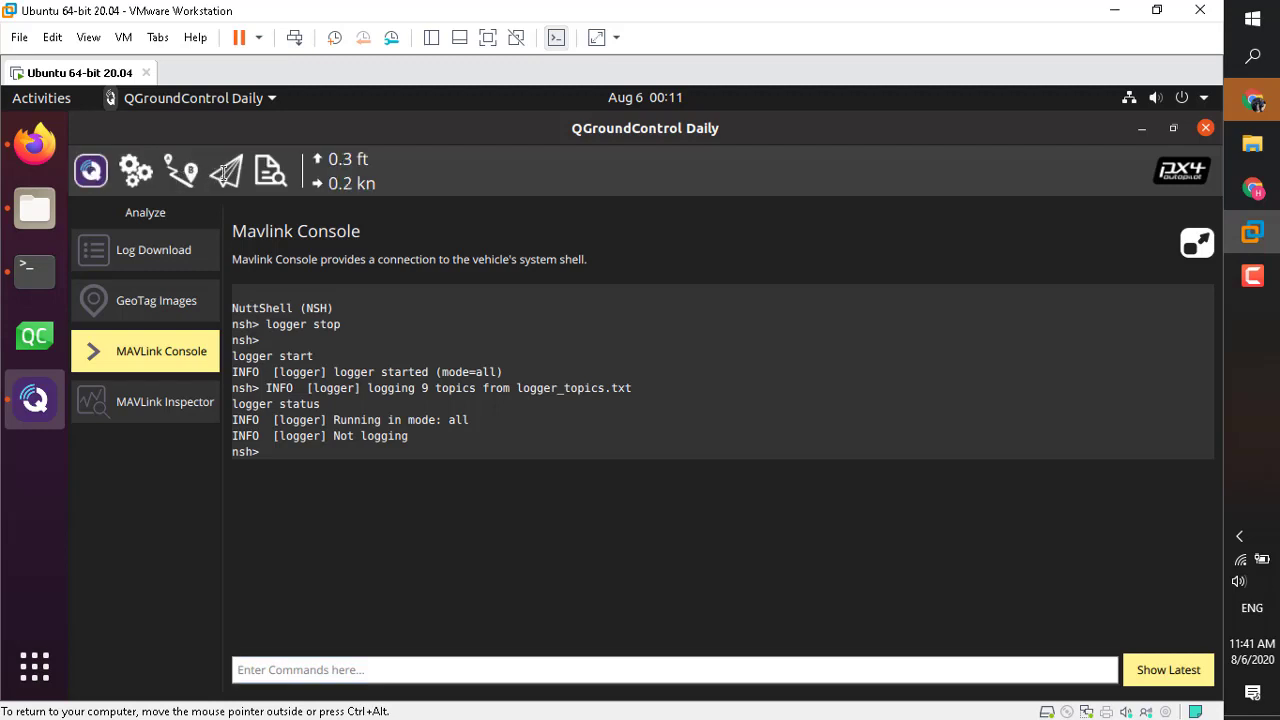
{"action": "left_click", "coordinate": [225, 172]}
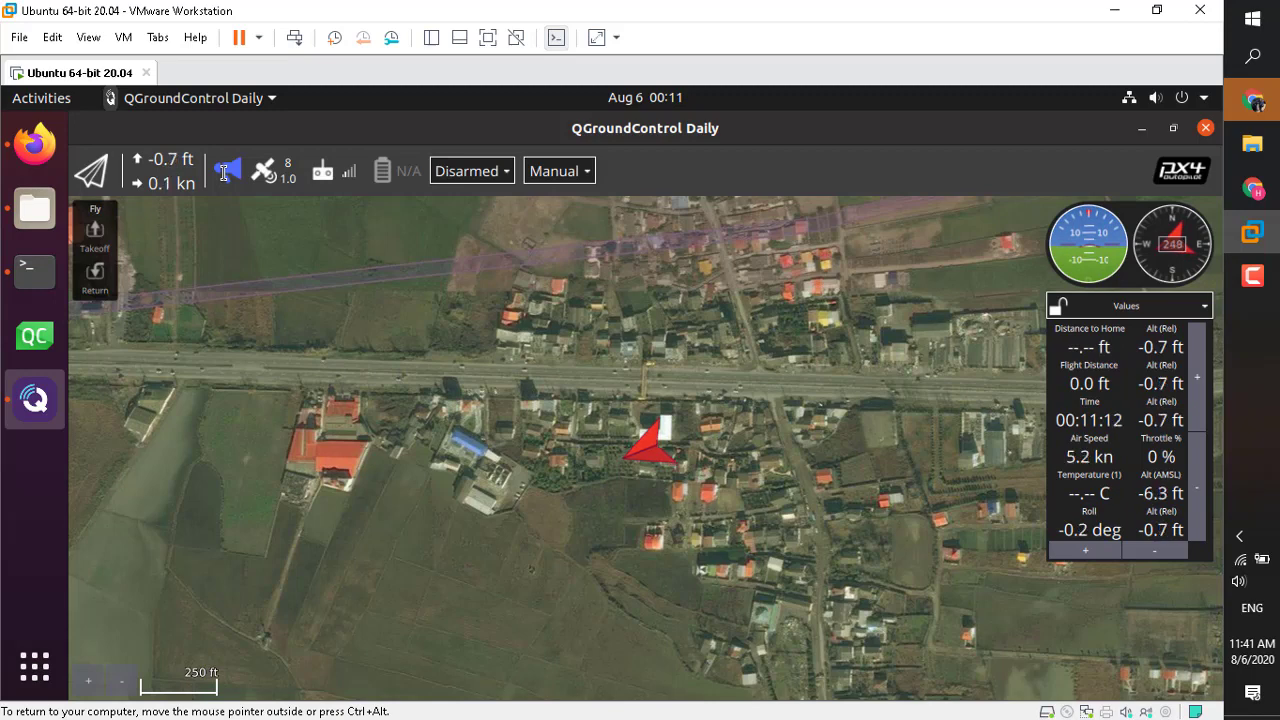
{"action": "left_click", "coordinate": [100, 170]}
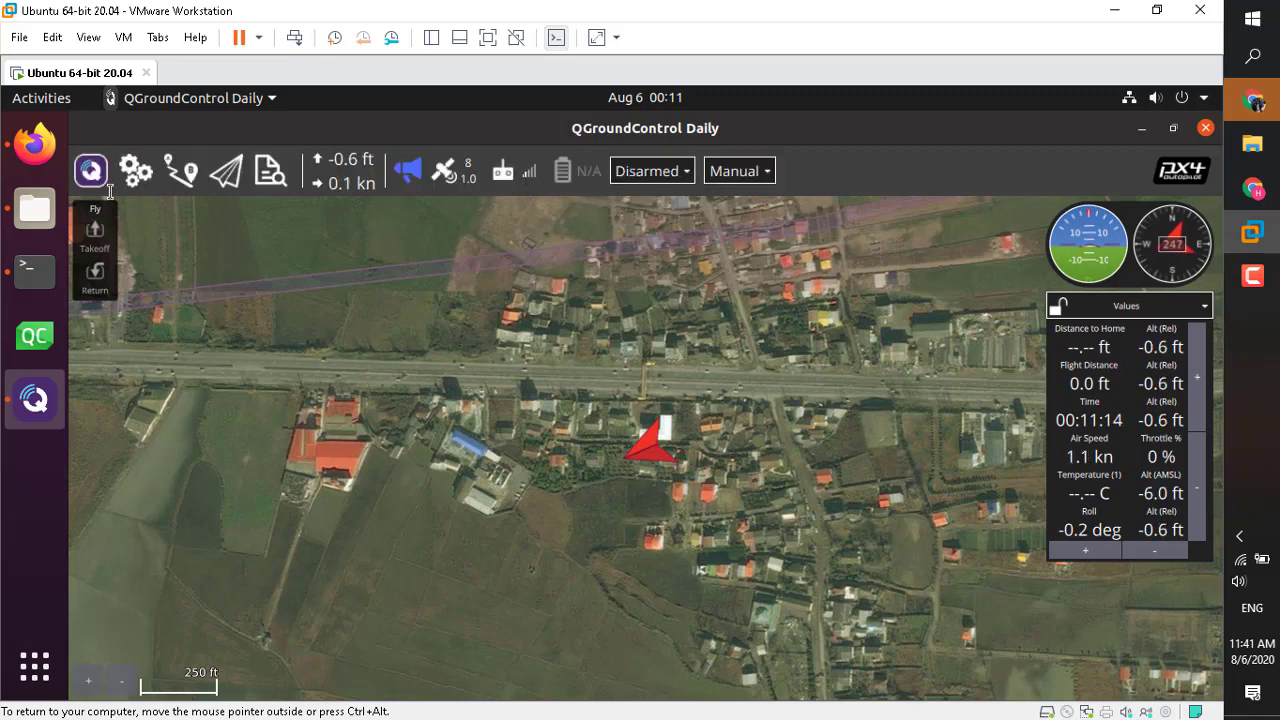
{"action": "left_click", "coordinate": [140, 176]}
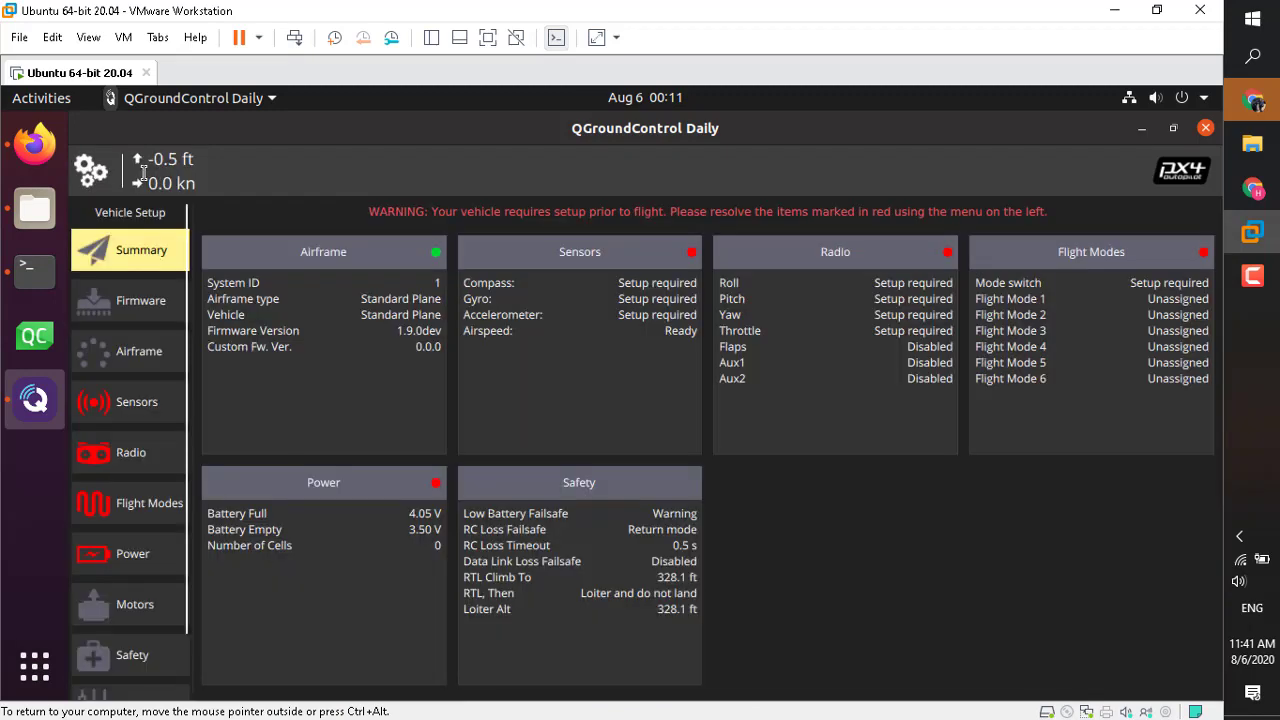
{"action": "left_click", "coordinate": [146, 452]}
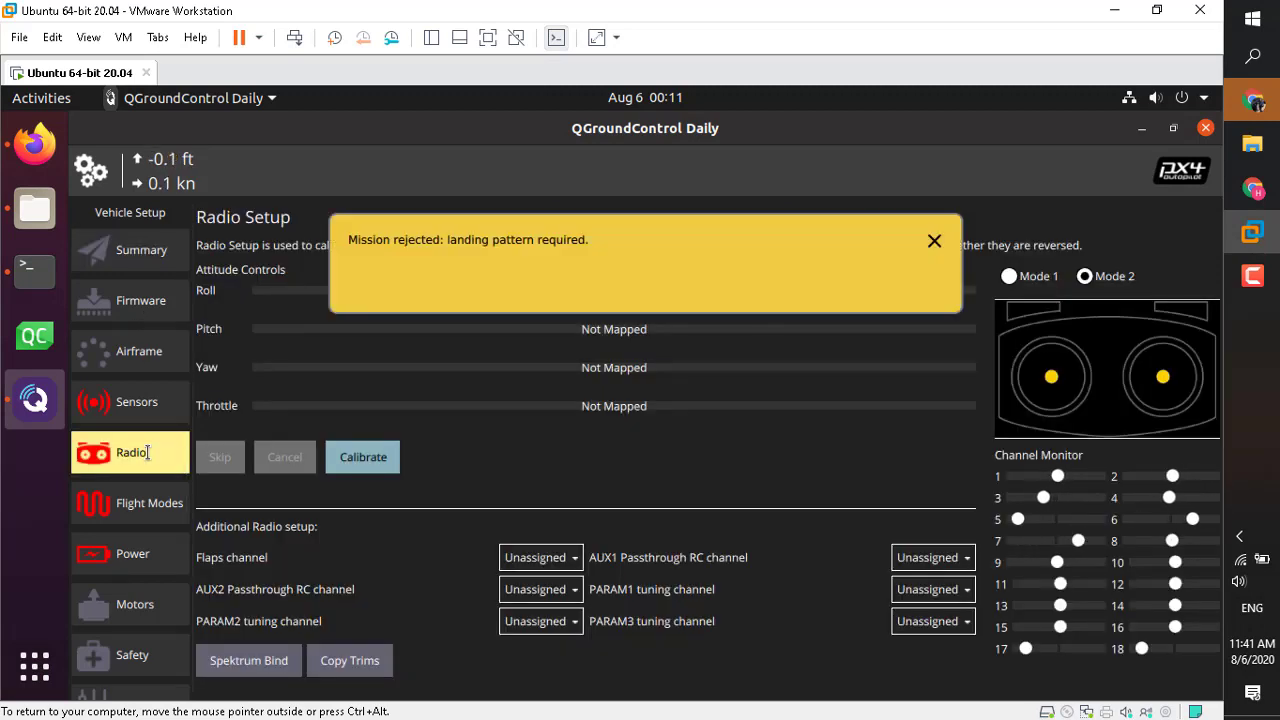
{"action": "left_click", "coordinate": [934, 240]}
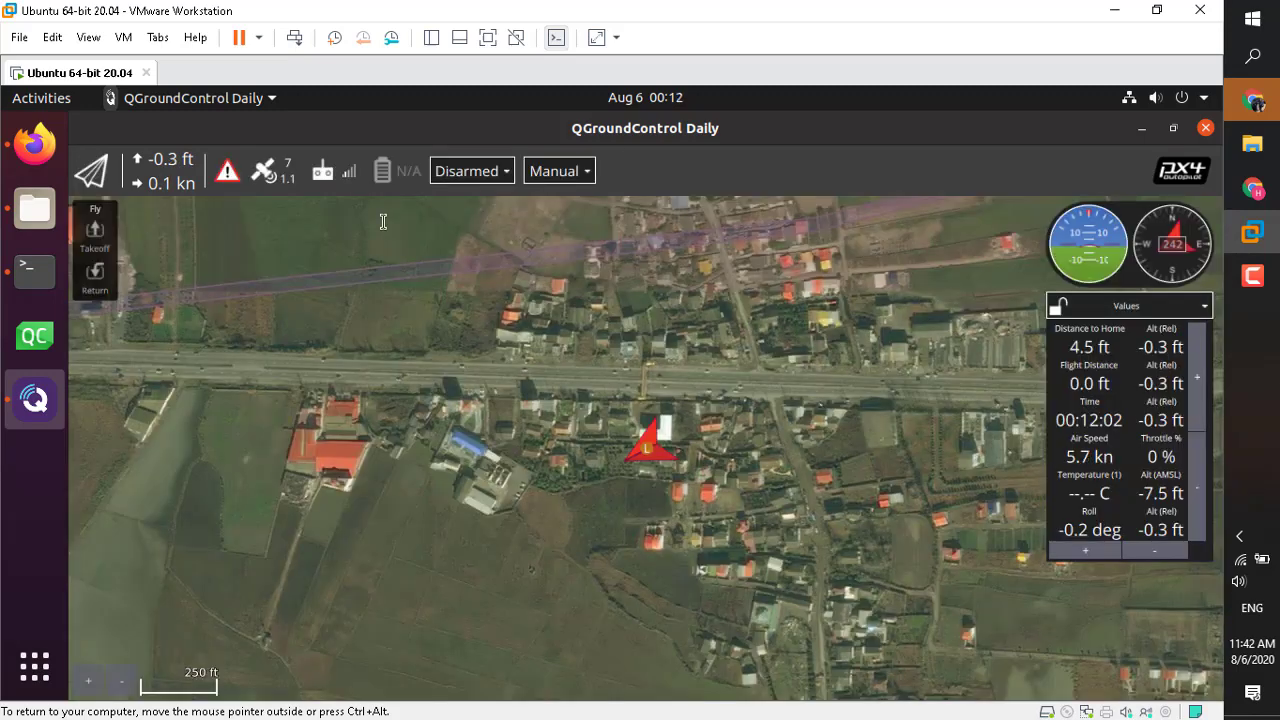
{"action": "left_click", "coordinate": [280, 170]}
{"action": "left_click", "coordinate": [352, 203]}
{"action": "left_click", "coordinate": [90, 170]}
{"action": "left_click", "coordinate": [228, 170]}
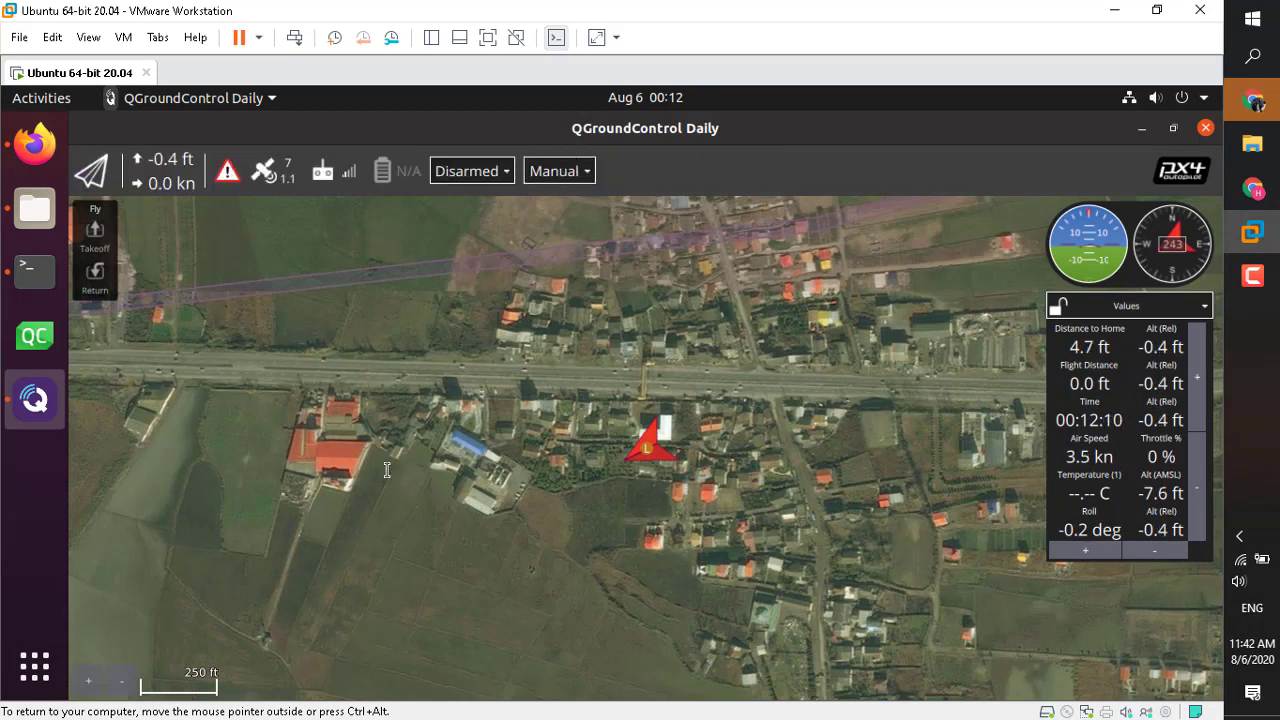
{"action": "left_click", "coordinate": [92, 170]}
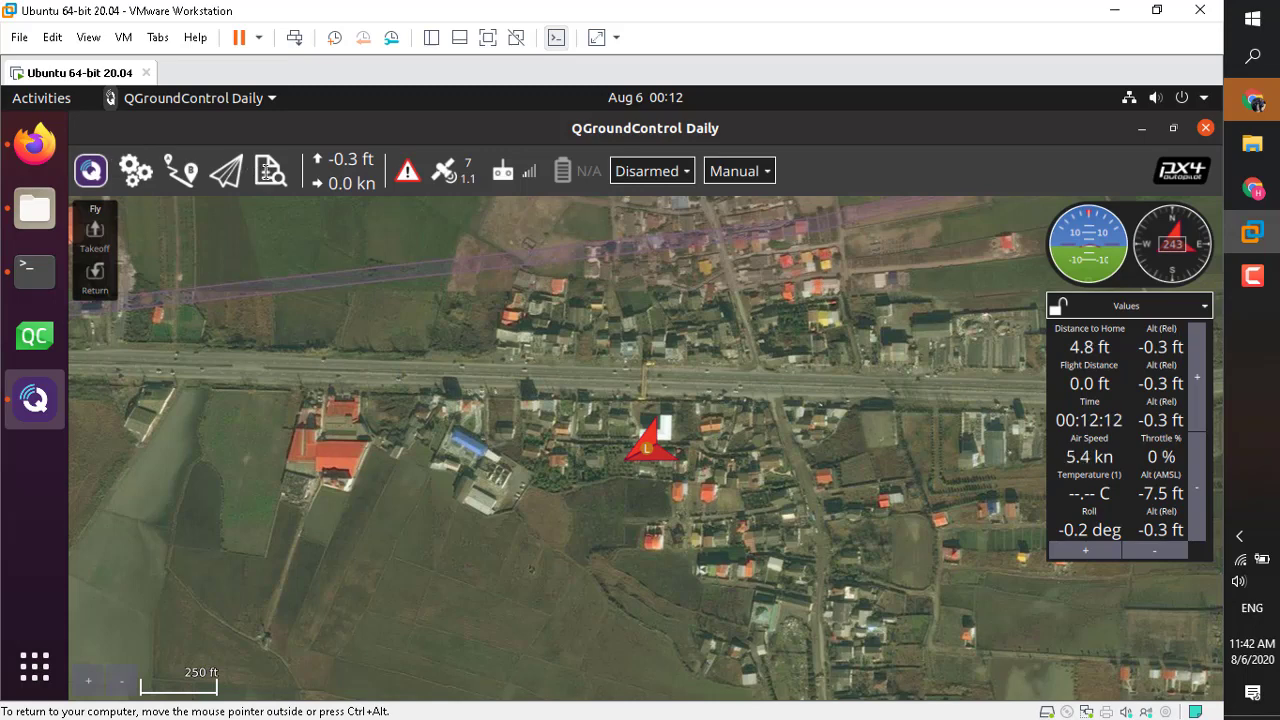
{"action": "left_click", "coordinate": [266, 171]}
{"action": "left_click", "coordinate": [267, 672]}
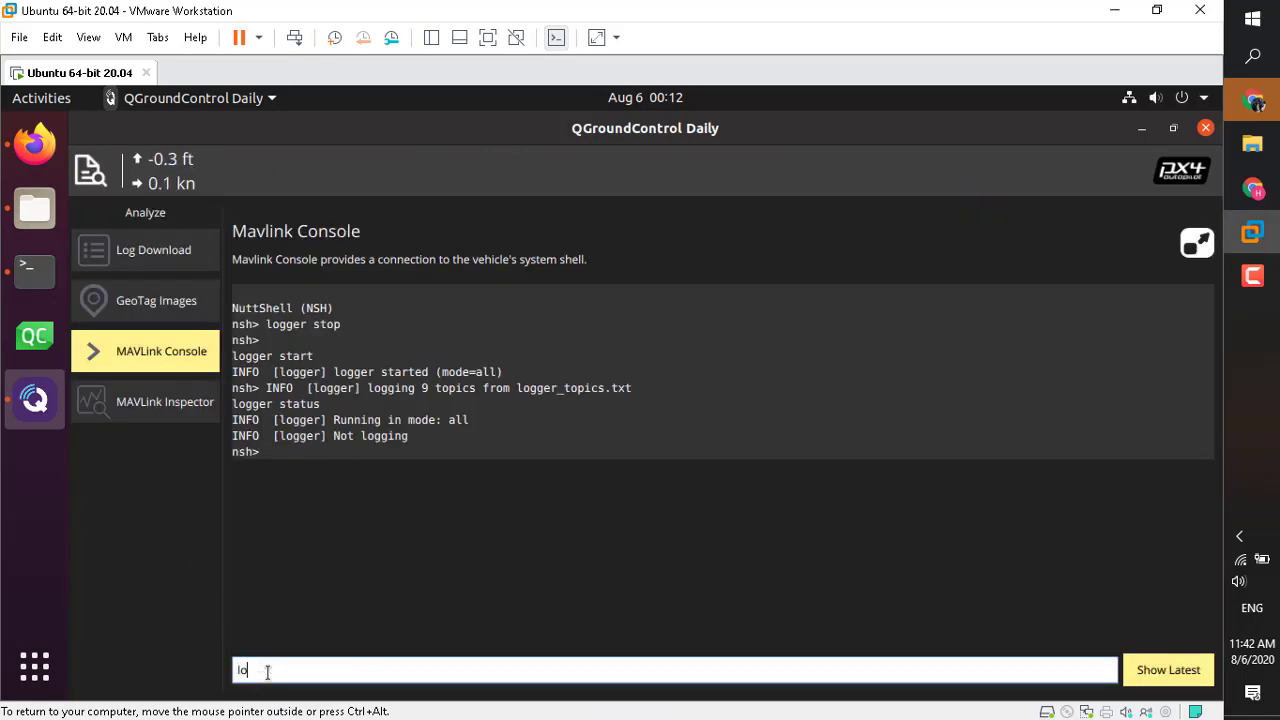
Step: Stop the logger with 'logger stop' and refresh the vehicle's log list on Log Download
{"action": "type", "text": "logger stop"}
{"action": "key", "text": "Return"}
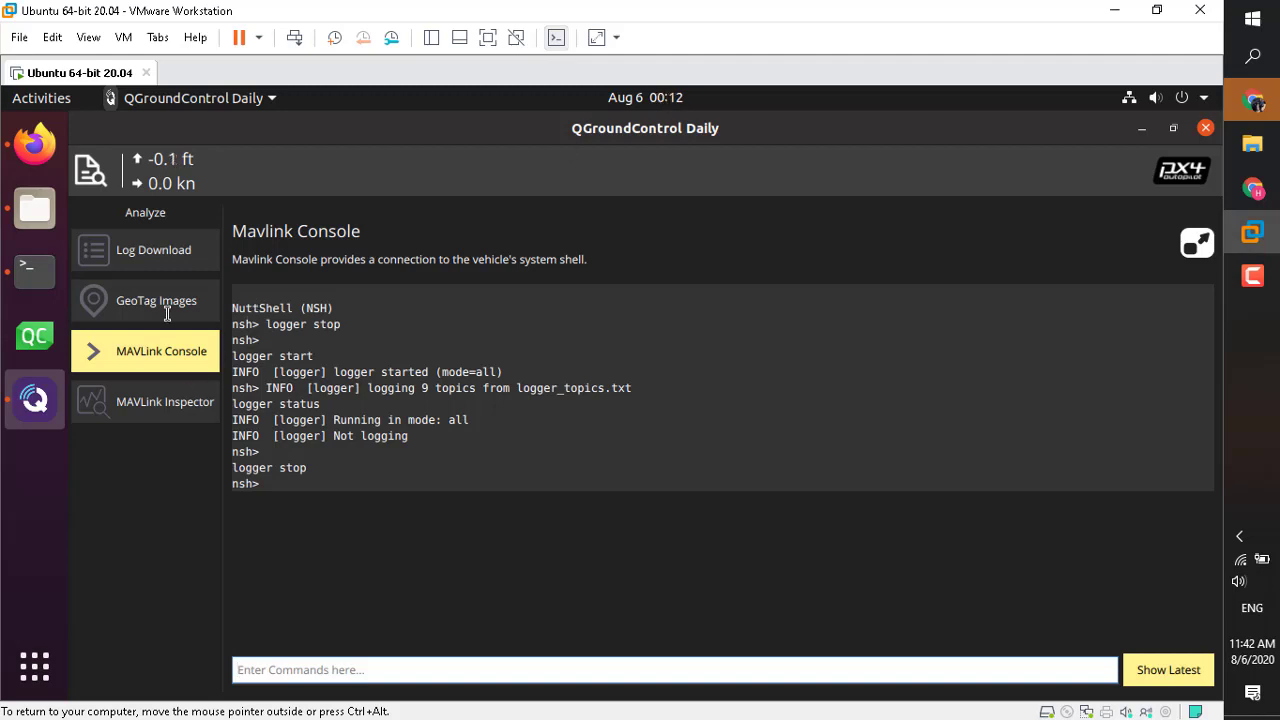
{"action": "left_click", "coordinate": [163, 263]}
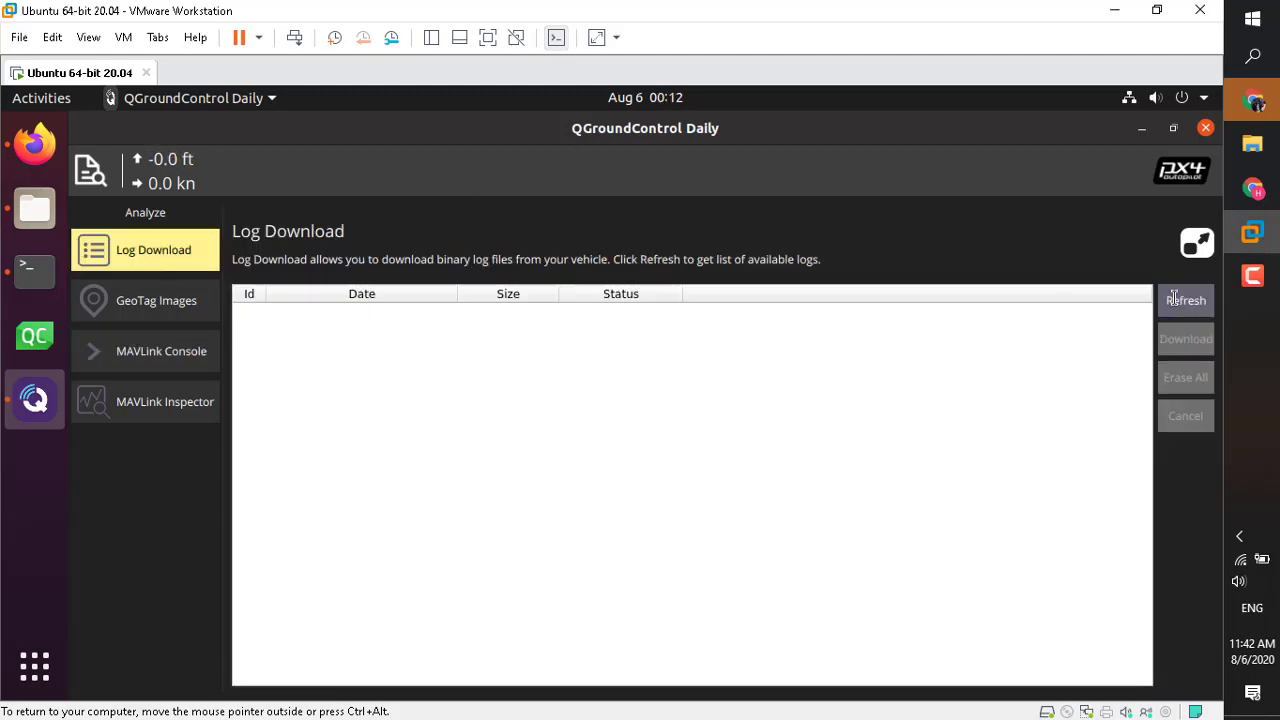
{"action": "left_click", "coordinate": [1176, 298]}
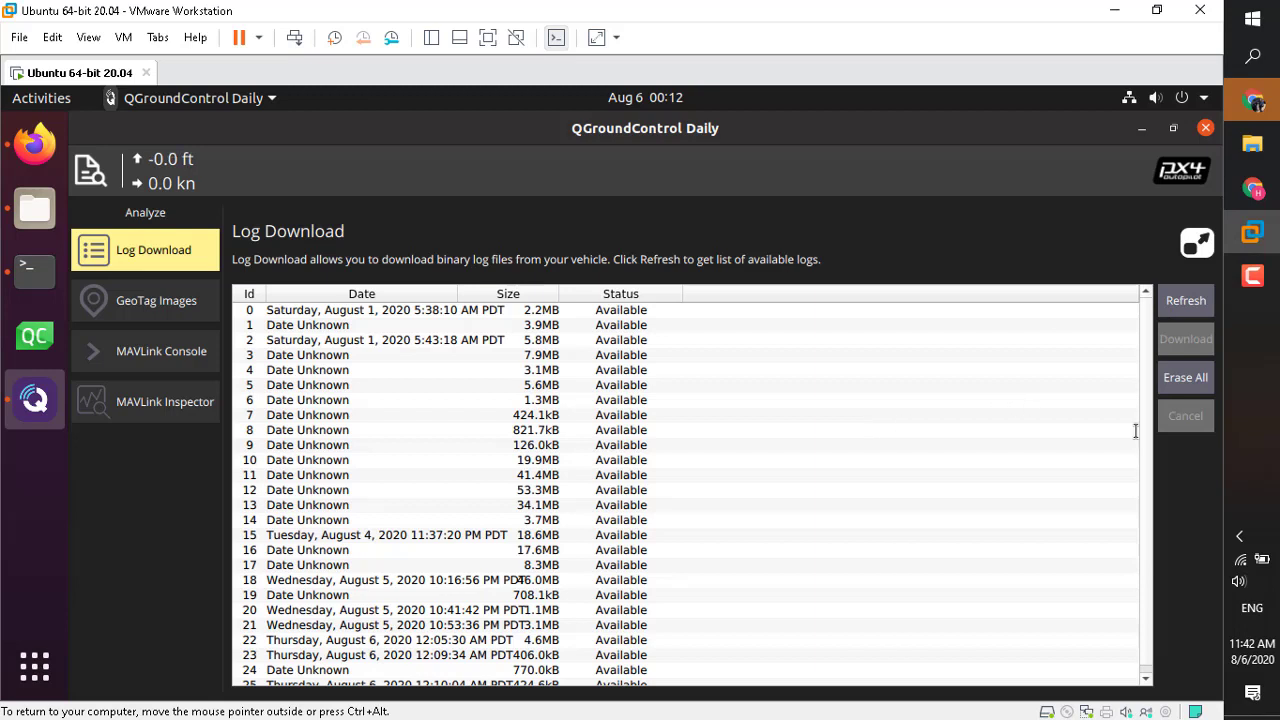
Step: Download the newest log, entry 25 (424.6kB), into the Desktop folder
{"action": "scroll", "coordinate": [1140, 470], "scroll_direction": "down", "scroll_amount": 1}
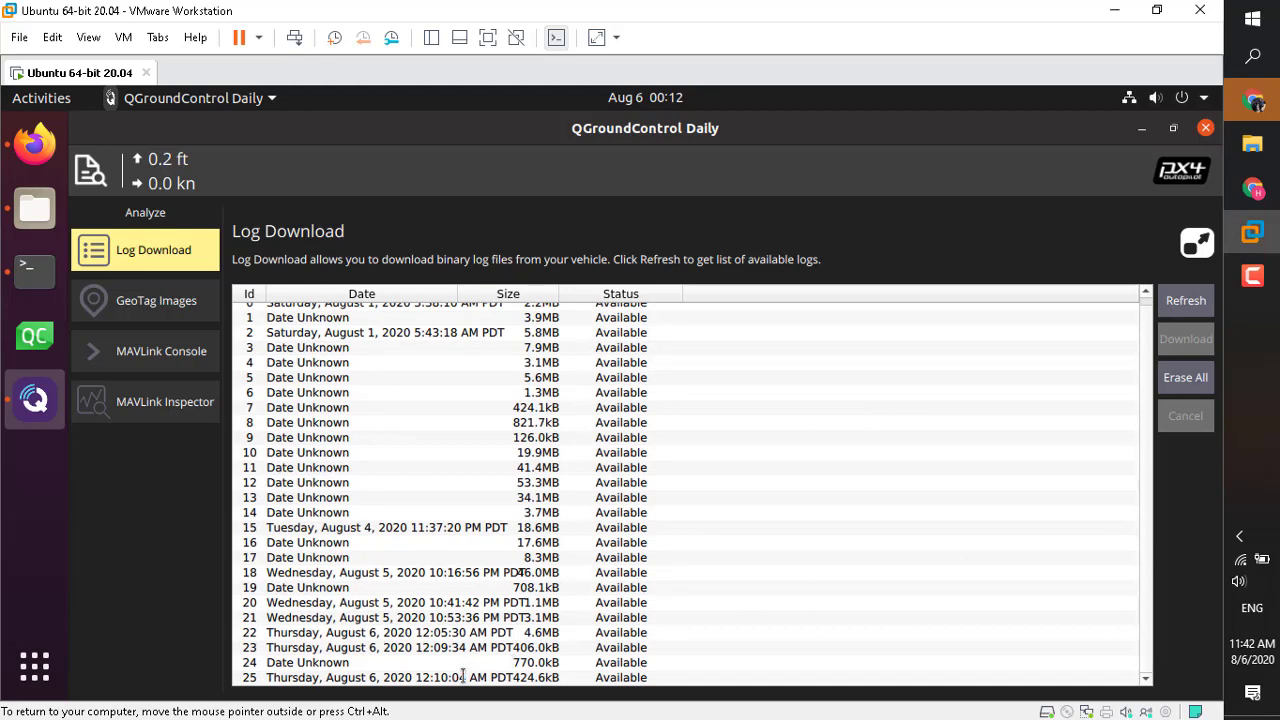
{"action": "left_click", "coordinate": [462, 677]}
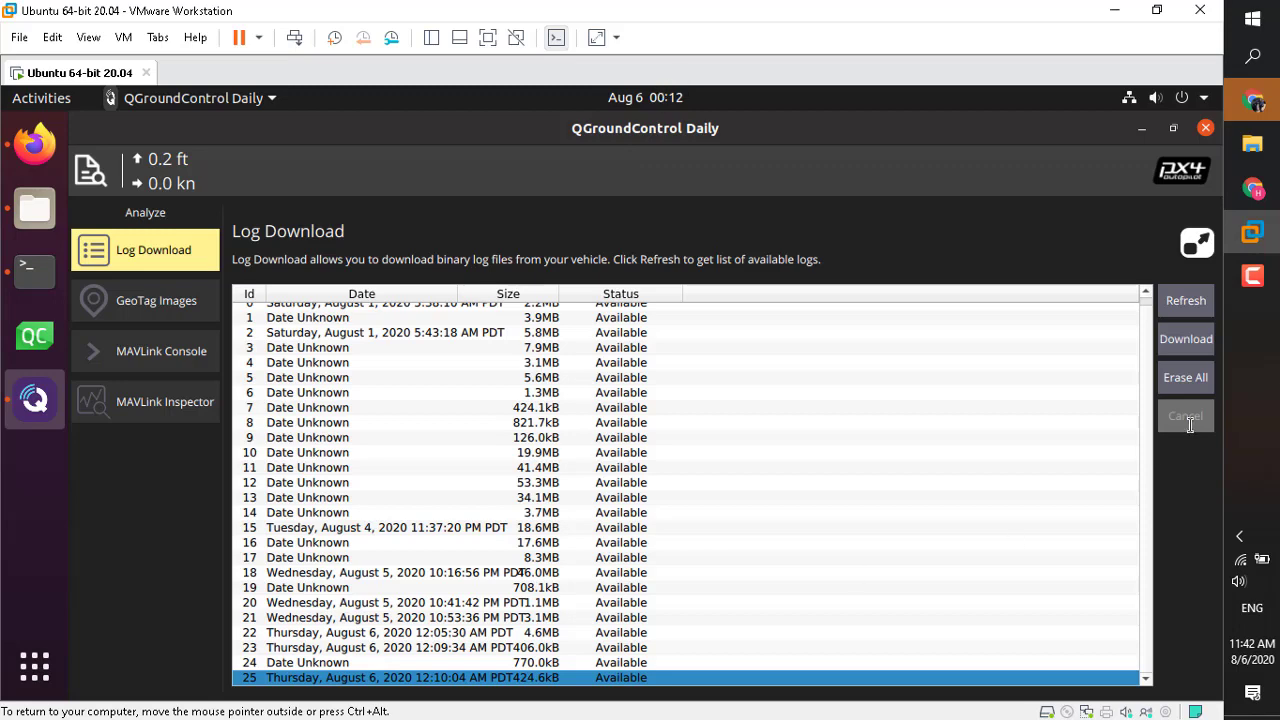
{"action": "left_click", "coordinate": [1186, 339]}
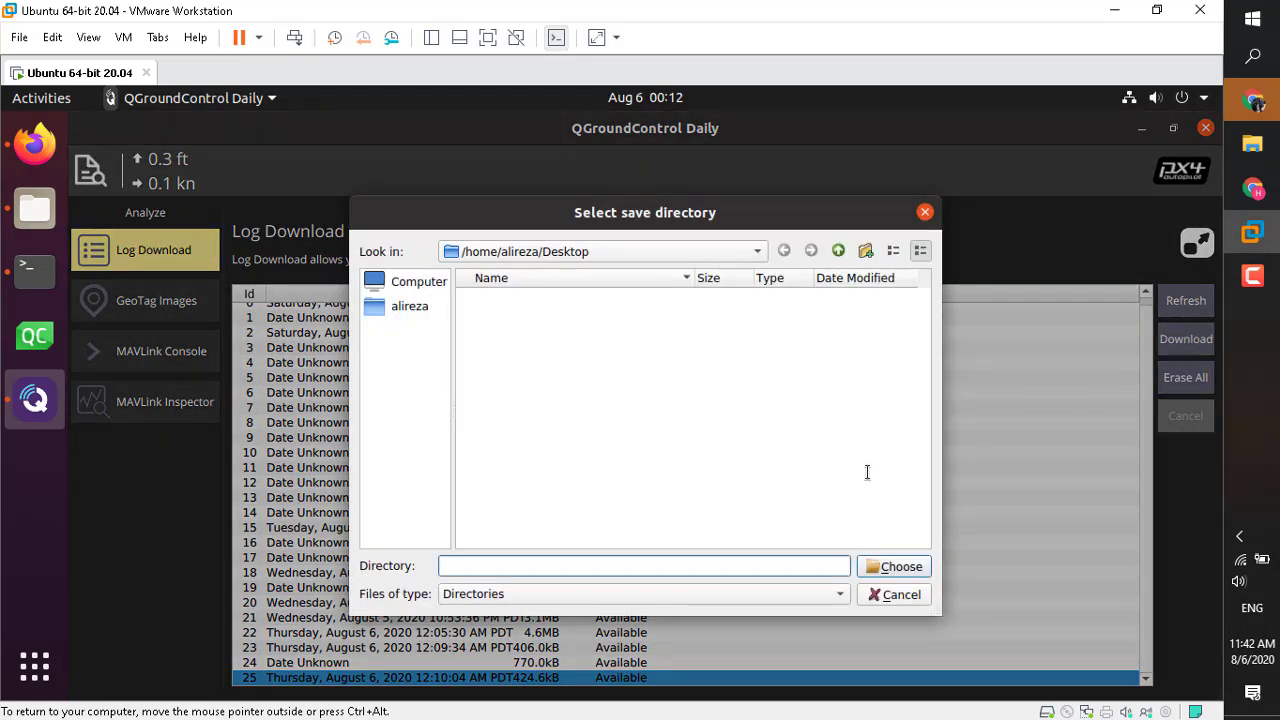
{"action": "left_click", "coordinate": [890, 566]}
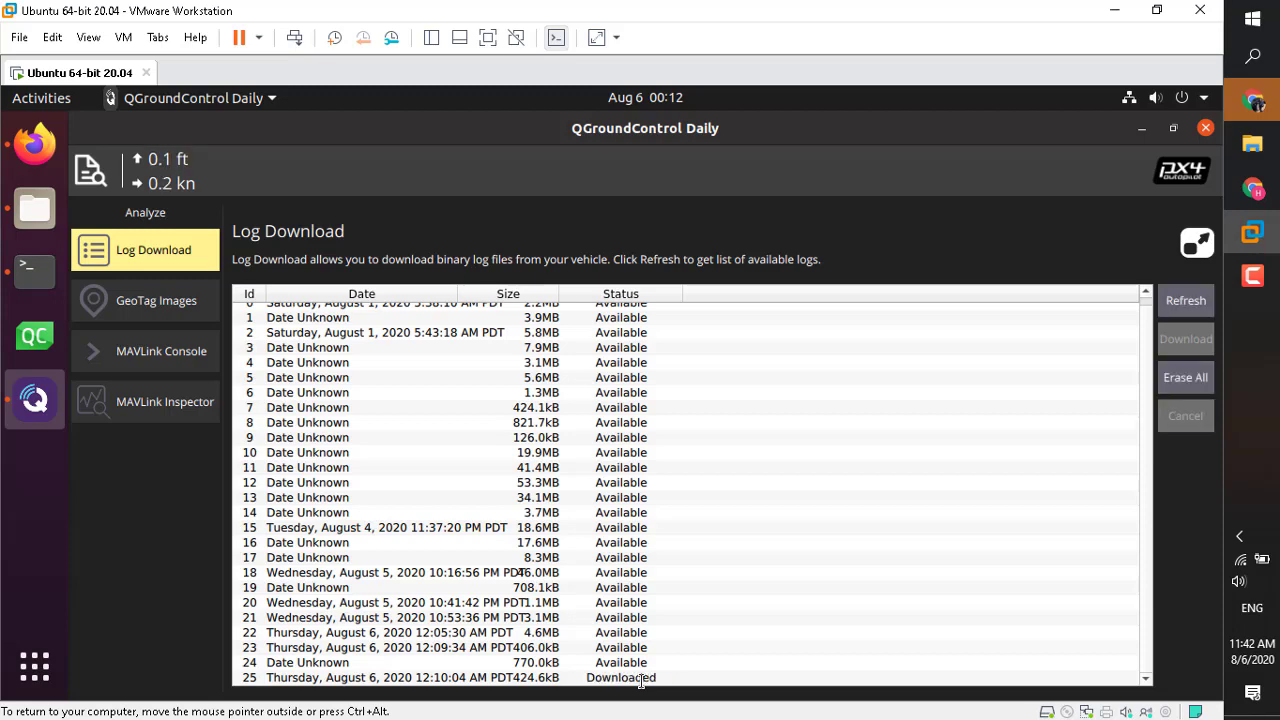
Step: Return from the host start menu to the VM and hide all windows to reveal the desktop
{"action": "mouse_move", "coordinate": [1252, 275]}
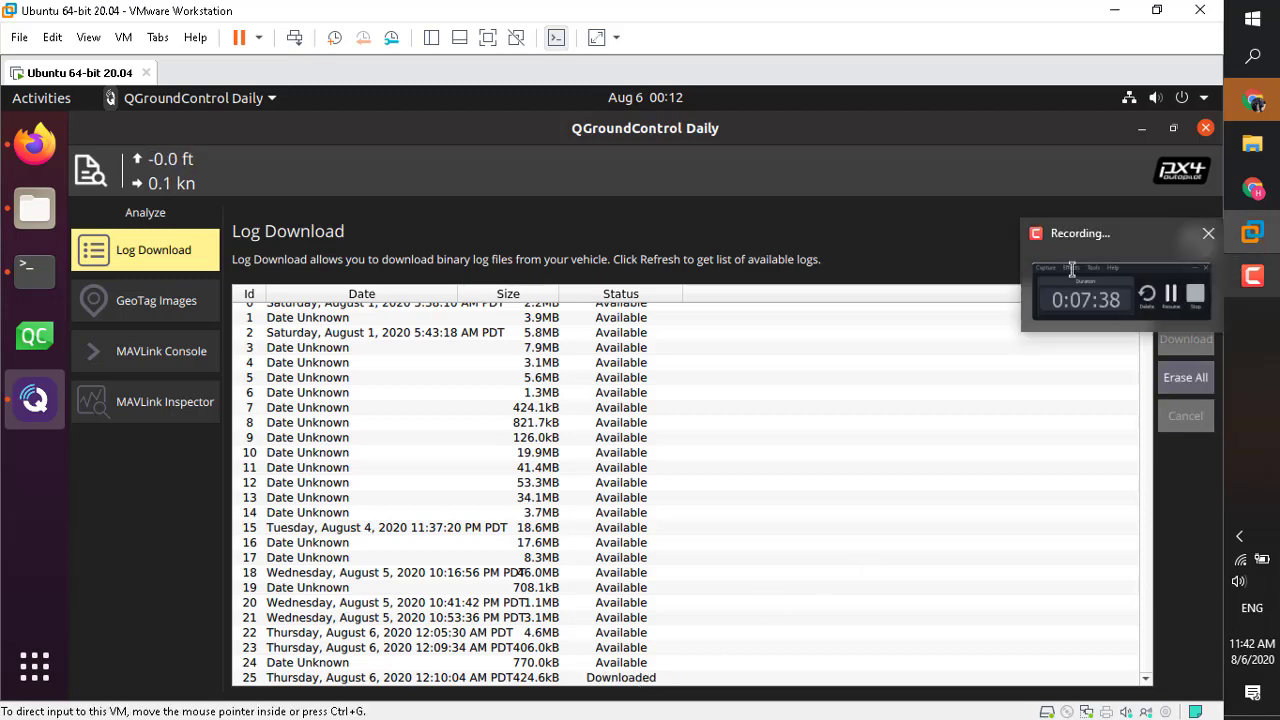
{"action": "key", "text": "super"}
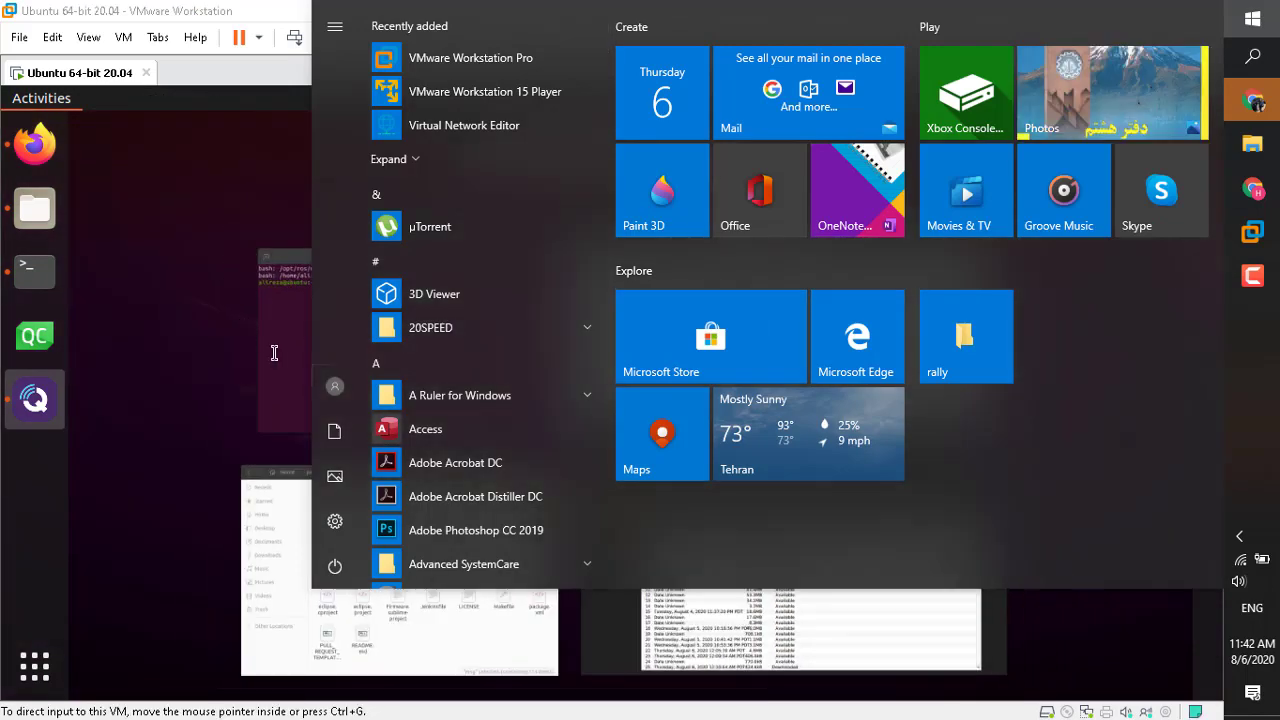
{"action": "left_click", "coordinate": [274, 352]}
{"action": "left_click", "coordinate": [620, 318]}
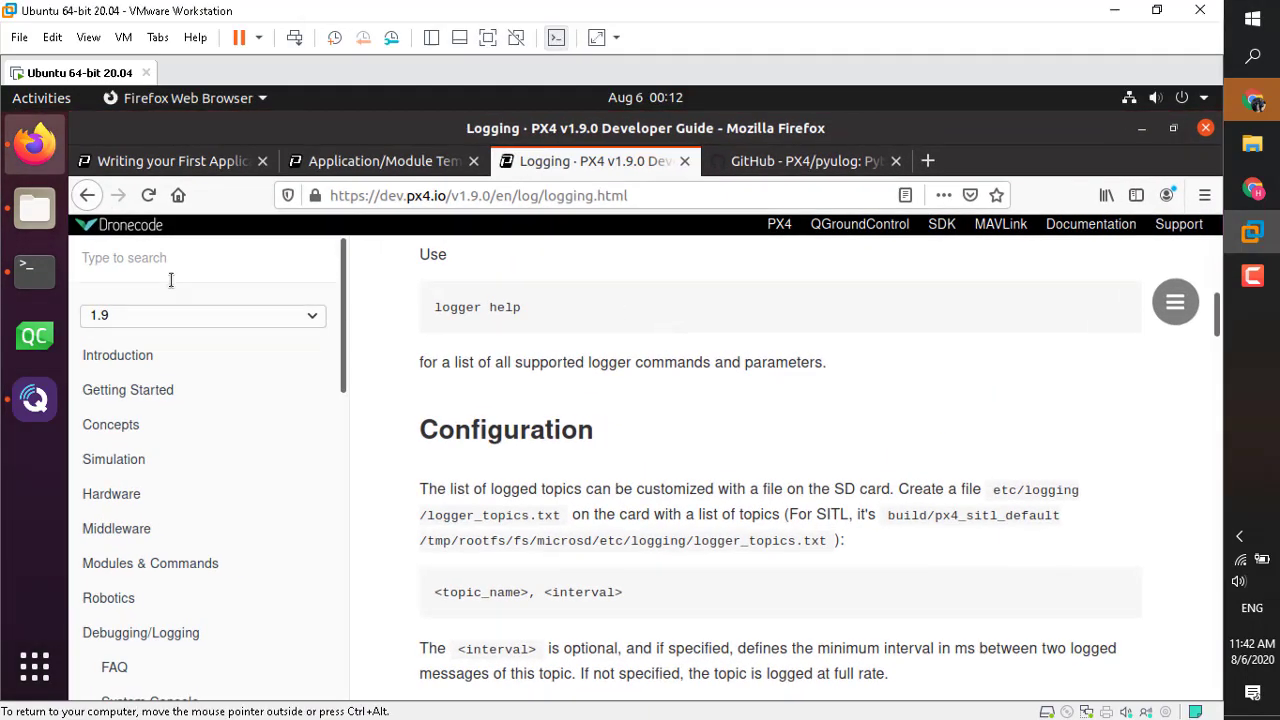
{"action": "left_click", "coordinate": [35, 208]}
{"action": "key", "text": "super+d"}
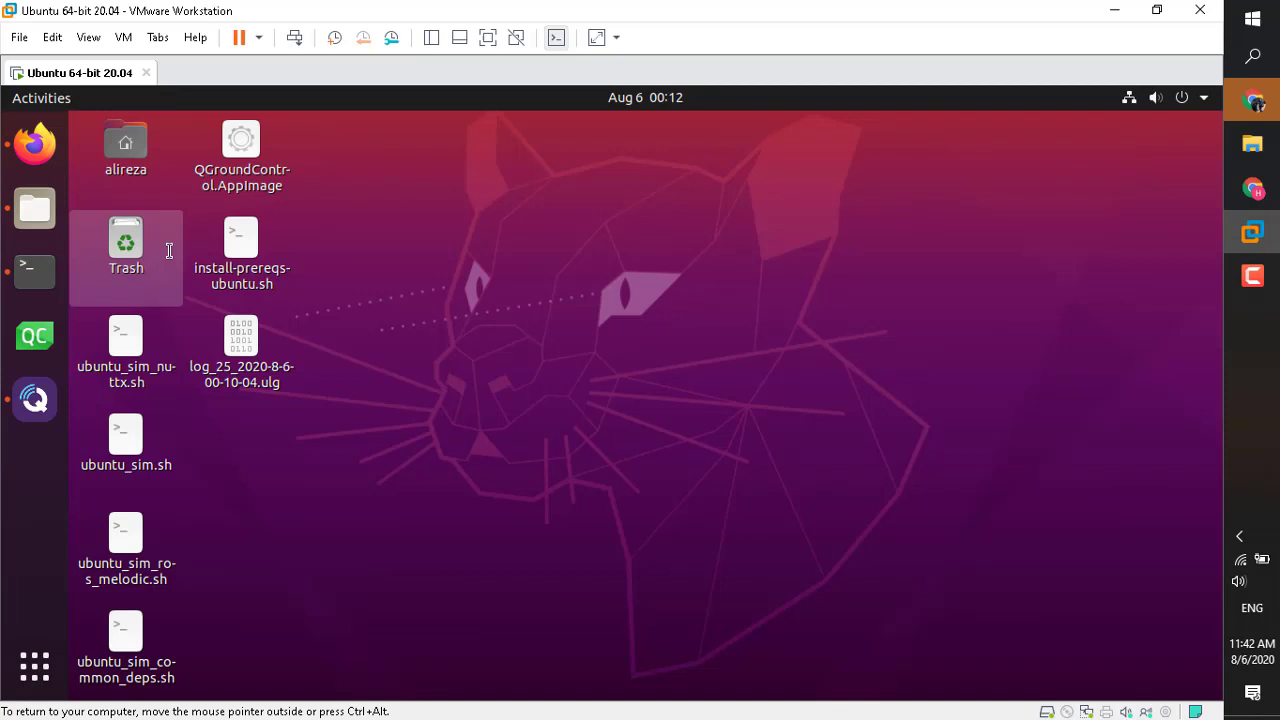
{"action": "left_click", "coordinate": [280, 370]}
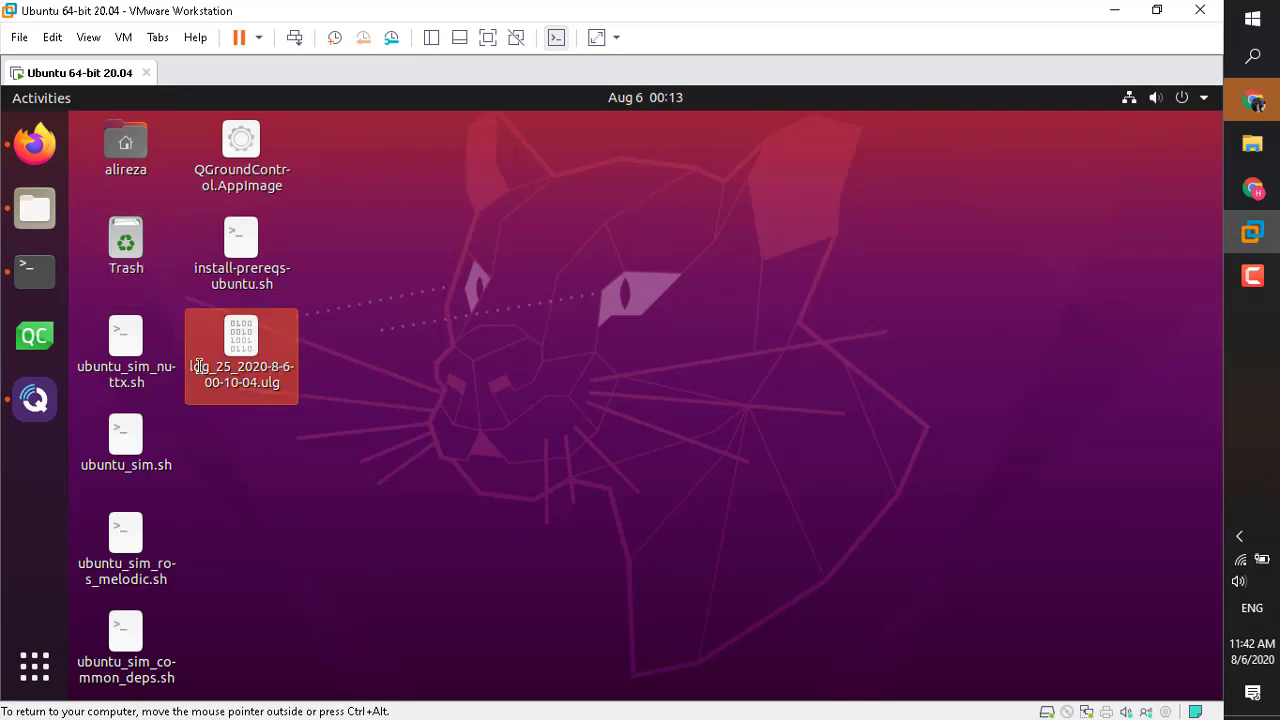
{"action": "right_click", "coordinate": [236, 366]}
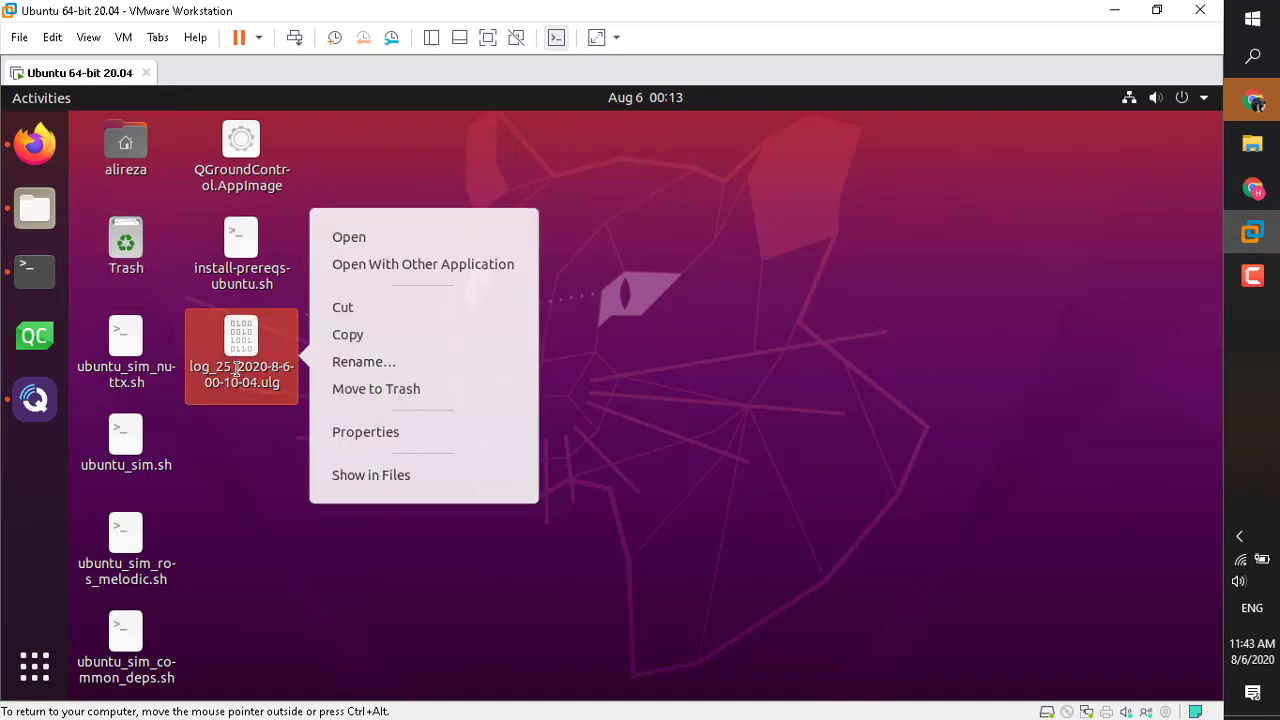
{"action": "left_click", "coordinate": [362, 361]}
{"action": "type", "text": "log1"}
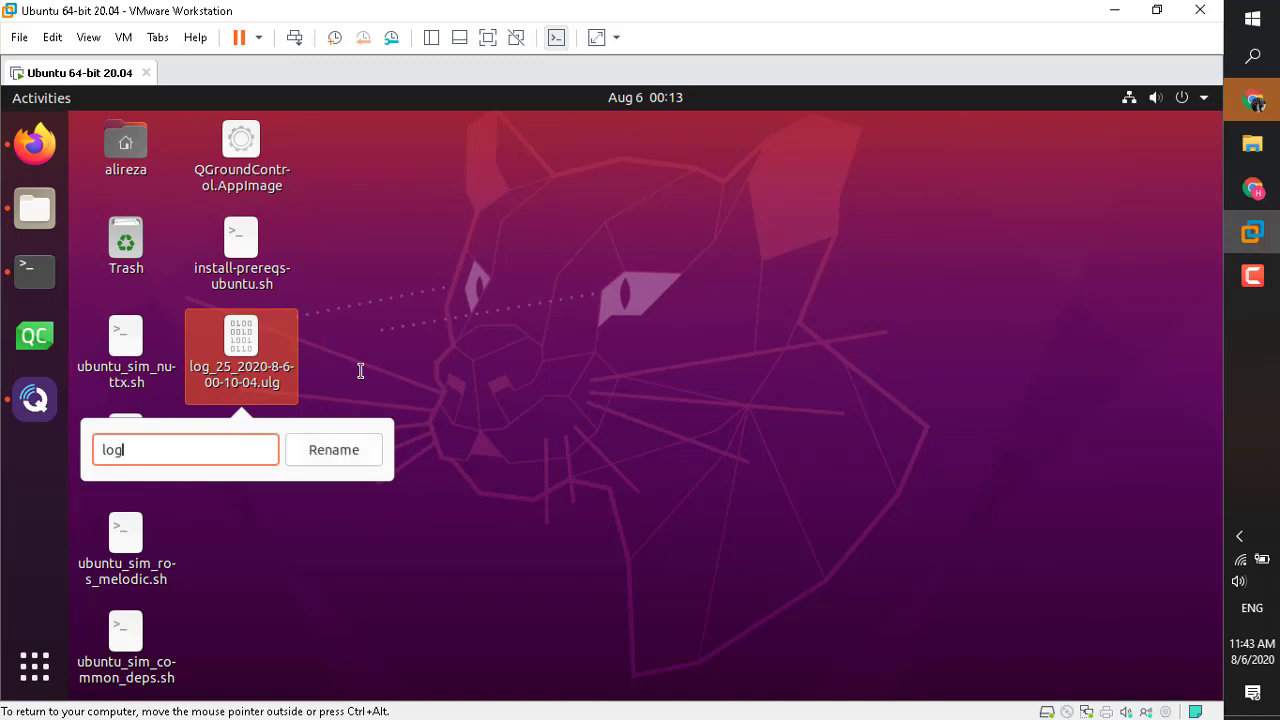
{"action": "key", "text": "Return"}
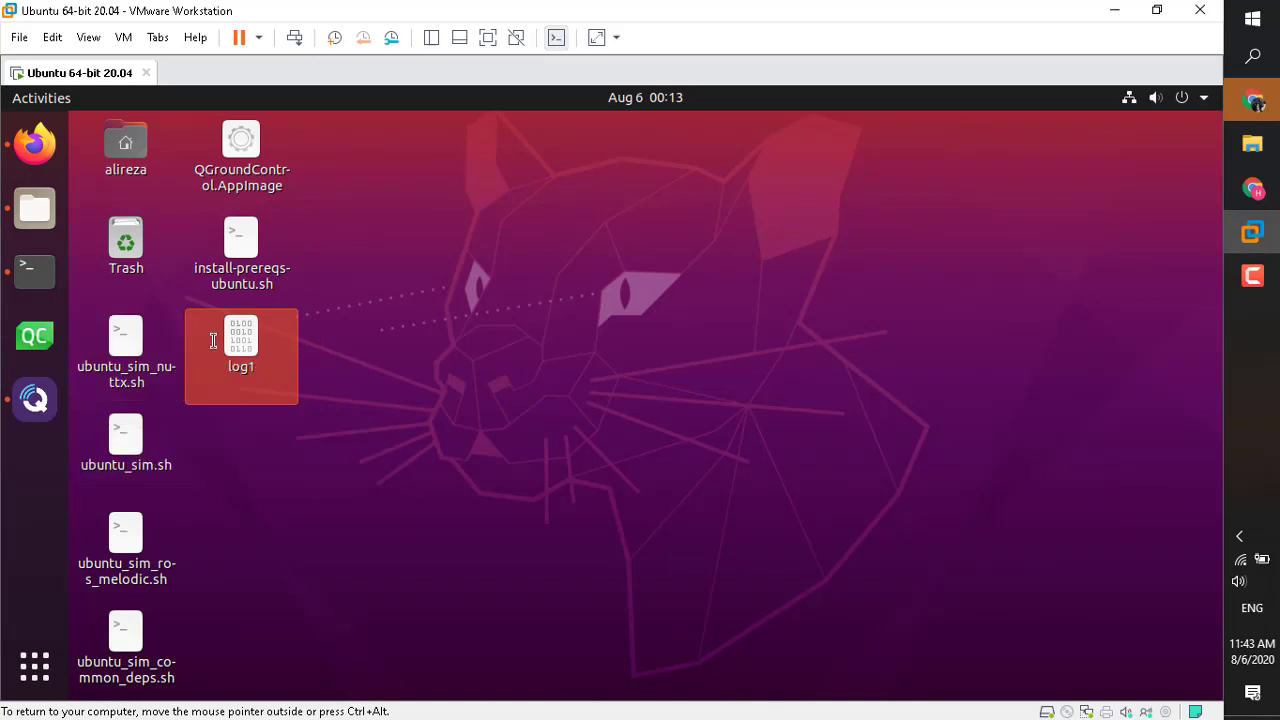
Step: Append the .ulog extension so the file is named log1.ulog
{"action": "right_click", "coordinate": [231, 366]}
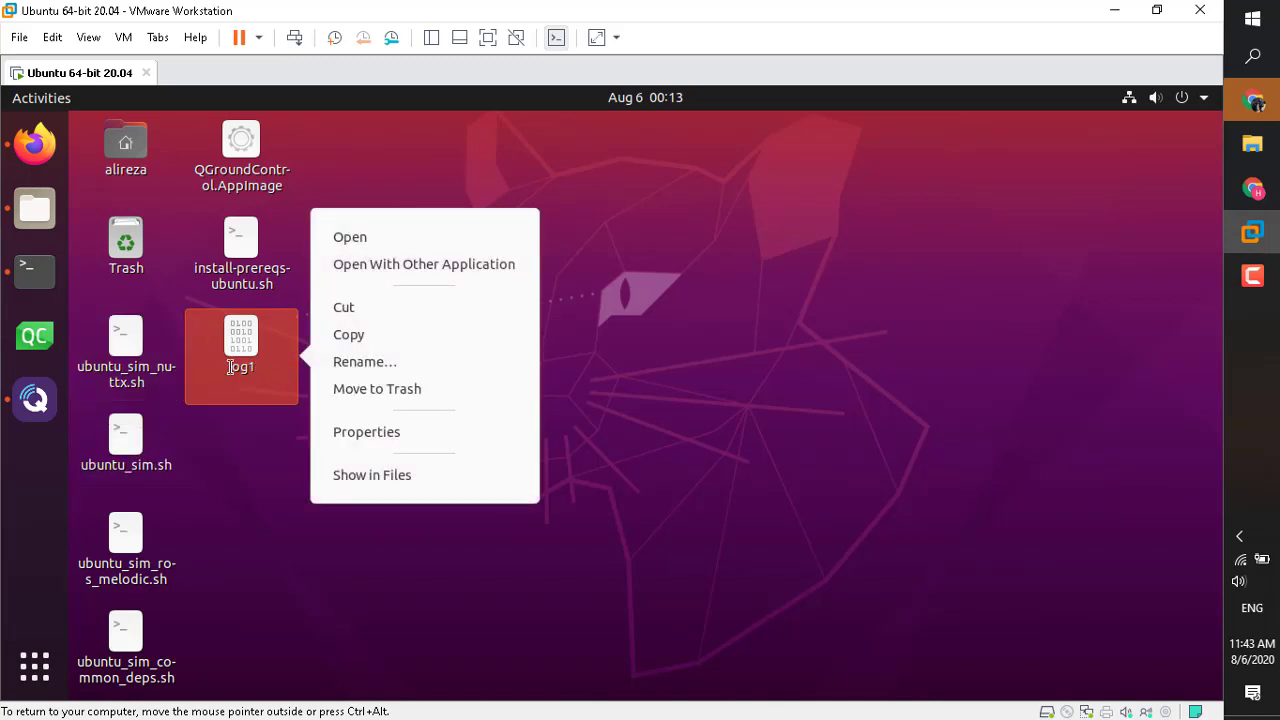
{"action": "left_click", "coordinate": [357, 361]}
{"action": "key", "text": "Left"}
{"action": "key", "text": "Right"}
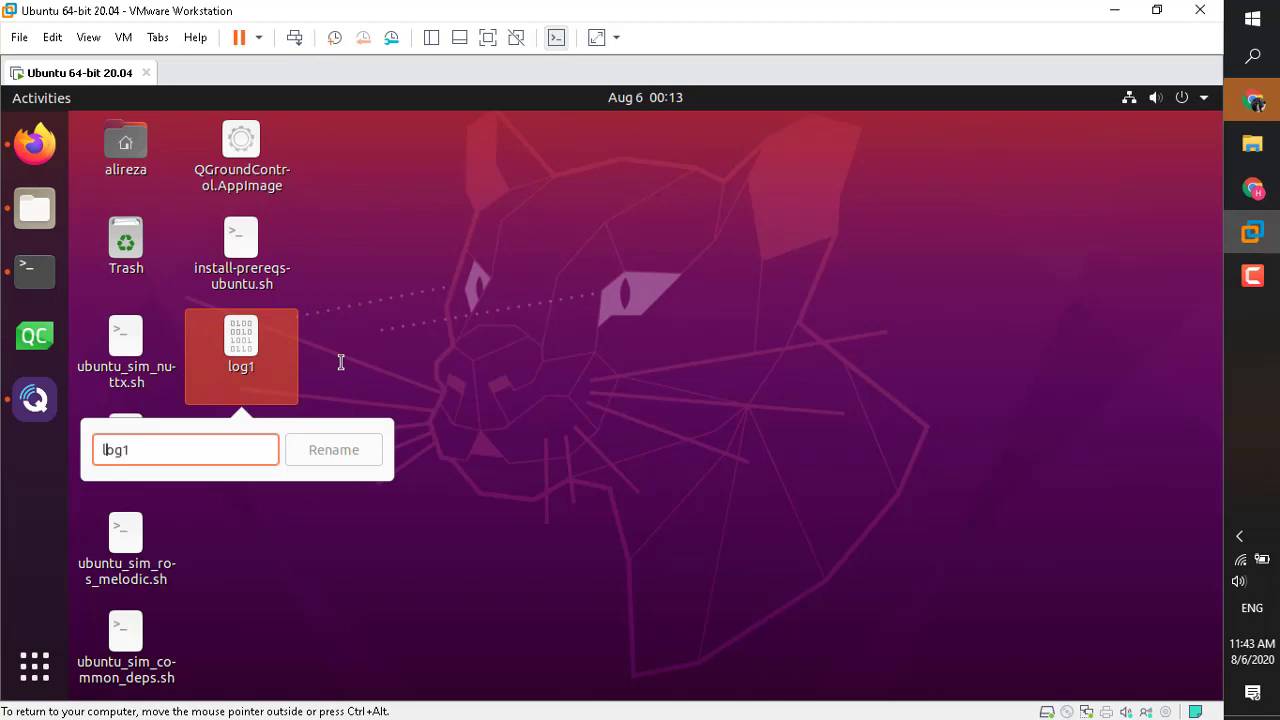
{"action": "type", "text": ".ulog"}
{"action": "key", "text": "Return"}
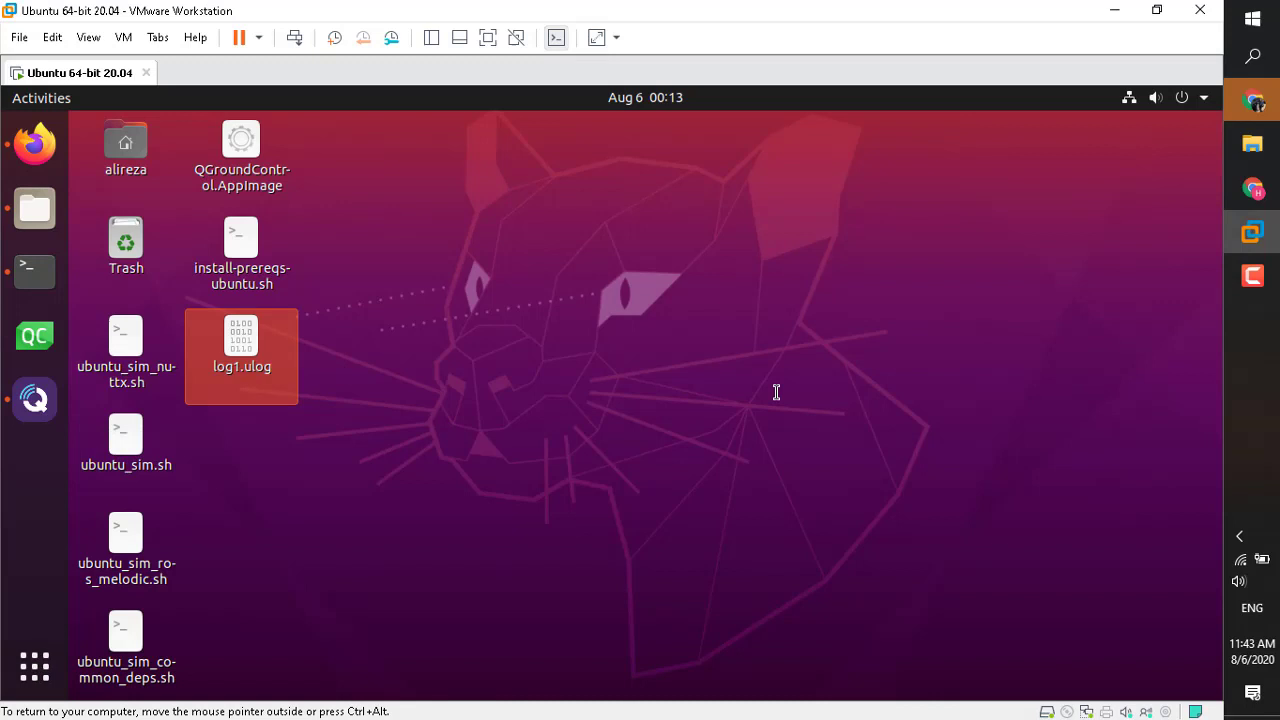
{"action": "mouse_move", "coordinate": [1253, 275]}
{"action": "left_click", "coordinate": [1174, 284]}
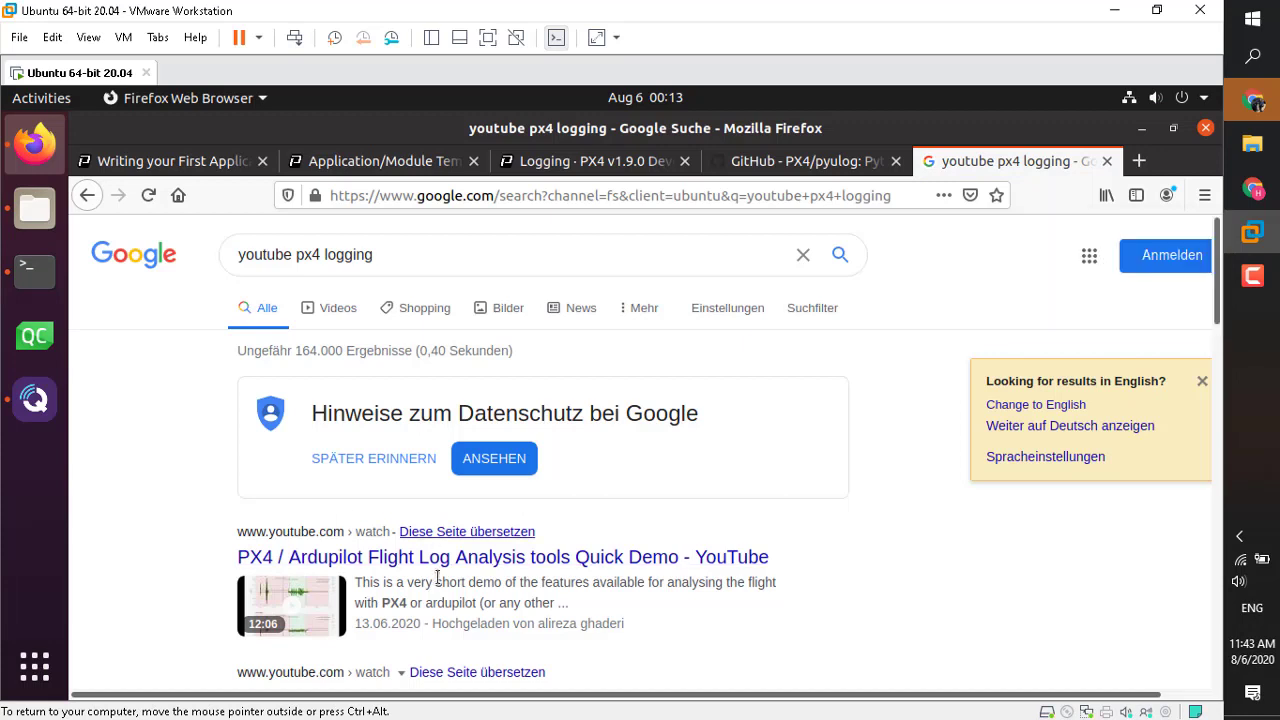
Step: View the 'PX4 / Ardupilot Flight Log Analysis tools Quick Demo' YouTube video, then close its tab
{"action": "left_click", "coordinate": [381, 553]}
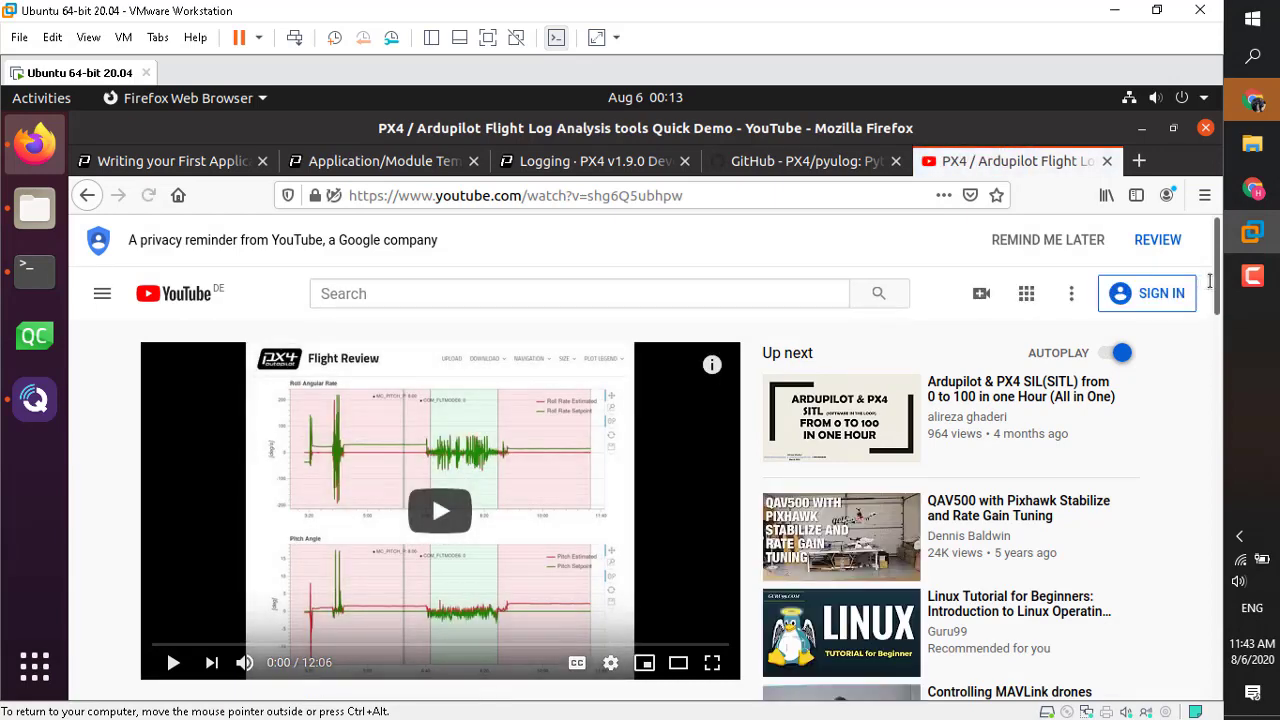
{"action": "scroll", "coordinate": [1208, 330], "scroll_direction": "down", "scroll_amount": 3}
{"action": "scroll", "coordinate": [1208, 330], "scroll_direction": "down", "scroll_amount": 2}
{"action": "scroll", "coordinate": [860, 370], "scroll_direction": "up", "scroll_amount": 6}
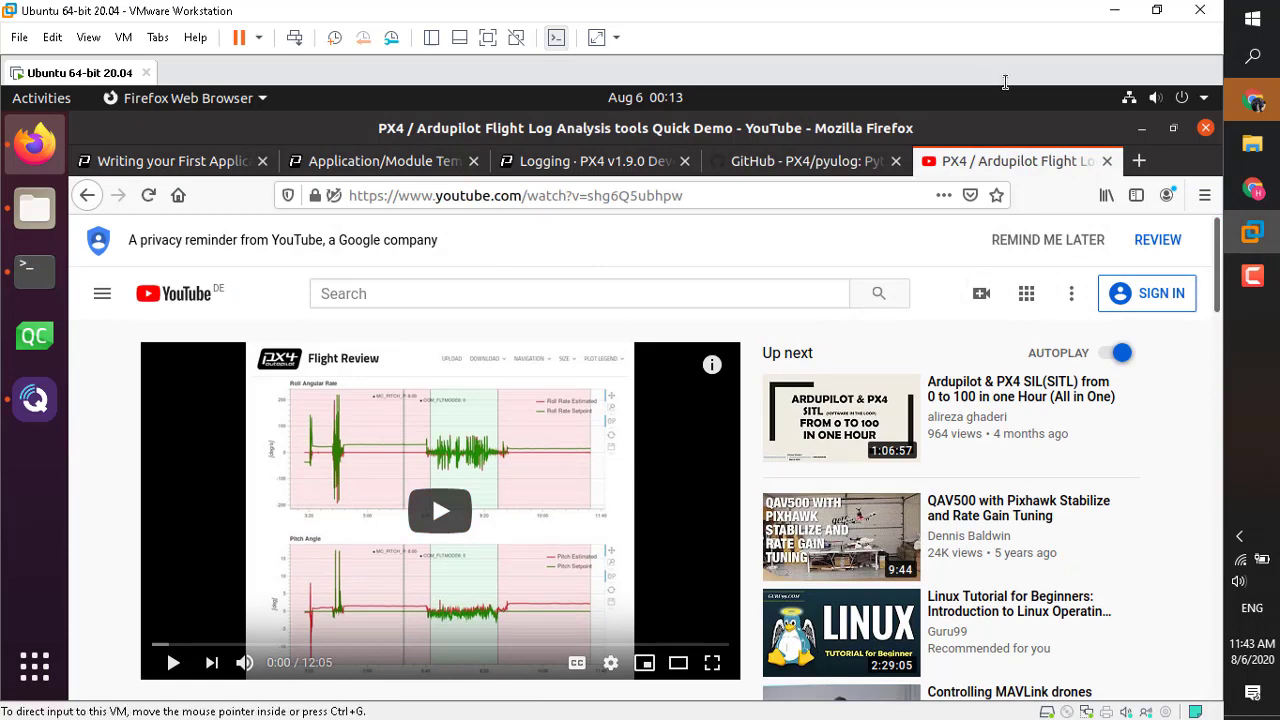
{"action": "left_click", "coordinate": [1107, 160]}
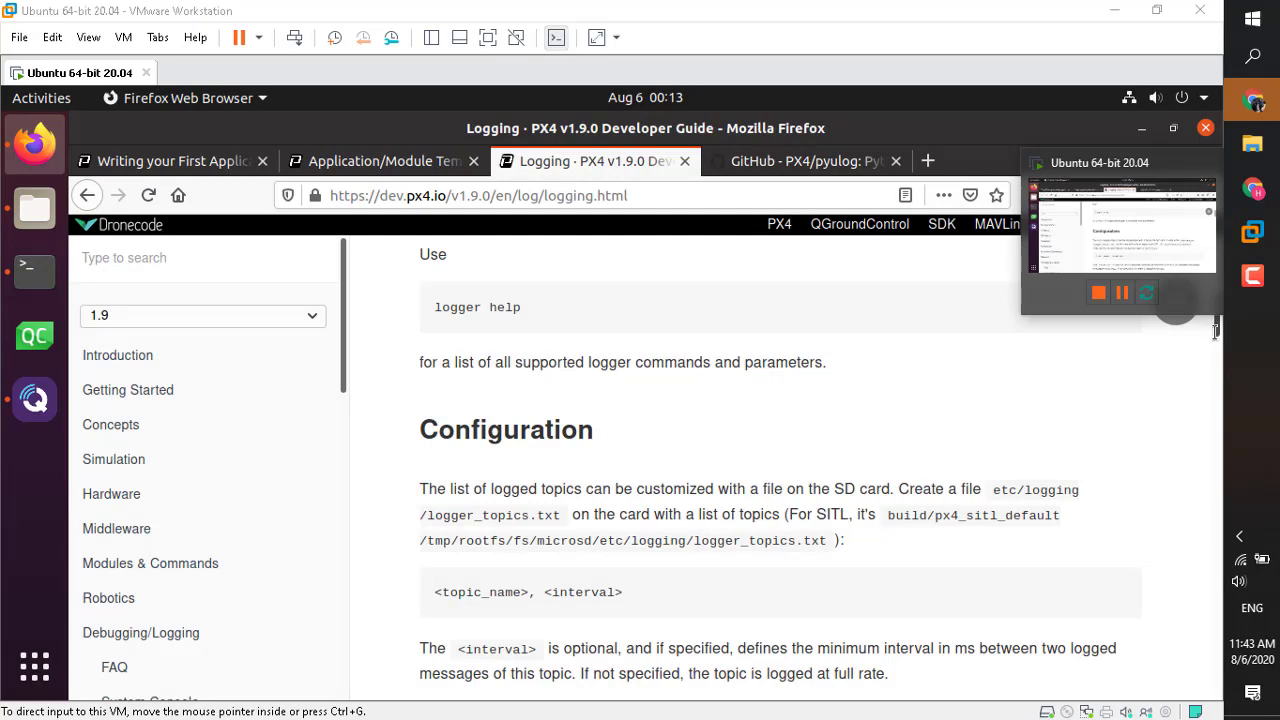
Step: Follow the pyulog link from the PX4 logging guide to the PX4/pyulog GitHub repository
{"action": "scroll", "coordinate": [1096, 405], "scroll_direction": "down", "scroll_amount": 5}
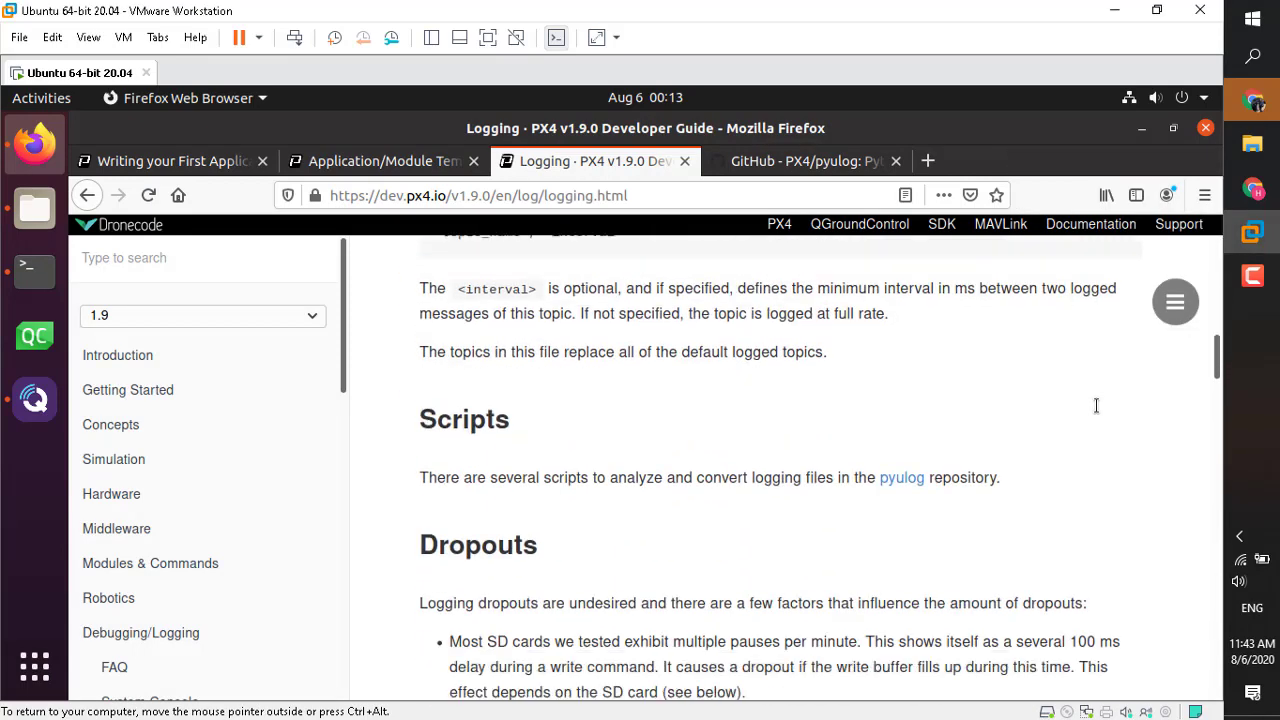
{"action": "scroll", "coordinate": [1096, 405], "scroll_direction": "down", "scroll_amount": 1}
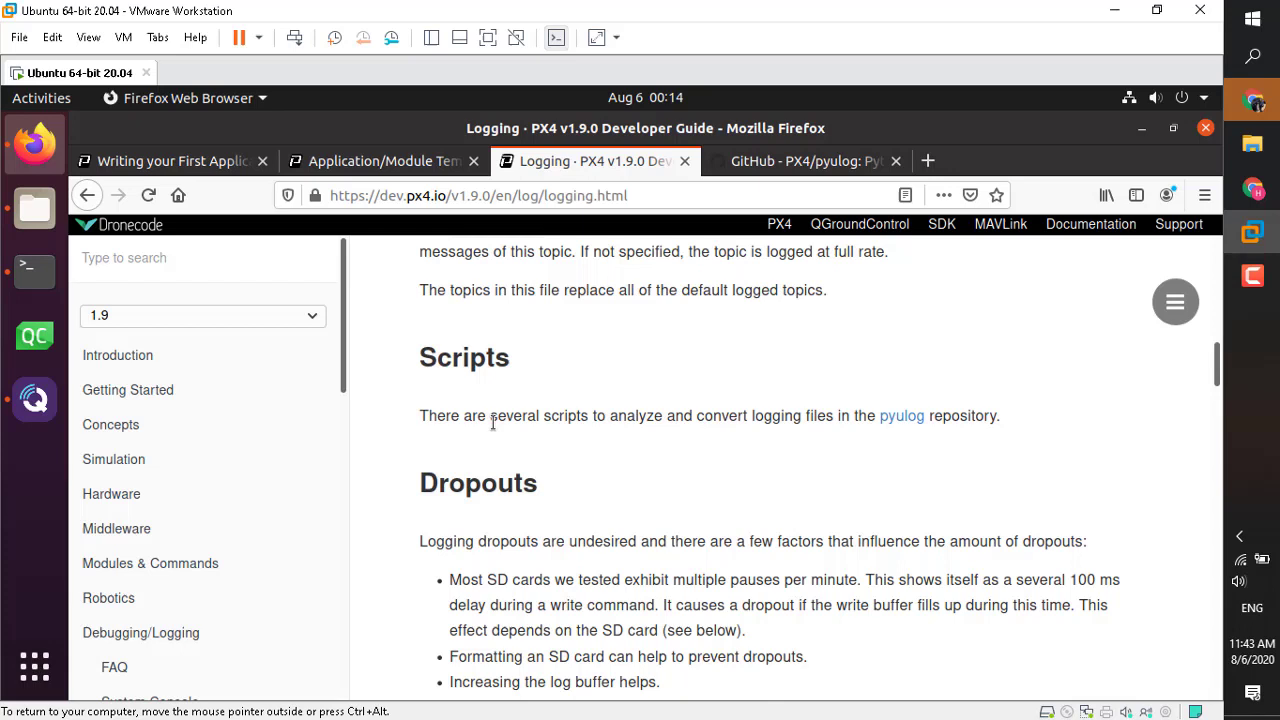
{"action": "triple_click", "coordinate": [493, 422]}
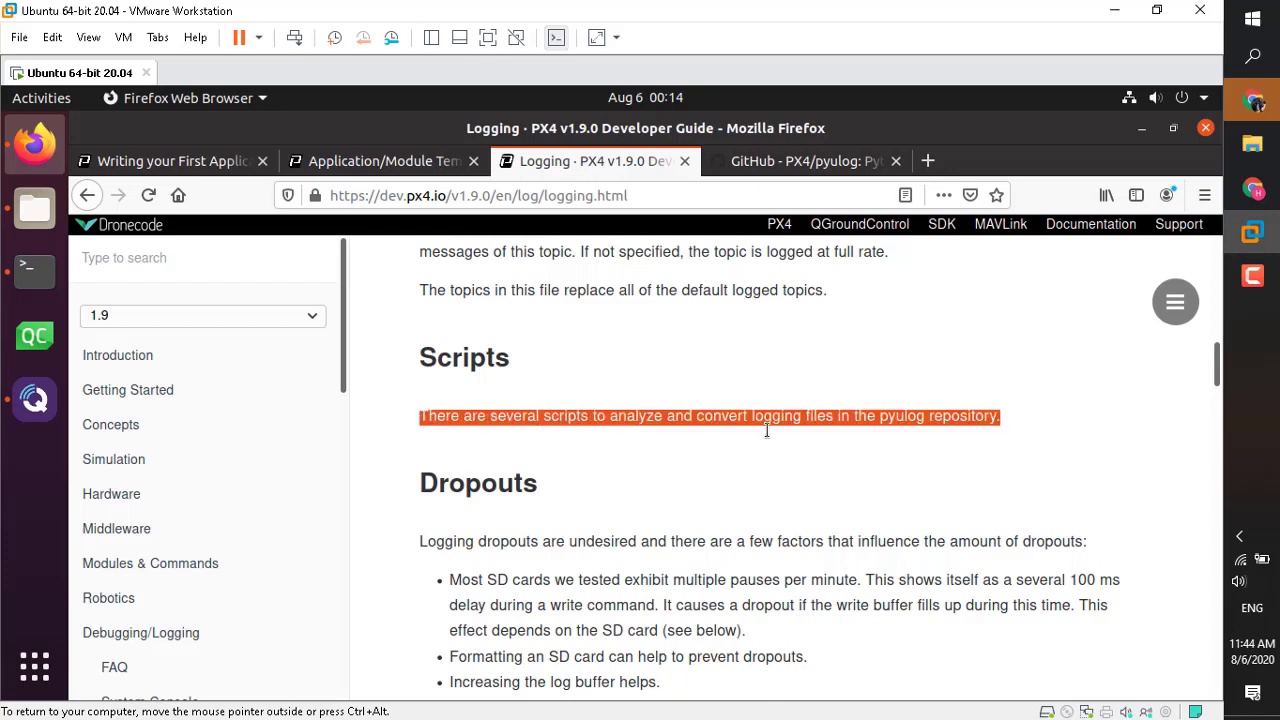
{"action": "left_click", "coordinate": [892, 453]}
{"action": "left_click", "coordinate": [902, 416]}
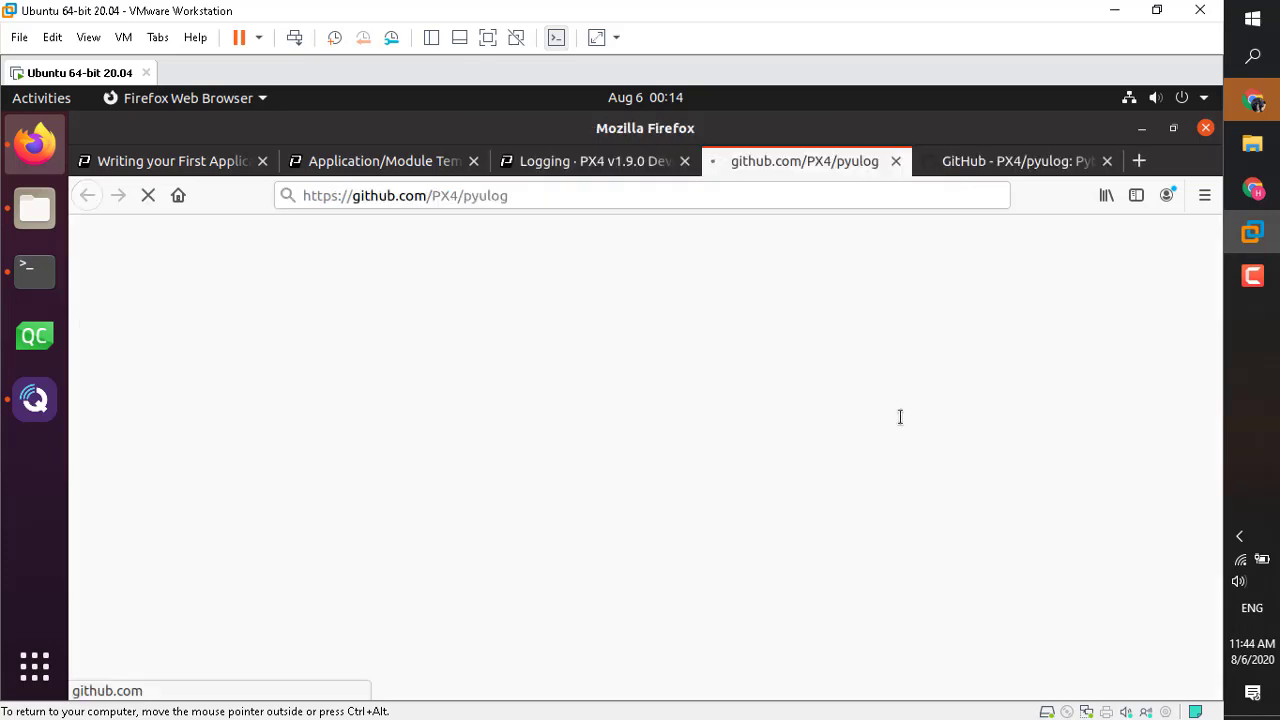
{"action": "left_click", "coordinate": [1106, 161]}
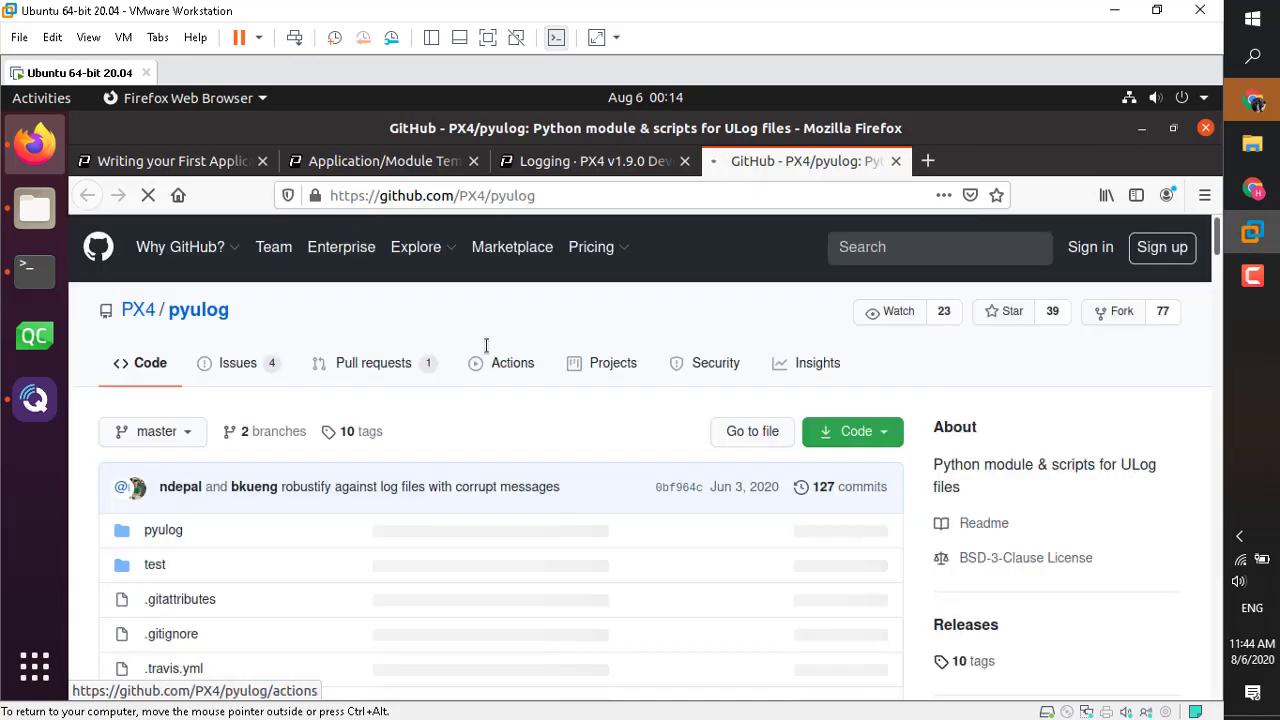
Step: Open a Terminal and list the home folder with ls
{"action": "left_click", "coordinate": [35, 268]}
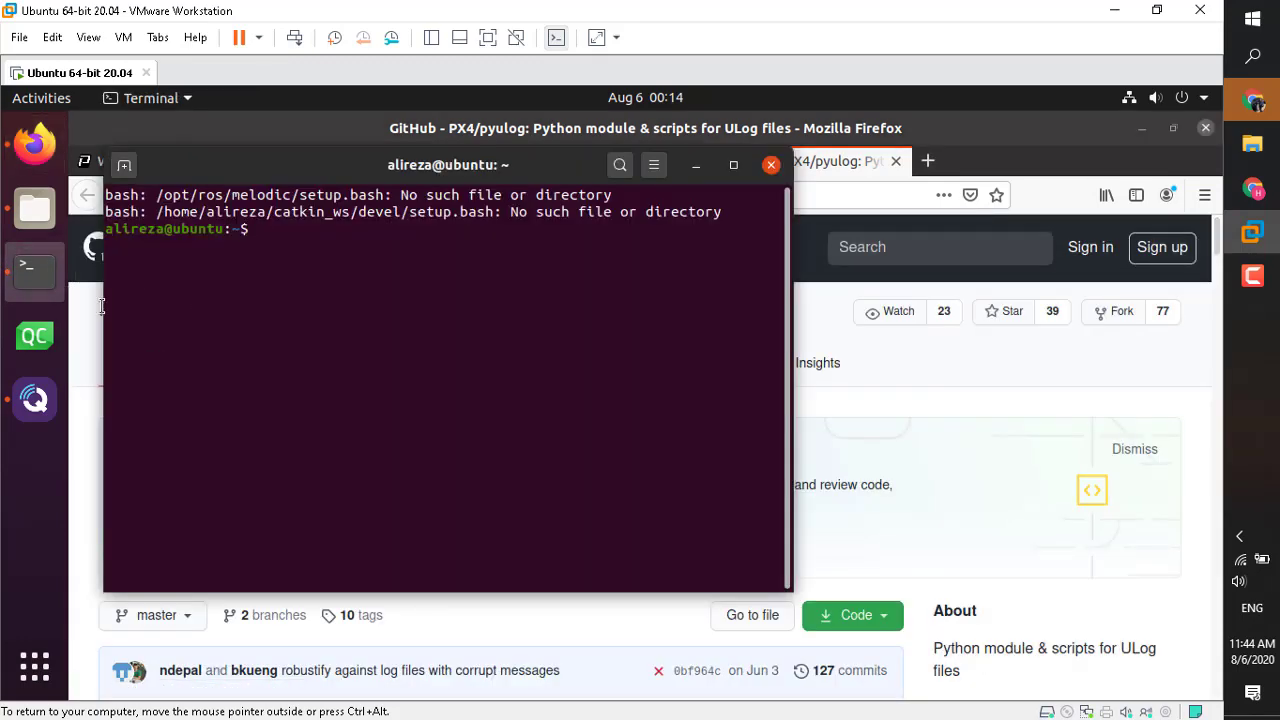
{"action": "type", "text": "ls"}
{"action": "key", "text": "Return"}
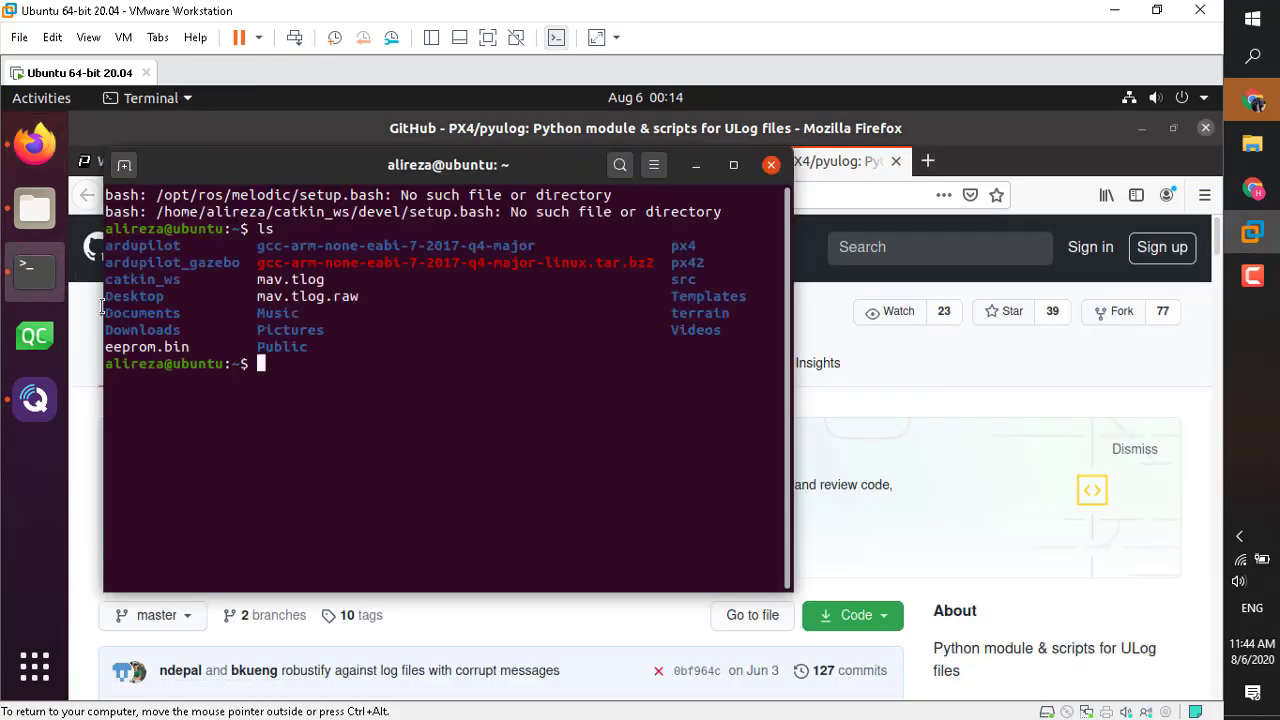
Step: Select the 'pip install pyulog' command in the pyulog installation instructions
{"action": "left_click", "coordinate": [817, 525]}
{"action": "scroll", "coordinate": [817, 525], "scroll_direction": "down", "scroll_amount": 15}
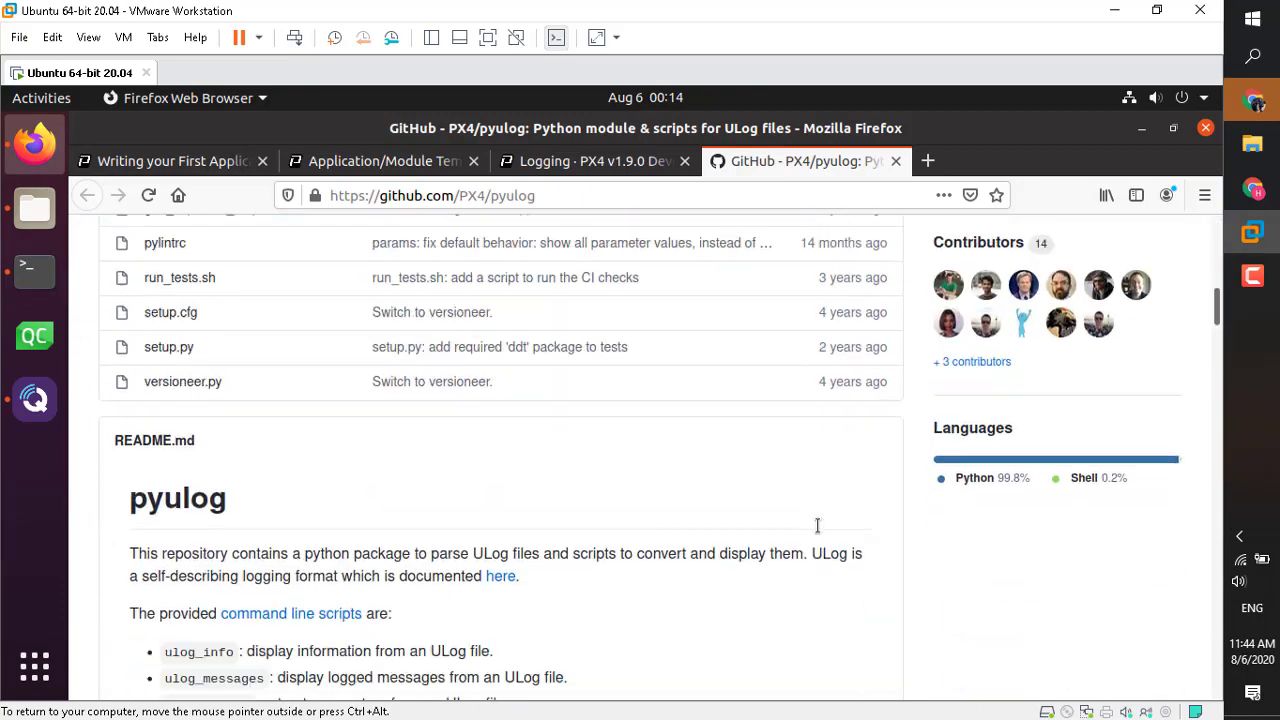
{"action": "scroll", "coordinate": [817, 525], "scroll_direction": "up", "scroll_amount": 1}
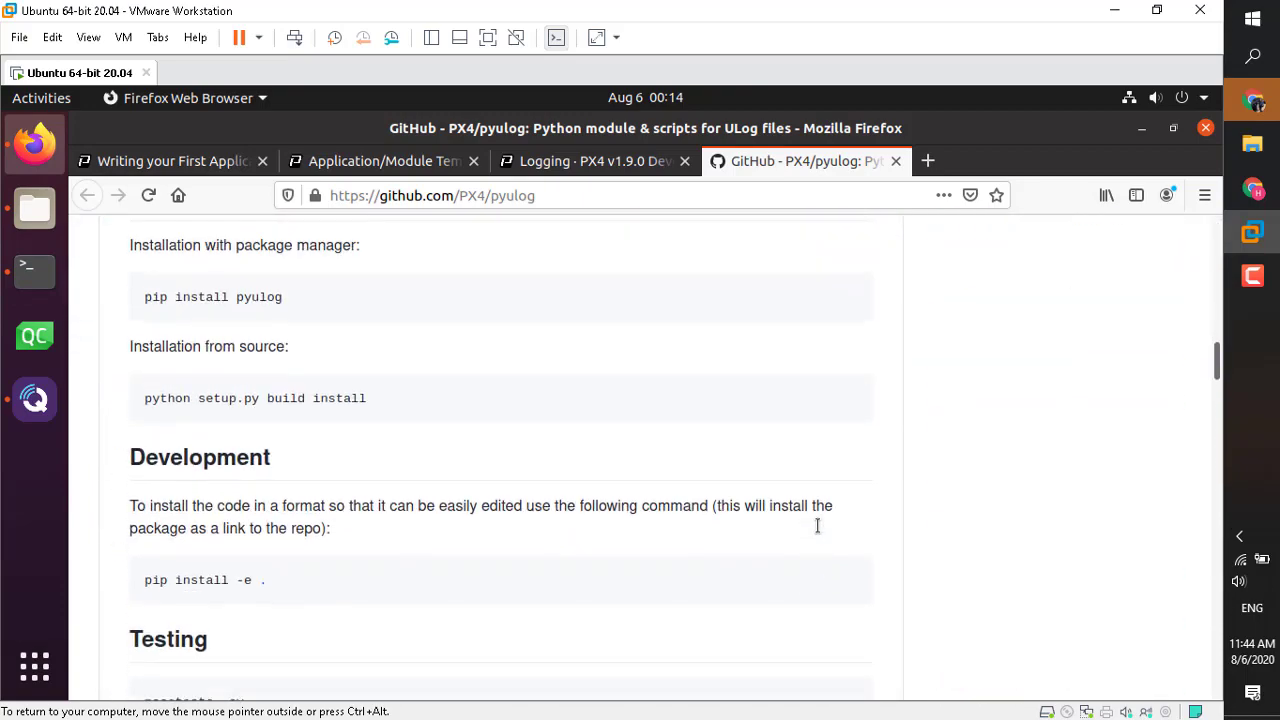
{"action": "triple_click", "coordinate": [223, 298]}
{"action": "key", "text": "ctrl+c"}
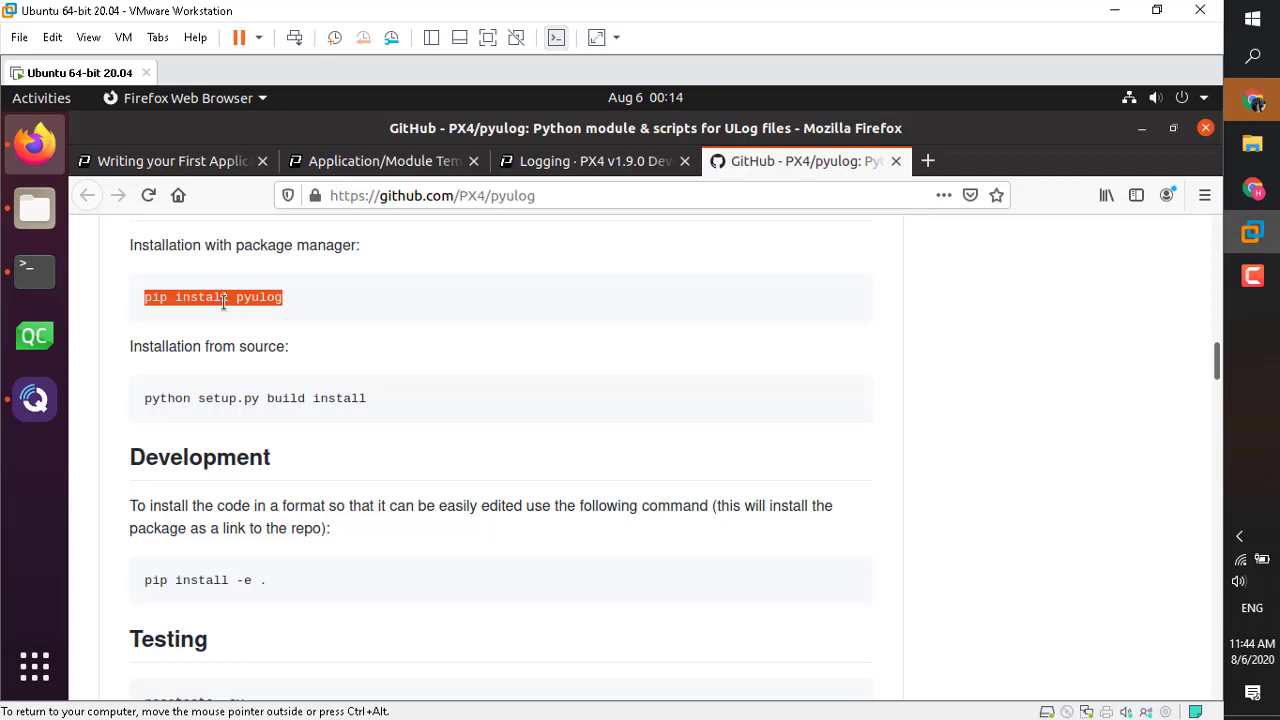
{"action": "key", "text": "alt+Tab"}
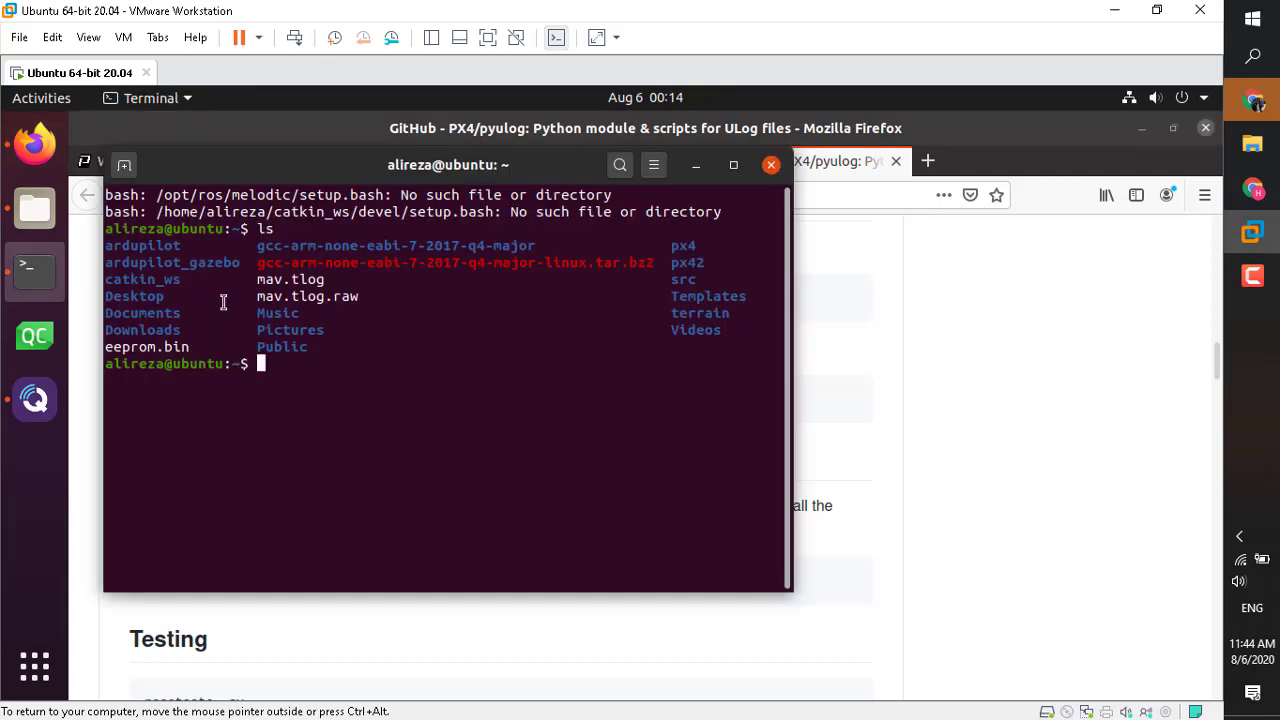
Step: Run 'pip install pyulog', then retry as 'pip3 install pyulog', which reports pyulog 0.8.0 already installed
{"action": "key", "text": "ctrl+shift+v"}
{"action": "key", "text": "Return"}
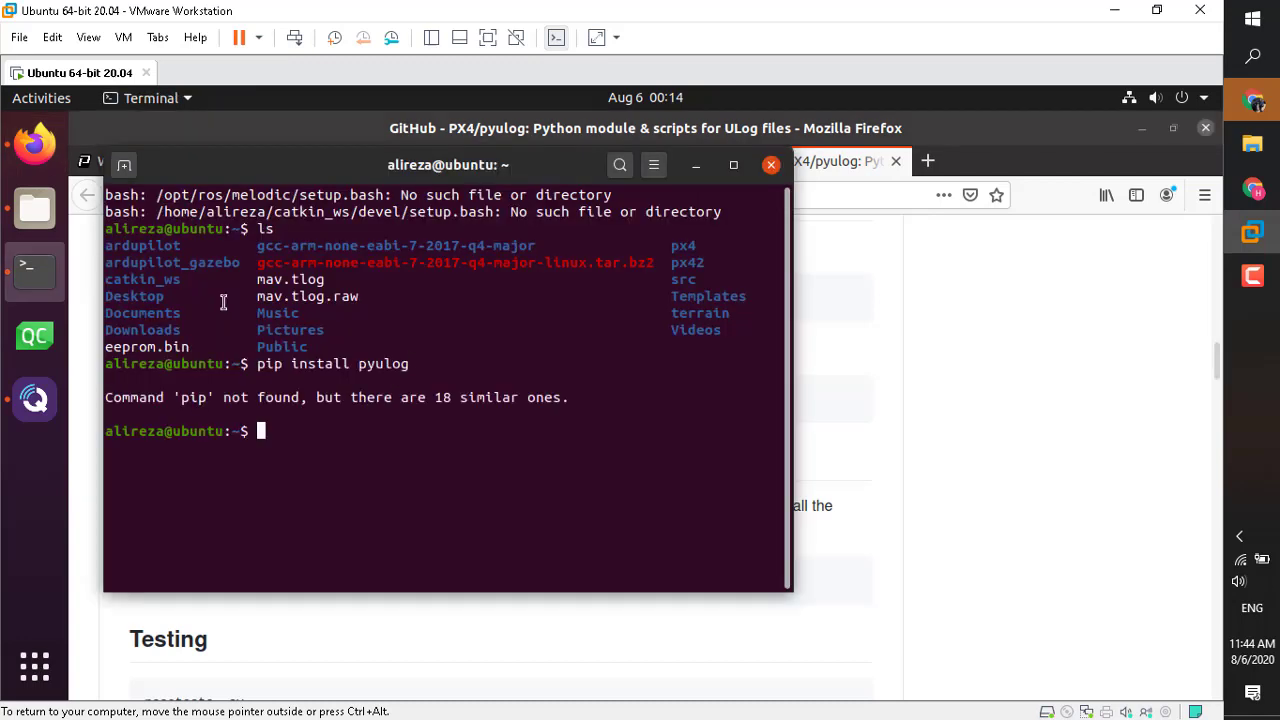
{"action": "key", "text": "Up"}
{"action": "key", "text": "Left"}
{"action": "key", "text": "Left"}
{"action": "key", "text": "Left"}
{"action": "key", "text": "Left"}
{"action": "key", "text": "Left"}
{"action": "key", "text": "Left"}
{"action": "key", "text": "Left"}
{"action": "key", "text": "Left"}
{"action": "key", "text": "Left"}
{"action": "key", "text": "Left"}
{"action": "key", "text": "Left"}
{"action": "key", "text": "Left"}
{"action": "key", "text": "Left"}
{"action": "key", "text": "Left"}
{"action": "key", "text": "Left"}
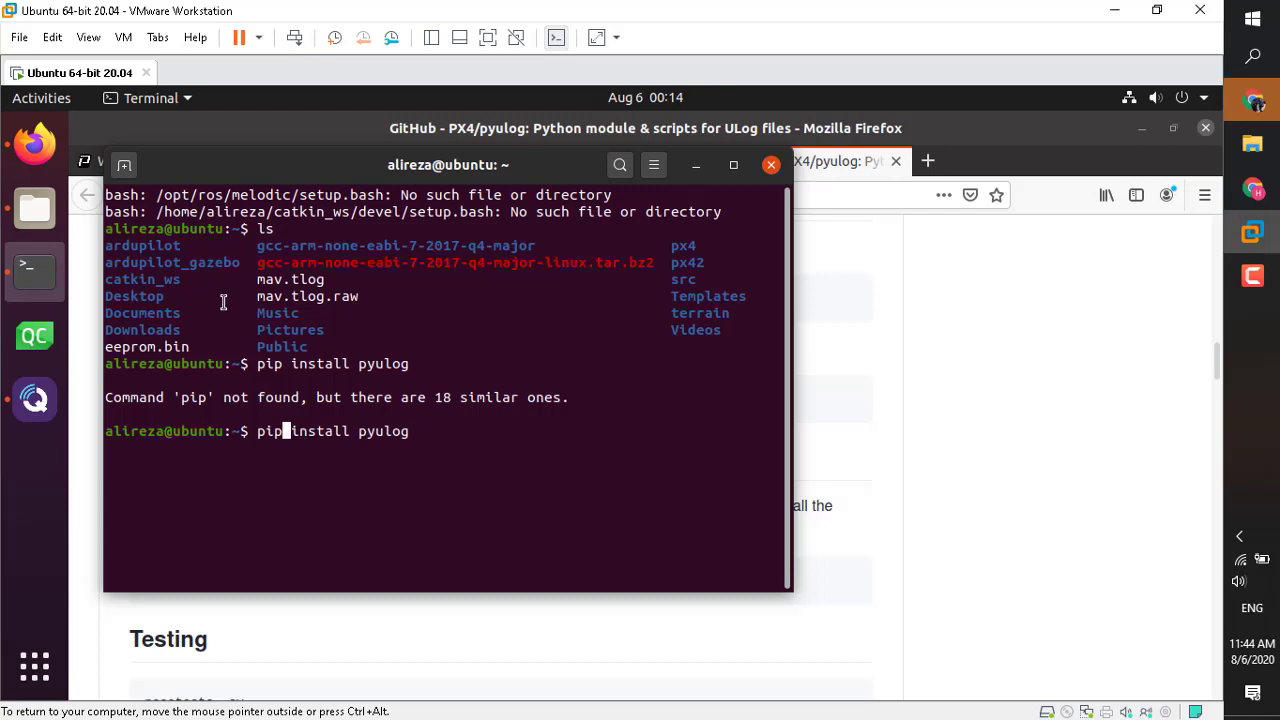
{"action": "type", "text": "3"}
{"action": "key", "text": "Return"}
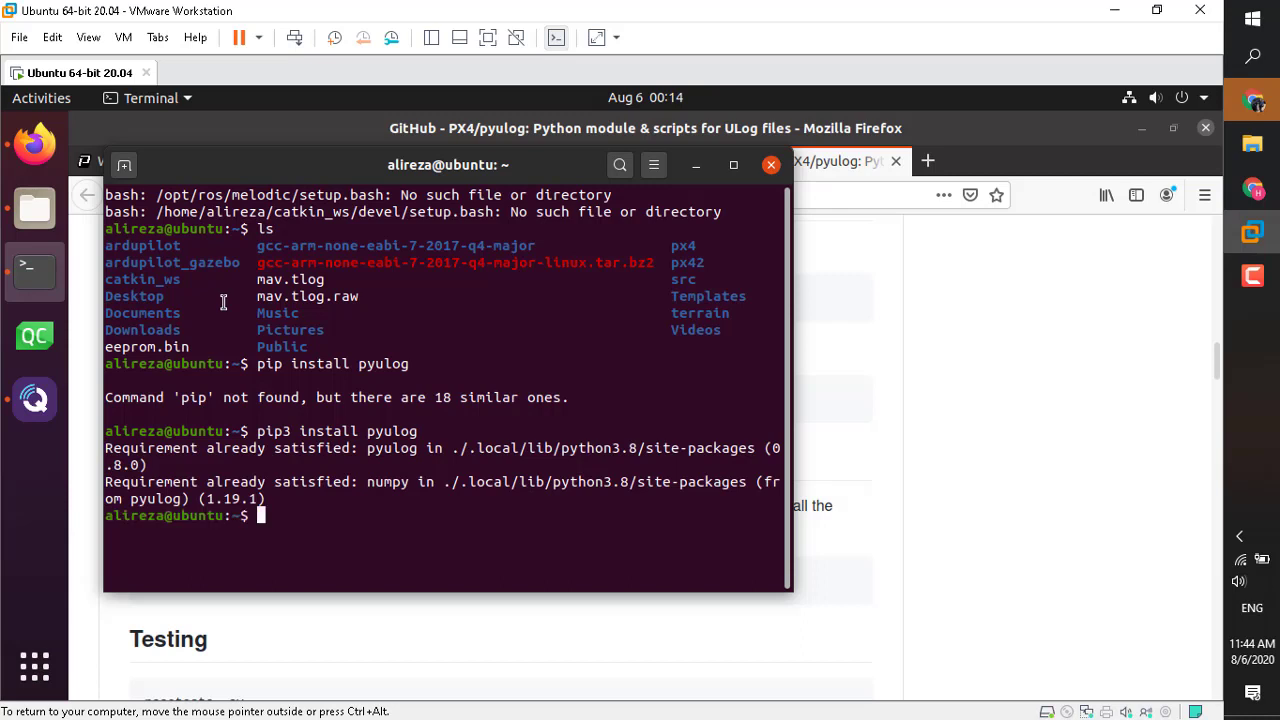
Step: Scroll the pyulog README to 'Convert ULog to CSV files (ulog2csv)' and select the word ulog2csv
{"action": "key", "text": "alt+Tab"}
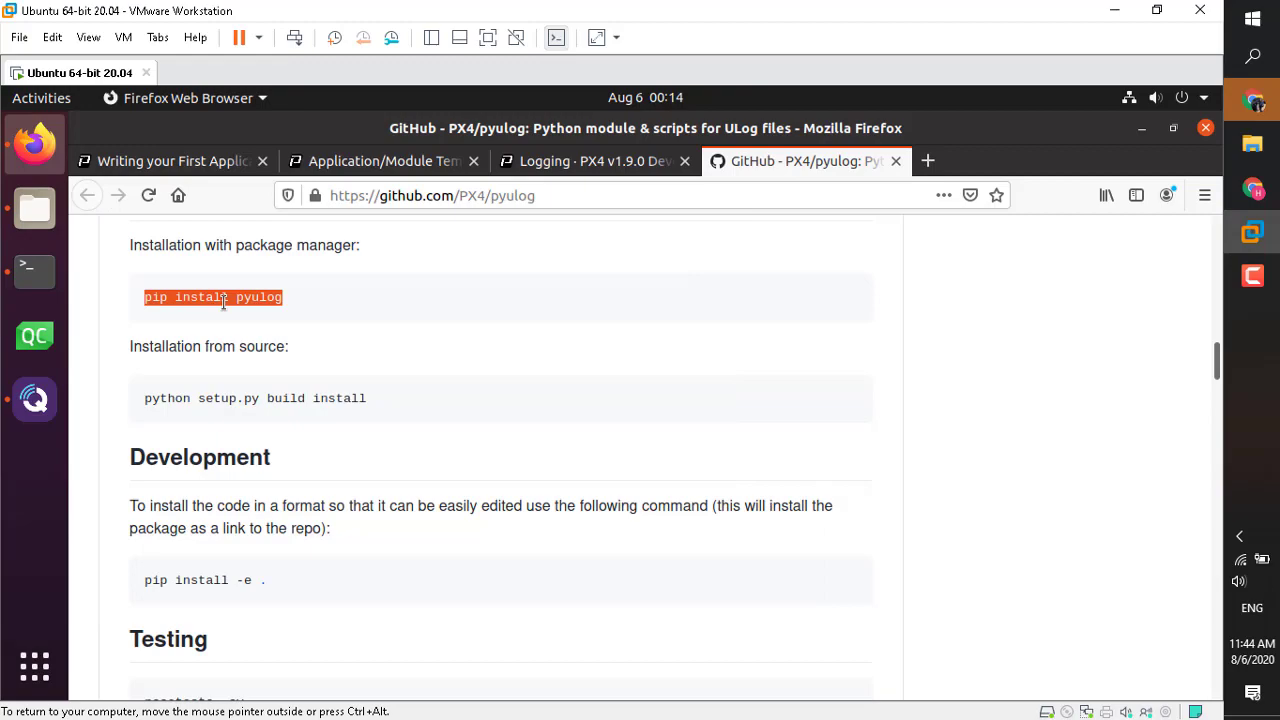
{"action": "scroll", "coordinate": [223, 302], "scroll_direction": "down", "scroll_amount": 6}
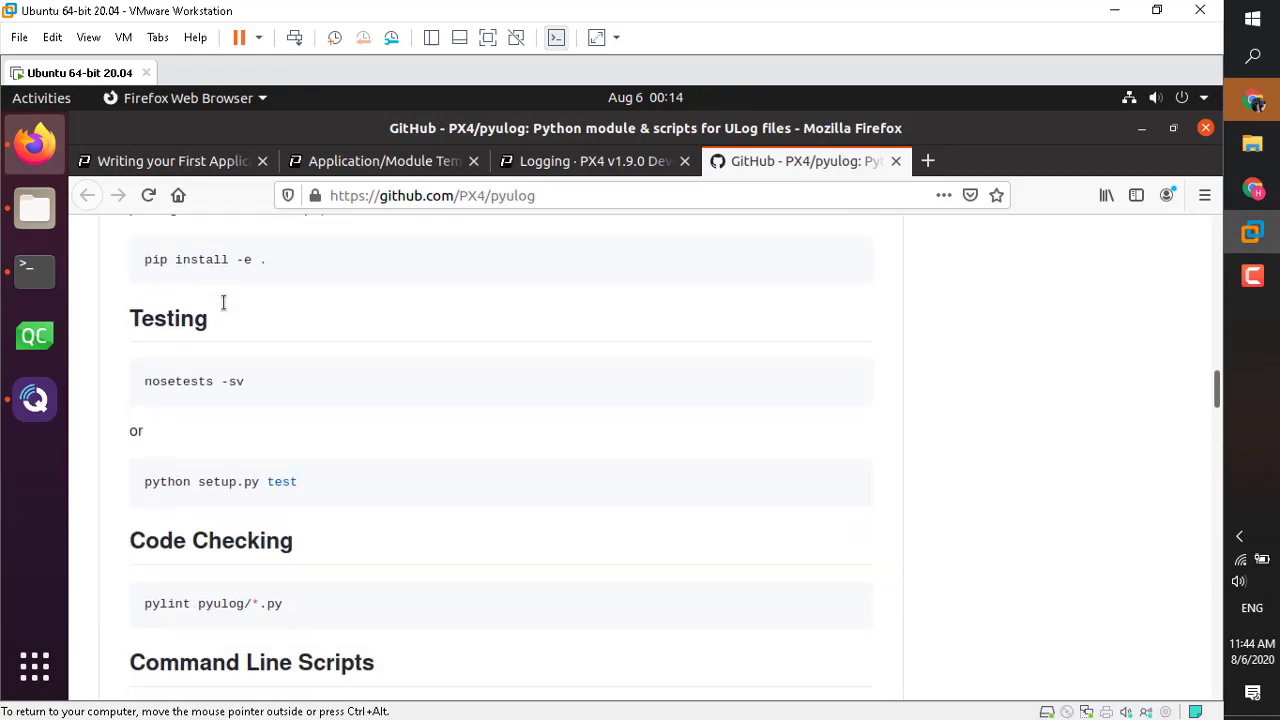
{"action": "scroll", "coordinate": [223, 302], "scroll_direction": "down", "scroll_amount": 15}
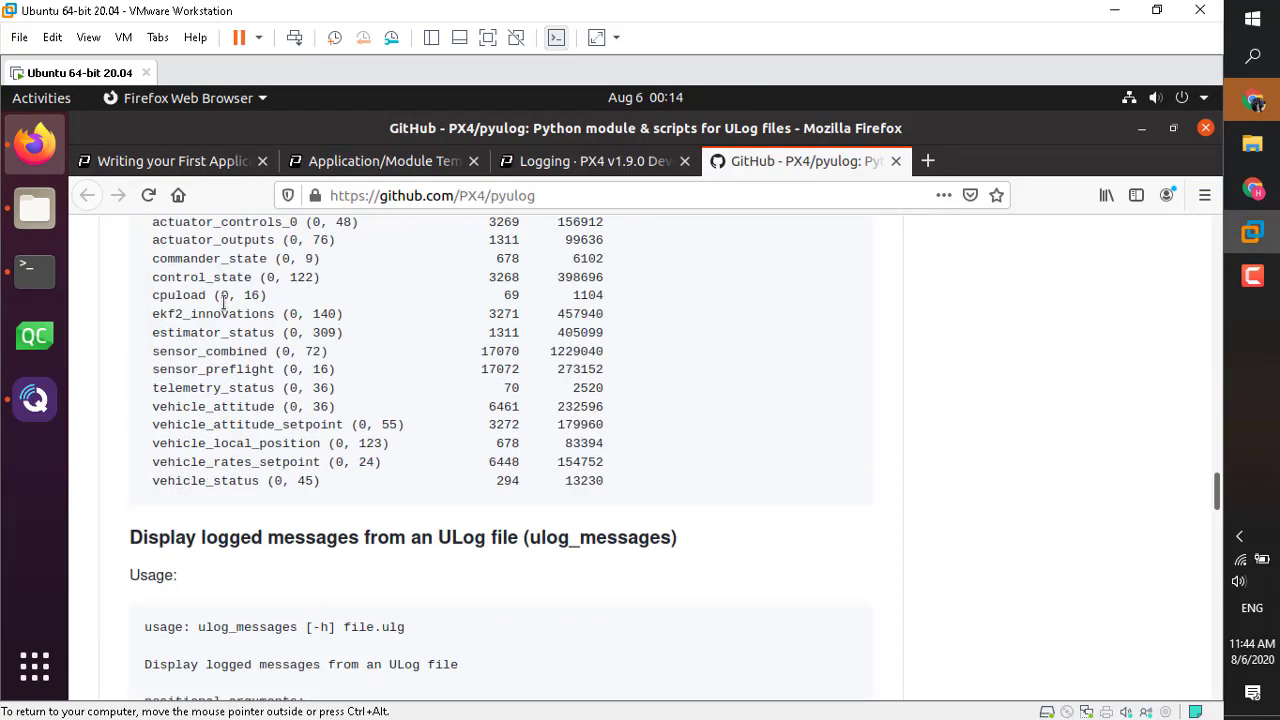
{"action": "scroll", "coordinate": [223, 302], "scroll_direction": "down", "scroll_amount": 10}
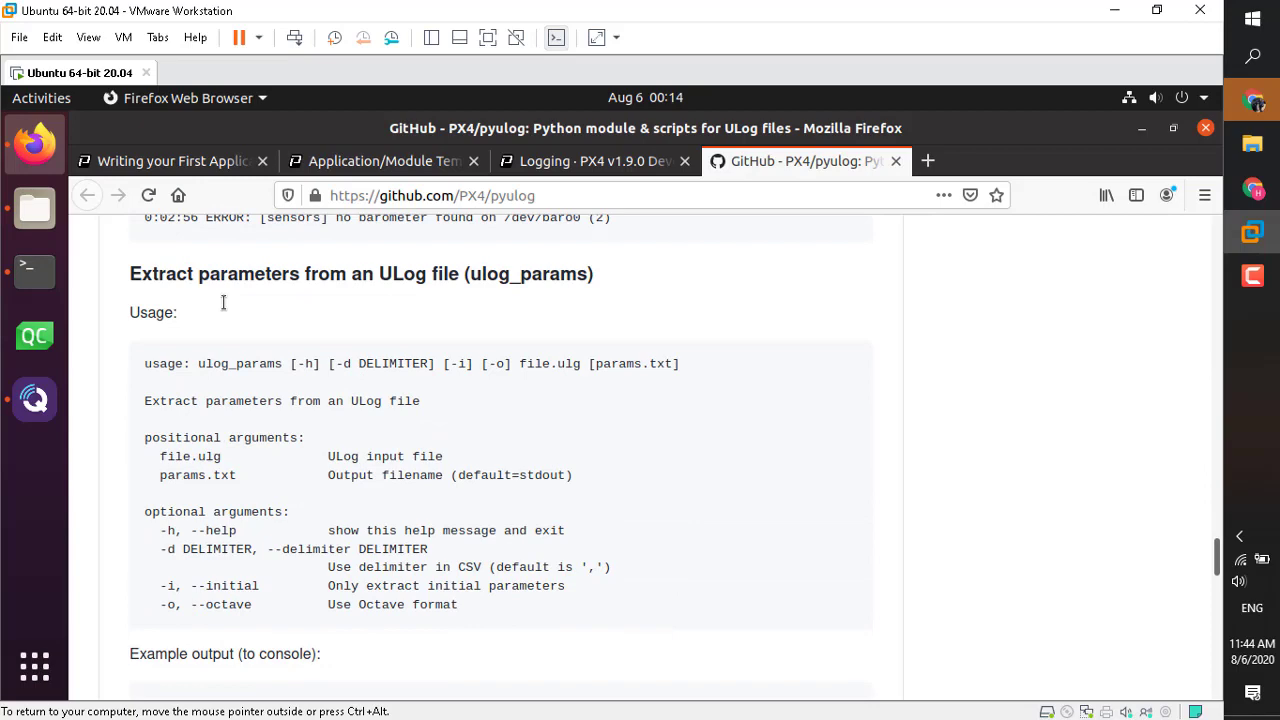
{"action": "scroll", "coordinate": [223, 302], "scroll_direction": "up", "scroll_amount": 5}
{"action": "scroll", "coordinate": [223, 302], "scroll_direction": "down", "scroll_amount": 18}
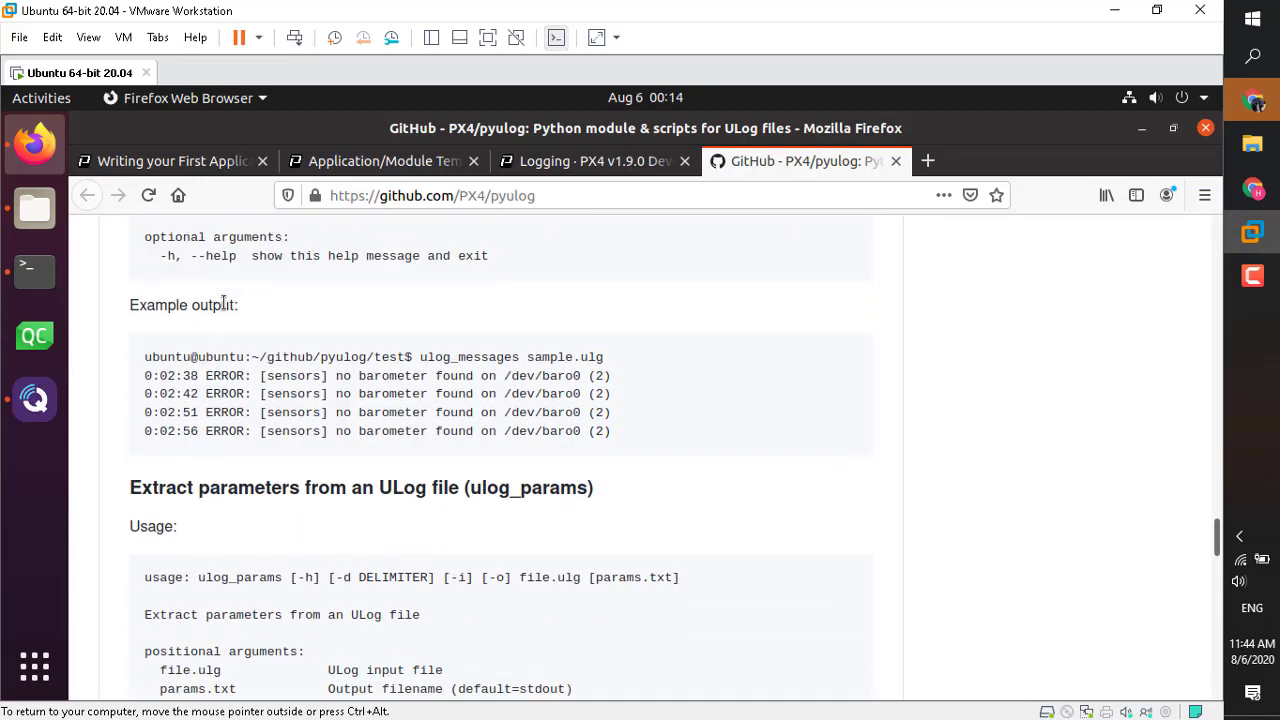
{"action": "scroll", "coordinate": [223, 302], "scroll_direction": "up", "scroll_amount": 2}
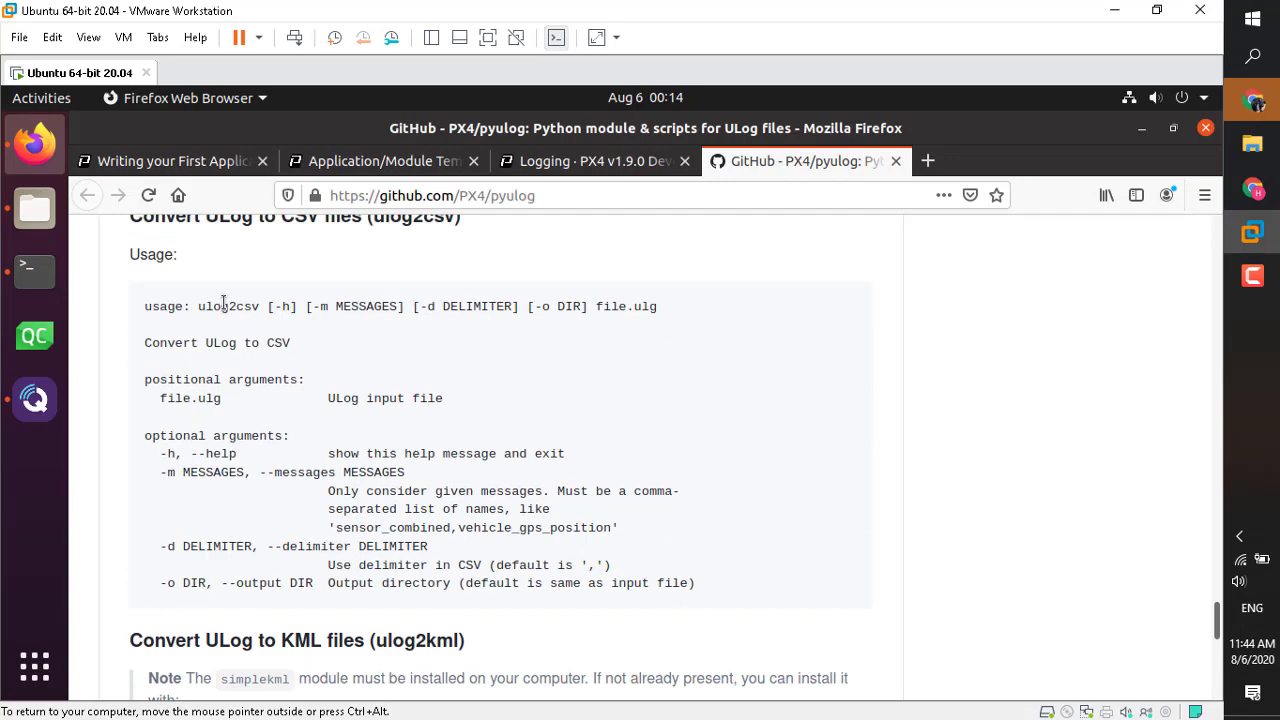
{"action": "double_click", "coordinate": [228, 377]}
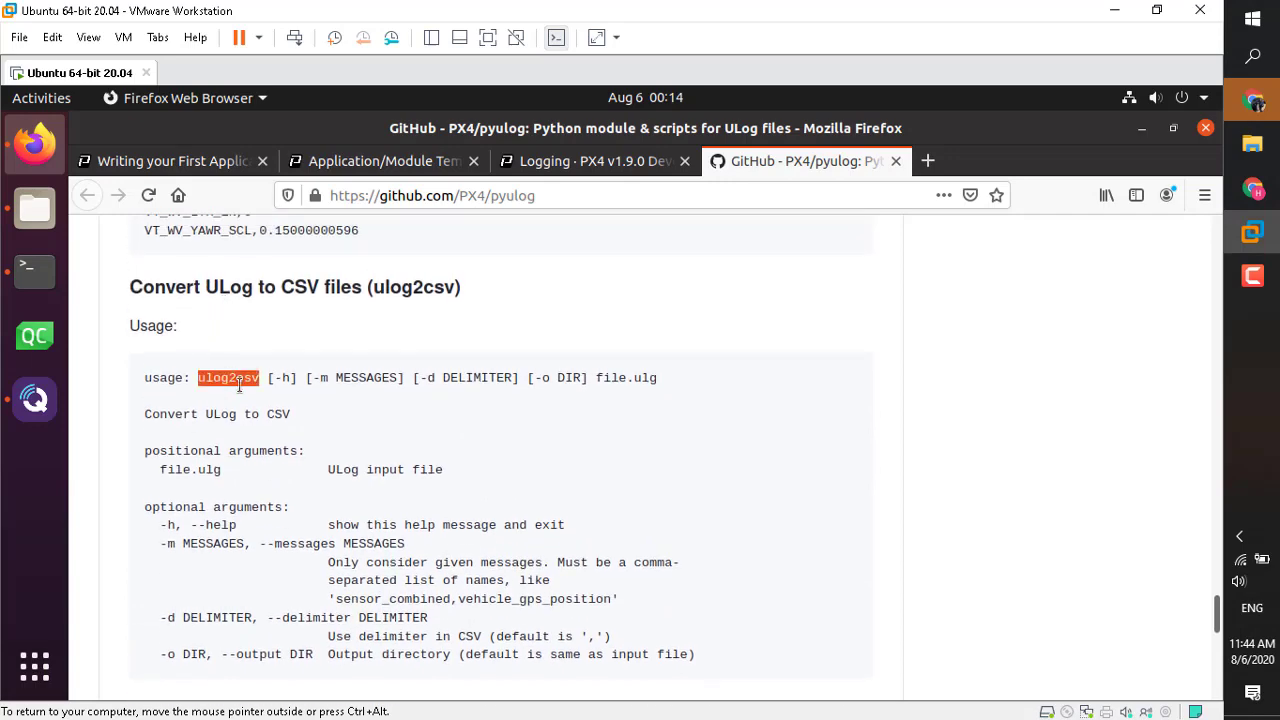
Step: In the Terminal, change into the Desktop folder with cd and list its files
{"action": "key", "text": "alt+Tab"}
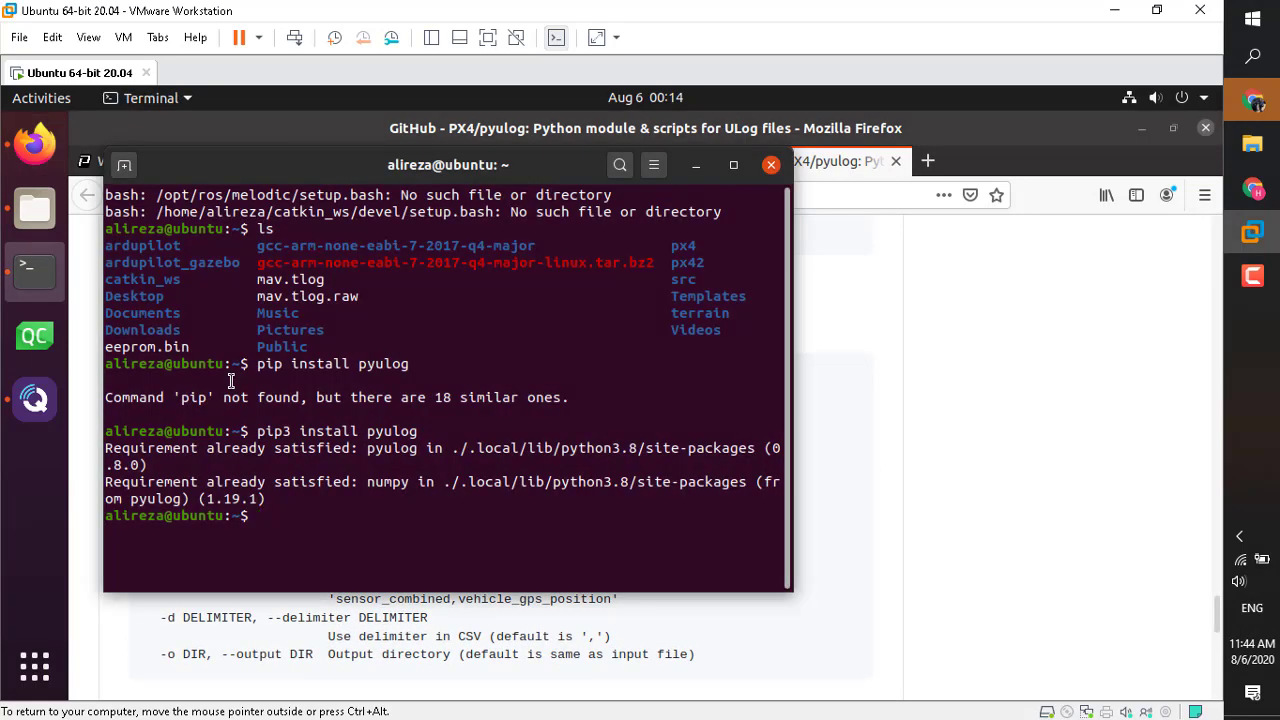
{"action": "type", "text": "cd De"}
{"action": "key", "text": "Tab"}
{"action": "key", "text": "Return"}
{"action": "type", "text": "ls"}
{"action": "key", "text": "Return"}
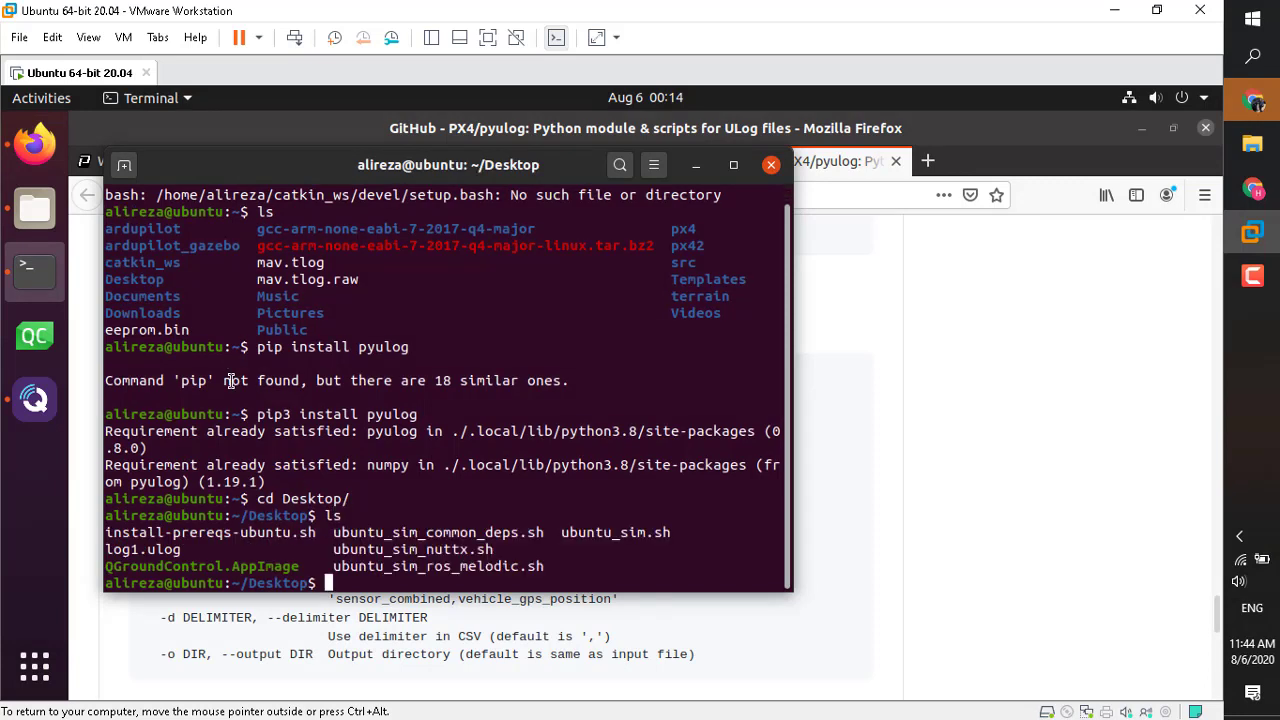
Step: Run 'ulog2csv log1.ulog' to produce per-topic CSV files, then show the desktop
{"action": "type", "text": "ulog2csv log1.ul"}
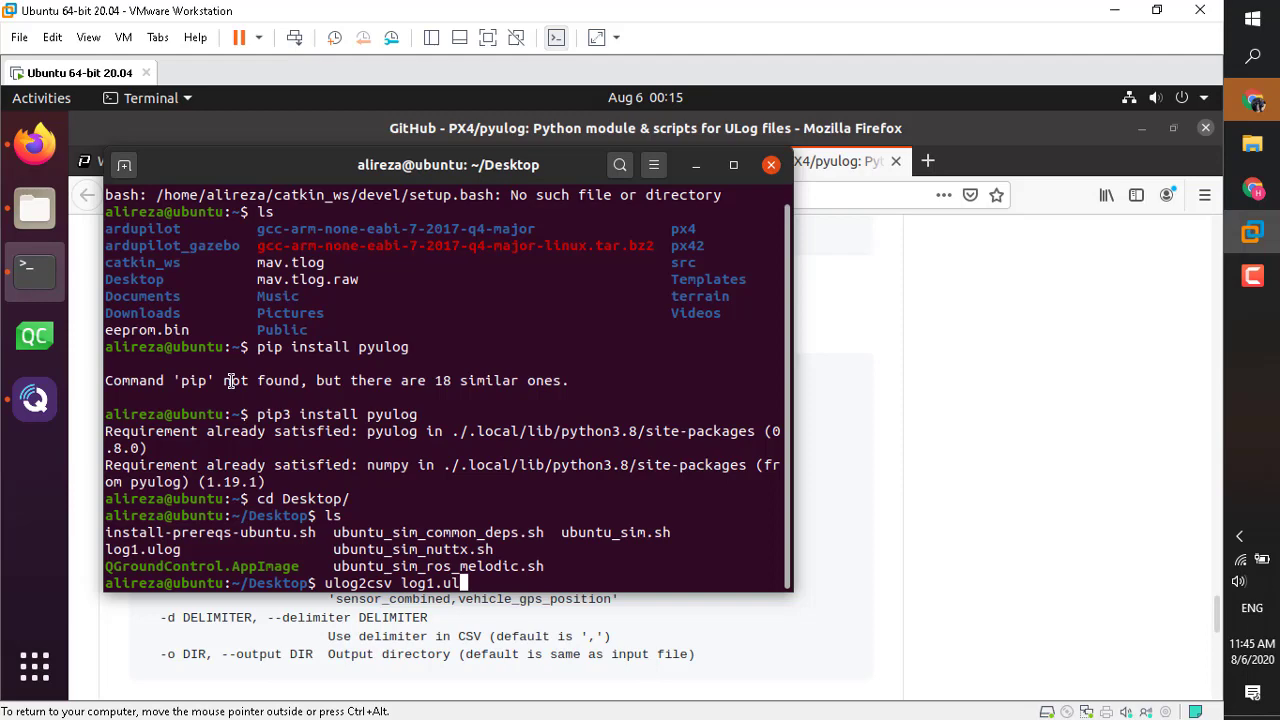
{"action": "type", "text": "og"}
{"action": "key", "text": "Return"}
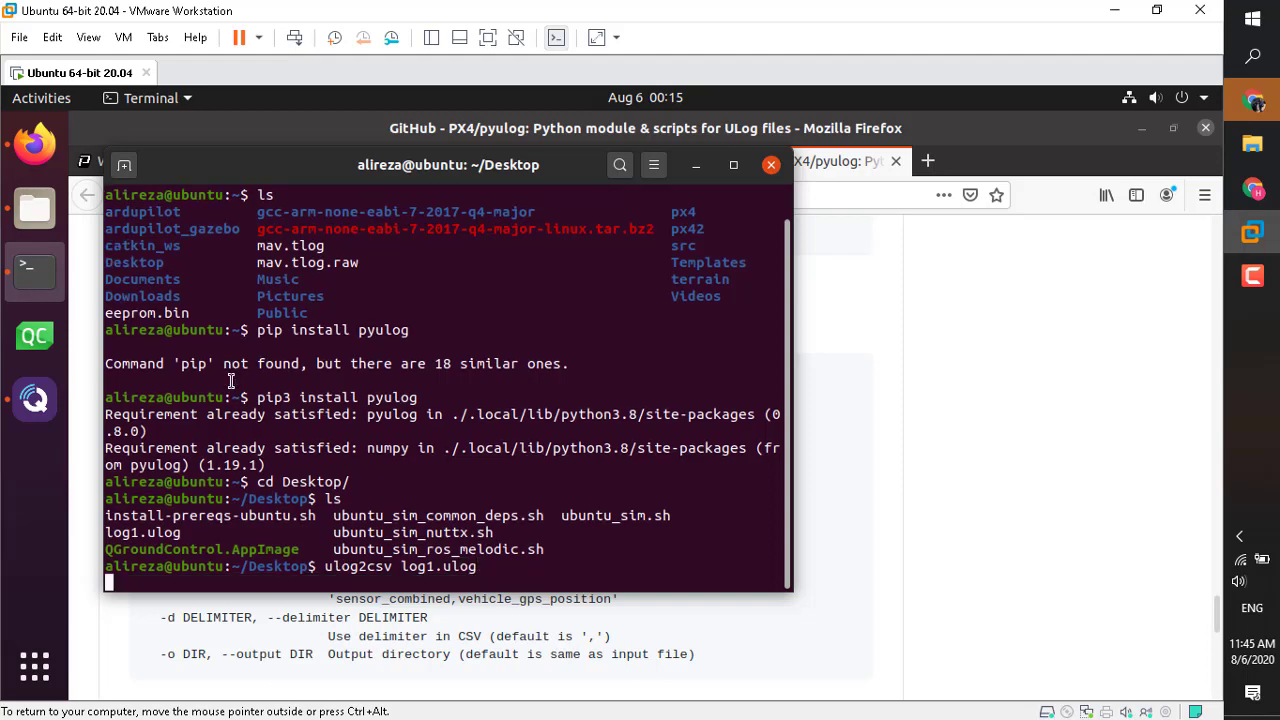
{"action": "key", "text": "super+d"}
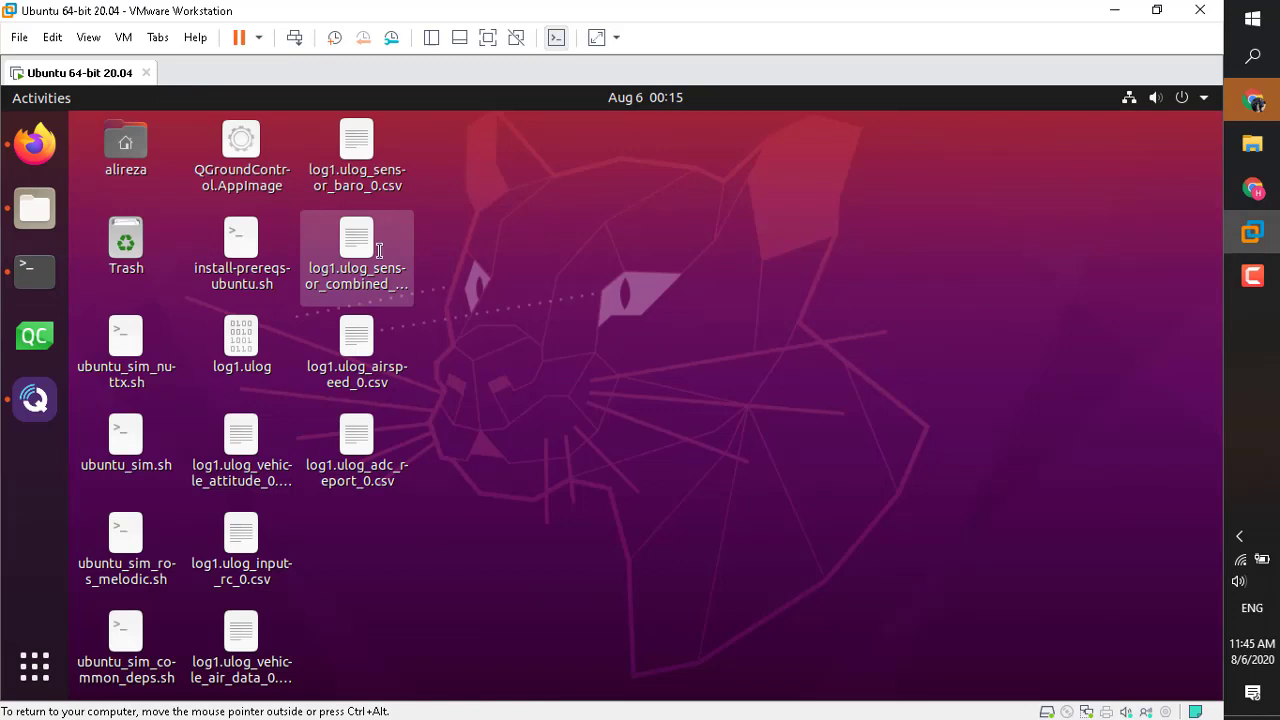
{"action": "left_click", "coordinate": [245, 440]}
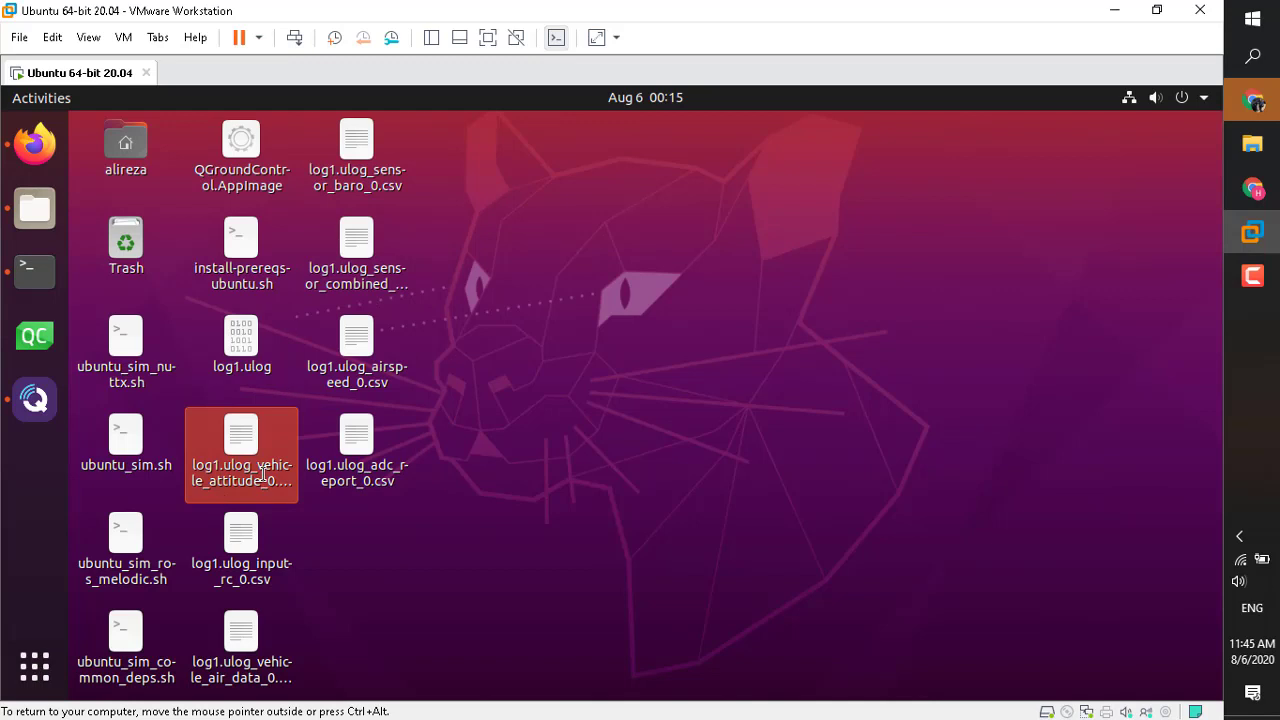
{"action": "left_click", "coordinate": [341, 538]}
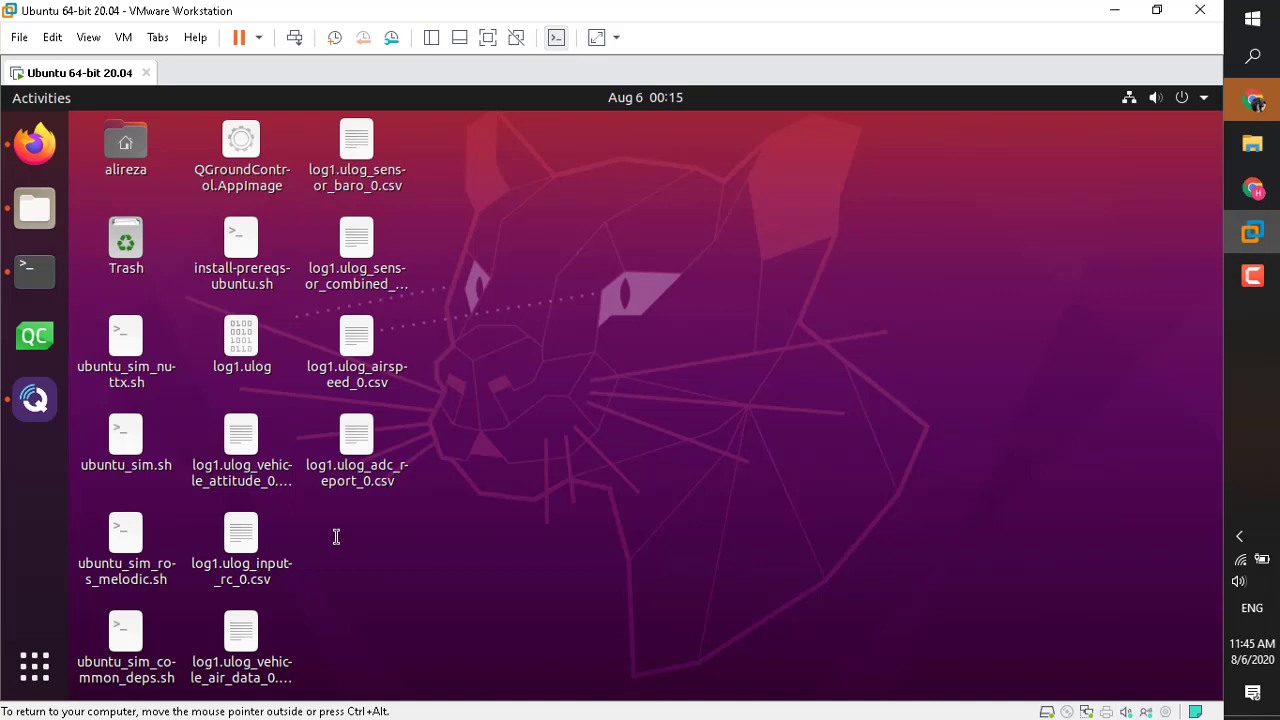
{"action": "right_click", "coordinate": [254, 531]}
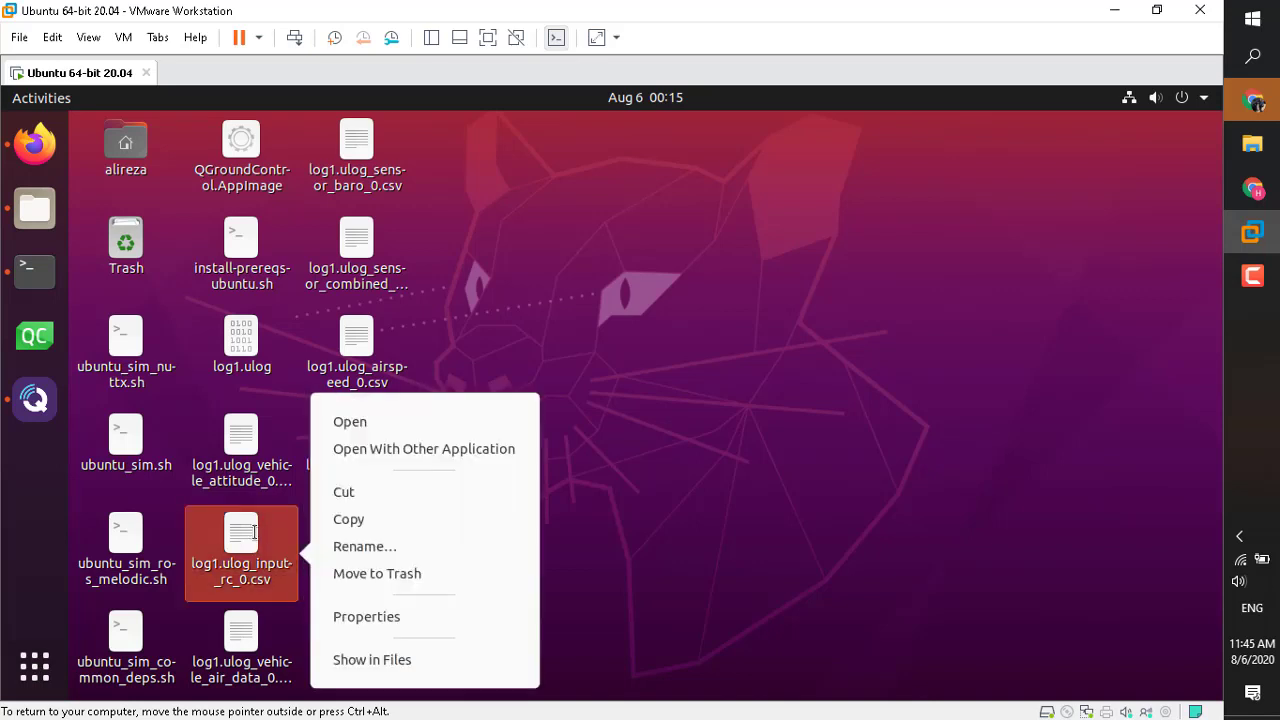
{"action": "left_click", "coordinate": [648, 456]}
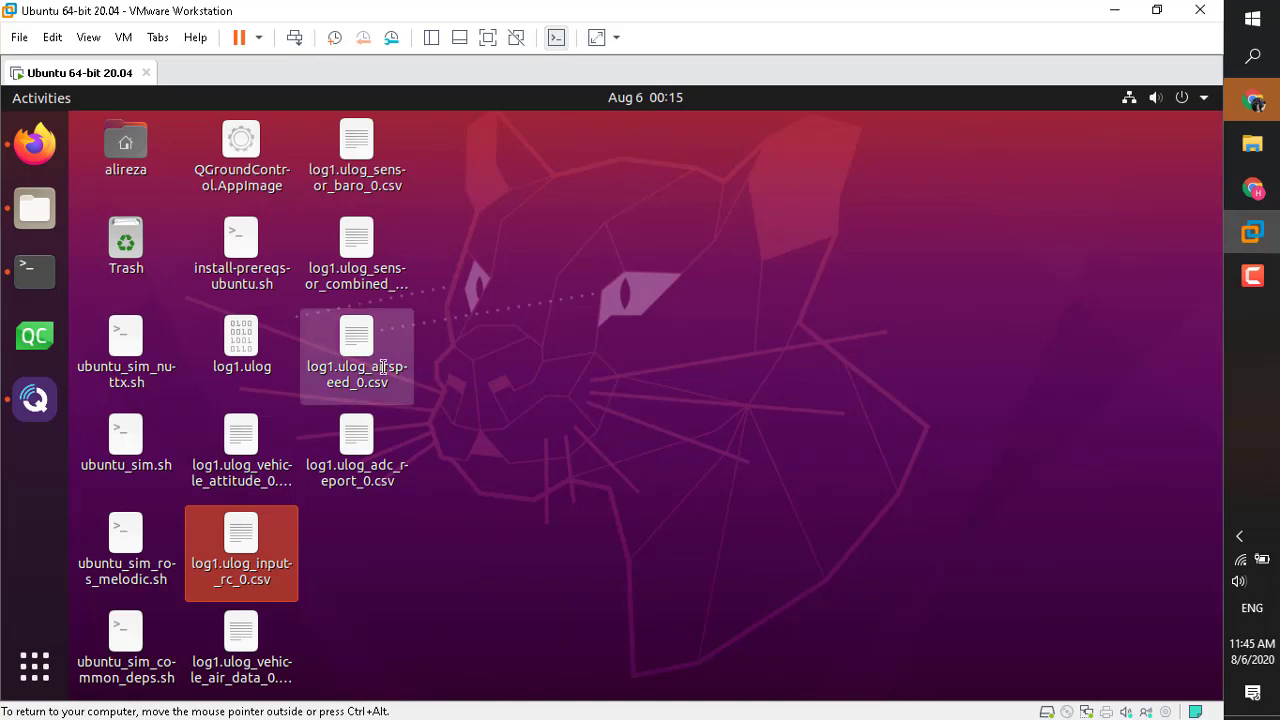
{"action": "left_click", "coordinate": [386, 367]}
{"action": "left_click", "coordinate": [373, 475]}
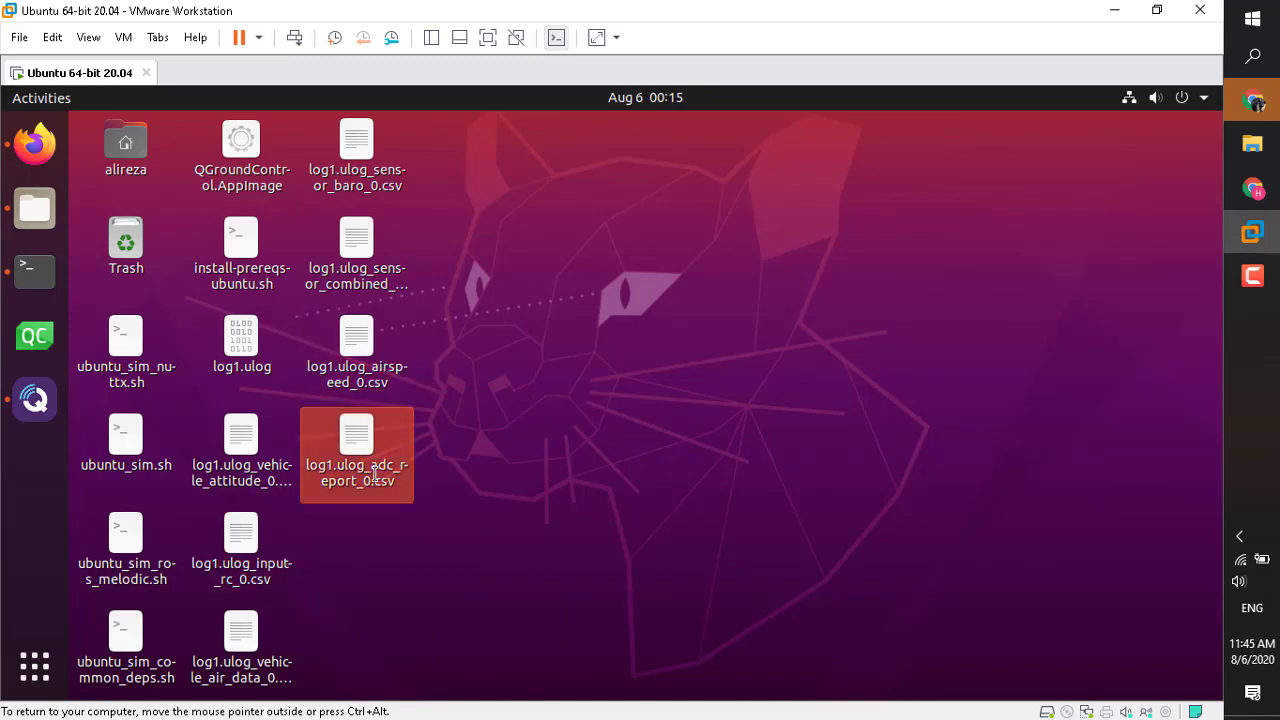
{"action": "left_click", "coordinate": [368, 280]}
{"action": "left_click", "coordinate": [356, 170]}
{"action": "left_click", "coordinate": [248, 676]}
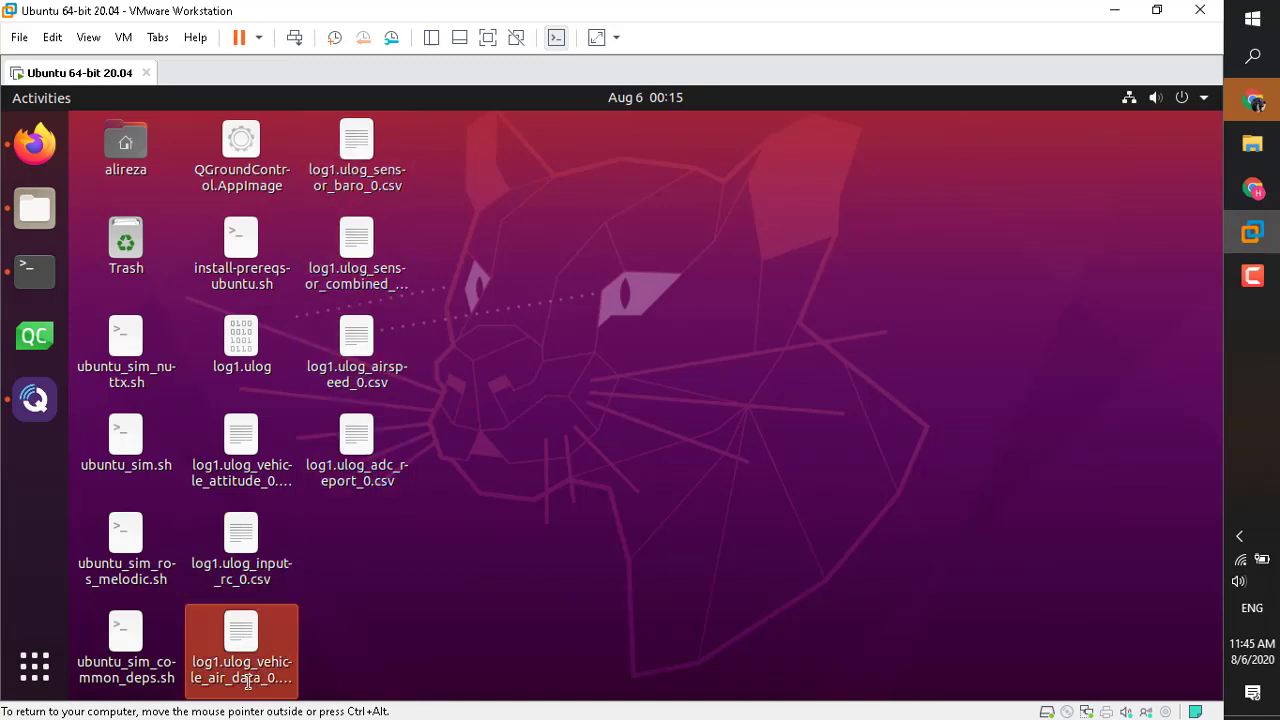
{"action": "left_click", "coordinate": [253, 544]}
{"action": "left_click", "coordinate": [249, 473]}
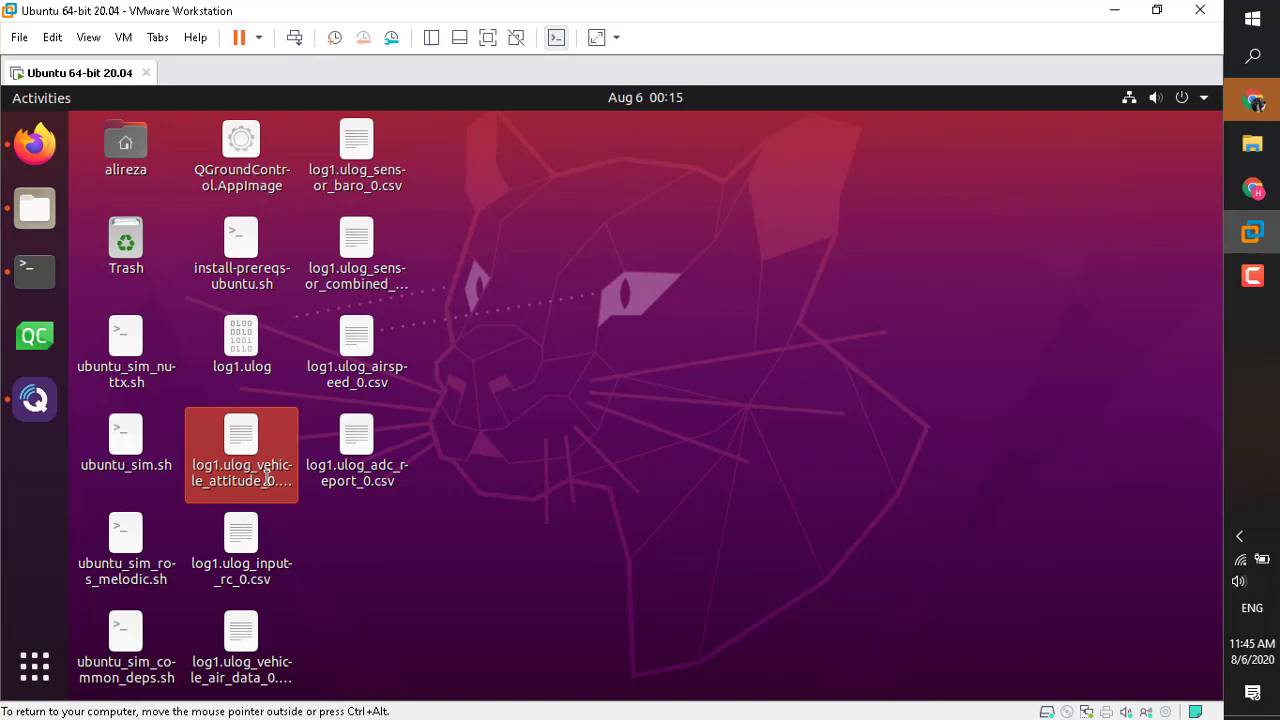
{"action": "double_click", "coordinate": [266, 481]}
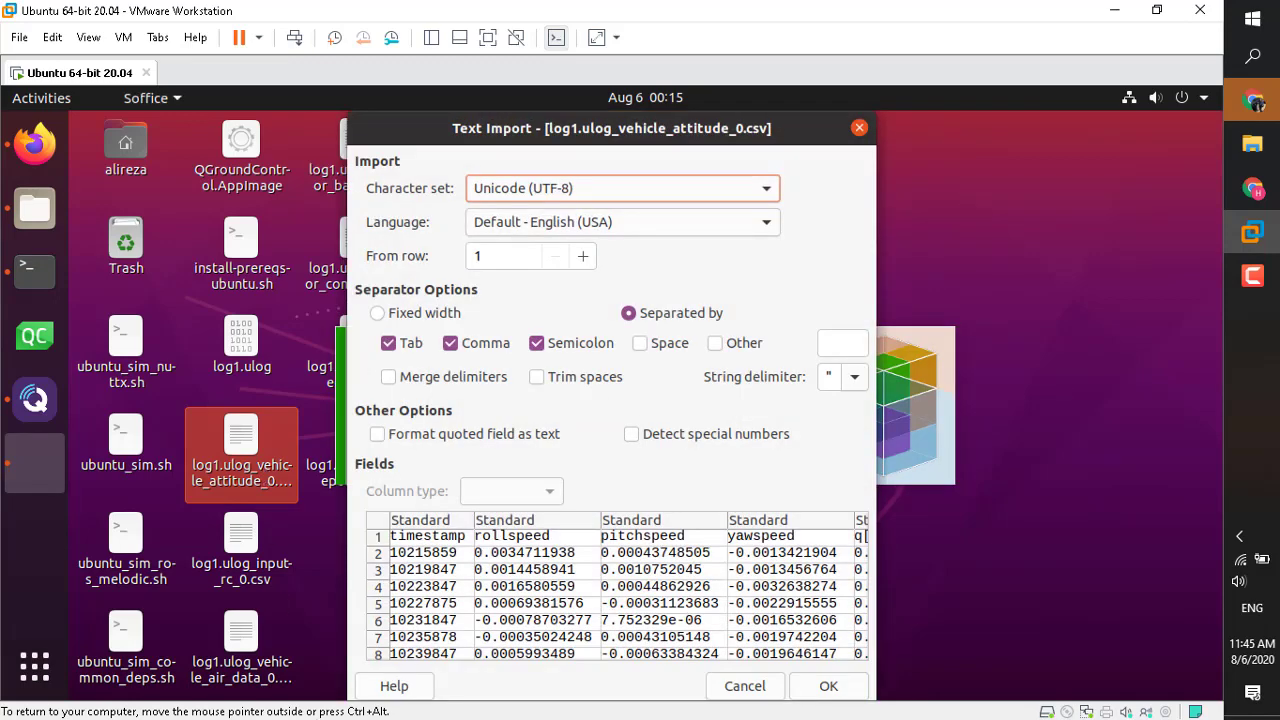
{"action": "left_click", "coordinate": [476, 617]}
{"action": "key", "text": "Right"}
{"action": "key", "text": "Right"}
{"action": "key", "text": "Right"}
{"action": "key", "text": "Right"}
{"action": "key", "text": "Right"}
{"action": "key", "text": "Right"}
{"action": "key", "text": "Right"}
{"action": "key", "text": "Right"}
{"action": "key", "text": "Right"}
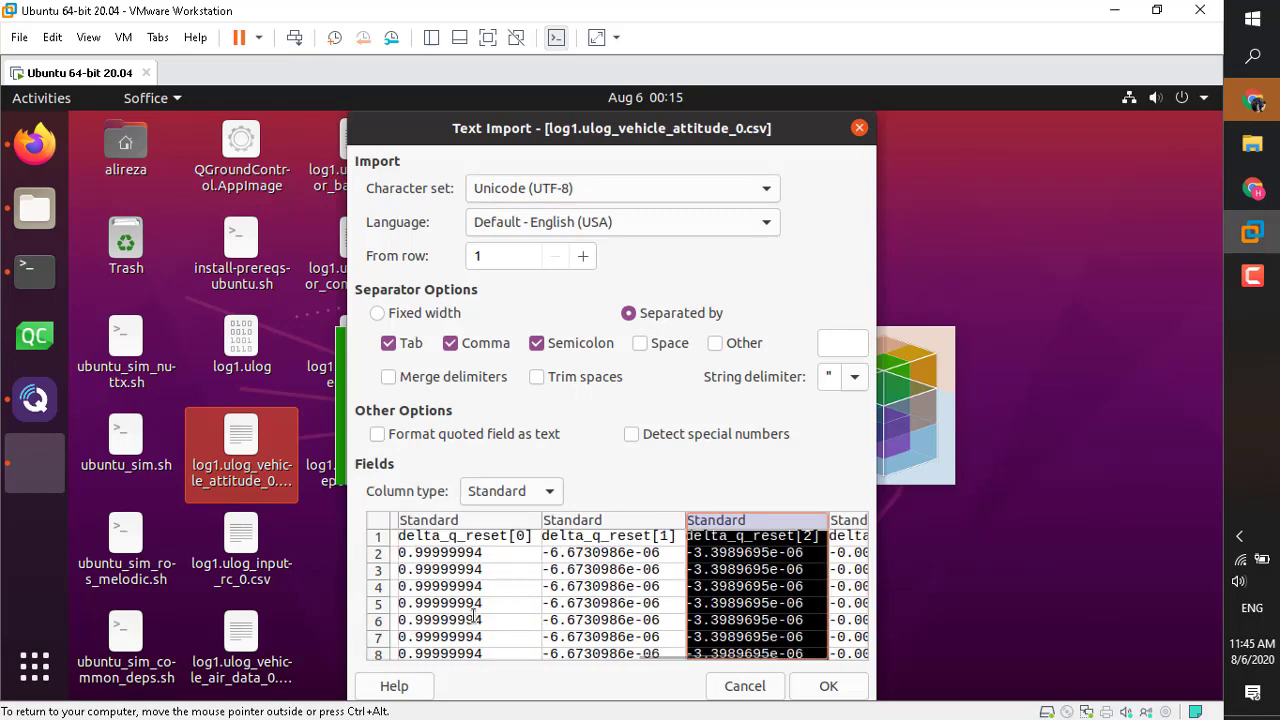
{"action": "left_click", "coordinate": [740, 687]}
{"action": "left_click", "coordinate": [240, 553]}
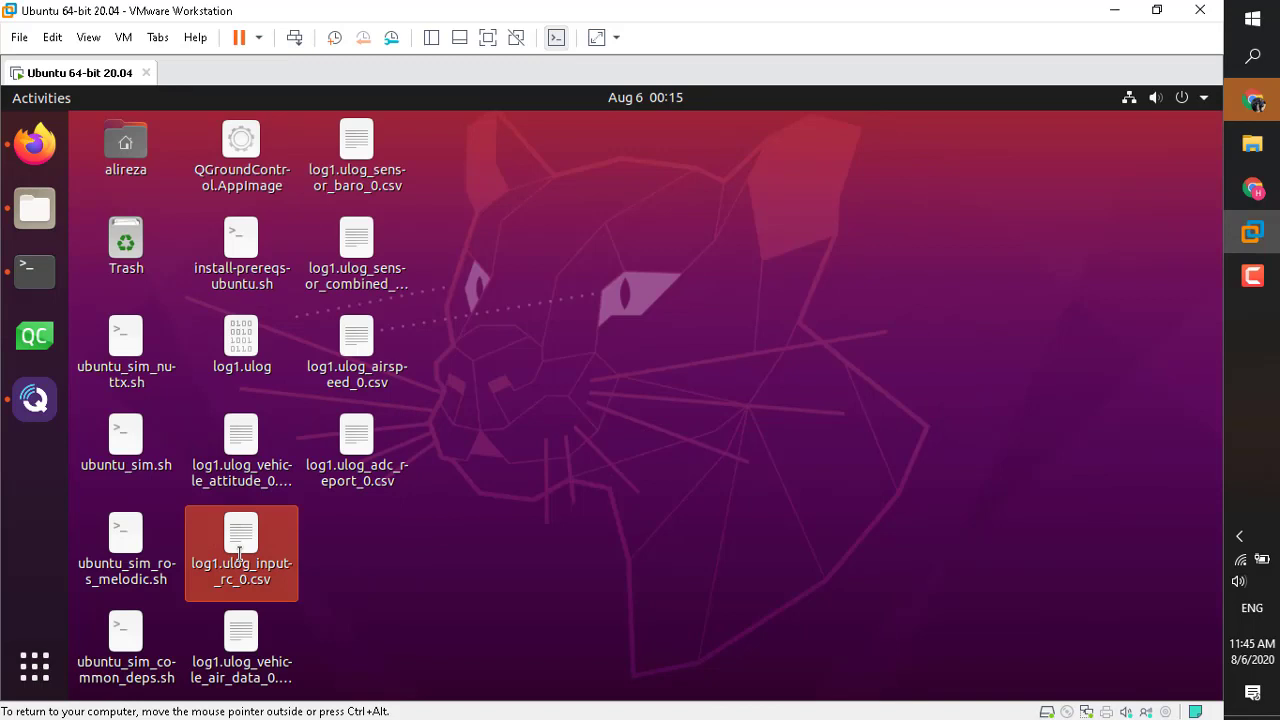
{"action": "double_click", "coordinate": [240, 553]}
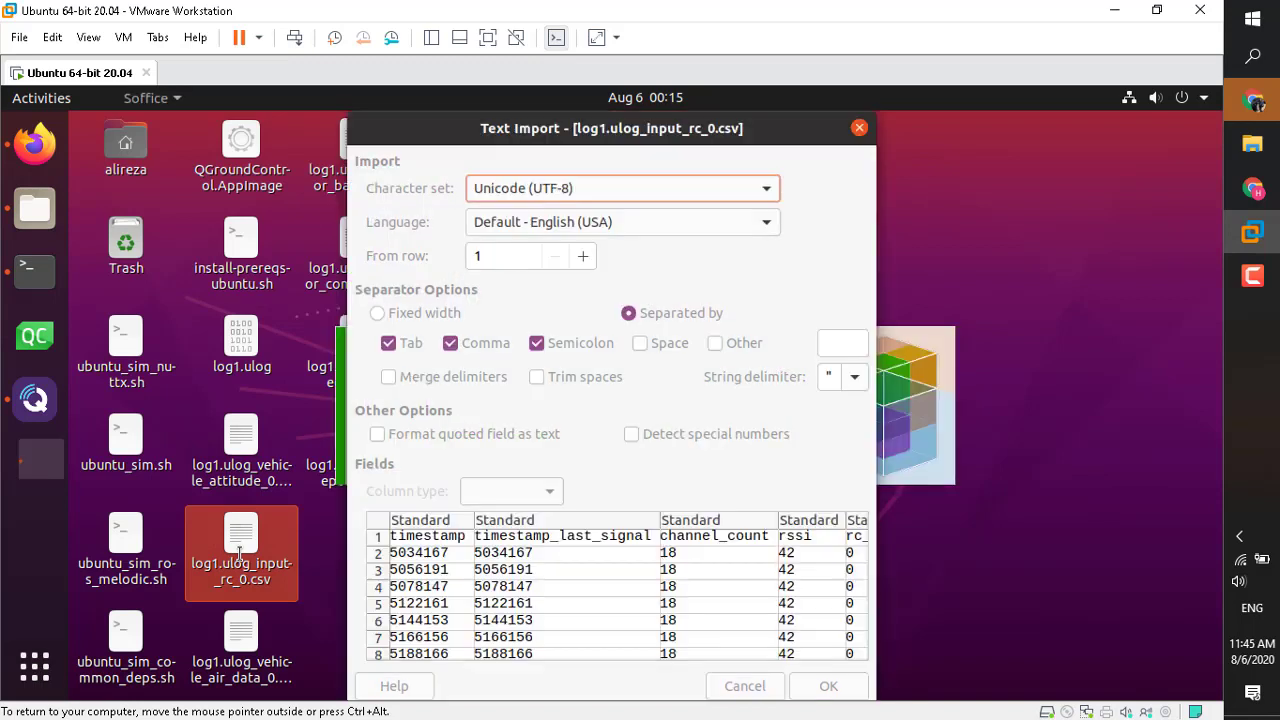
{"action": "left_click", "coordinate": [460, 565]}
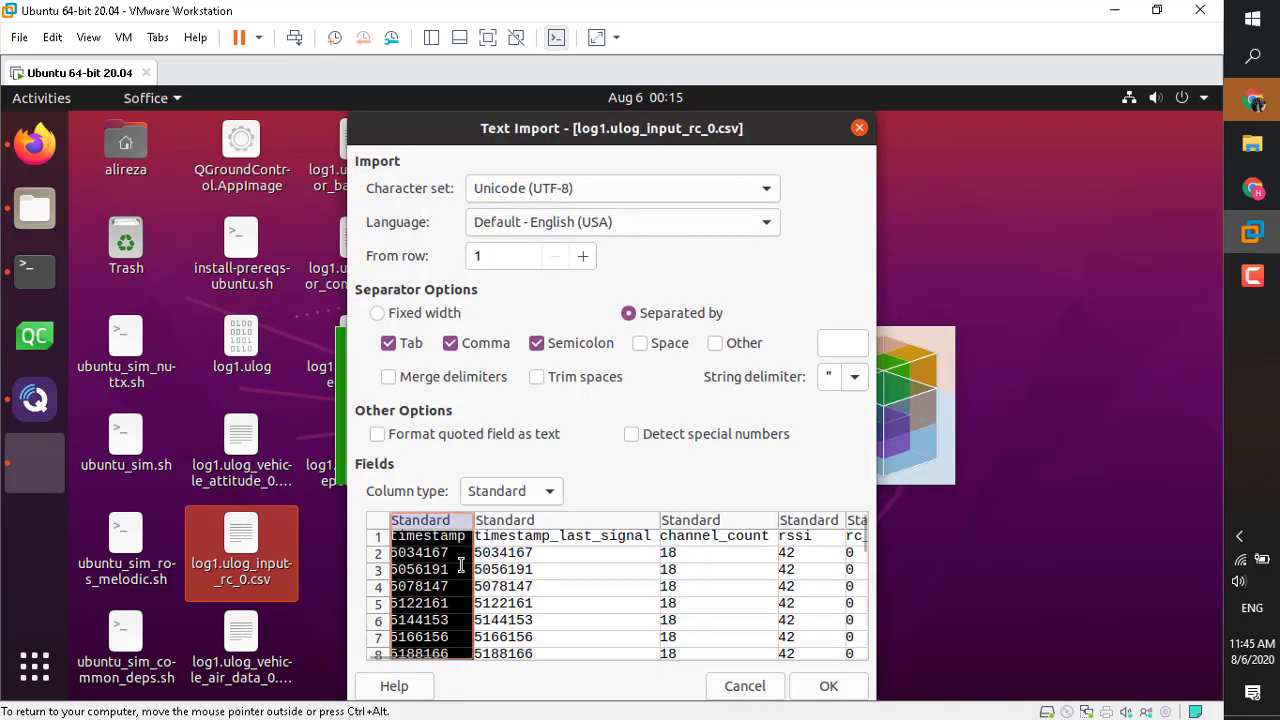
{"action": "key", "text": "Right"}
{"action": "key", "text": "Right"}
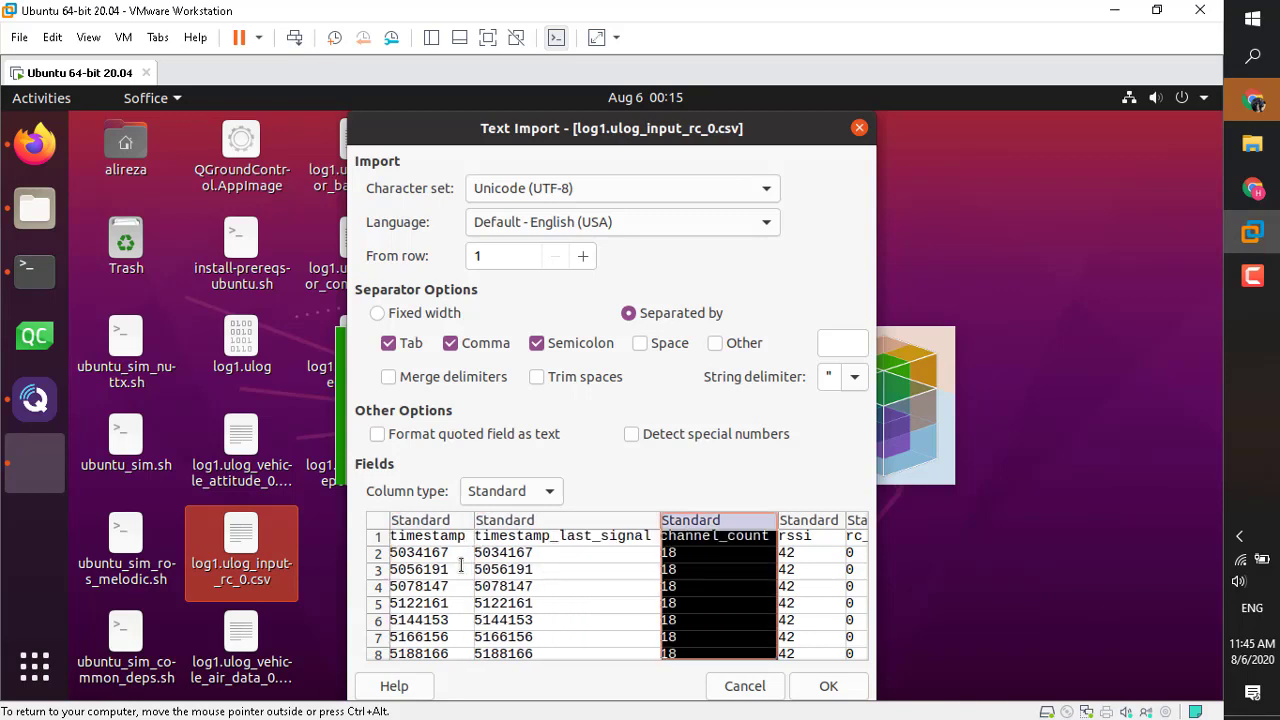
{"action": "key", "text": "Right"}
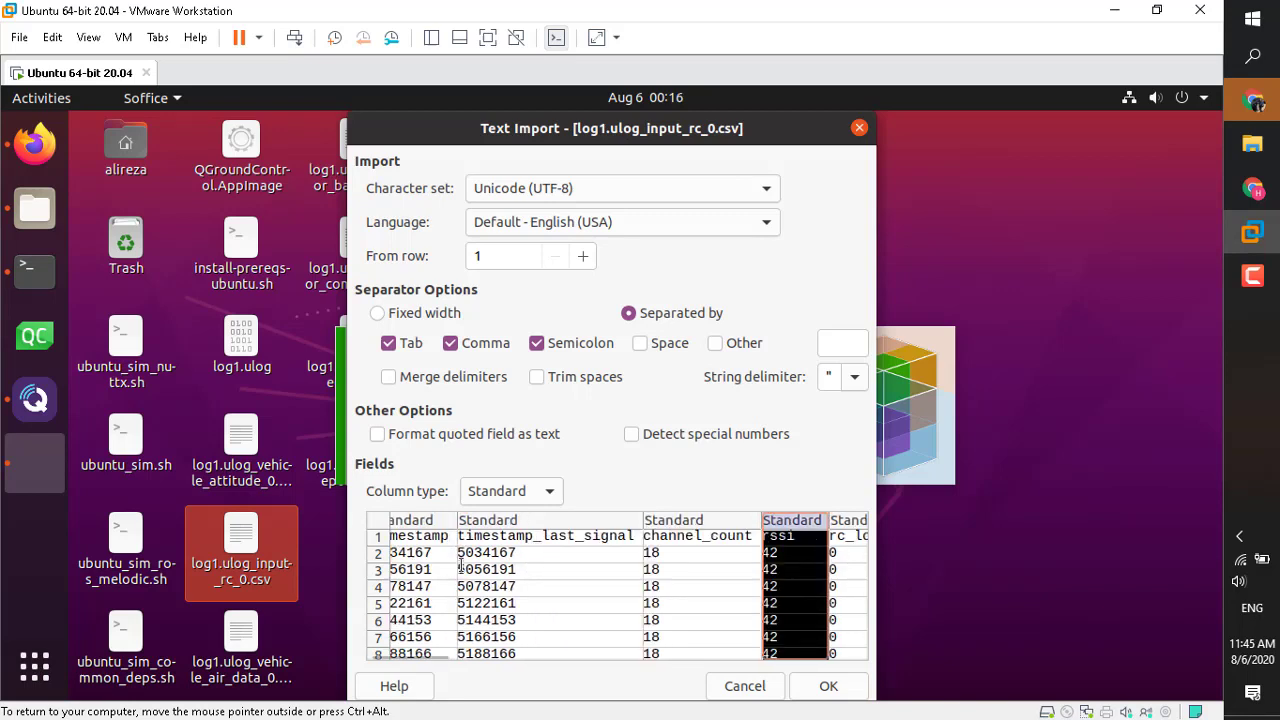
{"action": "key", "text": "Right"}
{"action": "key", "text": "Right"}
{"action": "key", "text": "Right"}
{"action": "key", "text": "Right"}
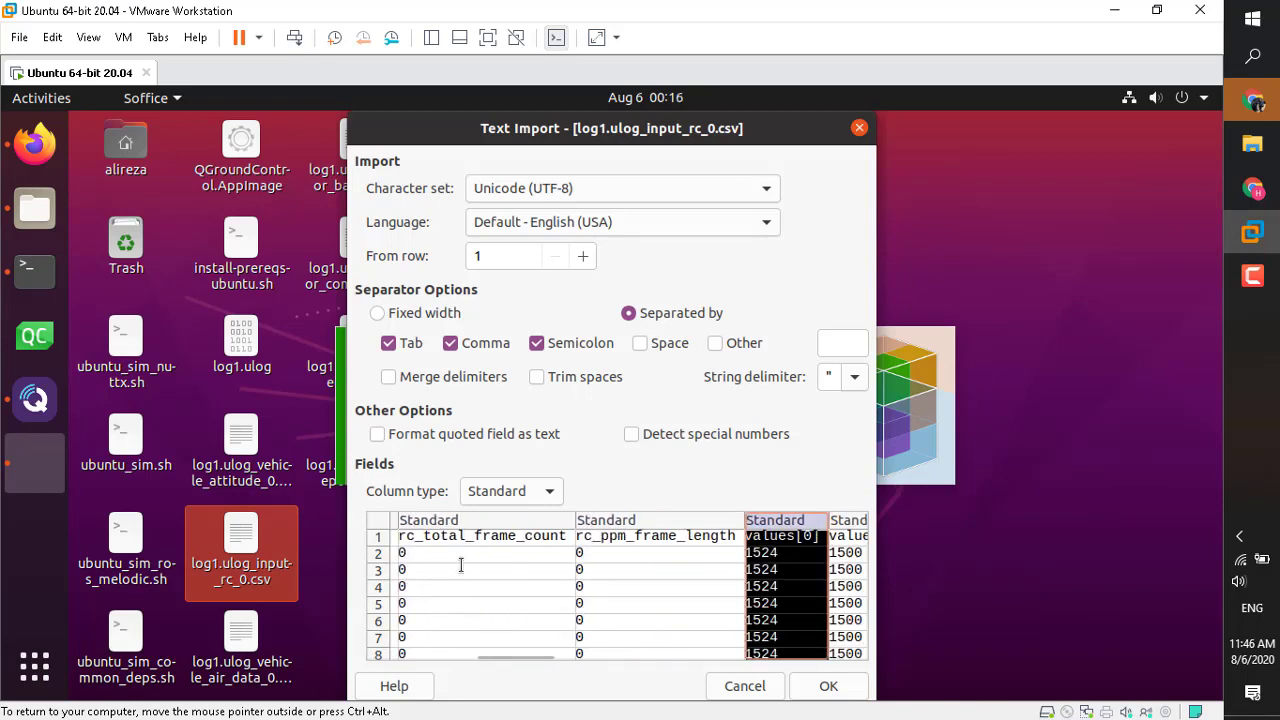
{"action": "key", "text": "Right"}
{"action": "key", "text": "Left"}
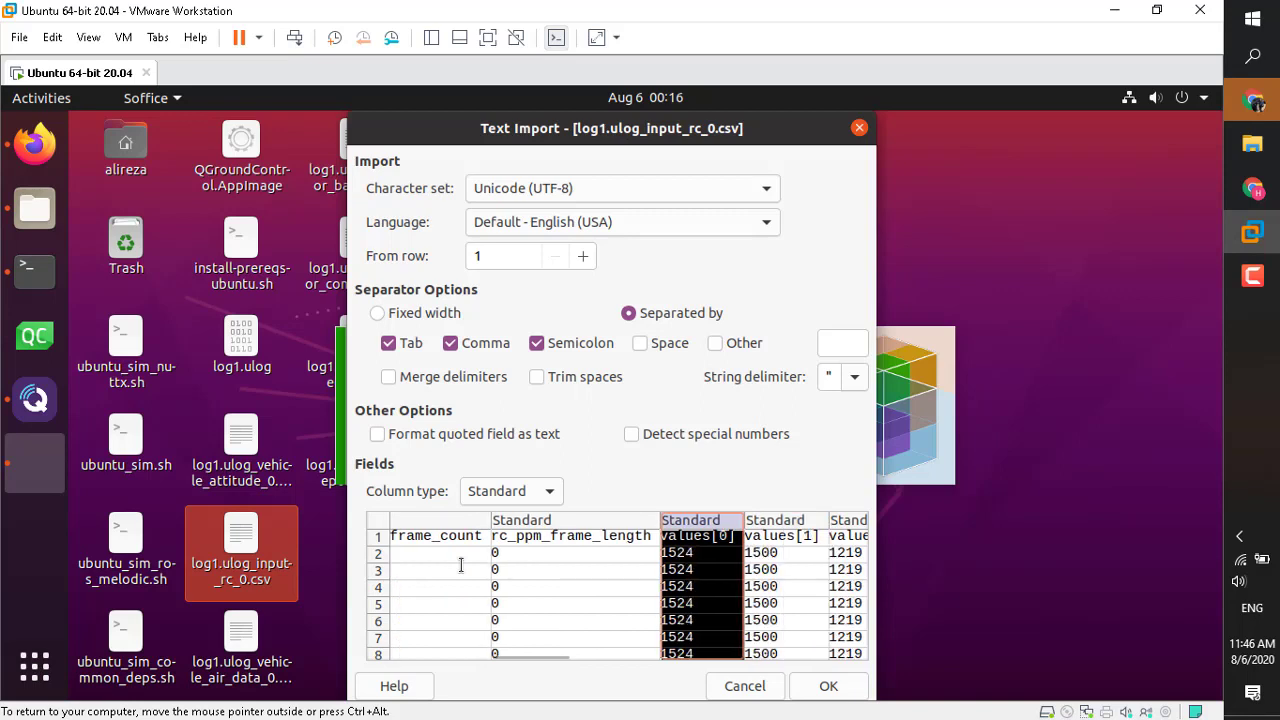
{"action": "key", "text": "Right"}
{"action": "key", "text": "Right"}
{"action": "key", "text": "Right"}
{"action": "key", "text": "Right"}
{"action": "key", "text": "Left"}
{"action": "scroll", "coordinate": [461, 566], "scroll_direction": "down", "scroll_amount": 7}
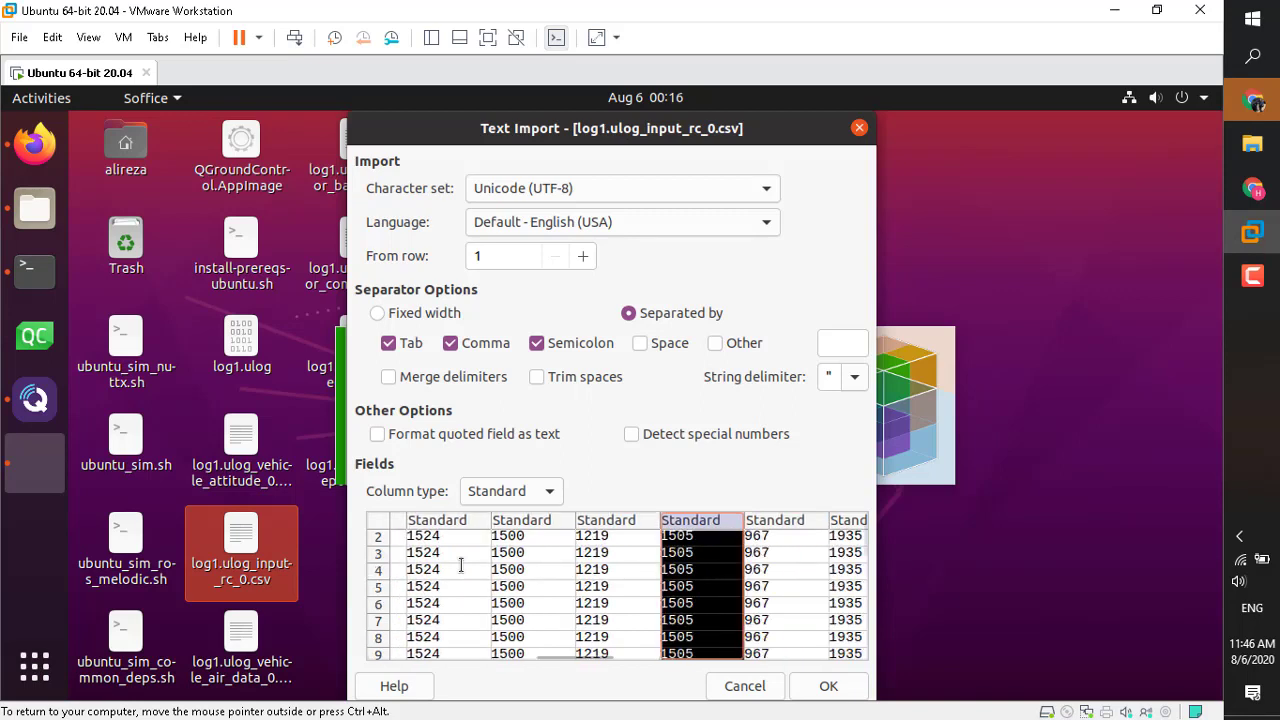
{"action": "scroll", "coordinate": [461, 566], "scroll_direction": "down", "scroll_amount": 20}
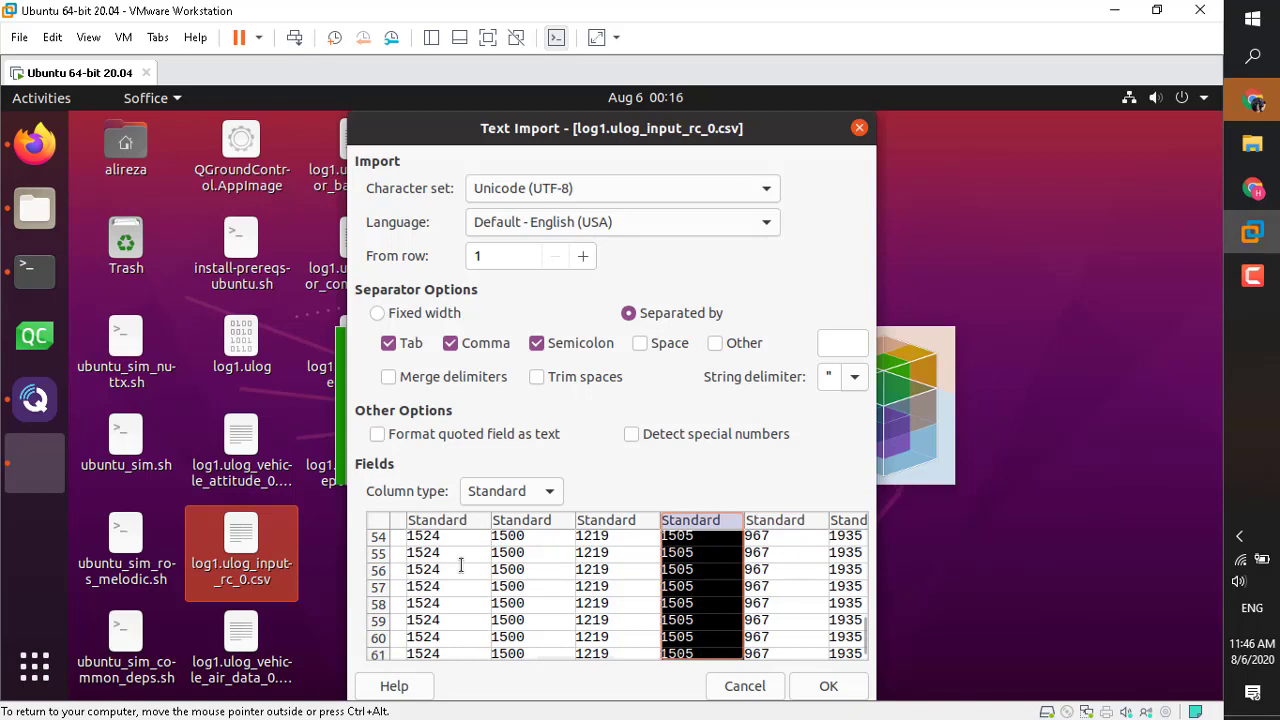
{"action": "scroll", "coordinate": [461, 566], "scroll_direction": "down", "scroll_amount": 11}
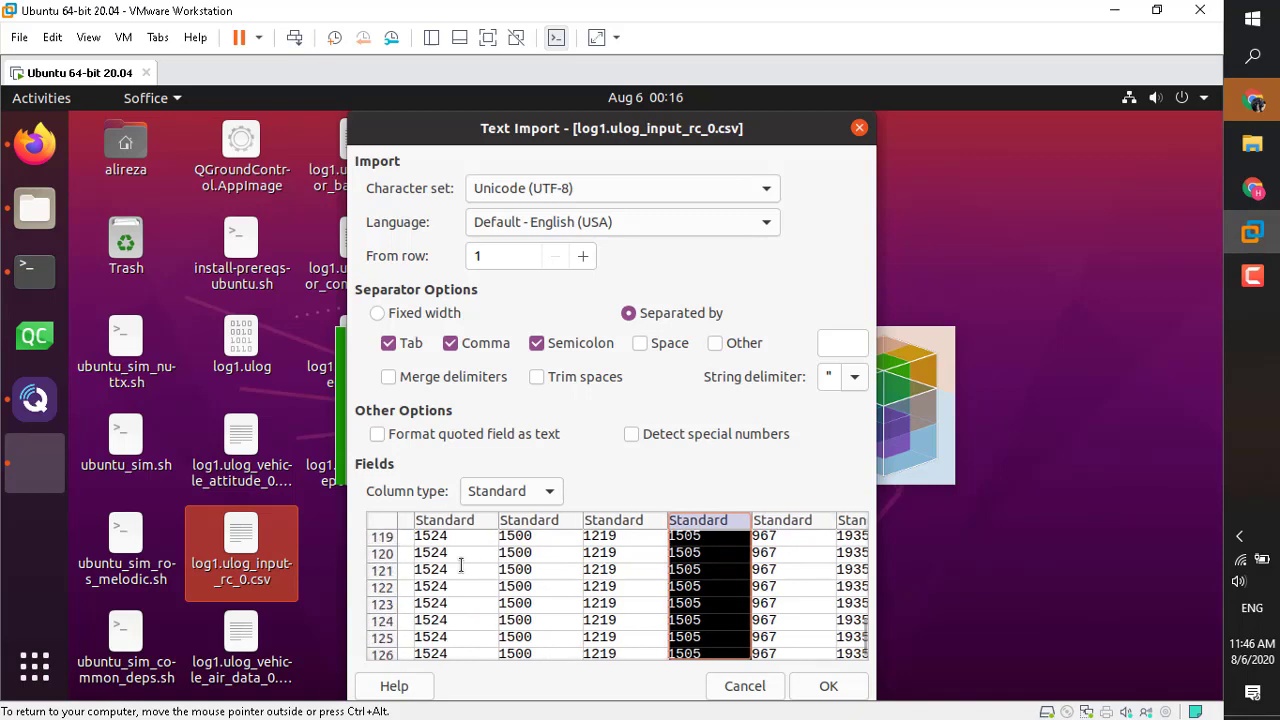
{"action": "scroll", "coordinate": [461, 566], "scroll_direction": "down", "scroll_amount": 16}
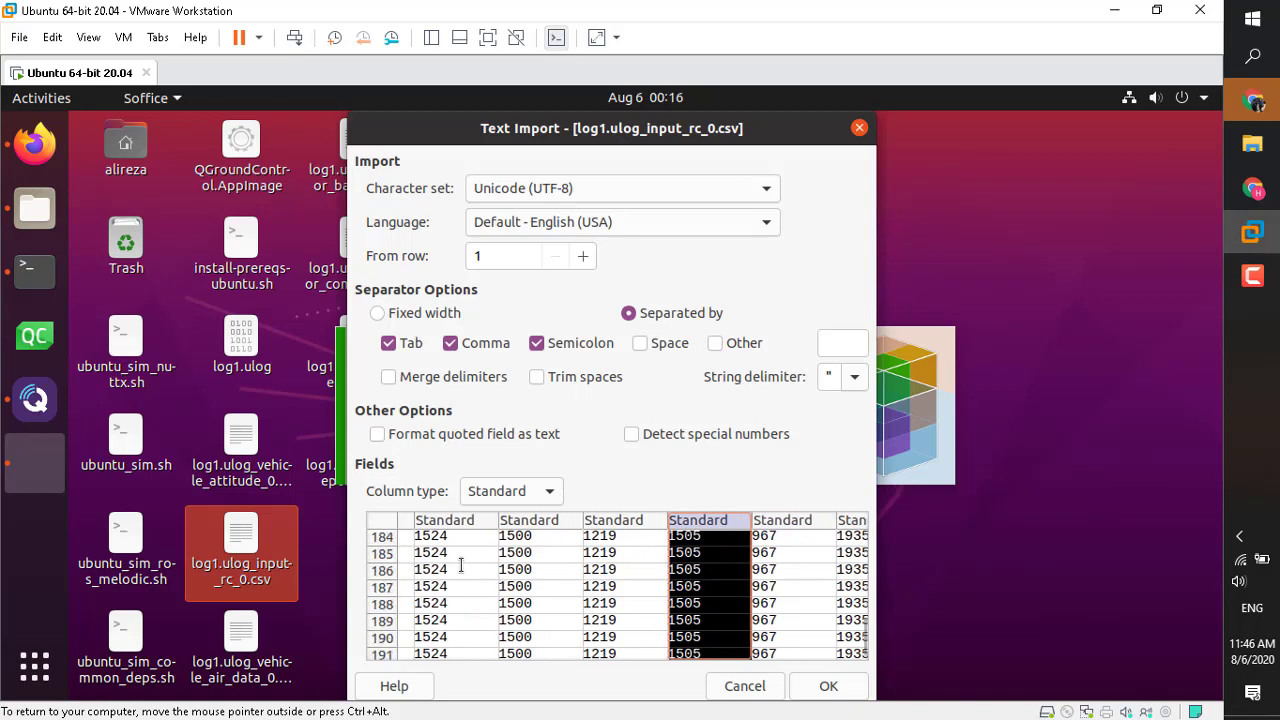
{"action": "scroll", "coordinate": [461, 566], "scroll_direction": "down", "scroll_amount": 15}
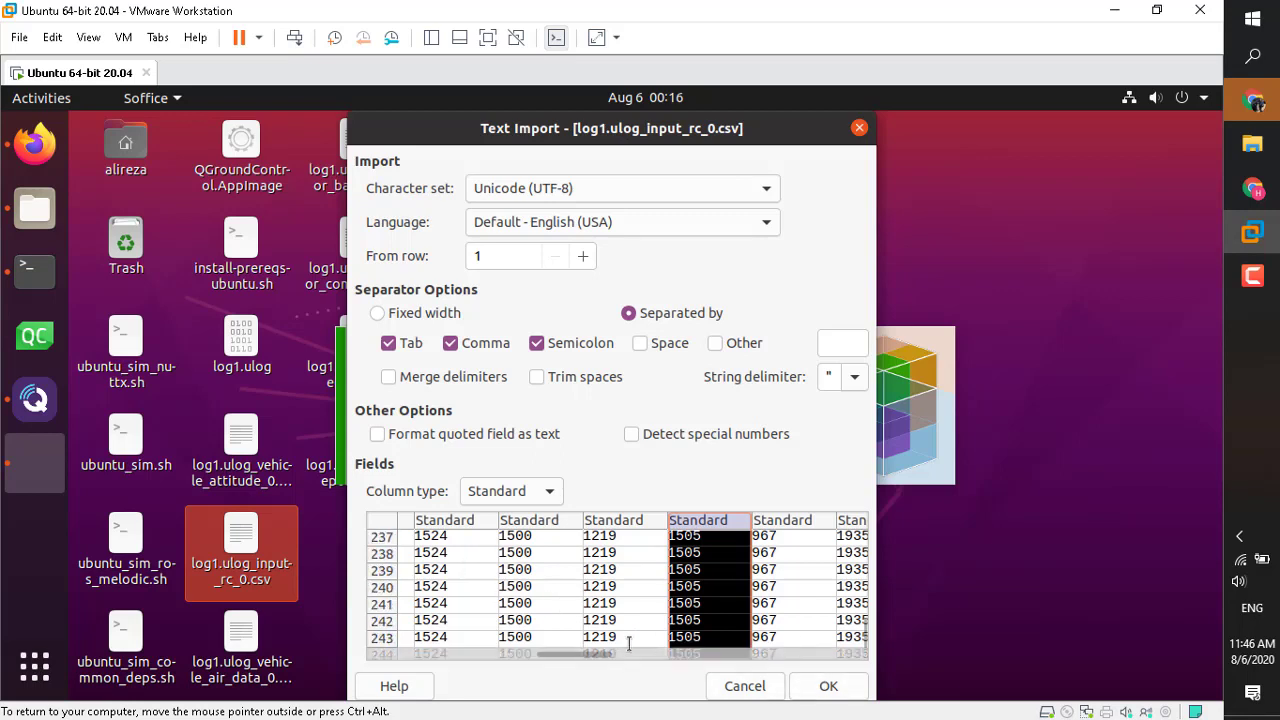
{"action": "left_click_drag", "start_coordinate": [598, 650], "coordinate": [790, 652]}
{"action": "left_click", "coordinate": [763, 687]}
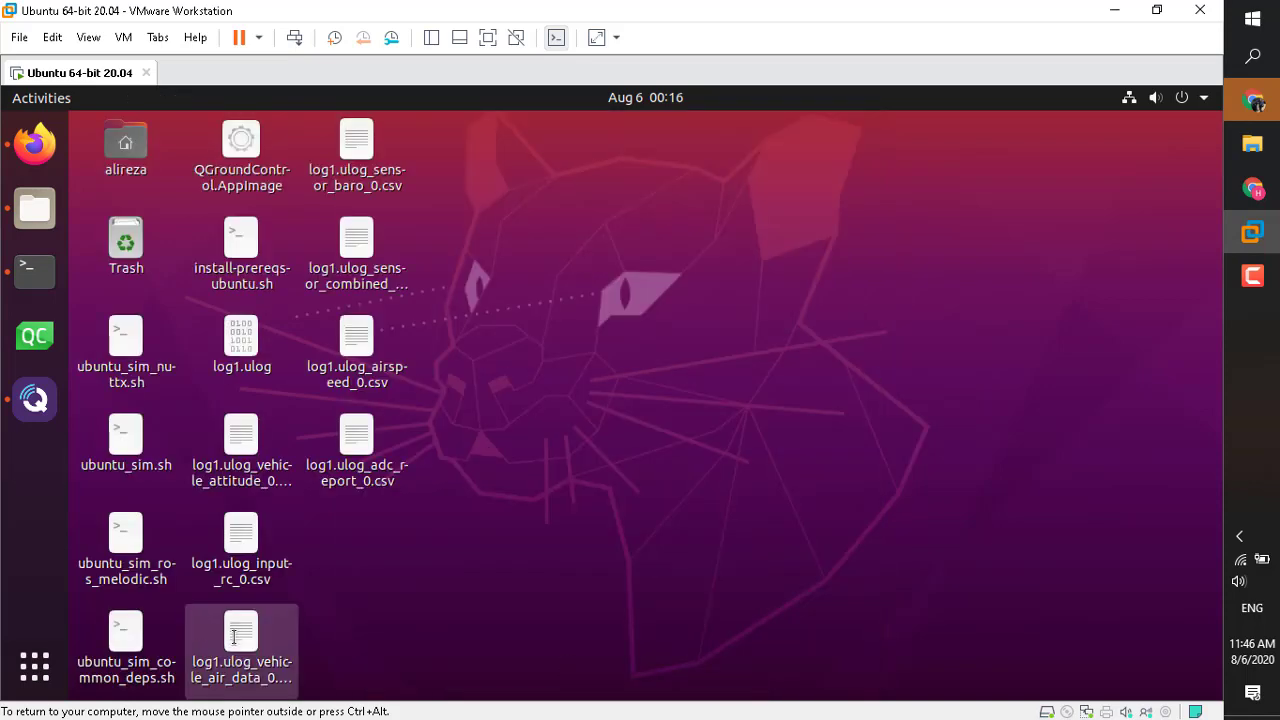
{"action": "left_click", "coordinate": [240, 640]}
{"action": "right_click", "coordinate": [240, 640]}
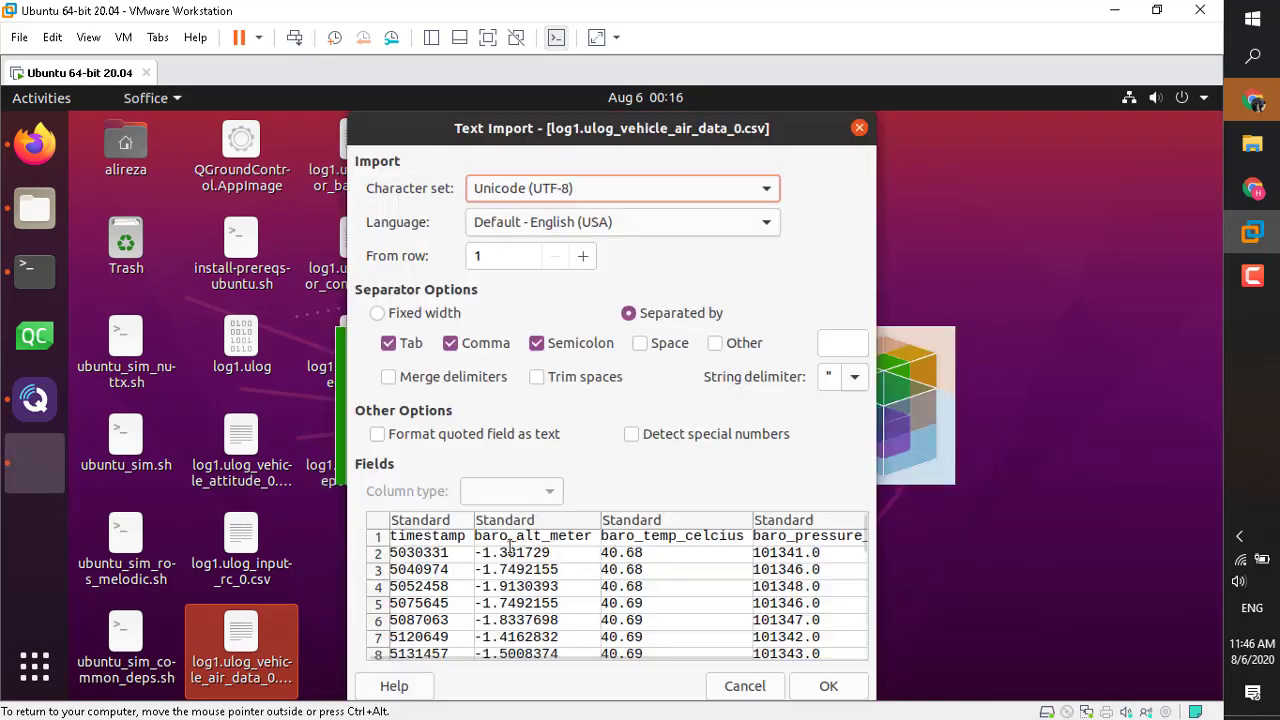
{"action": "left_click", "coordinate": [550, 569]}
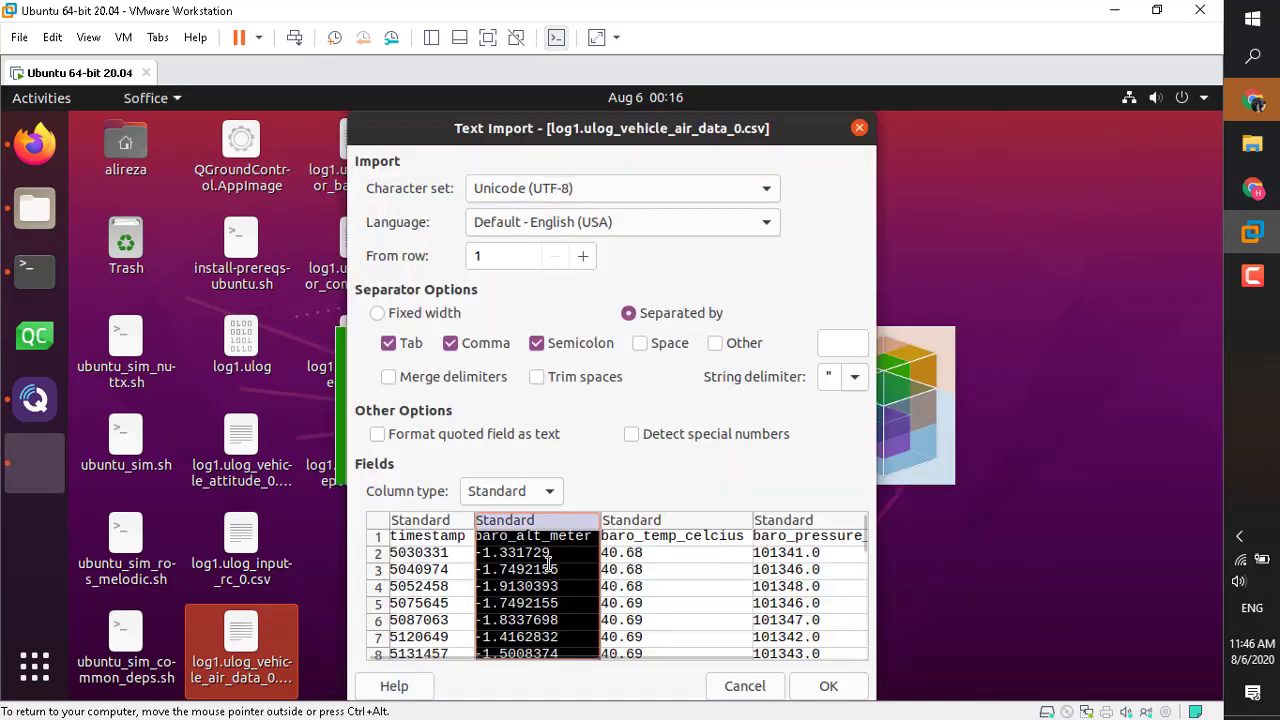
{"action": "left_click", "coordinate": [616, 571]}
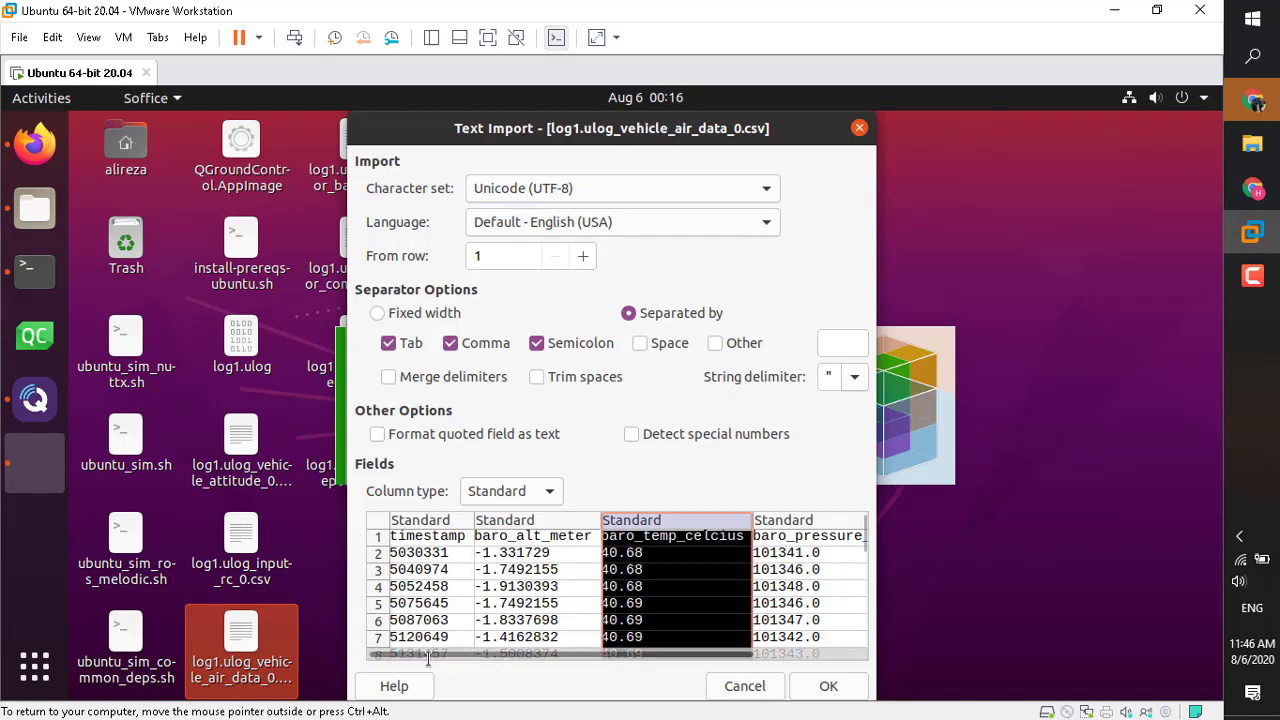
{"action": "scroll", "coordinate": [445, 640], "scroll_direction": "right", "scroll_amount": 3}
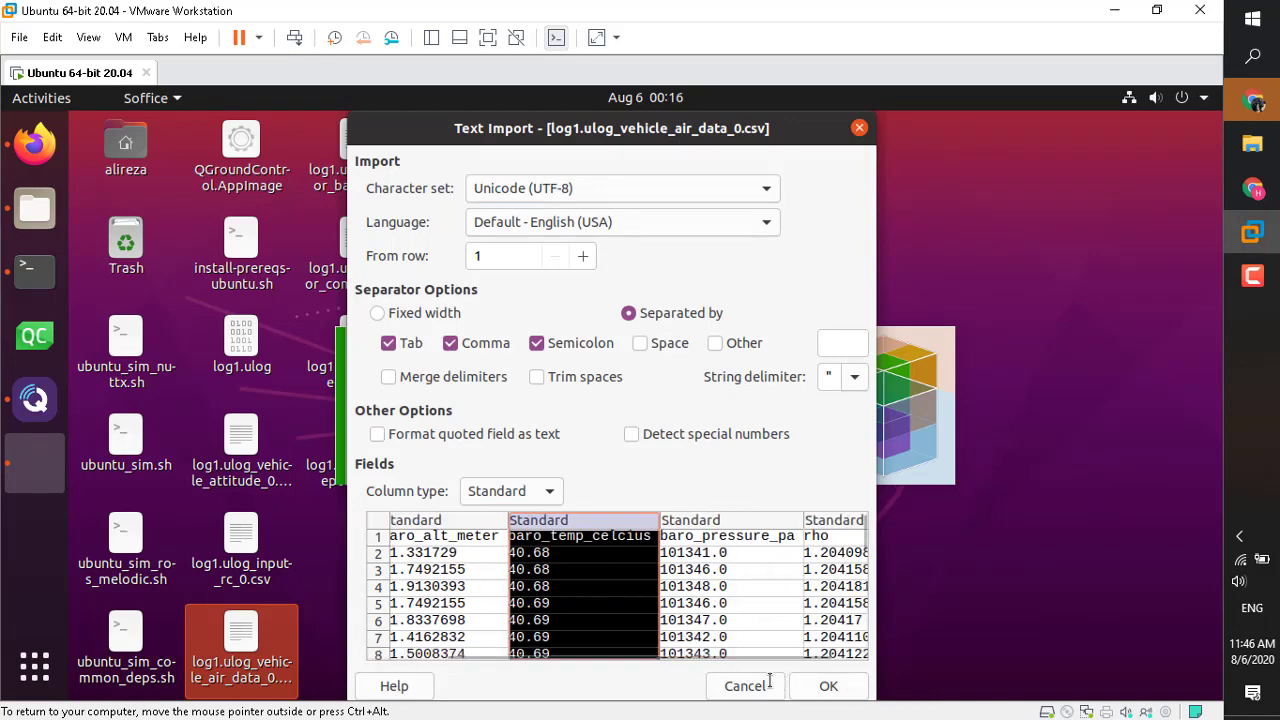
{"action": "left_click", "coordinate": [769, 681]}
{"action": "left_click", "coordinate": [361, 338]}
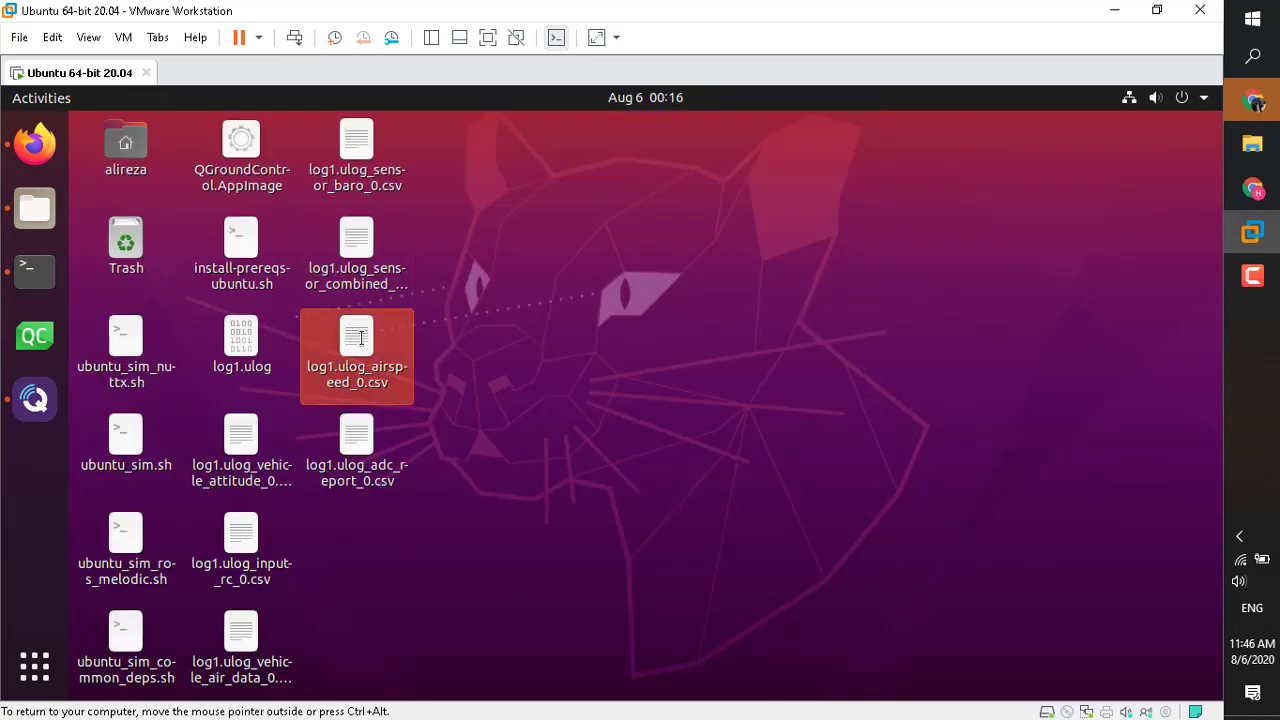
{"action": "right_click", "coordinate": [361, 338]}
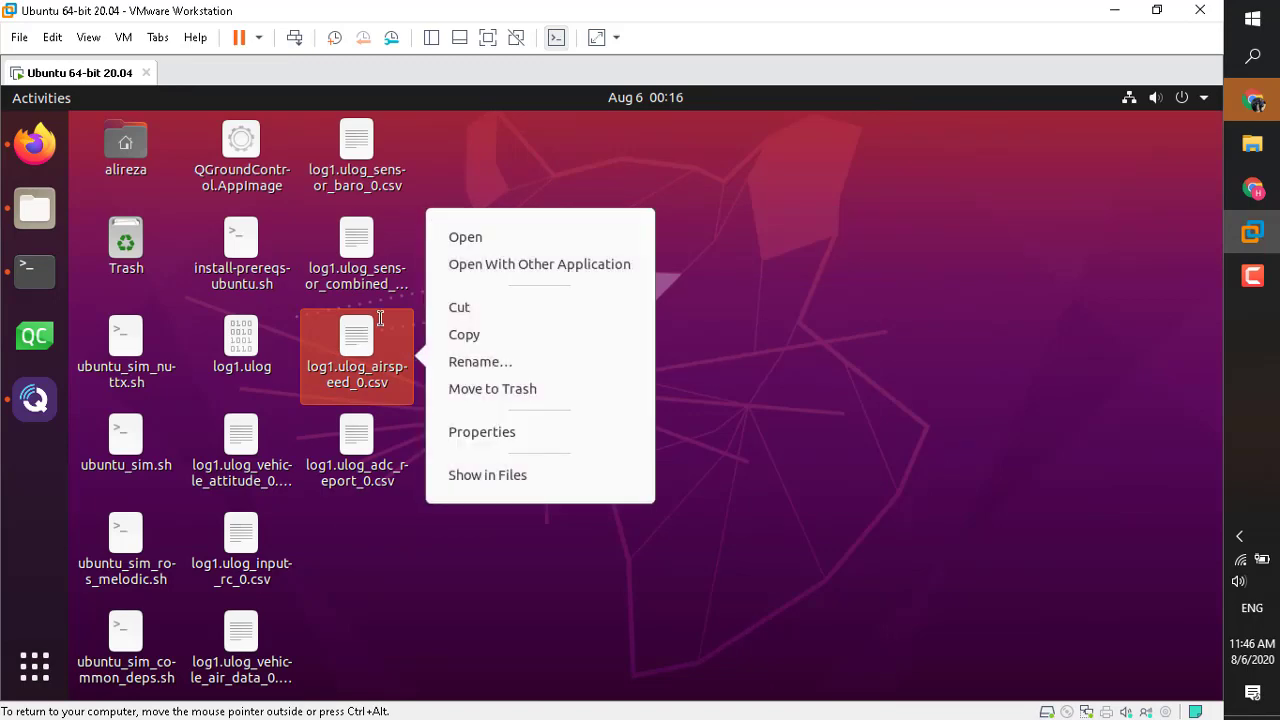
{"action": "left_click", "coordinate": [449, 263]}
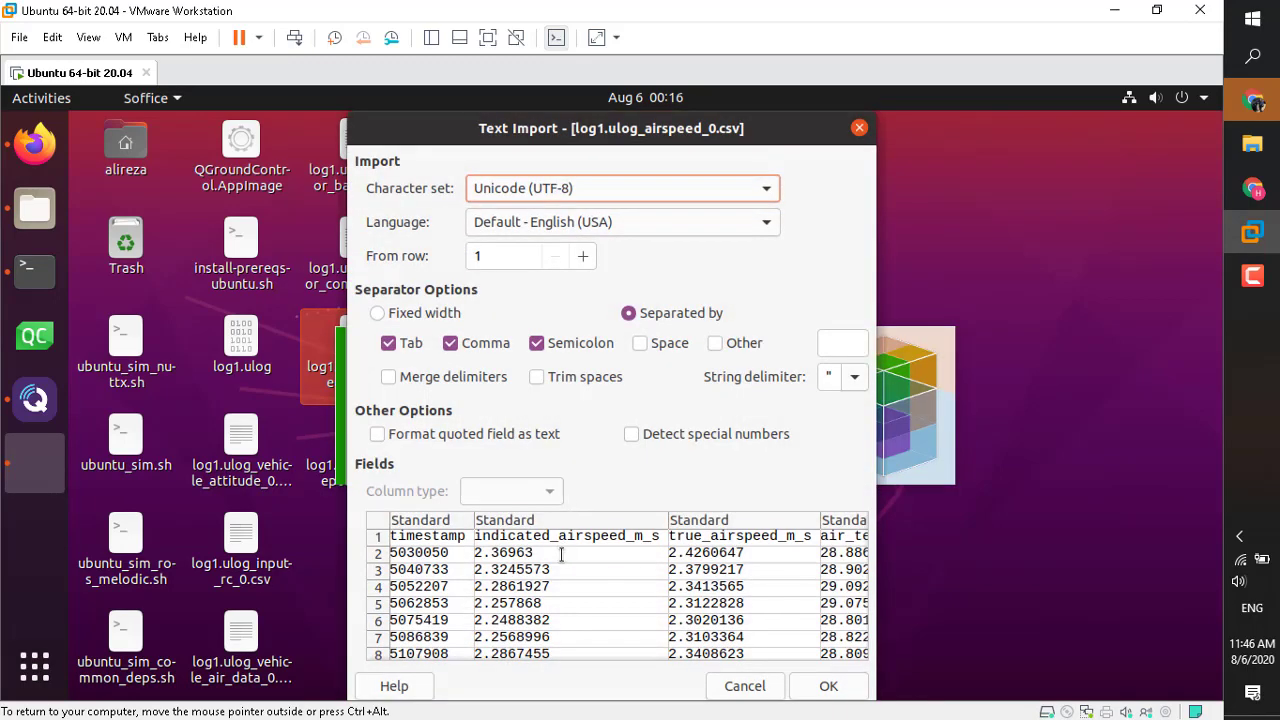
{"action": "left_click", "coordinate": [561, 556]}
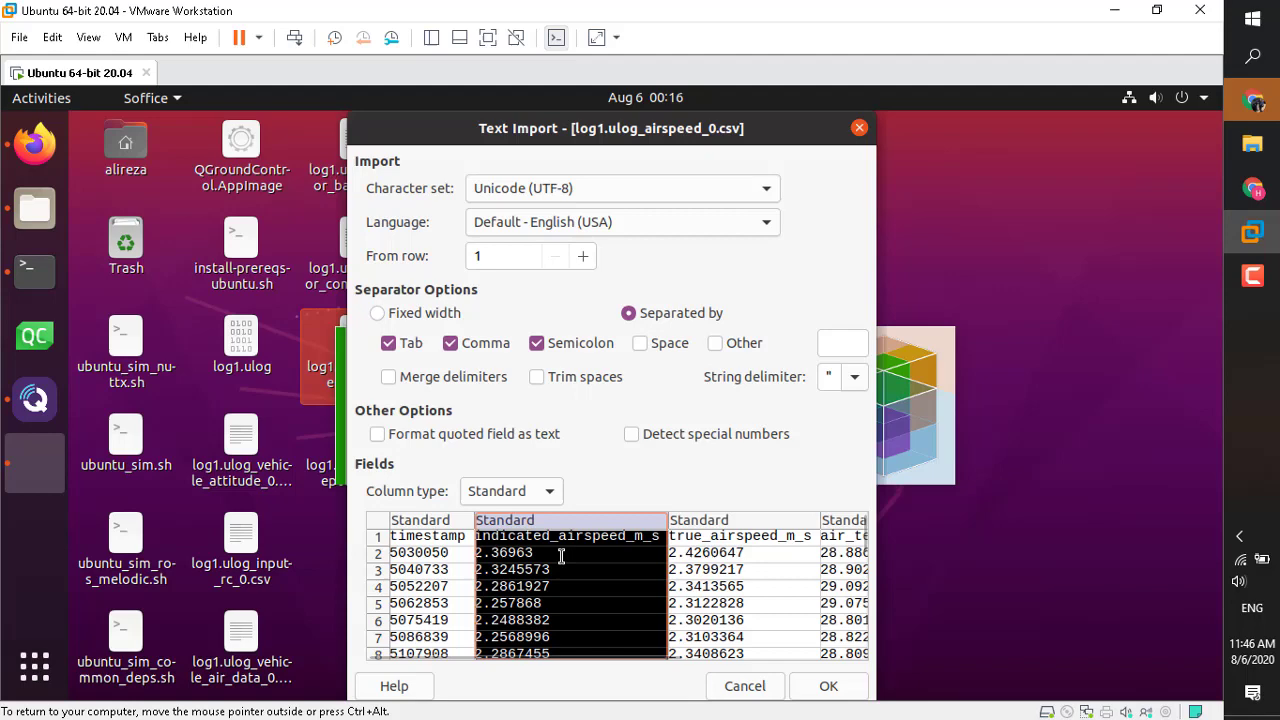
{"action": "key", "text": "Right"}
{"action": "key", "text": "Right"}
{"action": "key", "text": "Right"}
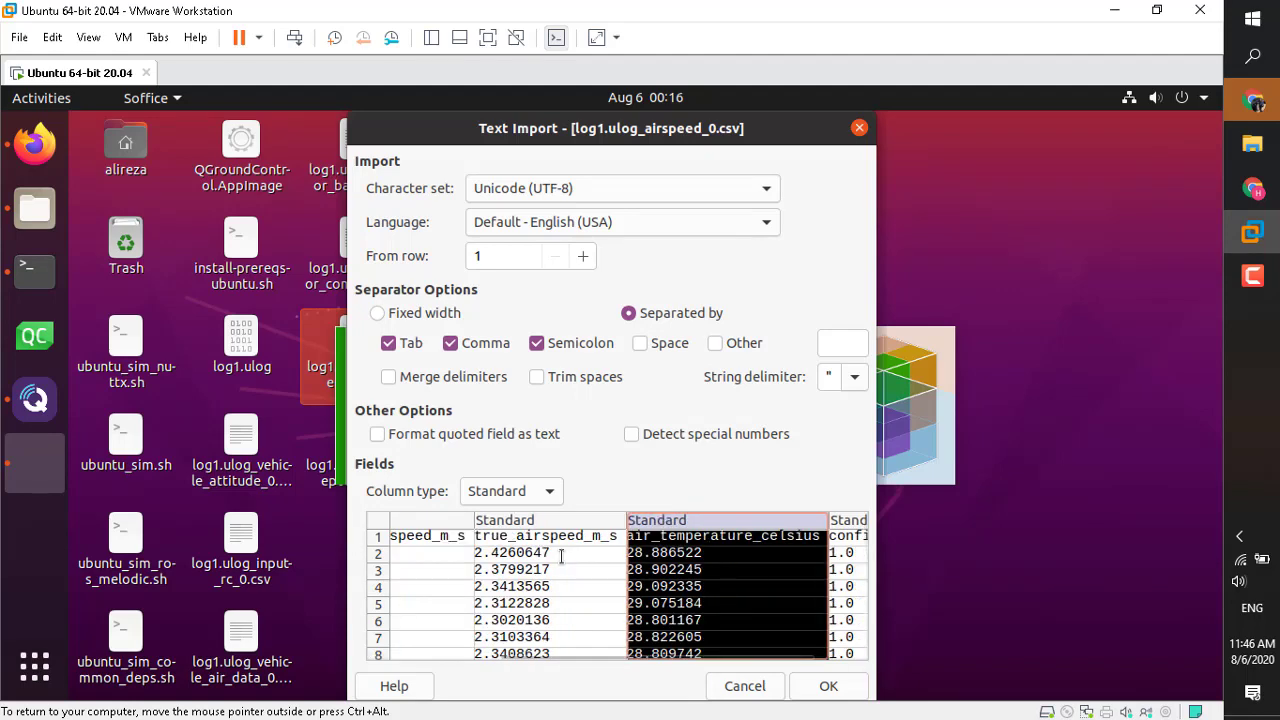
{"action": "left_click", "coordinate": [561, 556]}
{"action": "scroll", "coordinate": [561, 556], "scroll_direction": "down", "scroll_amount": 7}
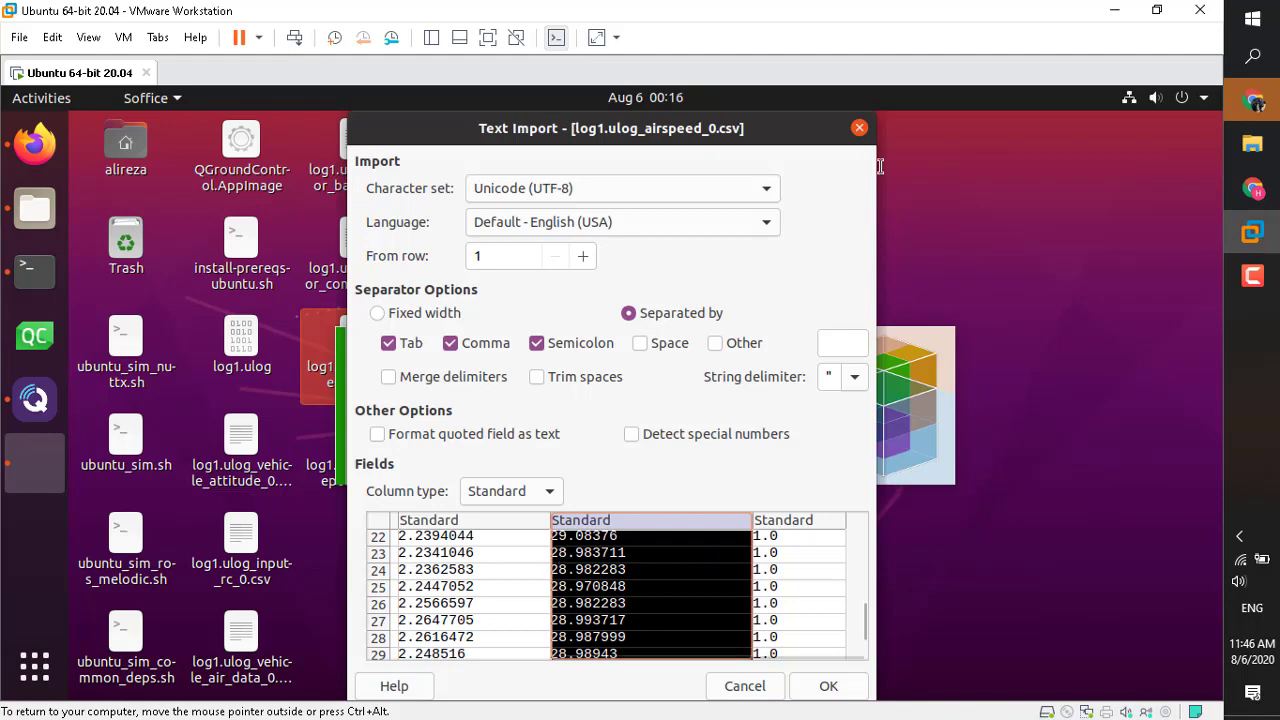
{"action": "left_click", "coordinate": [859, 127]}
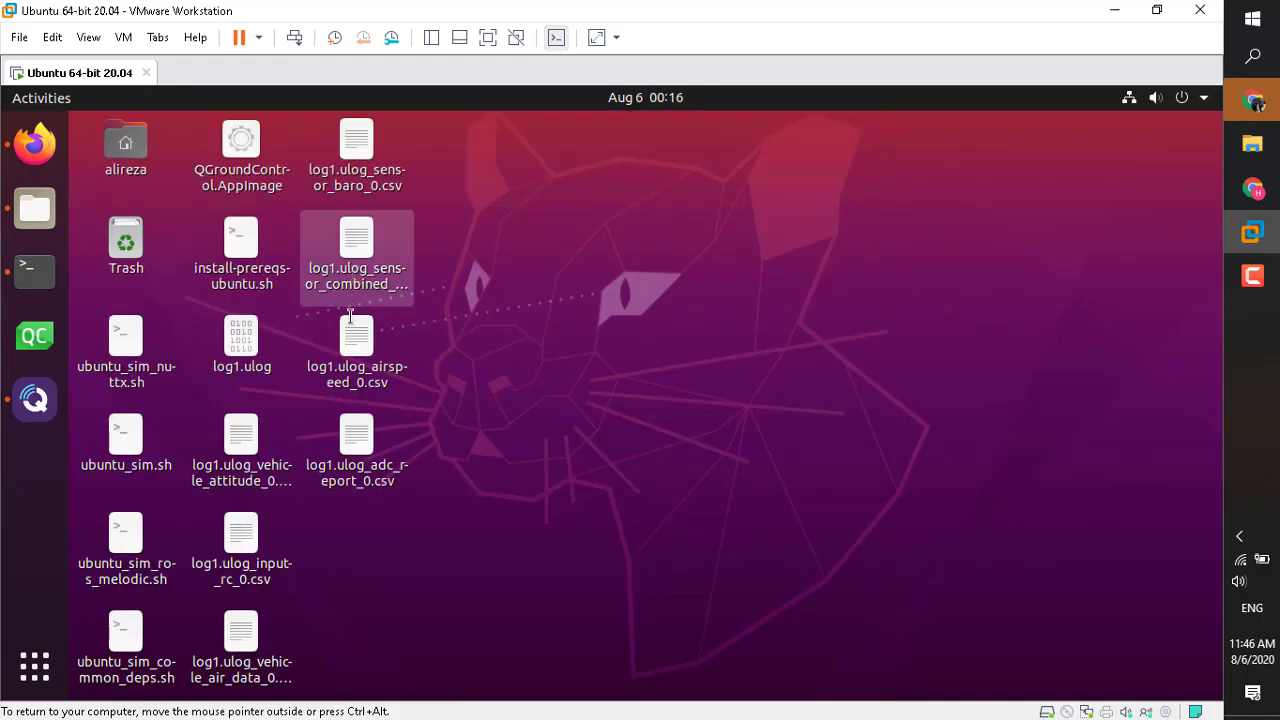
{"action": "left_click", "coordinate": [366, 466]}
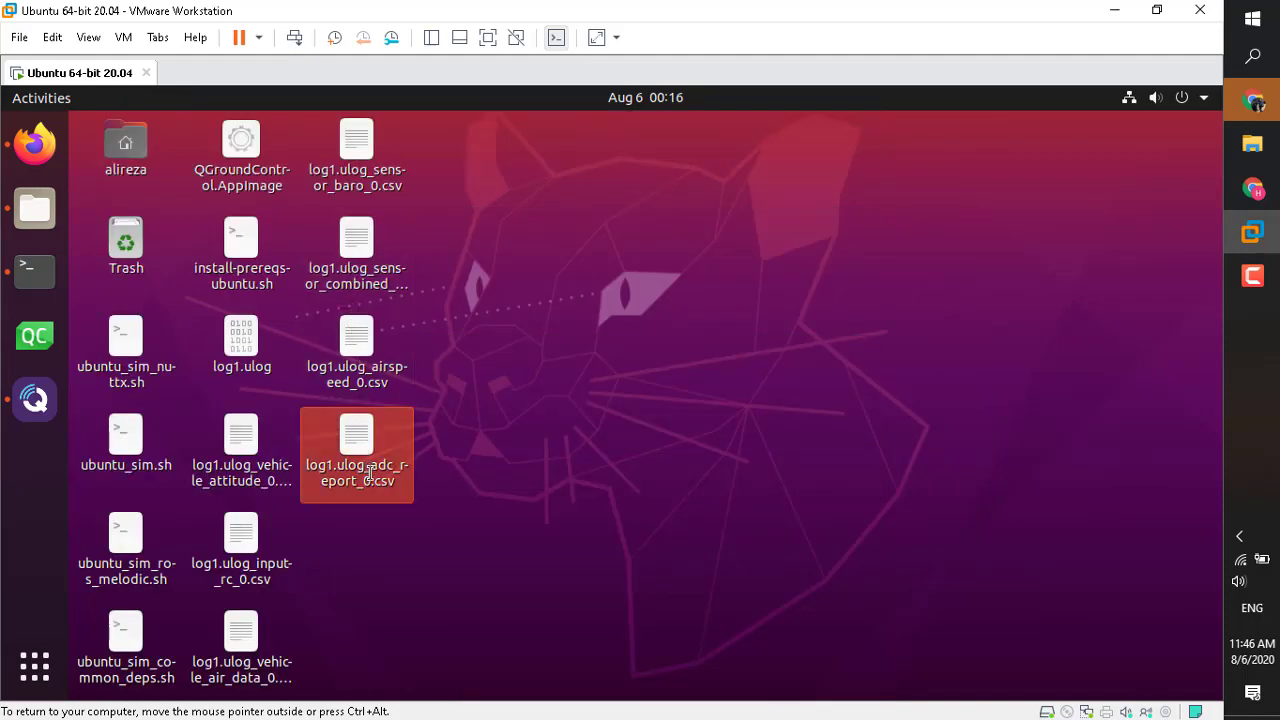
{"action": "double_click", "coordinate": [370, 473]}
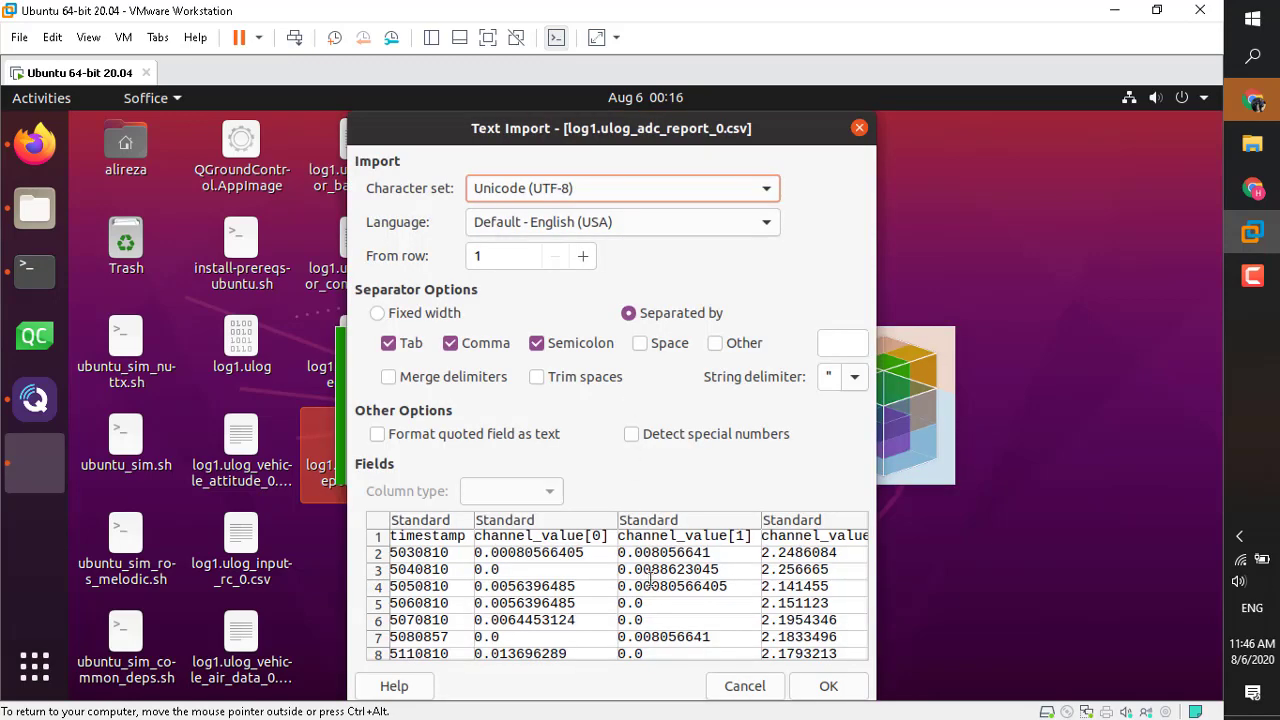
{"action": "left_click", "coordinate": [651, 580]}
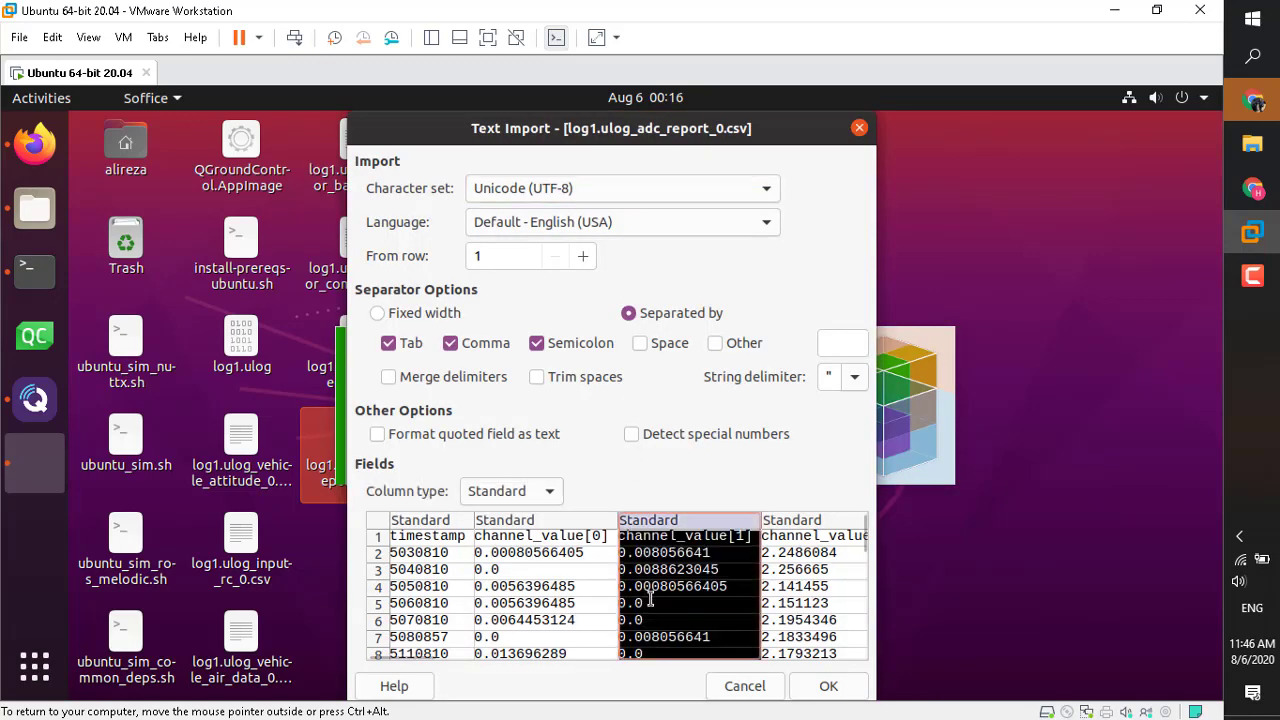
{"action": "key", "text": "Right"}
{"action": "key", "text": "Right"}
{"action": "key", "text": "Right"}
{"action": "key", "text": "Right"}
{"action": "key", "text": "Right"}
{"action": "key", "text": "Right"}
{"action": "key", "text": "Right"}
{"action": "key", "text": "Right"}
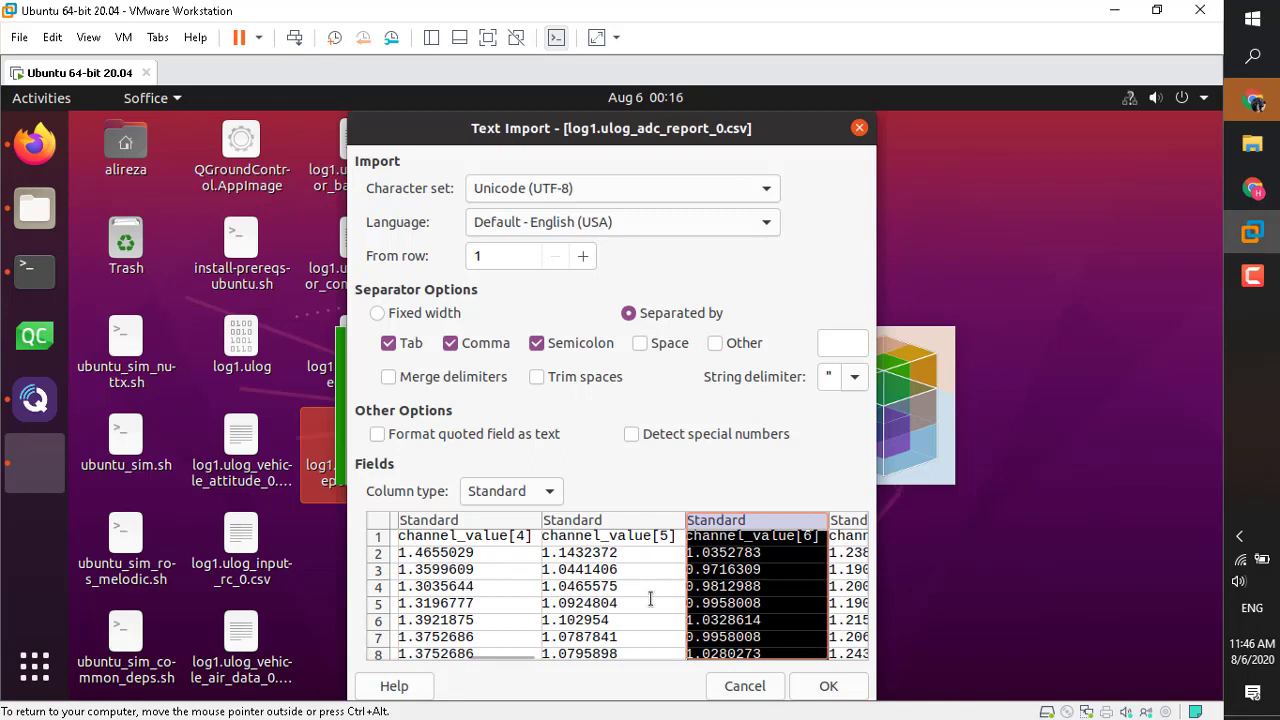
{"action": "key", "text": "Right"}
{"action": "key", "text": "Right"}
{"action": "key", "text": "Right"}
{"action": "key", "text": "Right"}
{"action": "key", "text": "Right"}
{"action": "key", "text": "Right"}
{"action": "key", "text": "Right"}
{"action": "key", "text": "Right"}
{"action": "key", "text": "Right"}
{"action": "key", "text": "Right"}
{"action": "key", "text": "Right"}
{"action": "key", "text": "Right"}
{"action": "key", "text": "Right"}
{"action": "key", "text": "Right"}
{"action": "key", "text": "Right"}
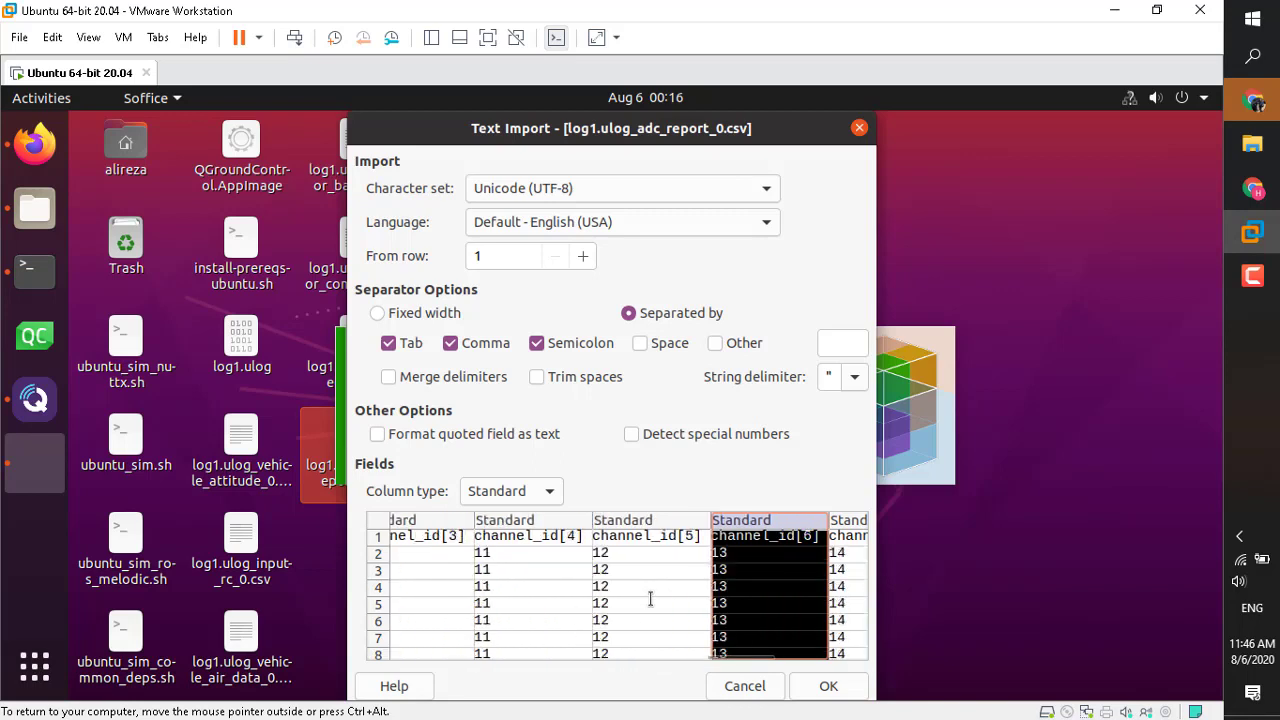
{"action": "key", "text": "Right"}
{"action": "key", "text": "Right"}
{"action": "key", "text": "Right"}
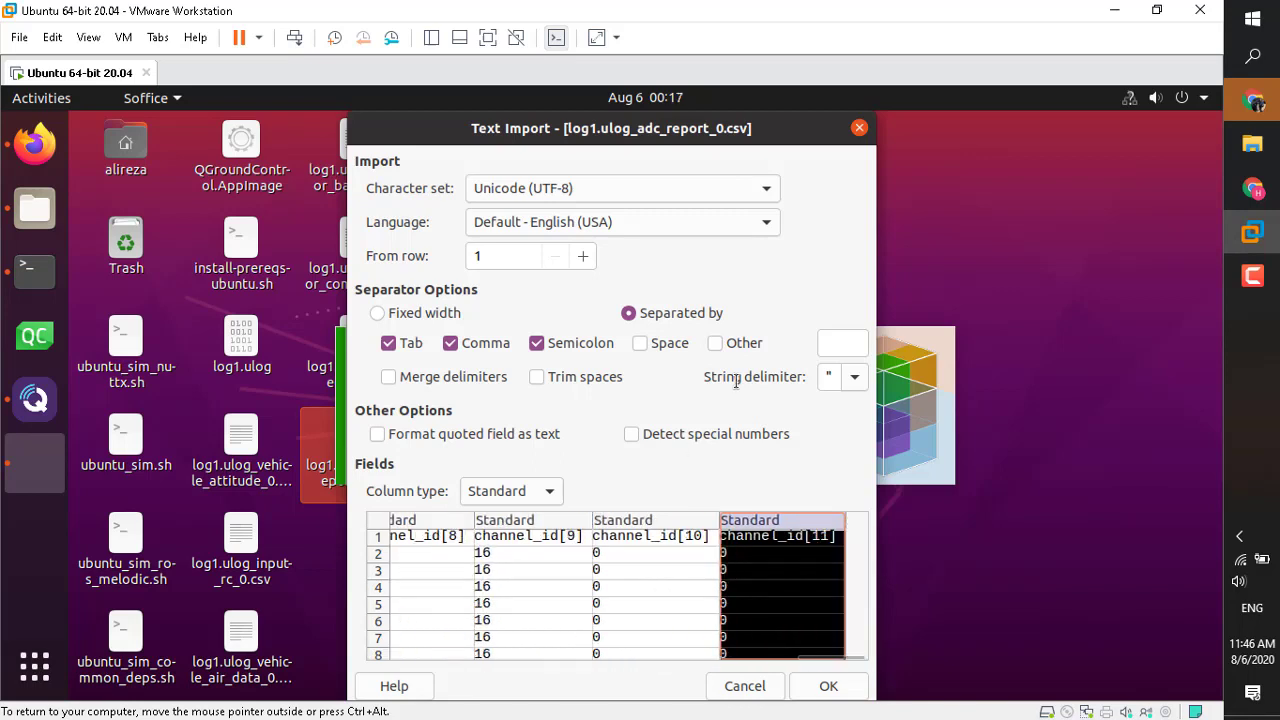
{"action": "left_click", "coordinate": [859, 127]}
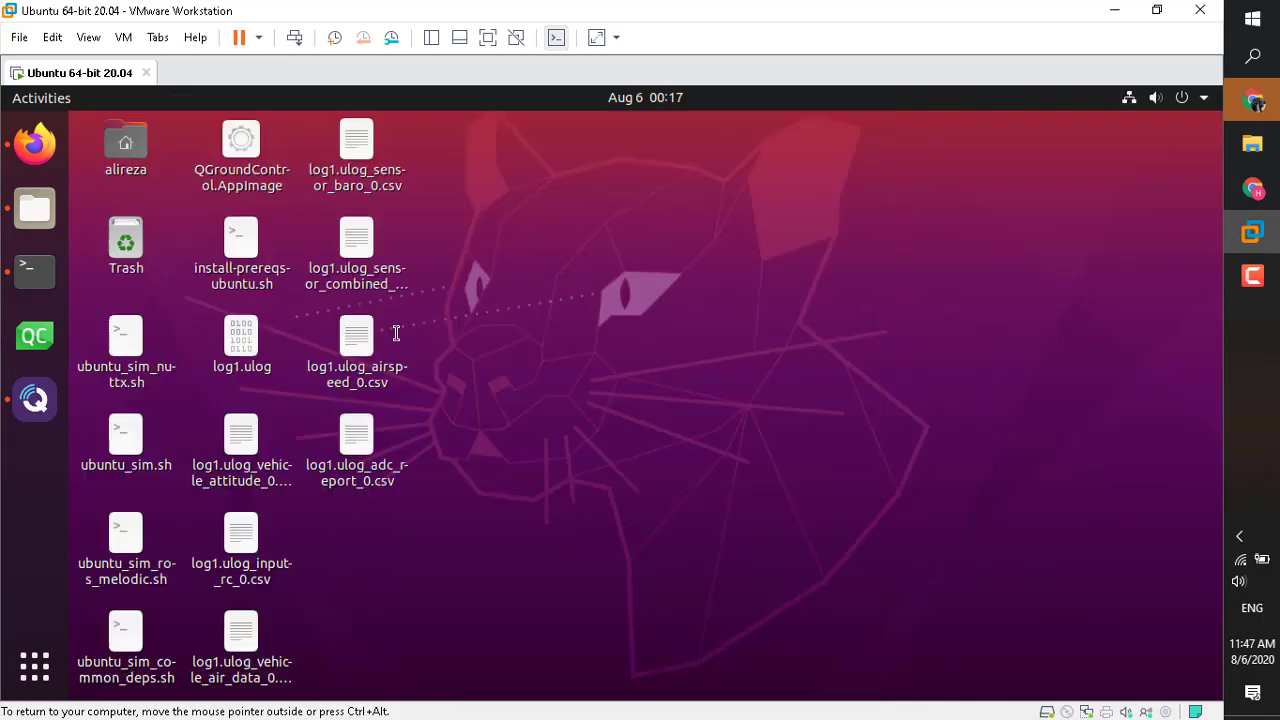
{"action": "left_click", "coordinate": [370, 356]}
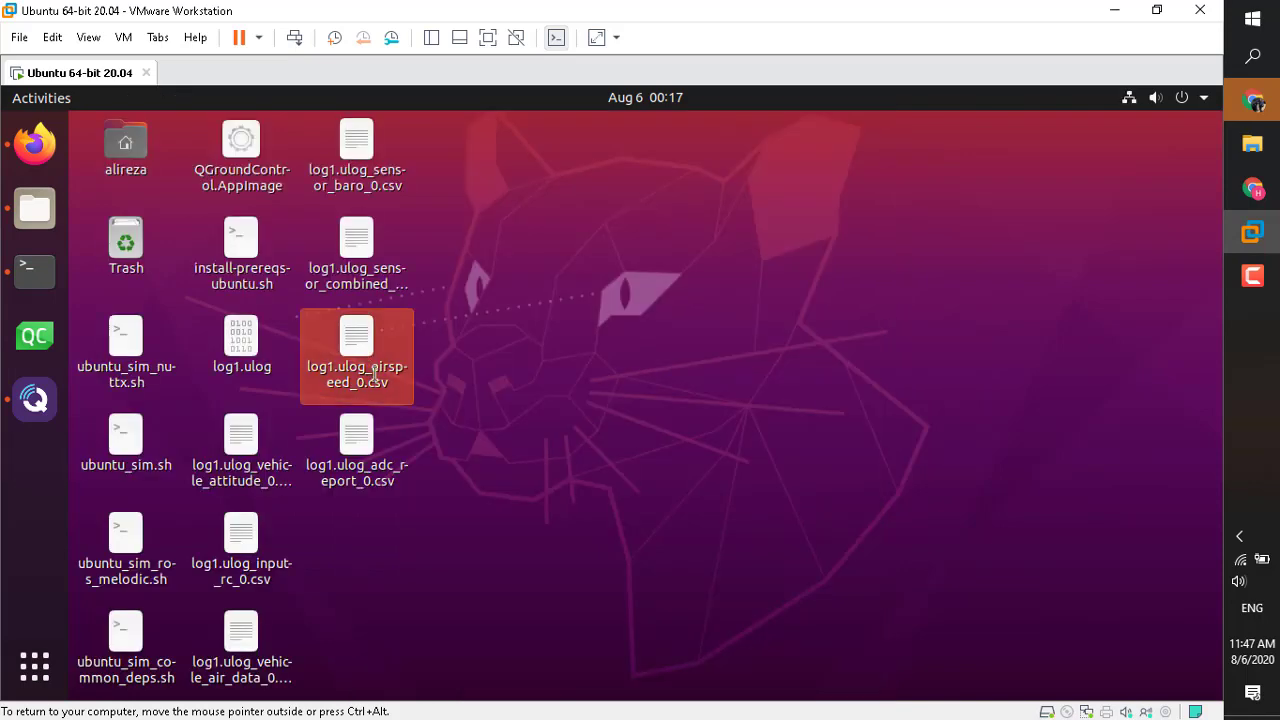
{"action": "left_click", "coordinate": [361, 263]}
{"action": "double_click", "coordinate": [361, 263]}
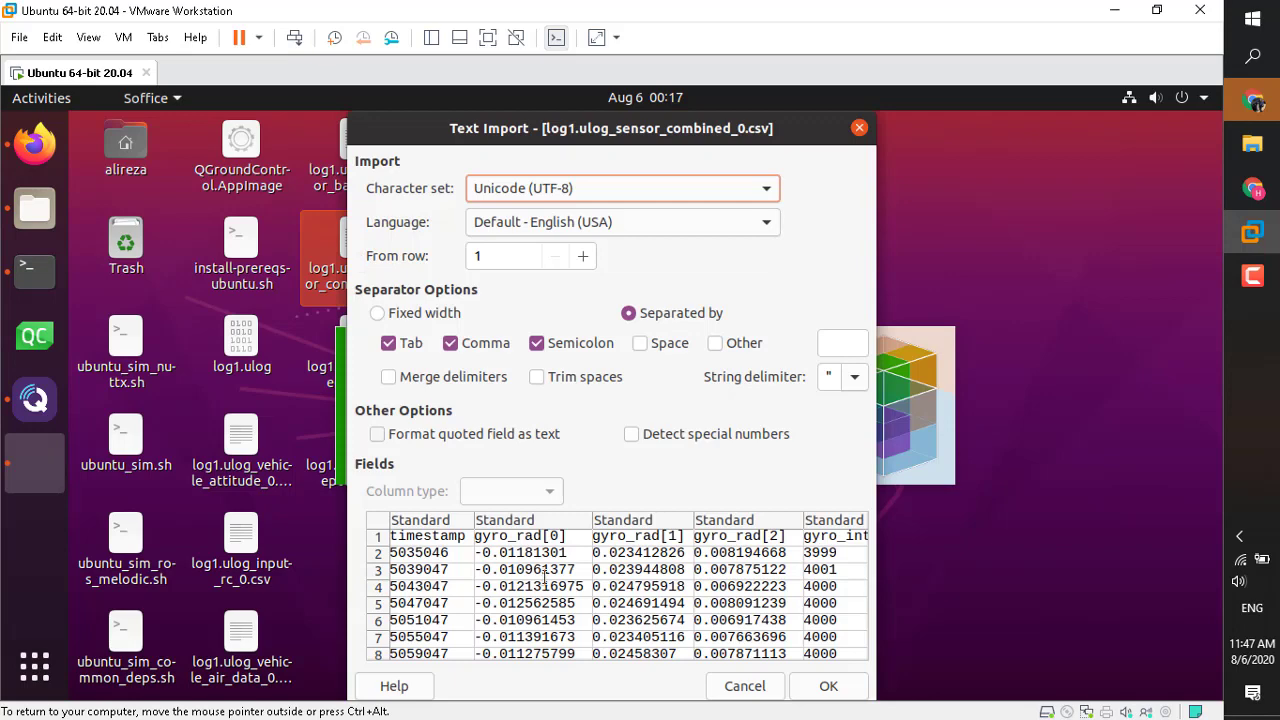
{"action": "left_click", "coordinate": [543, 571]}
{"action": "key", "text": "Right"}
{"action": "key", "text": "Right"}
{"action": "key", "text": "Right"}
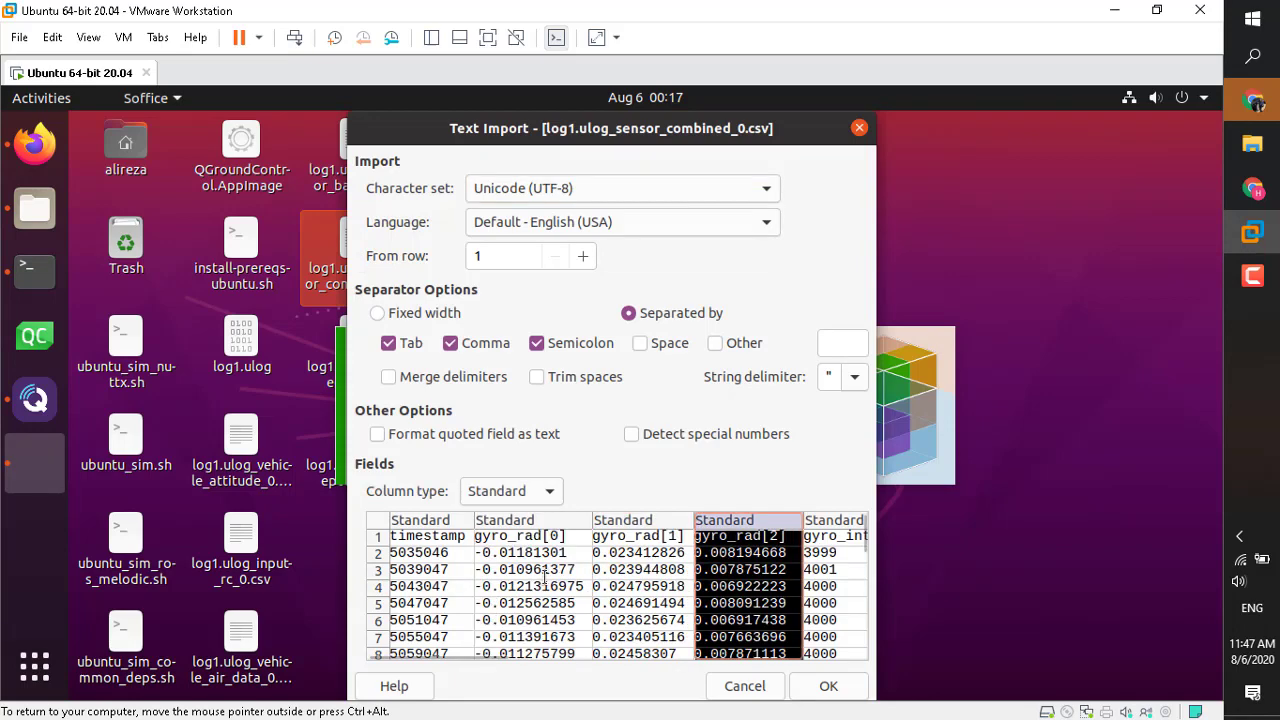
{"action": "key", "text": "Right"}
{"action": "key", "text": "Right"}
{"action": "key", "text": "Right"}
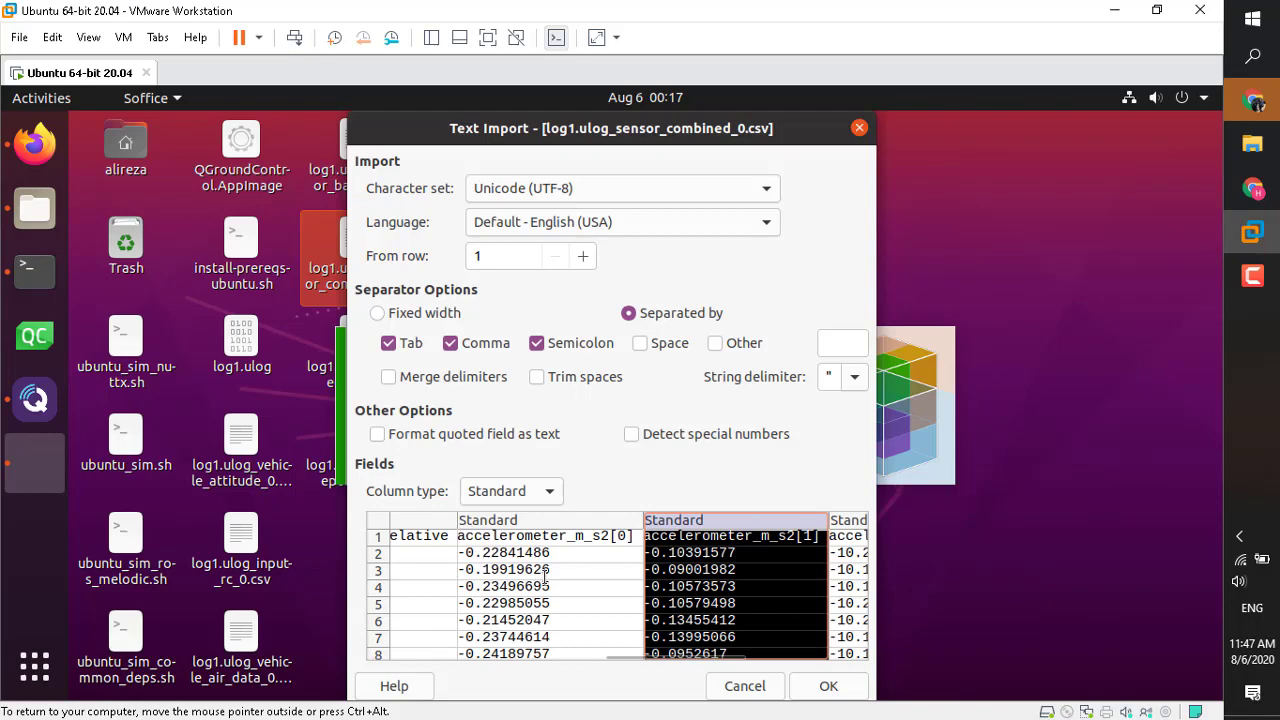
{"action": "key", "text": "Right"}
{"action": "key", "text": "Right"}
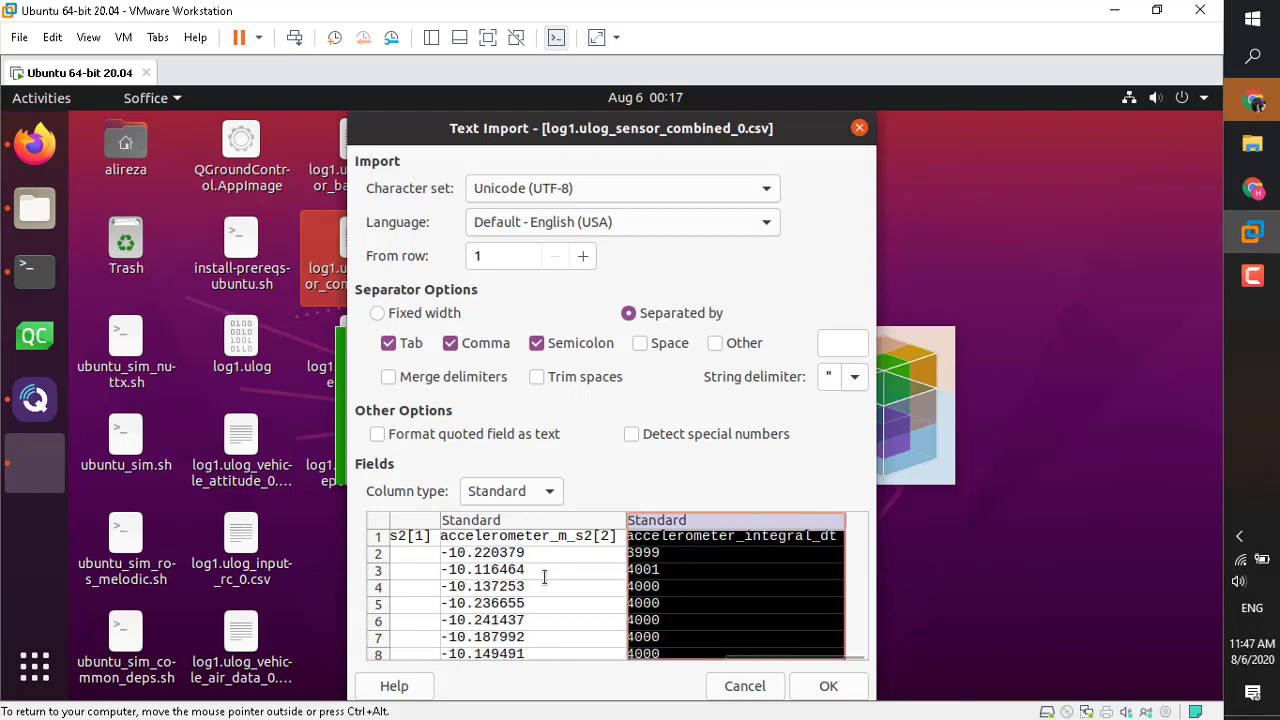
{"action": "left_click", "coordinate": [859, 128]}
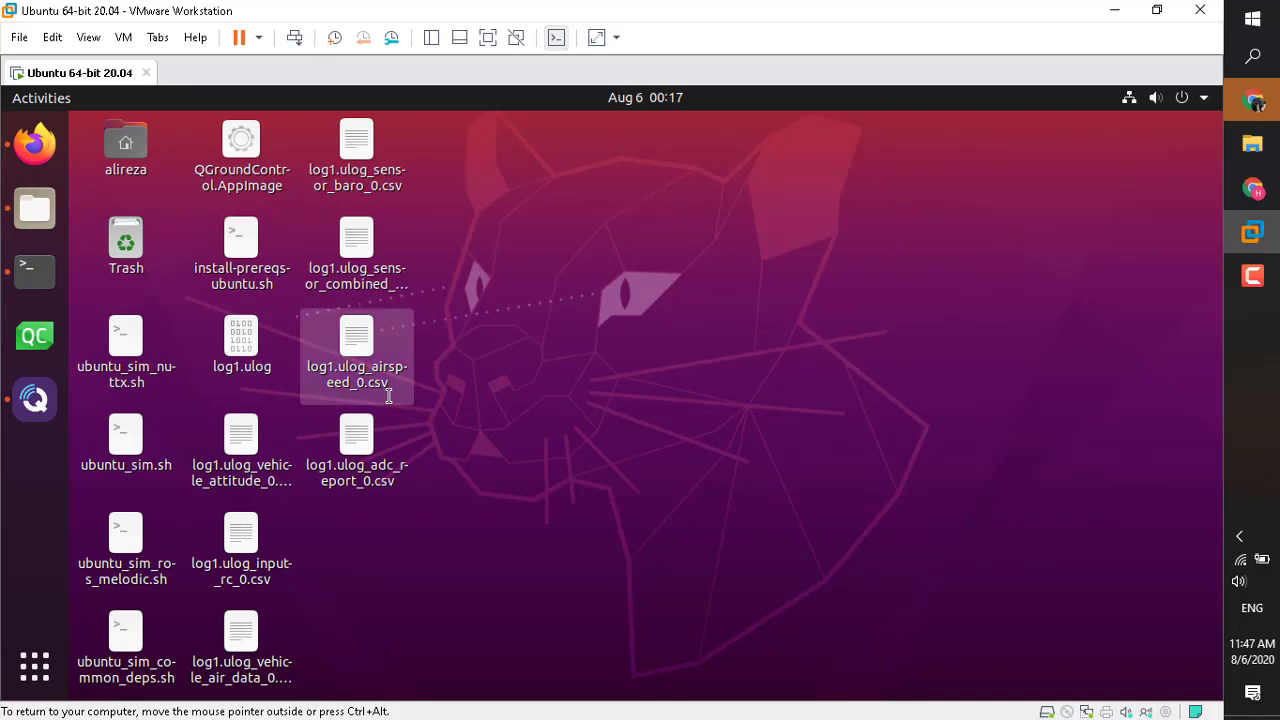
Step: In a new Firefox tab, search Google for 'px4log online' and look over the results
{"action": "left_click", "coordinate": [52, 146]}
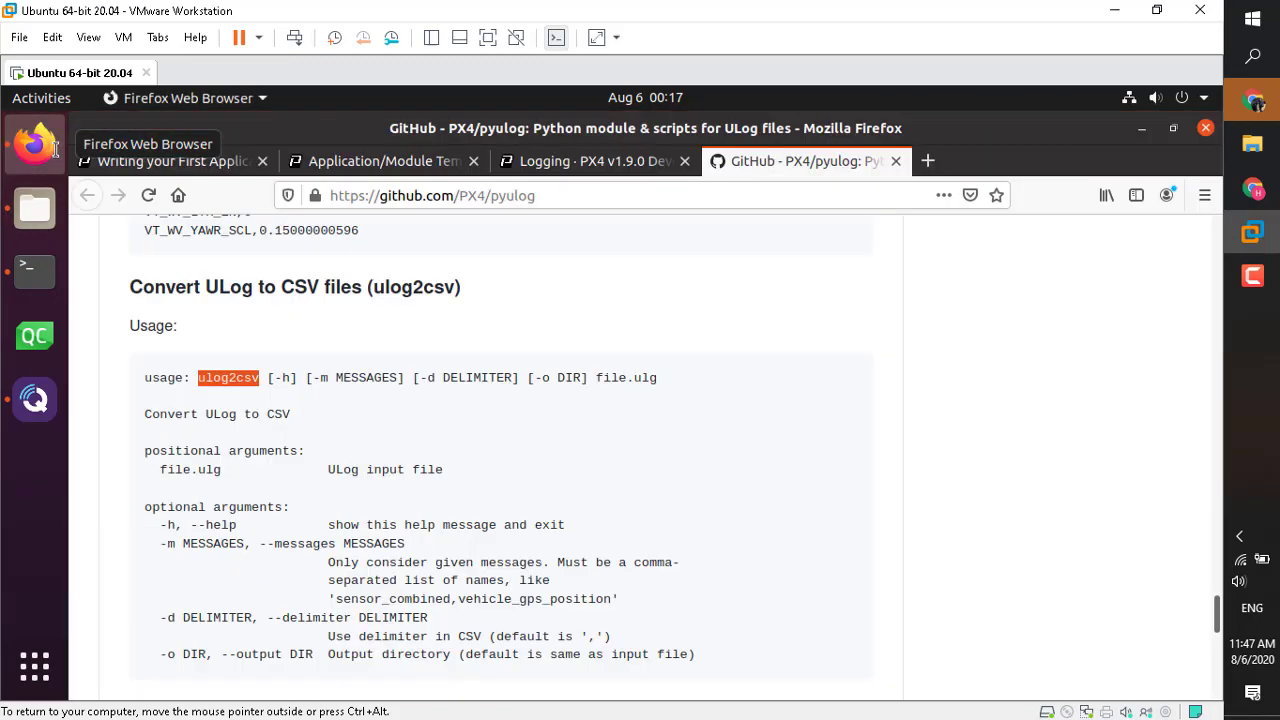
{"action": "key", "text": "ctrl+t"}
{"action": "type", "text": "p"}
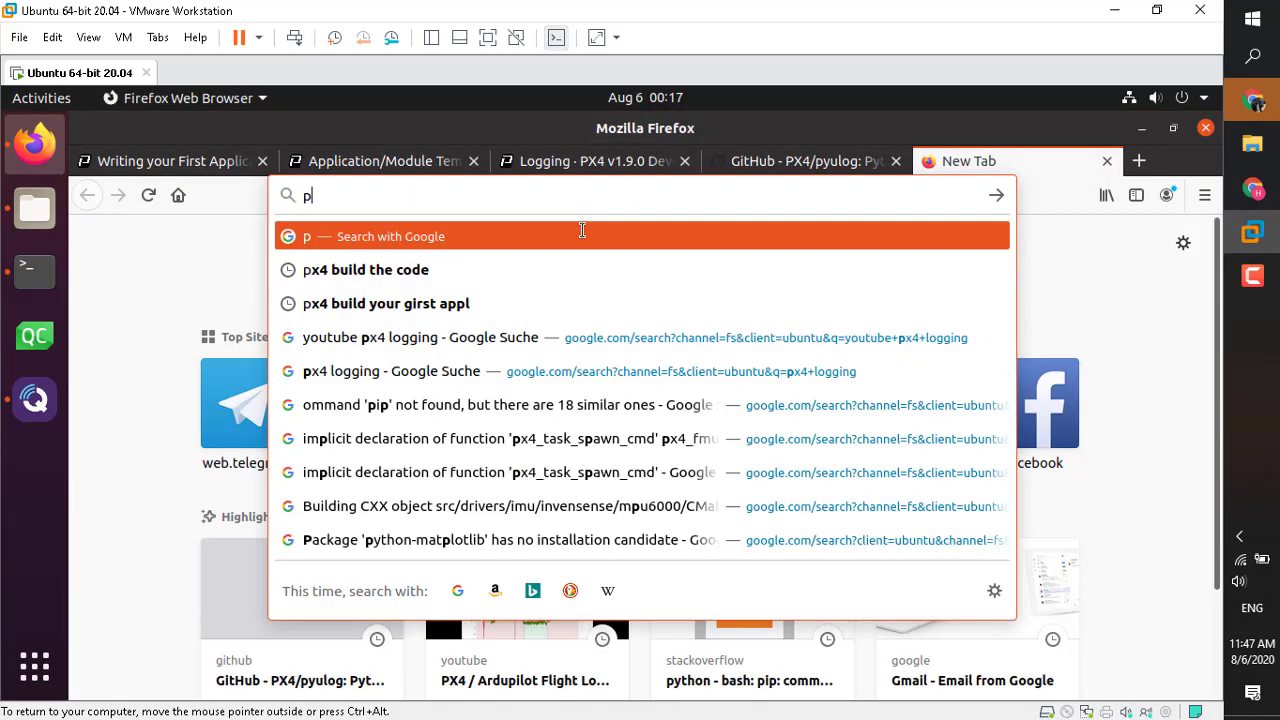
{"action": "type", "text": "x4"}
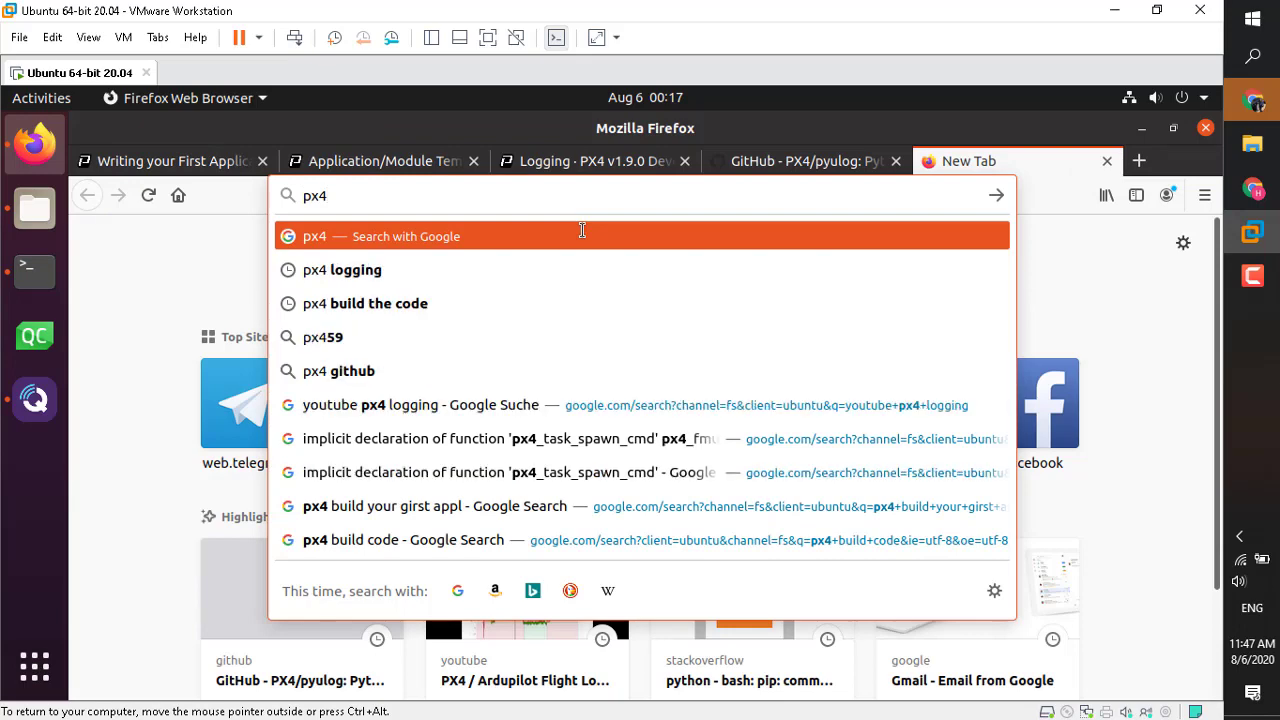
{"action": "type", "text": "log"}
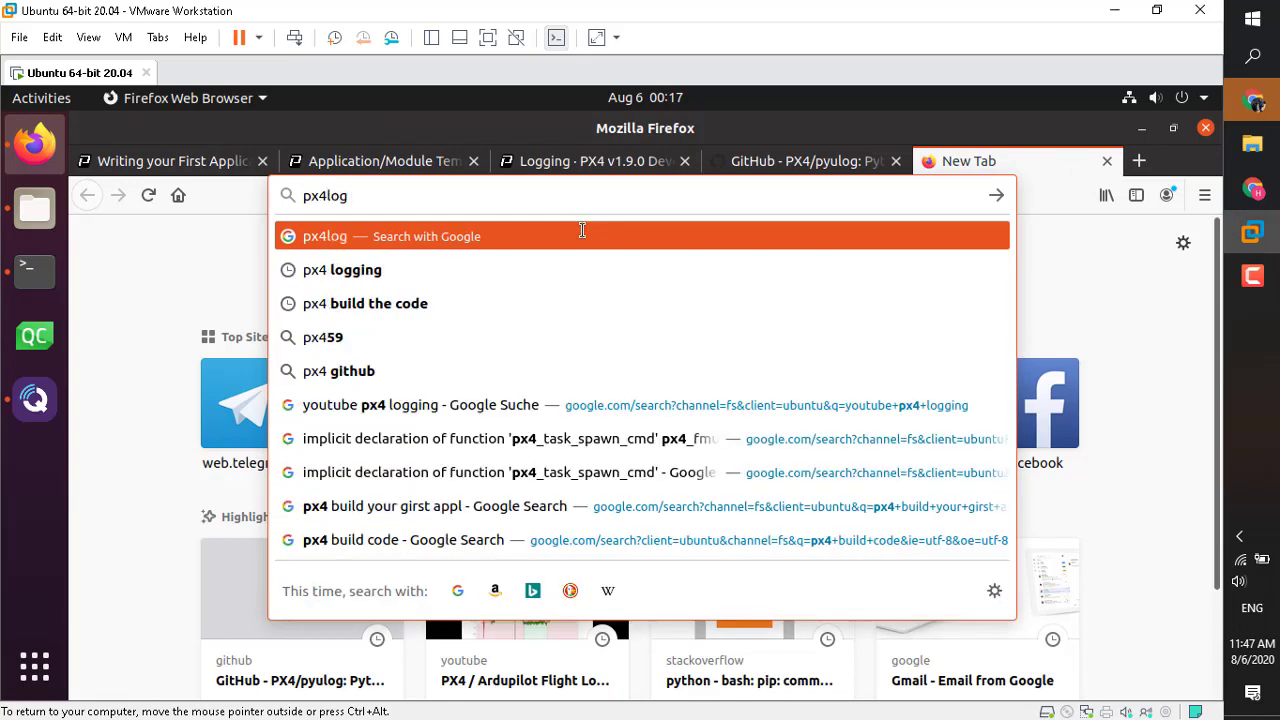
{"action": "type", "text": " online"}
{"action": "key", "text": "Return"}
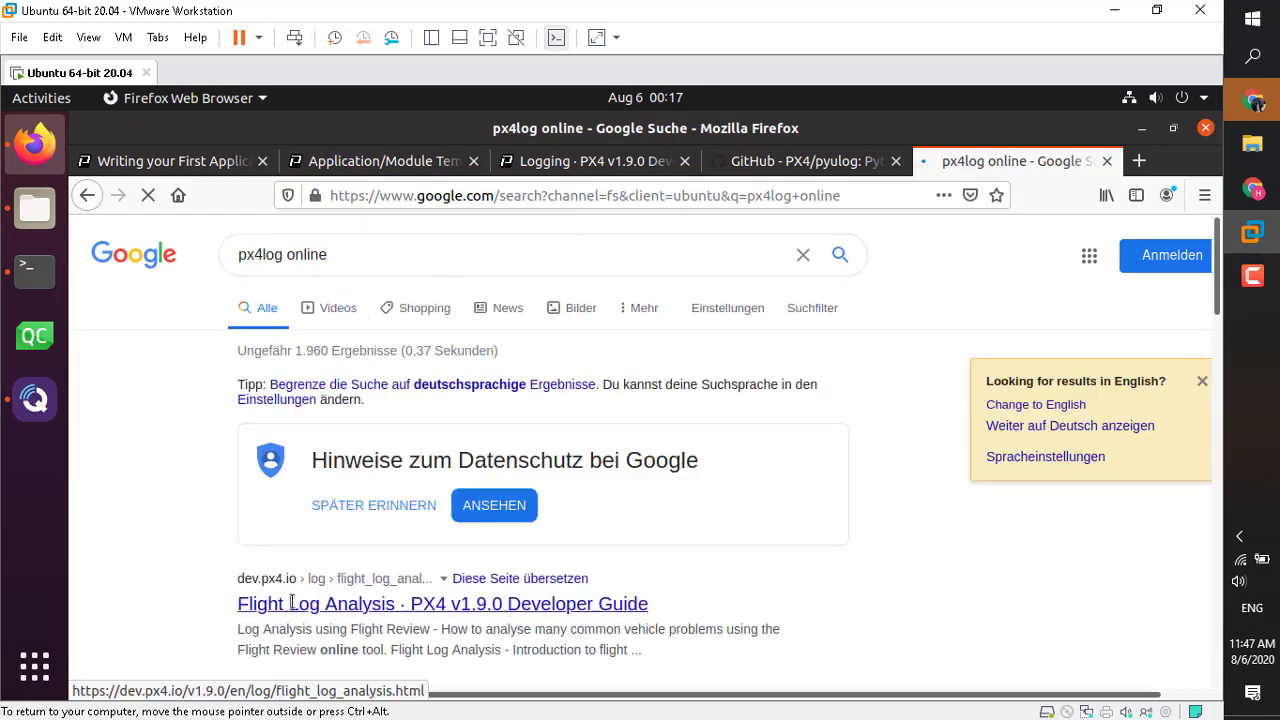
{"action": "scroll", "coordinate": [292, 603], "scroll_direction": "down", "scroll_amount": 3}
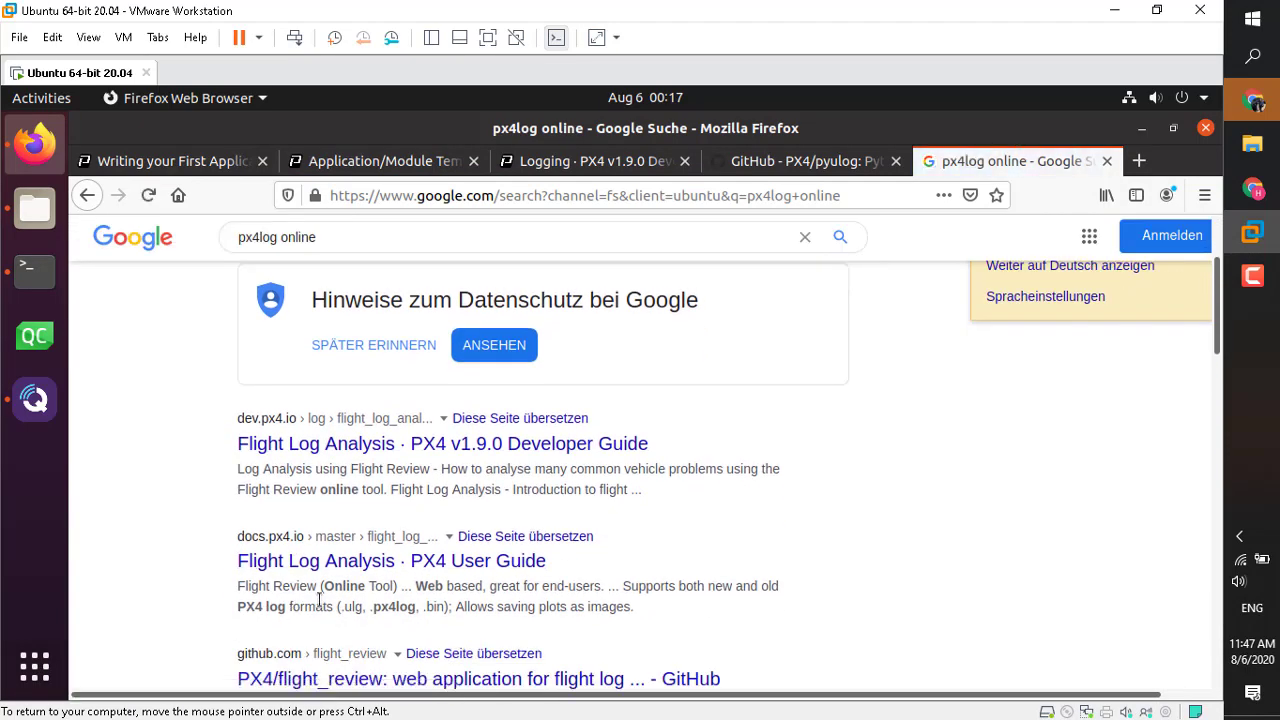
{"action": "scroll", "coordinate": [319, 598], "scroll_direction": "down", "scroll_amount": 6}
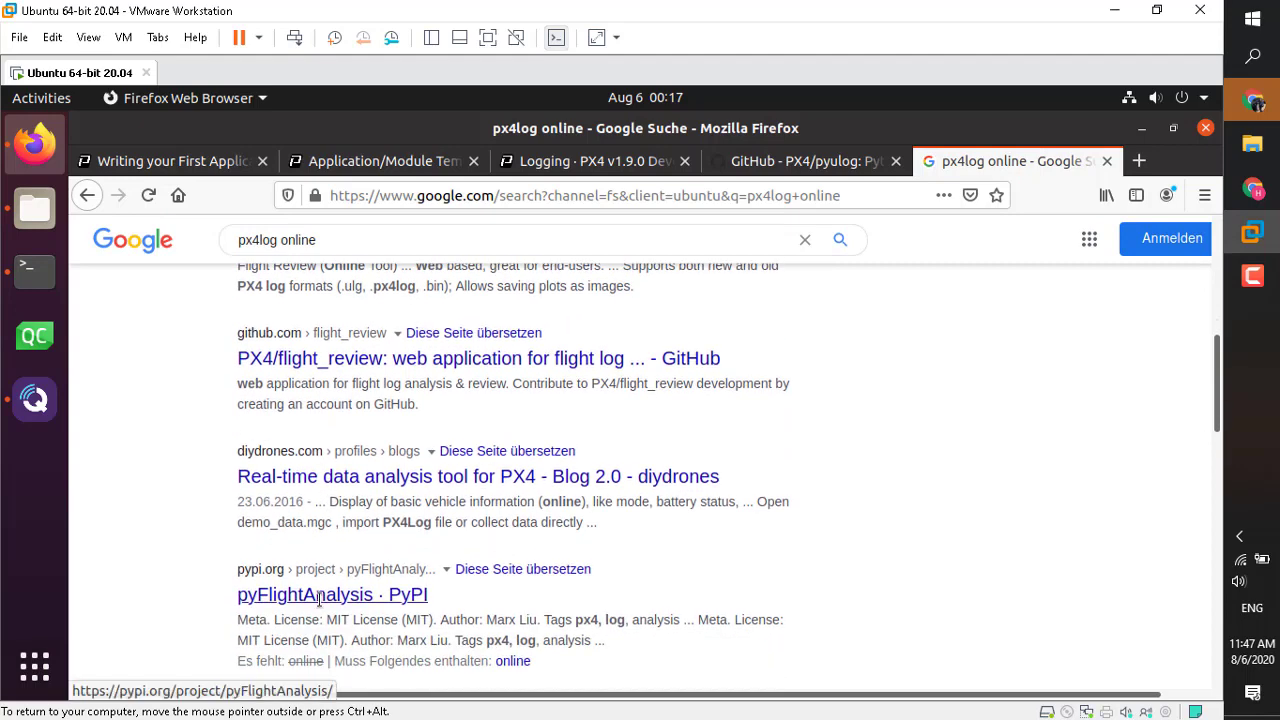
{"action": "scroll", "coordinate": [319, 598], "scroll_direction": "up", "scroll_amount": 8}
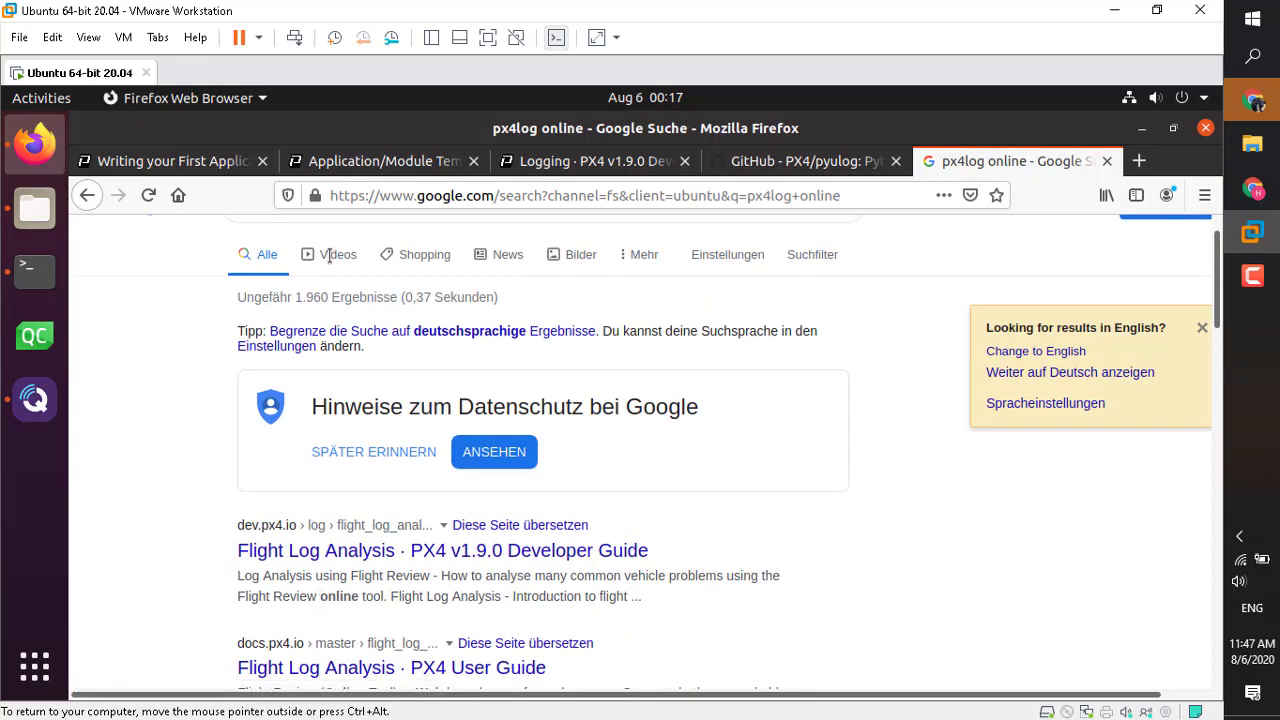
{"action": "scroll", "coordinate": [481, 303], "scroll_direction": "up", "scroll_amount": 1}
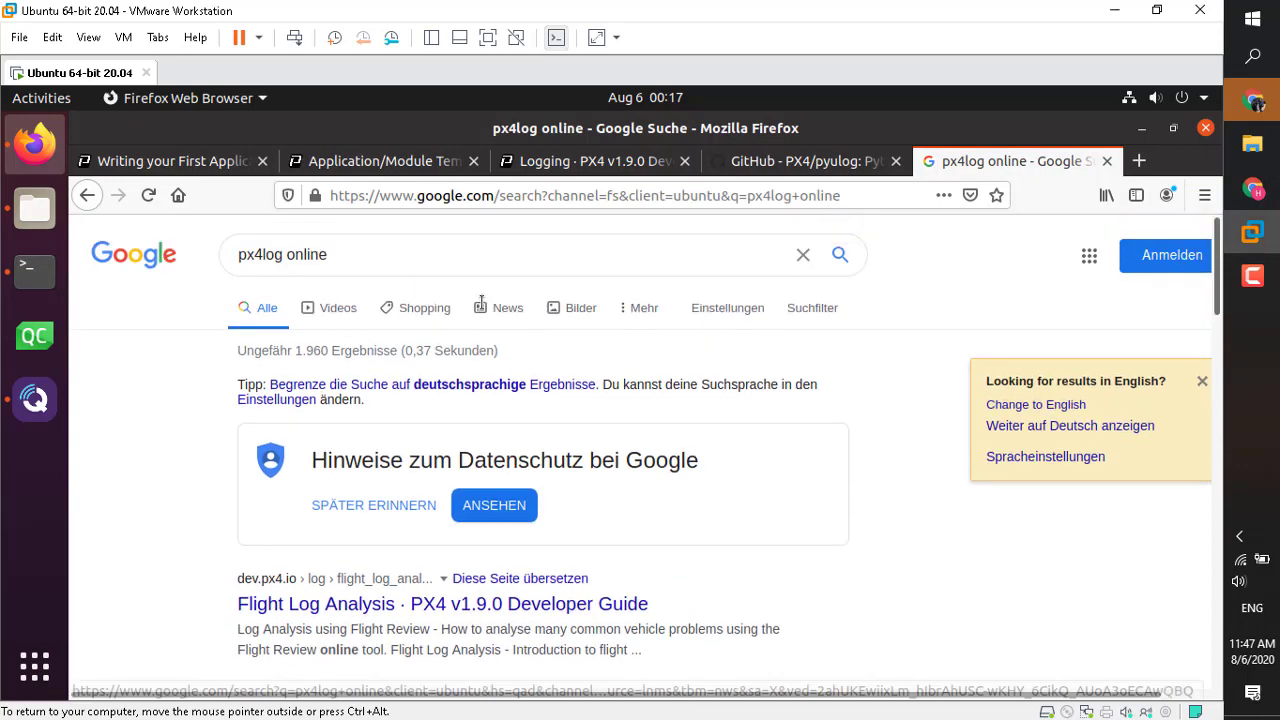
Step: Refine the query to 'px4 log online' and open the Flight Review - PX4 result
{"action": "left_click", "coordinate": [267, 250]}
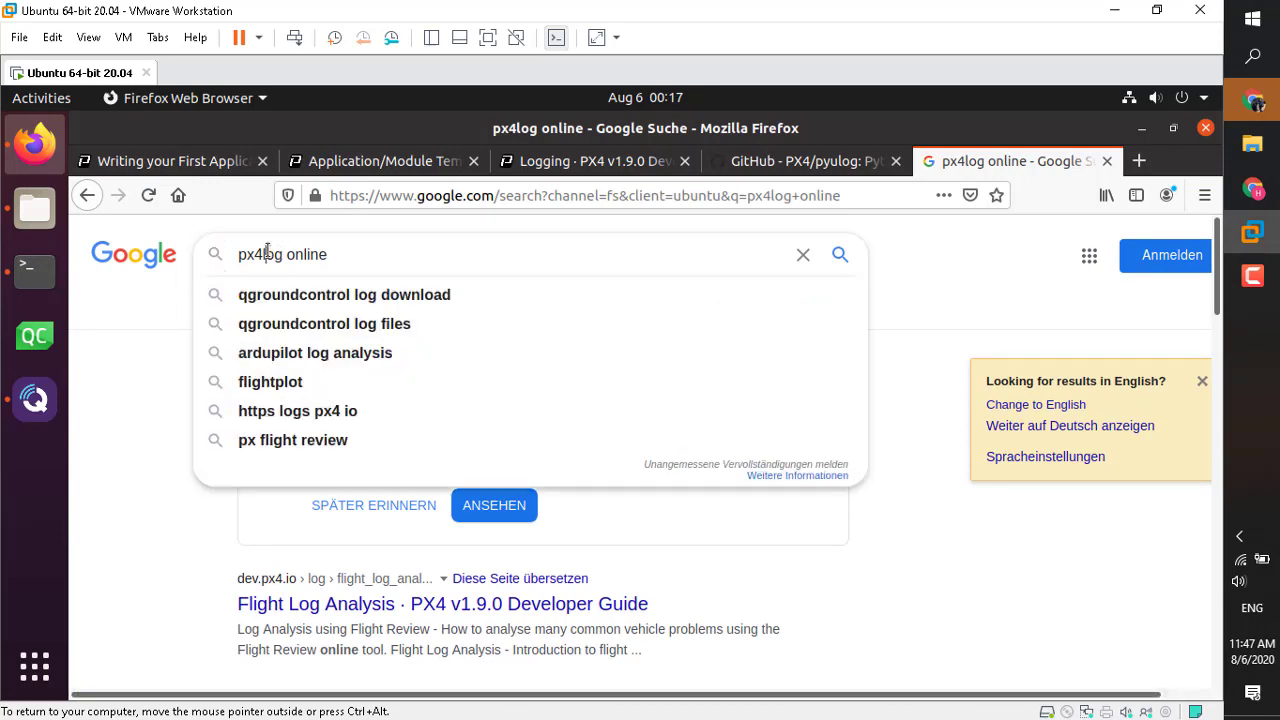
{"action": "key", "text": "Return"}
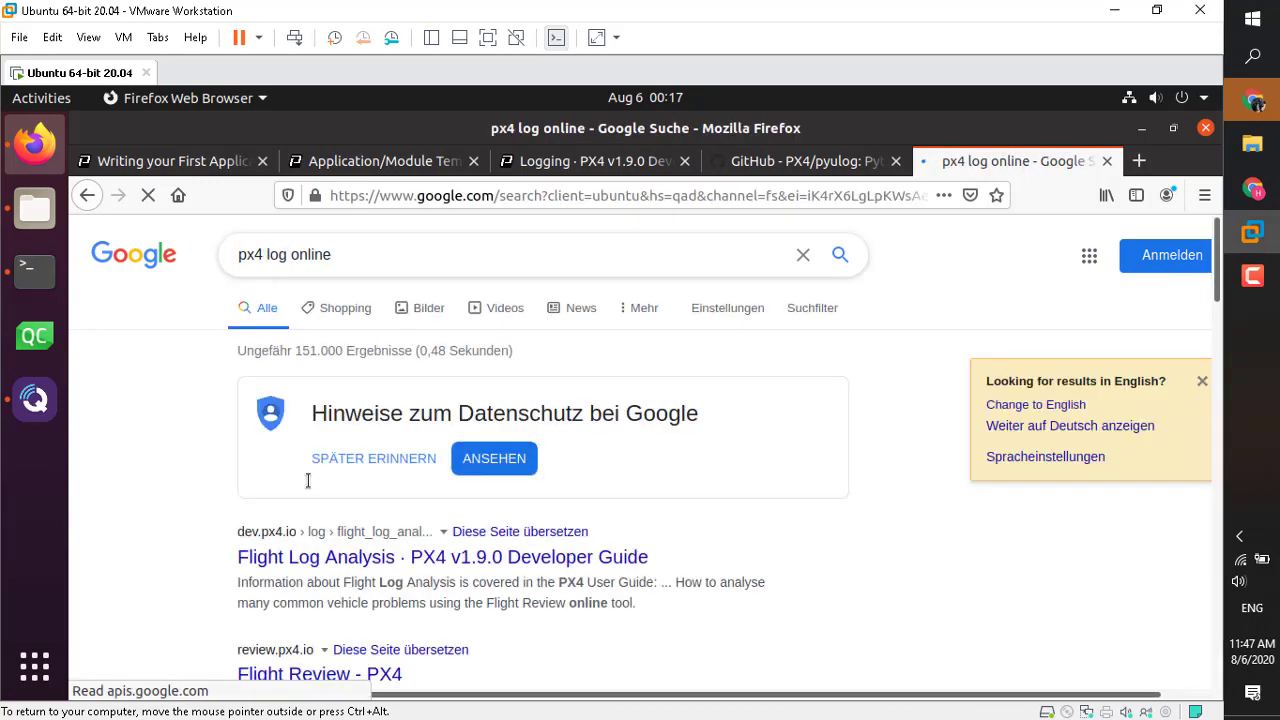
{"action": "left_click", "coordinate": [313, 672]}
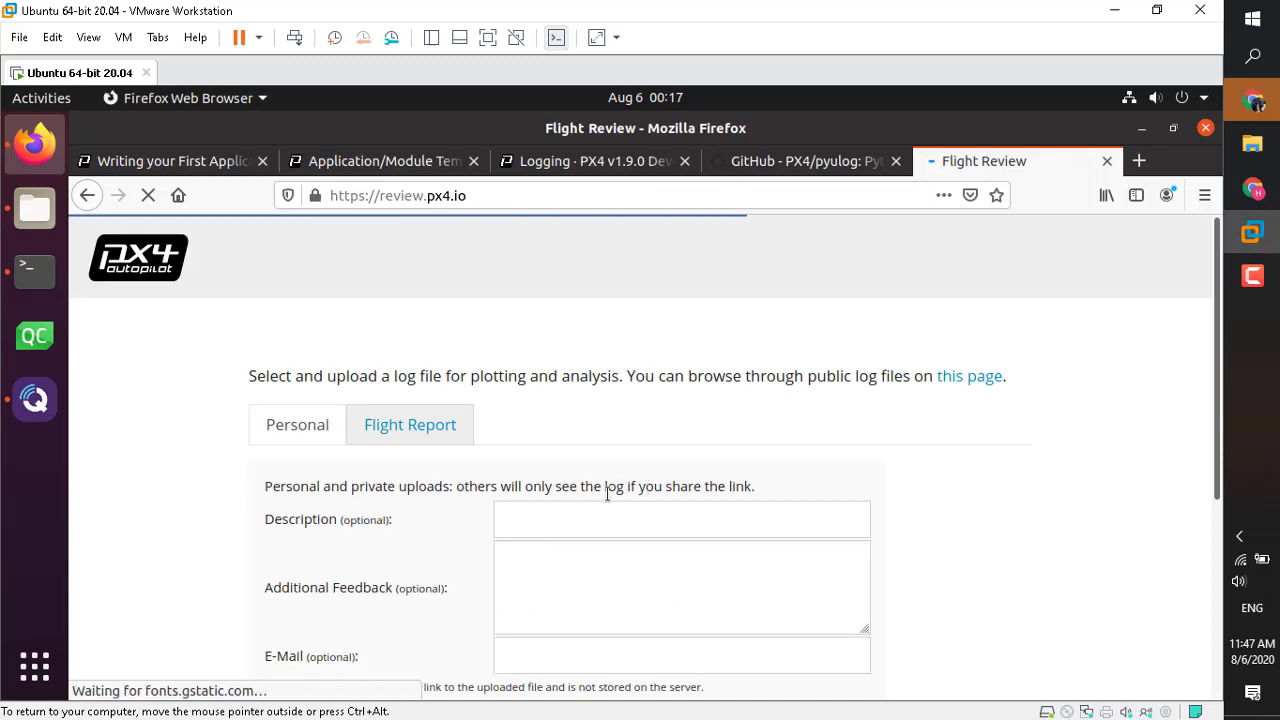
Step: Upload log1.ulog to Flight Review with the description 'test custm'
{"action": "left_click", "coordinate": [540, 517]}
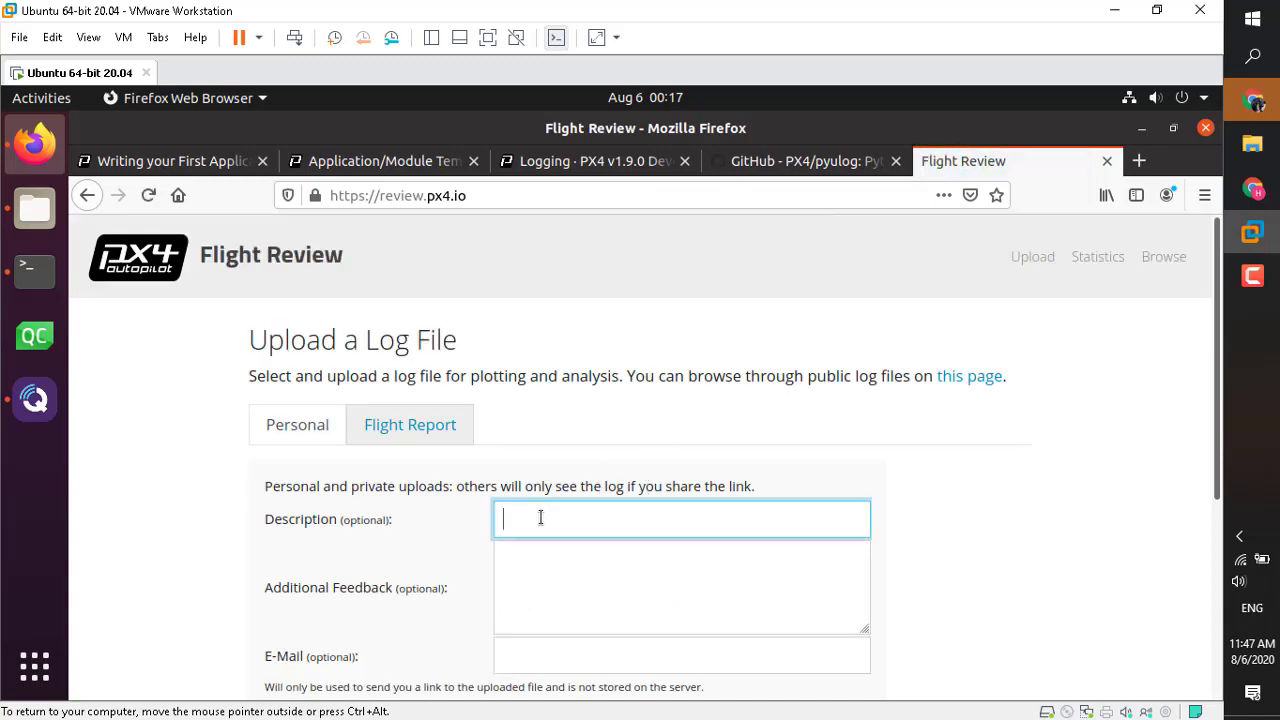
{"action": "type", "text": "test custm"}
{"action": "left_click_drag", "start_coordinate": [1214, 482], "coordinate": [1216, 599]}
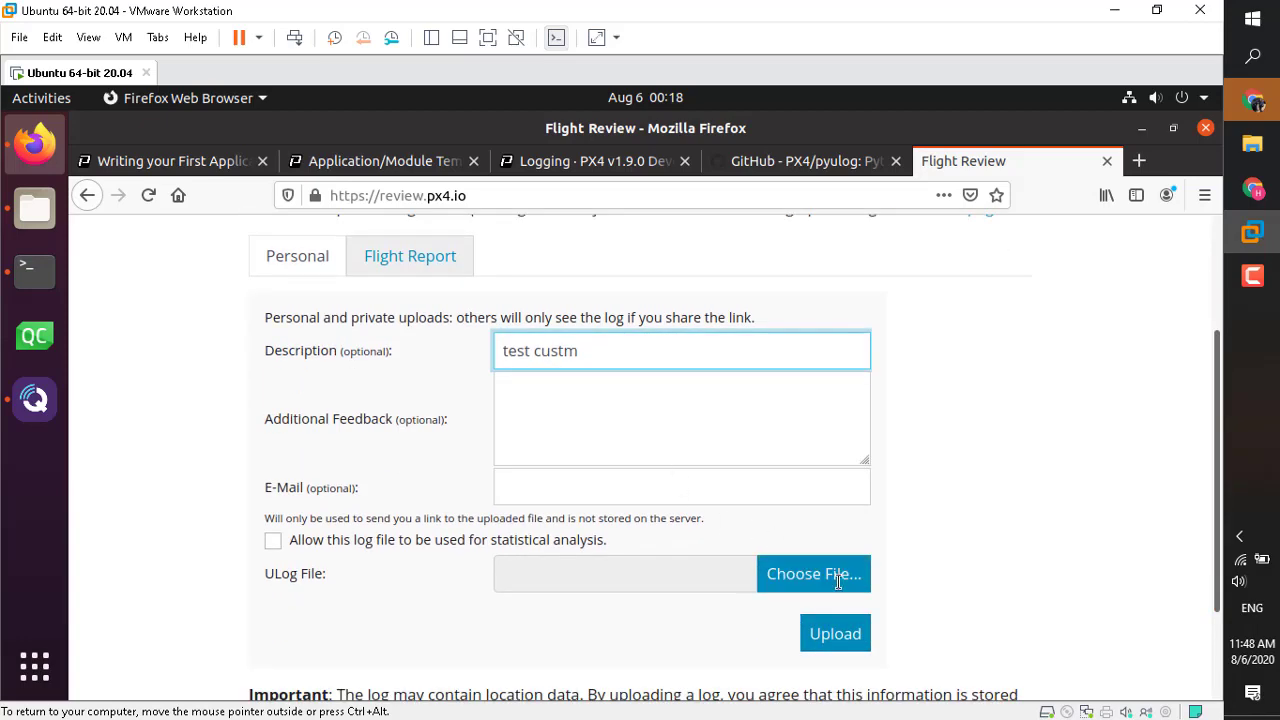
{"action": "left_click", "coordinate": [838, 574]}
{"action": "left_click", "coordinate": [305, 245]}
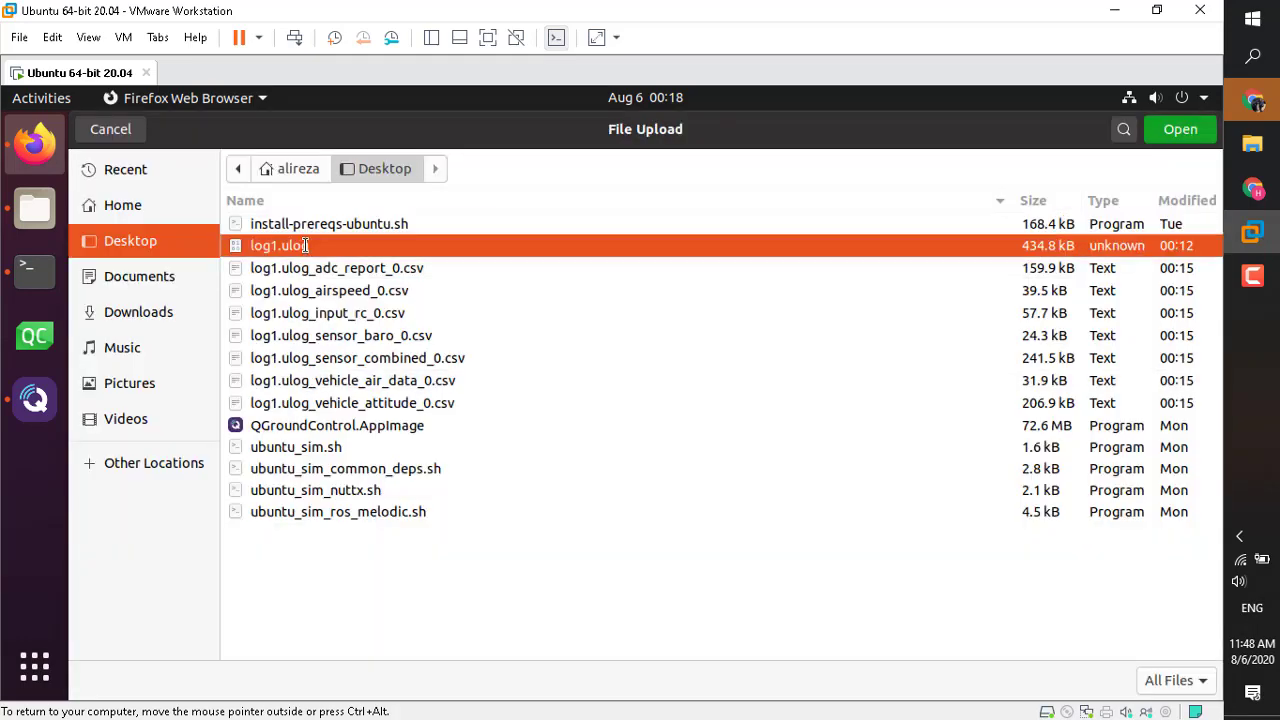
{"action": "double_click", "coordinate": [305, 245]}
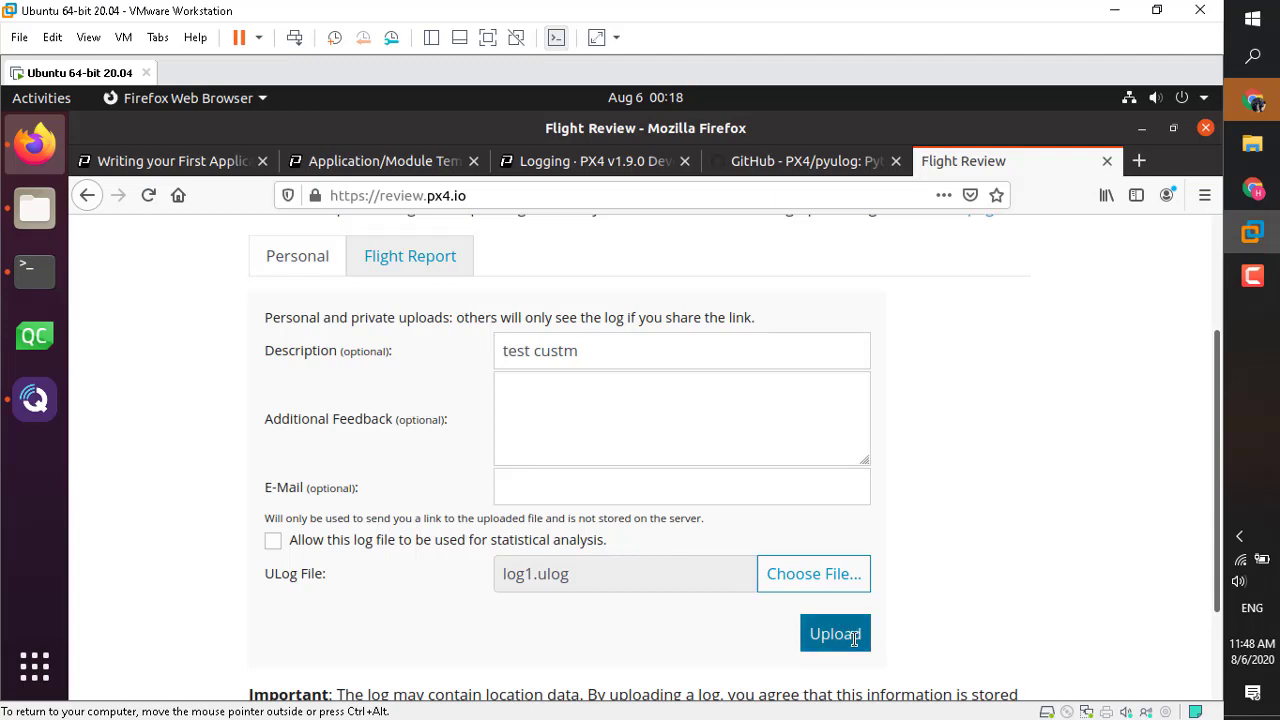
{"action": "left_click", "coordinate": [853, 640]}
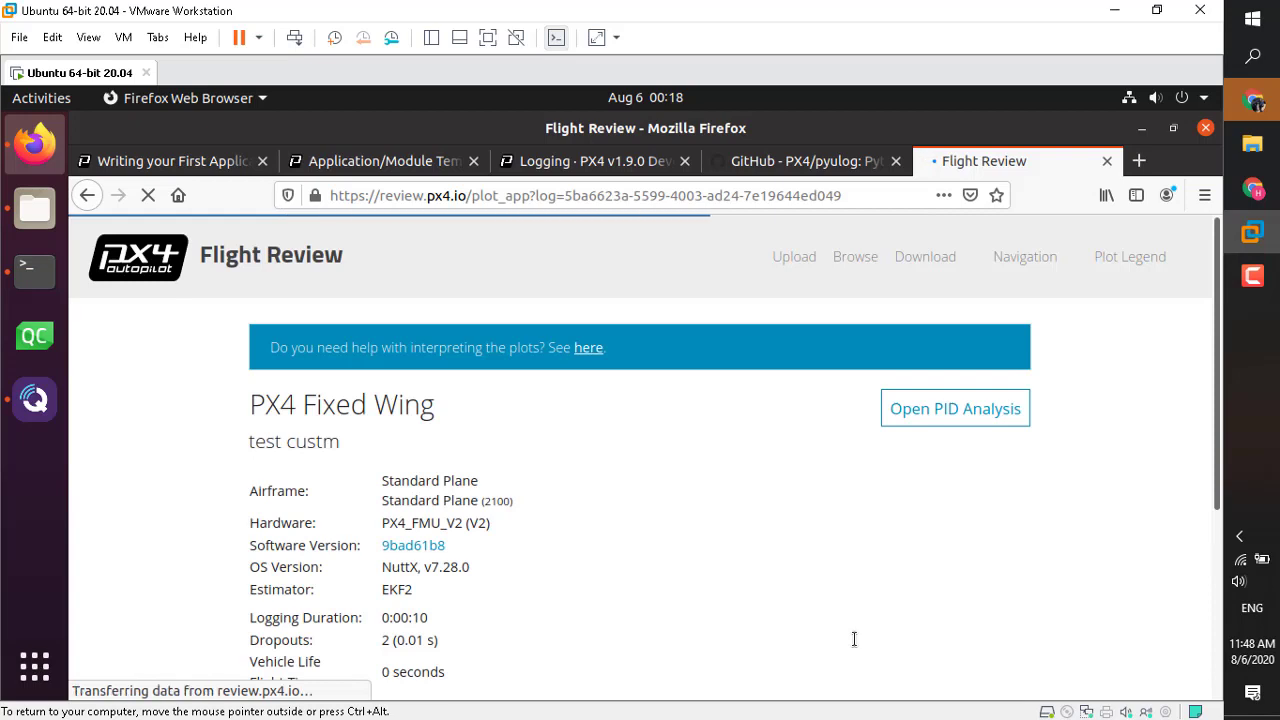
Step: Review log1.ulog's altitude, attitude and airspeed plots, Non-default Parameters and Logged Messages, then return up
{"action": "scroll", "coordinate": [854, 639], "scroll_direction": "down", "scroll_amount": 1}
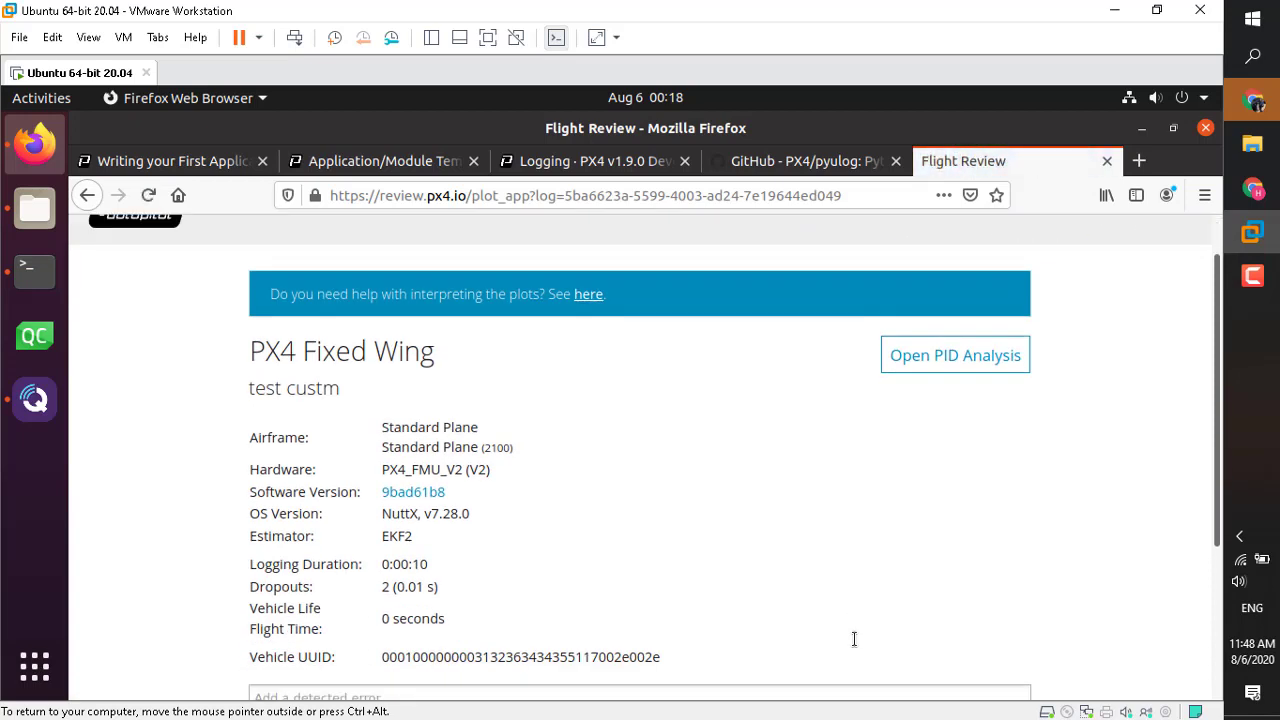
{"action": "scroll", "coordinate": [854, 639], "scroll_direction": "down", "scroll_amount": 3}
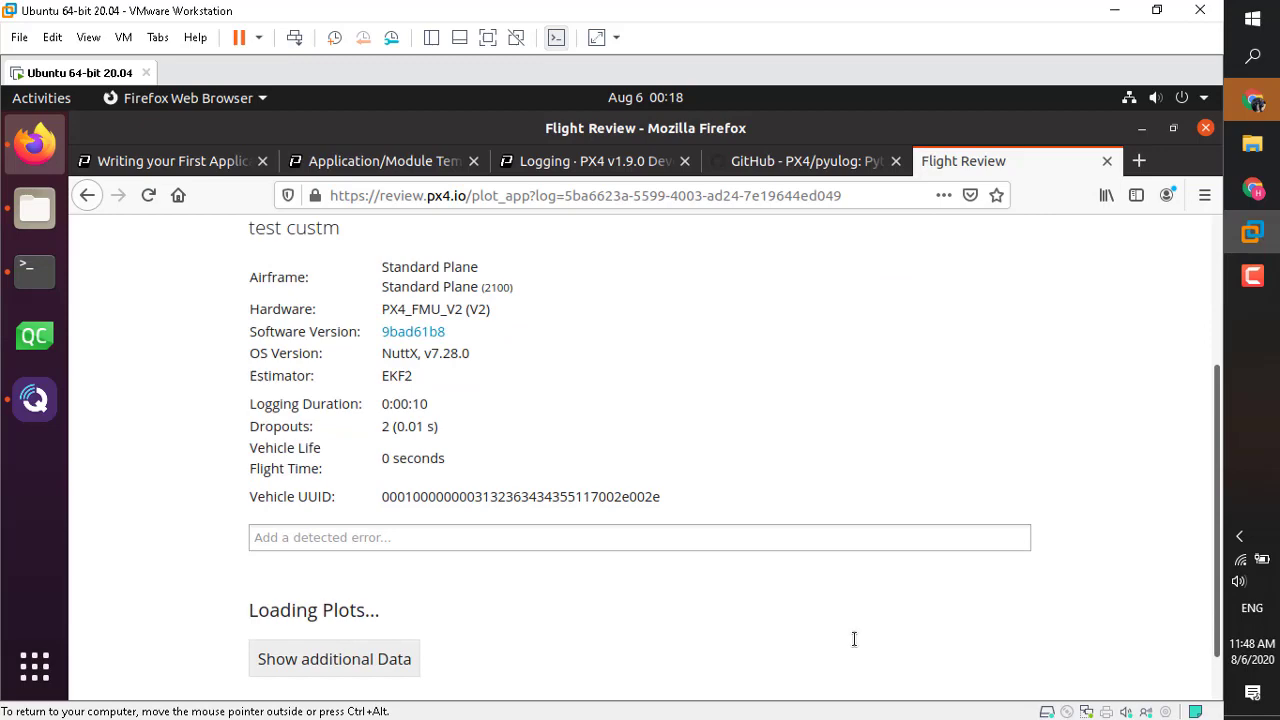
{"action": "scroll", "coordinate": [854, 639], "scroll_direction": "down", "scroll_amount": 1}
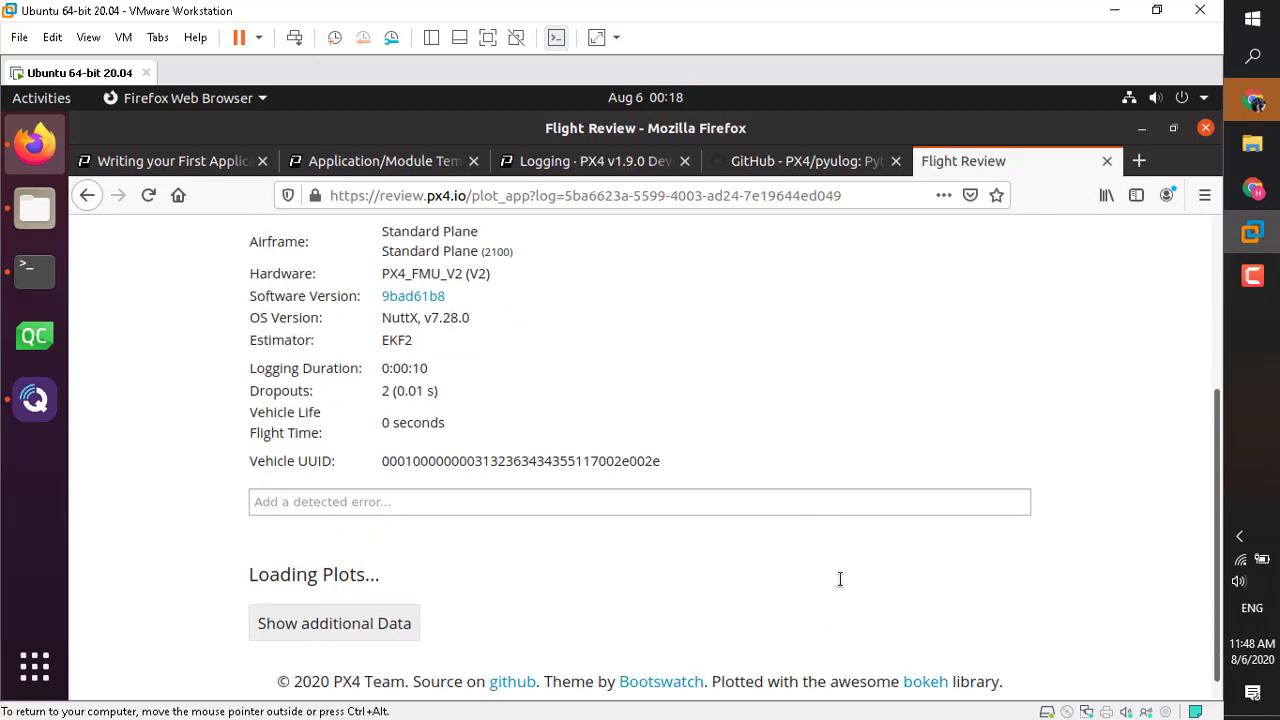
{"action": "scroll", "coordinate": [397, 422], "scroll_direction": "down", "scroll_amount": 3}
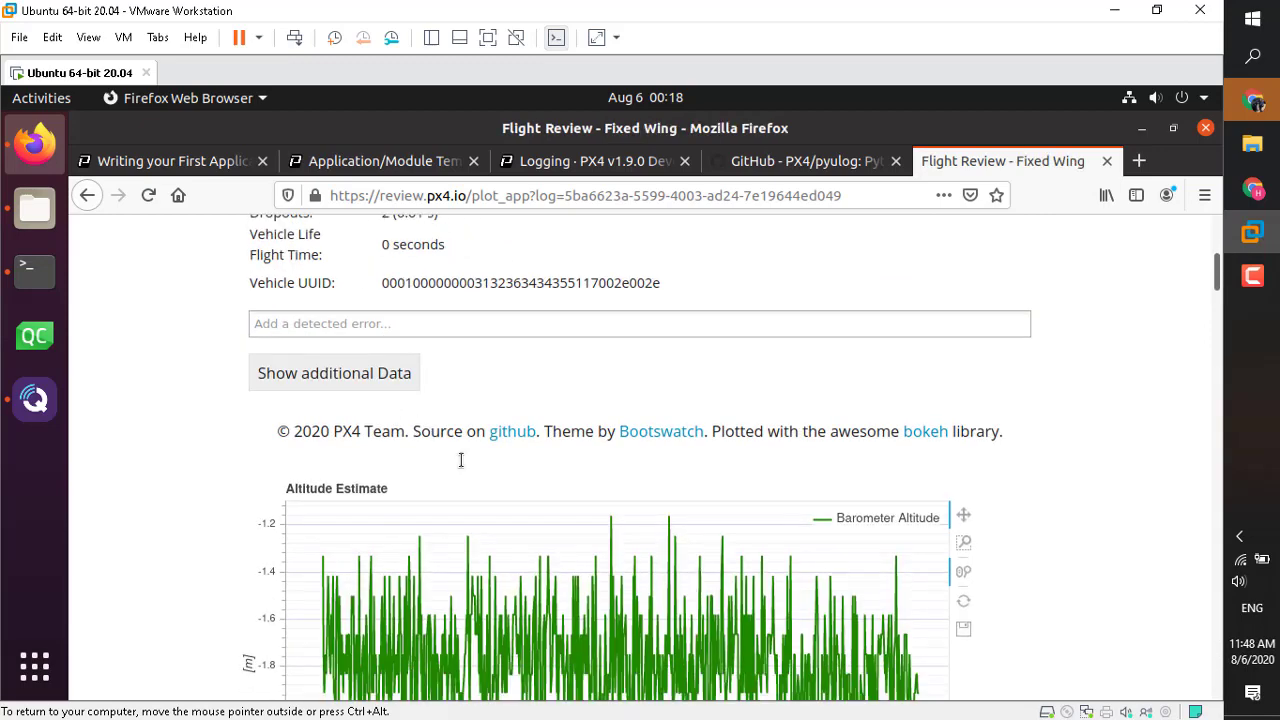
{"action": "scroll", "coordinate": [461, 460], "scroll_direction": "down", "scroll_amount": 2}
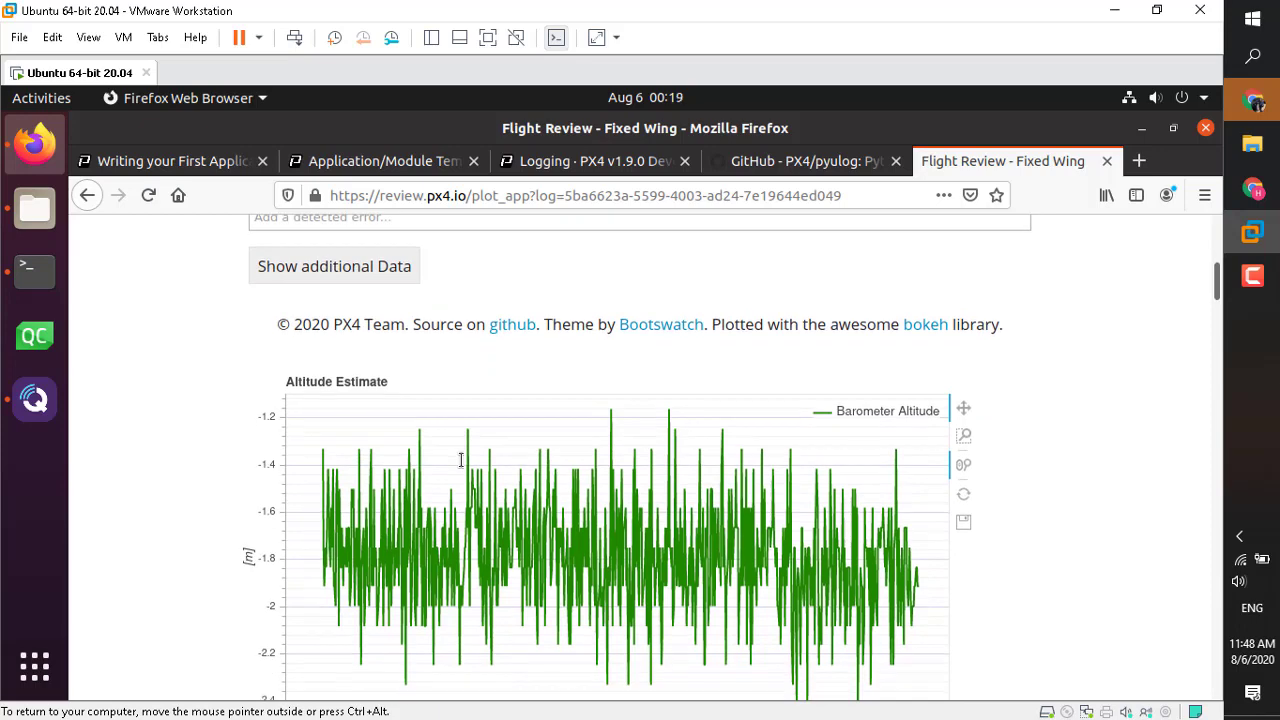
{"action": "scroll", "coordinate": [461, 460], "scroll_direction": "down", "scroll_amount": 2}
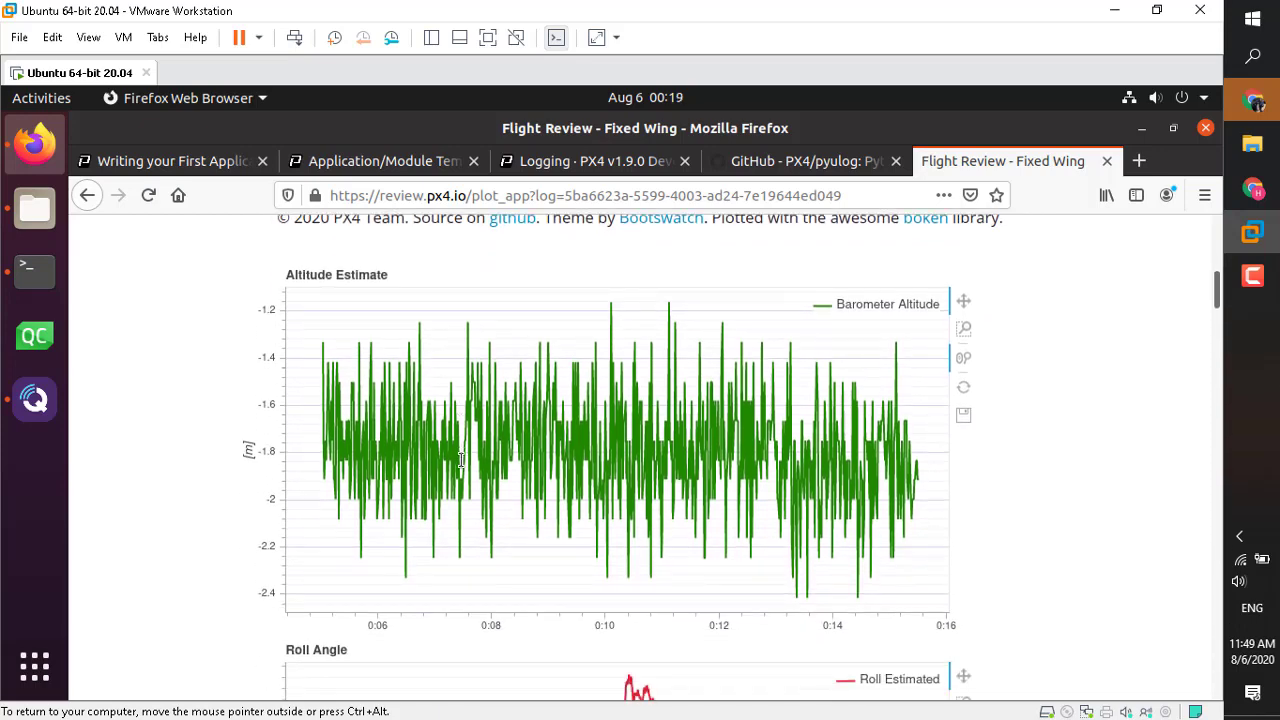
{"action": "scroll", "coordinate": [461, 460], "scroll_direction": "down", "scroll_amount": 8}
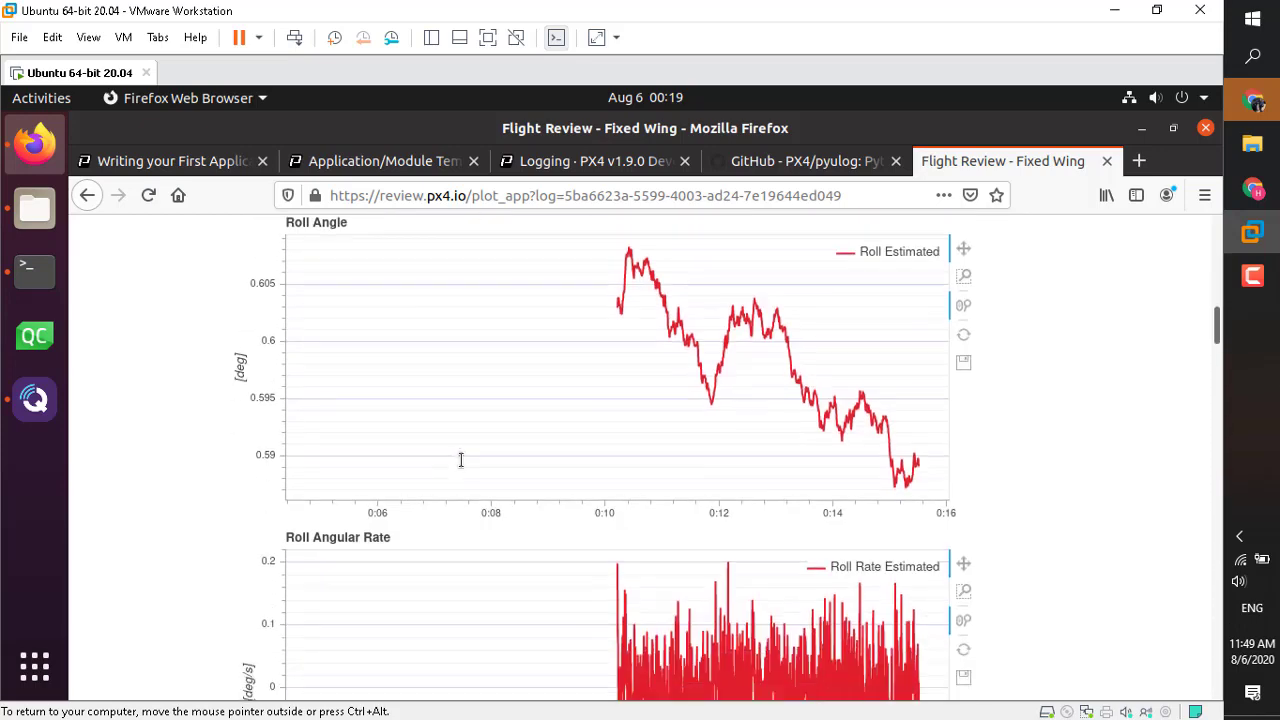
{"action": "scroll", "coordinate": [461, 460], "scroll_direction": "up", "scroll_amount": 1}
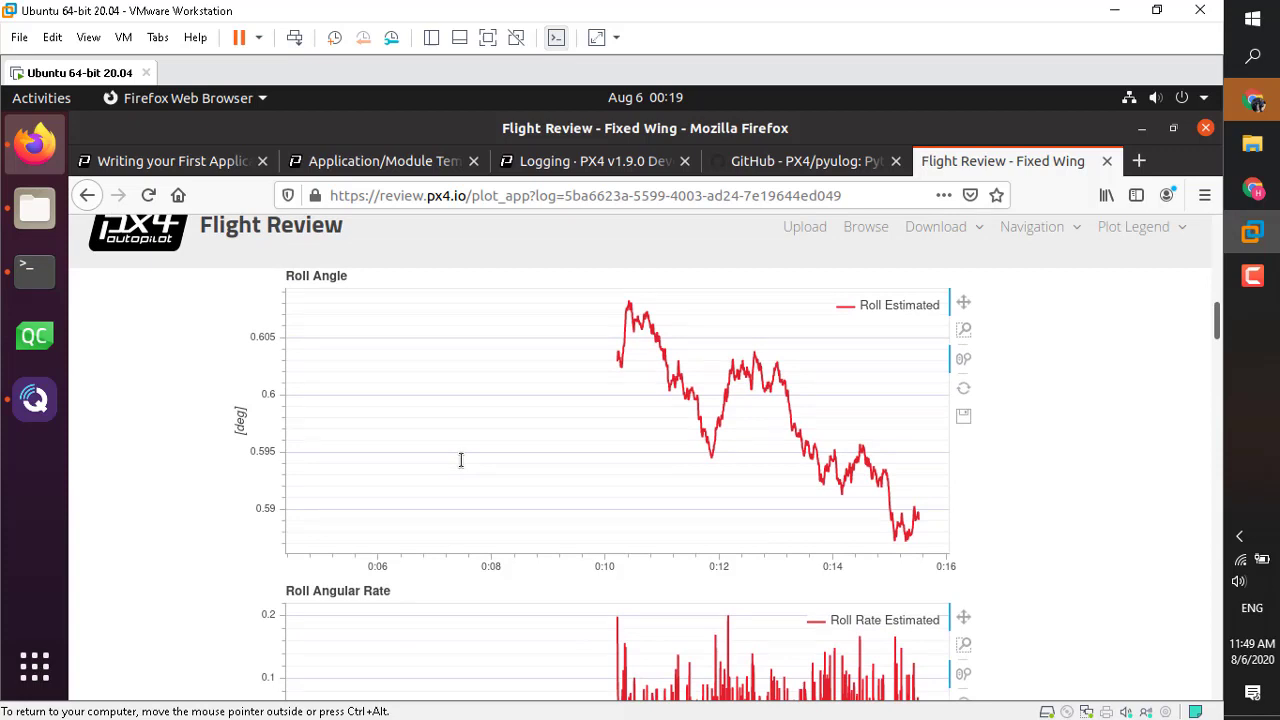
{"action": "scroll", "coordinate": [461, 460], "scroll_direction": "down", "scroll_amount": 5}
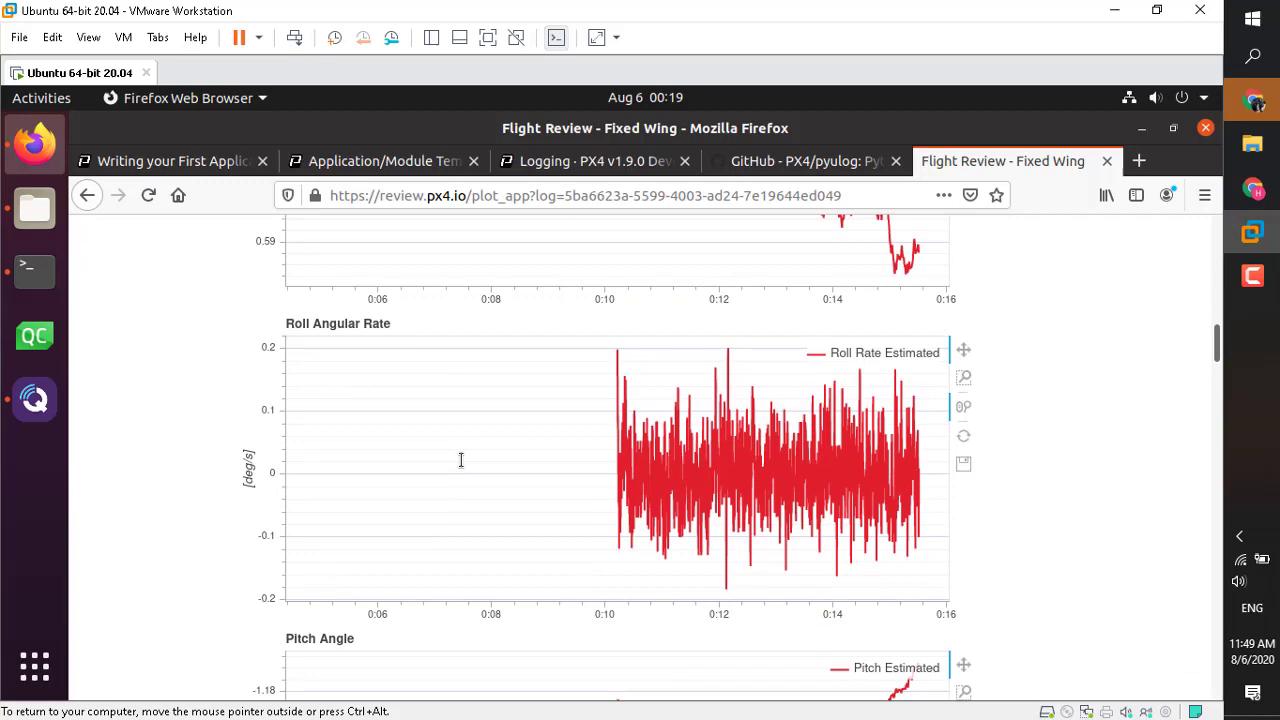
{"action": "scroll", "coordinate": [461, 460], "scroll_direction": "down", "scroll_amount": 8}
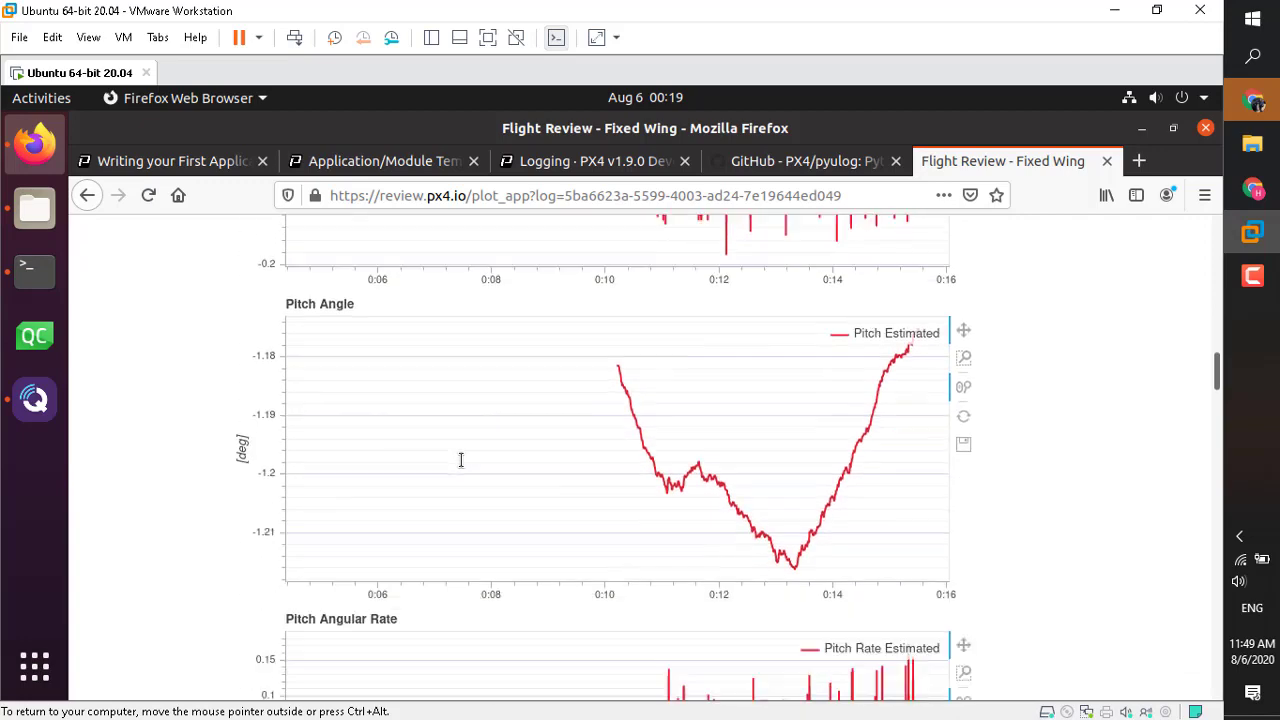
{"action": "scroll", "coordinate": [461, 460], "scroll_direction": "up", "scroll_amount": 2}
{"action": "scroll", "coordinate": [461, 460], "scroll_direction": "up", "scroll_amount": 2}
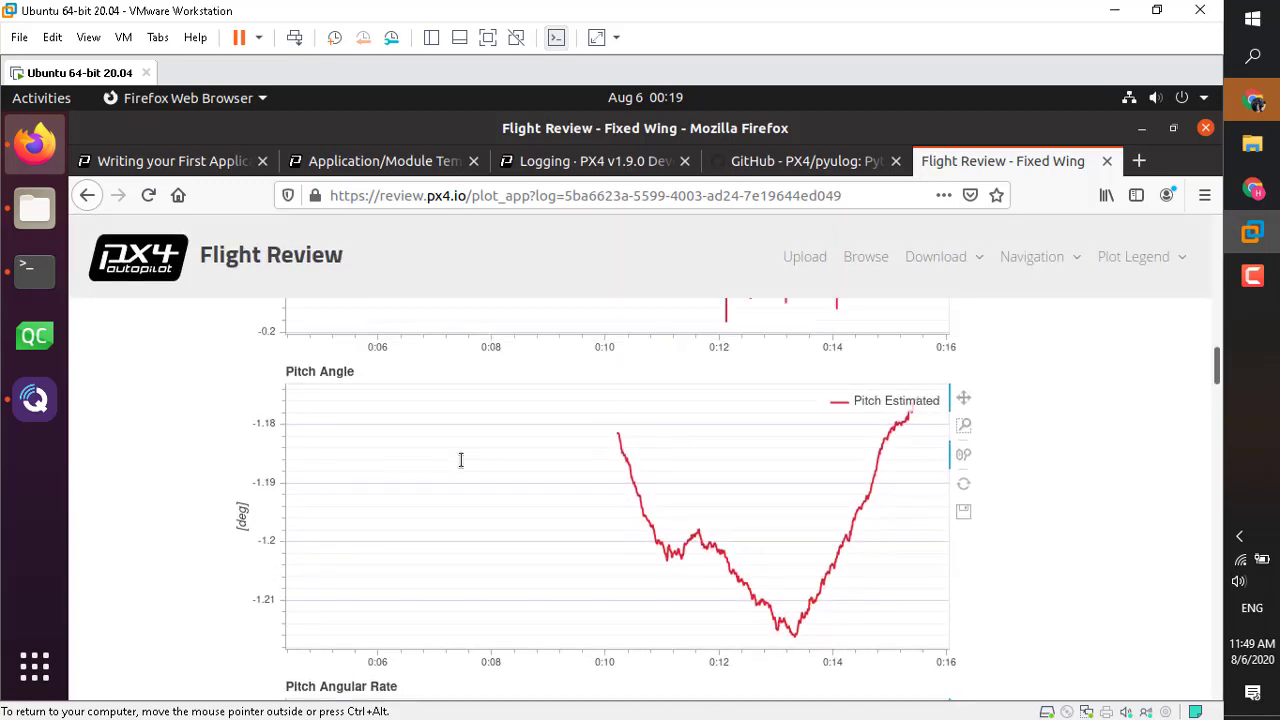
{"action": "scroll", "coordinate": [461, 460], "scroll_direction": "down", "scroll_amount": 9}
{"action": "scroll", "coordinate": [461, 460], "scroll_direction": "down", "scroll_amount": 10}
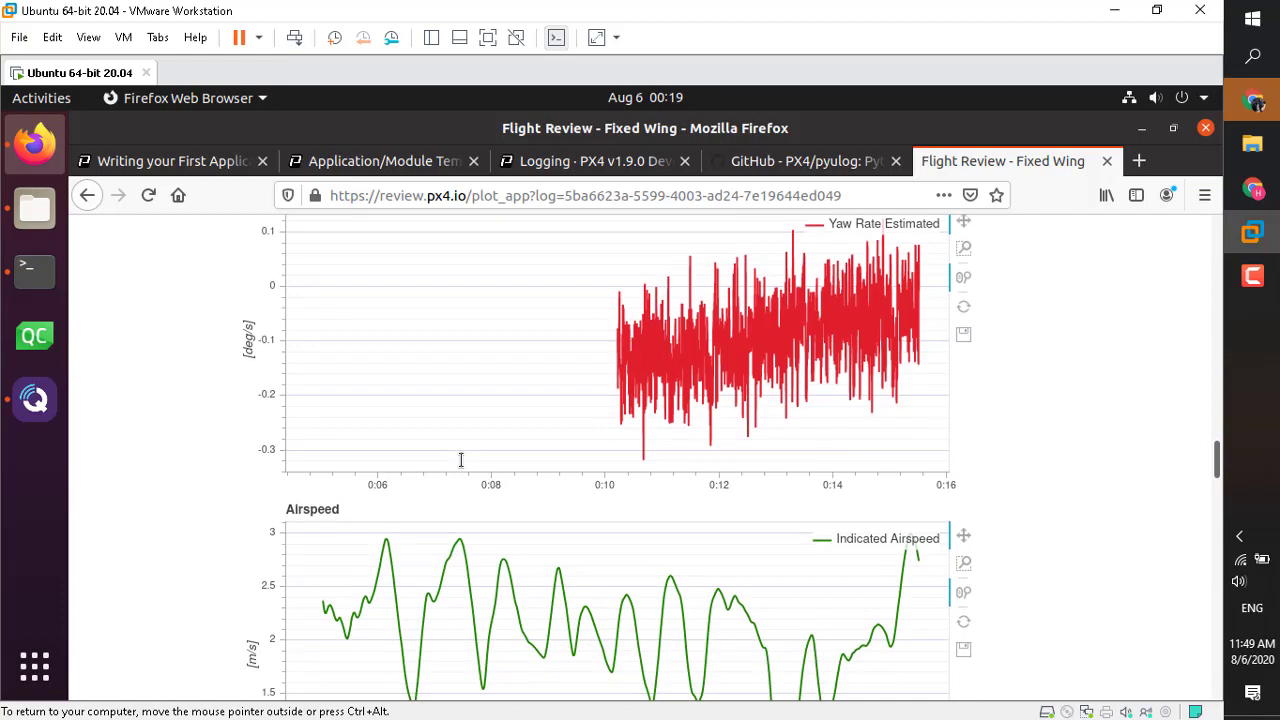
{"action": "scroll", "coordinate": [461, 460], "scroll_direction": "down", "scroll_amount": 10}
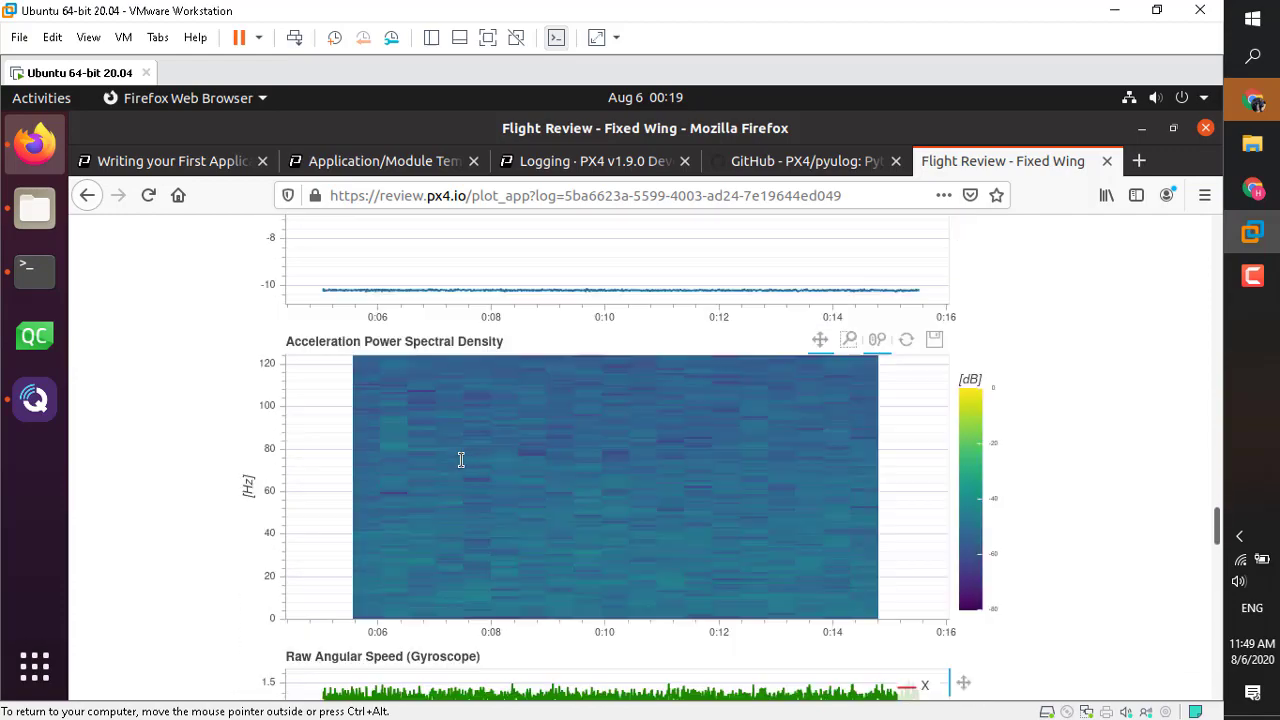
{"action": "scroll", "coordinate": [461, 460], "scroll_direction": "down", "scroll_amount": 15}
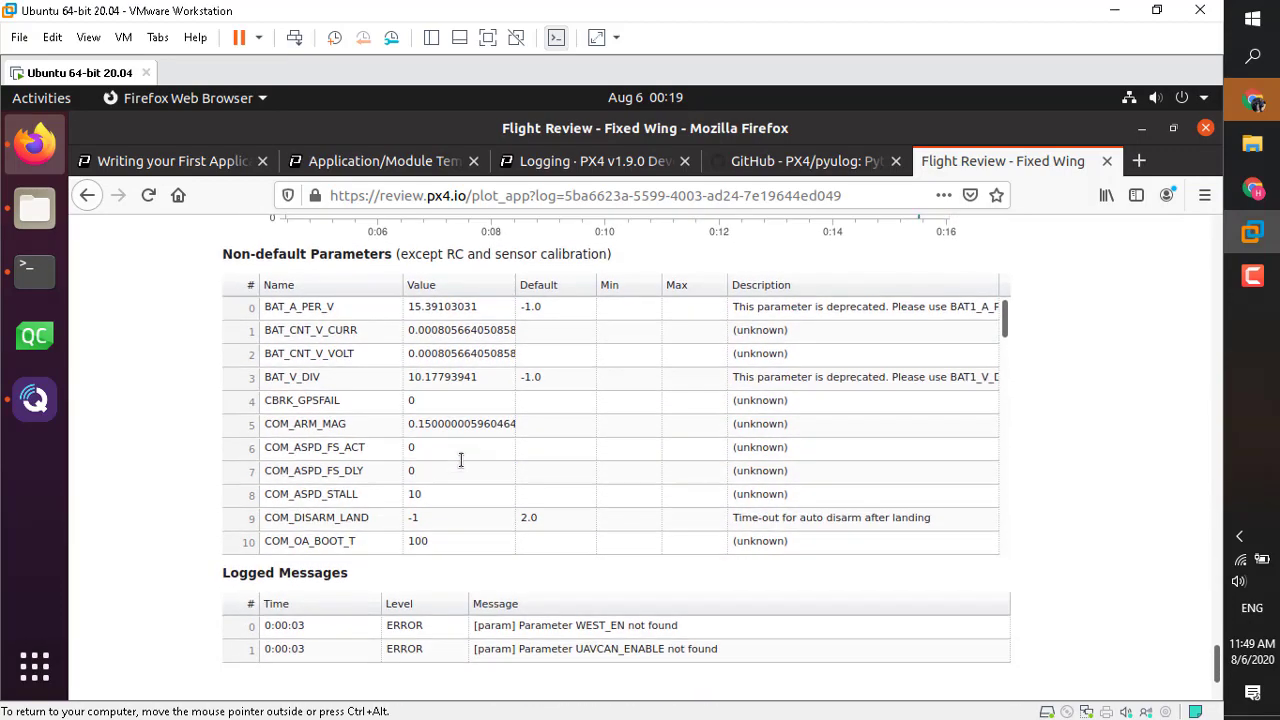
{"action": "scroll", "coordinate": [461, 460], "scroll_direction": "down", "scroll_amount": 3}
{"action": "scroll", "coordinate": [461, 460], "scroll_direction": "up", "scroll_amount": 18}
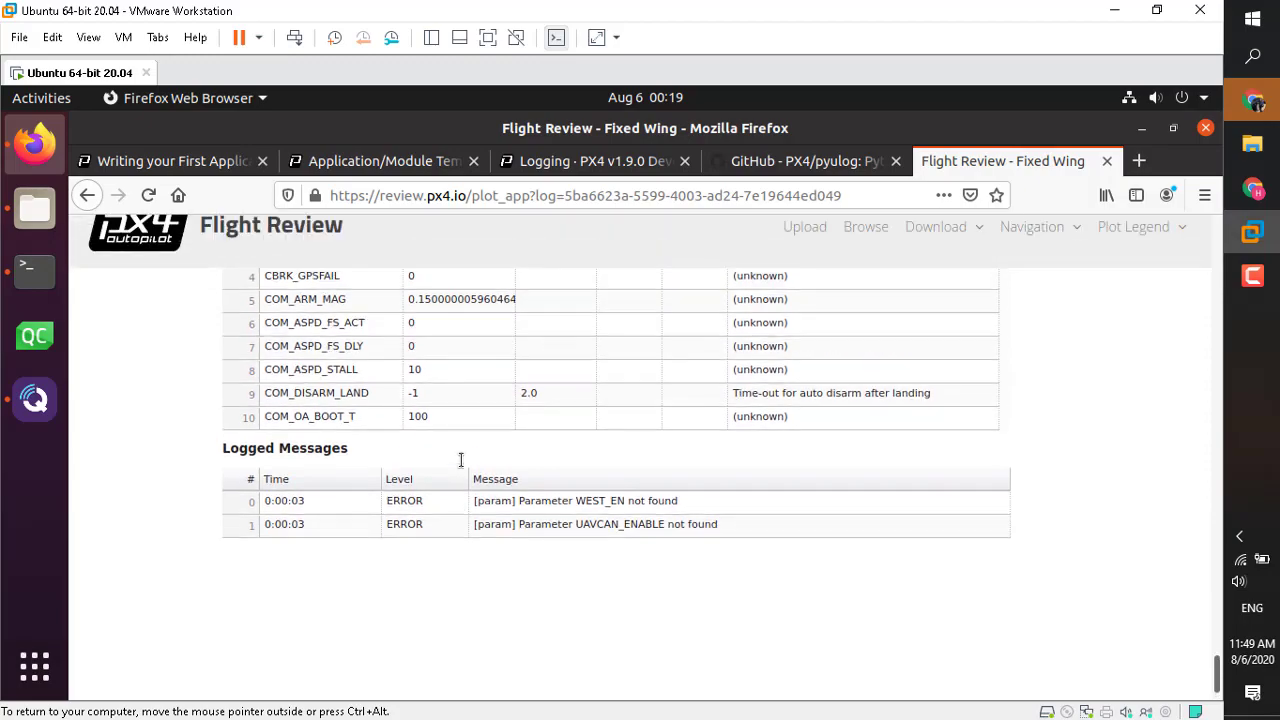
{"action": "scroll", "coordinate": [461, 460], "scroll_direction": "up", "scroll_amount": 20}
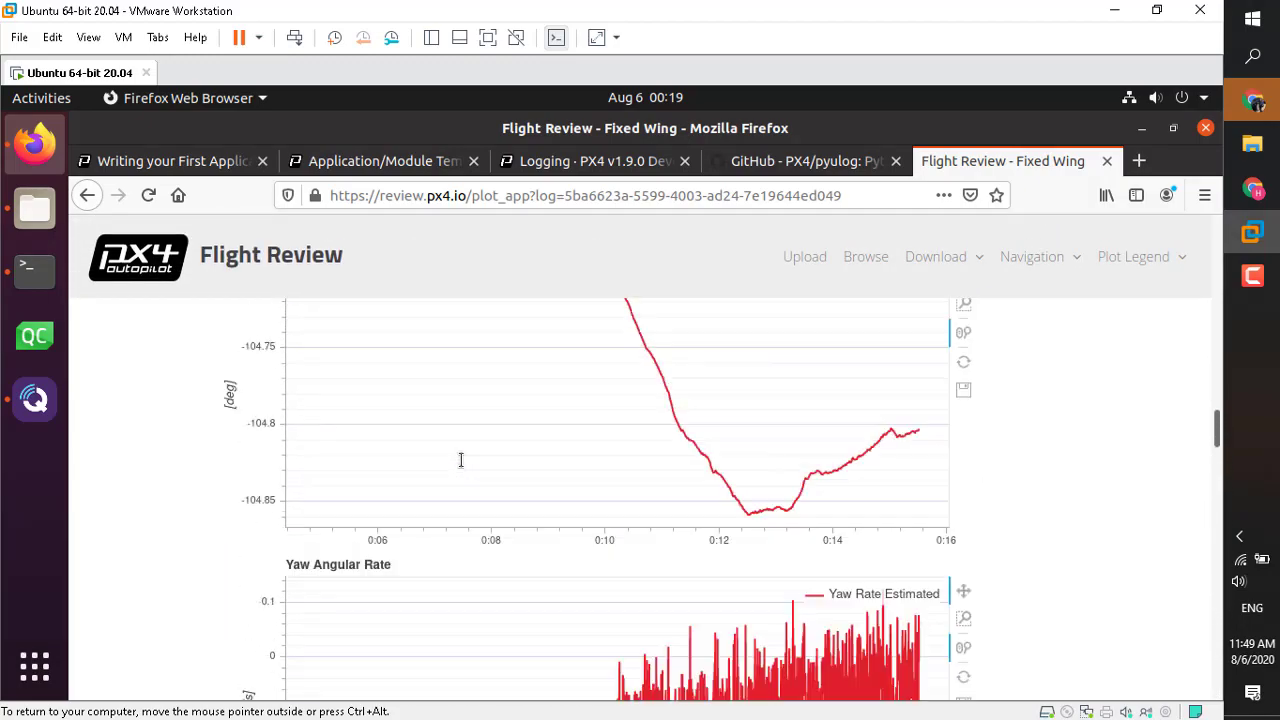